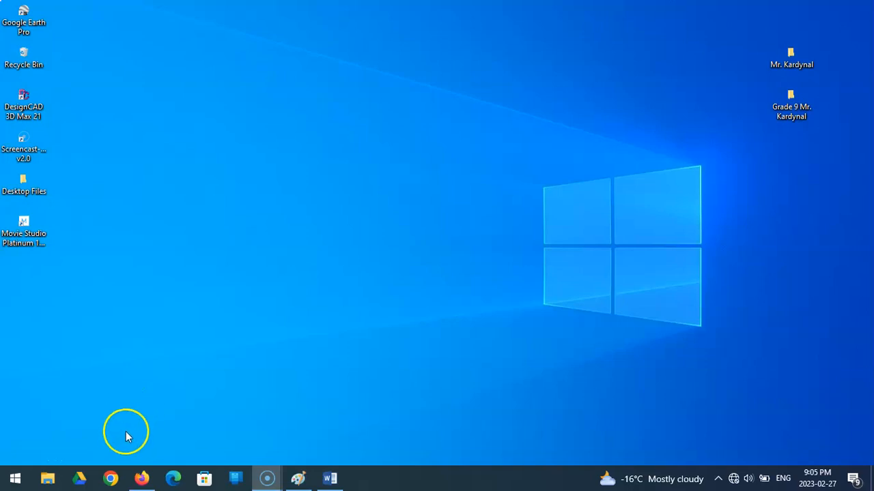
Step: Check the Grade 9 class folder for the Site Plan drawing file and start DesignCAD 3D Max 21
{"action": "double_click", "coordinate": [789, 101]}
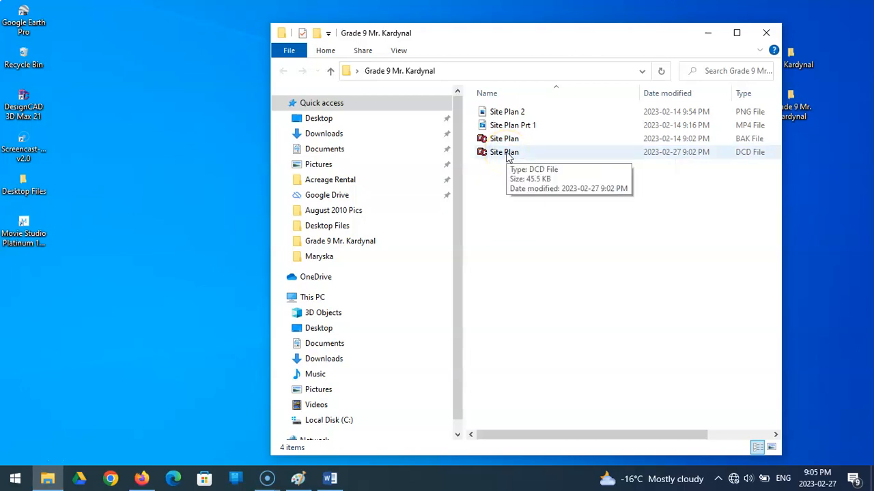
{"action": "left_click", "coordinate": [766, 32]}
{"action": "double_click", "coordinate": [41, 99]}
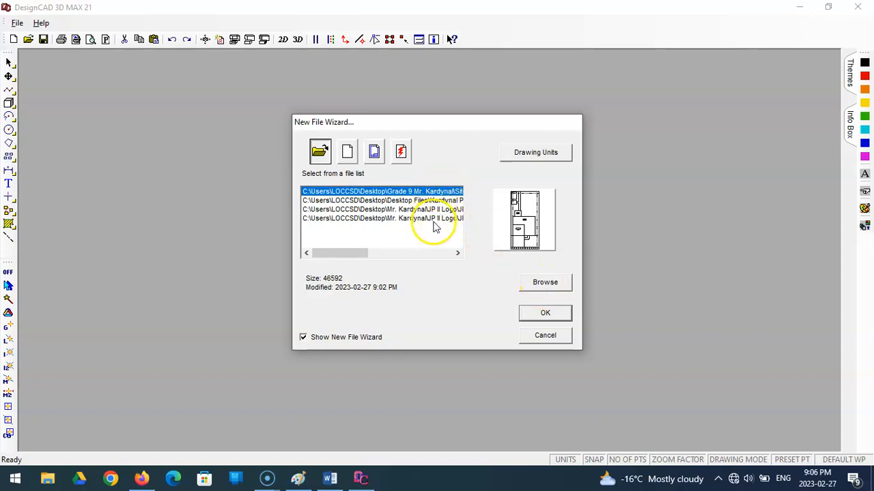
Step: Open the Site Plan drawing from the Grade 9 class folder and dismiss the startup tip
{"action": "left_click", "coordinate": [544, 282]}
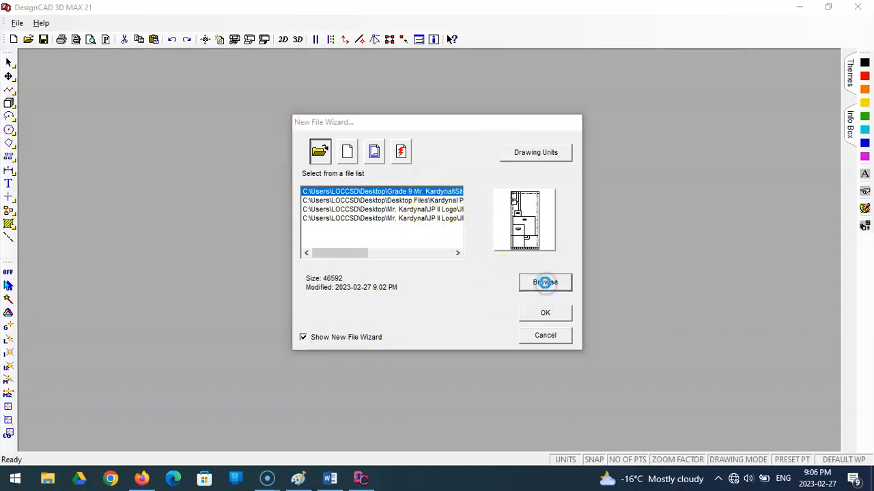
{"action": "left_click", "coordinate": [421, 165]}
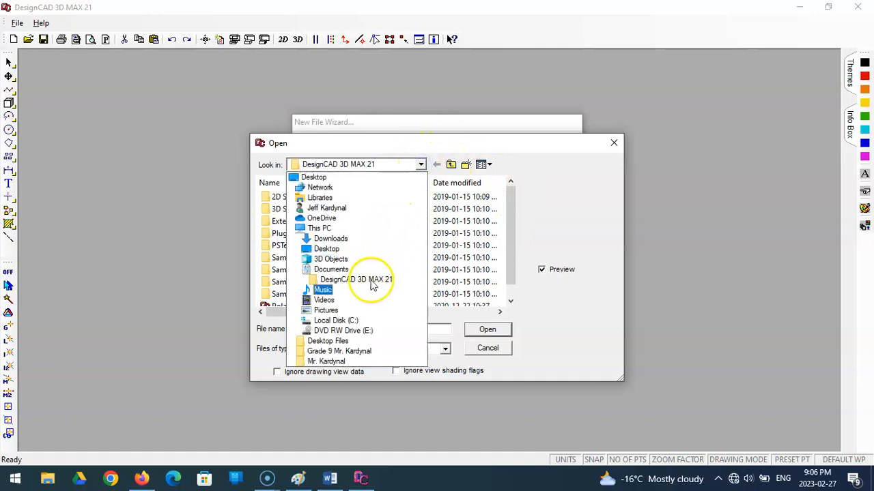
{"action": "left_click", "coordinate": [341, 352]}
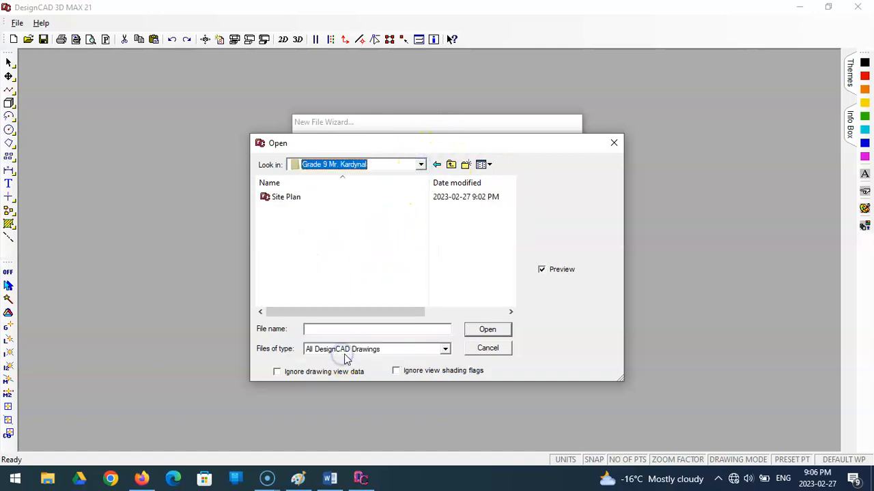
{"action": "left_click", "coordinate": [284, 199]}
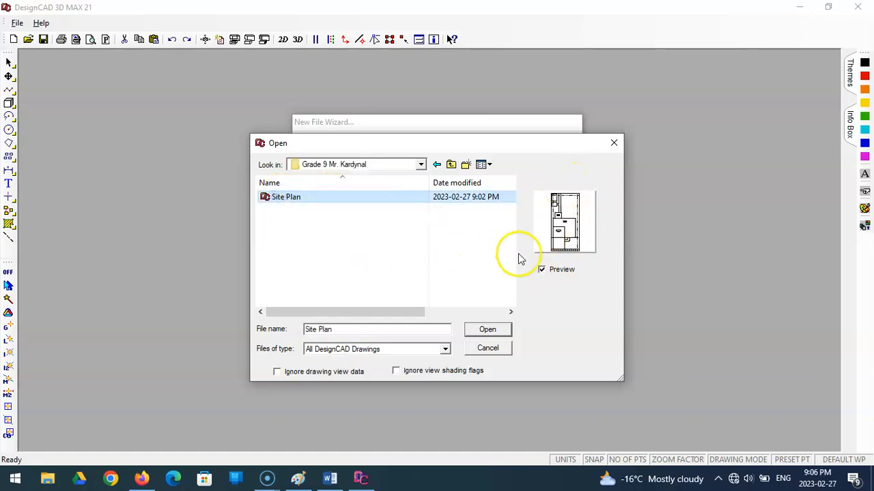
{"action": "left_click", "coordinate": [487, 330]}
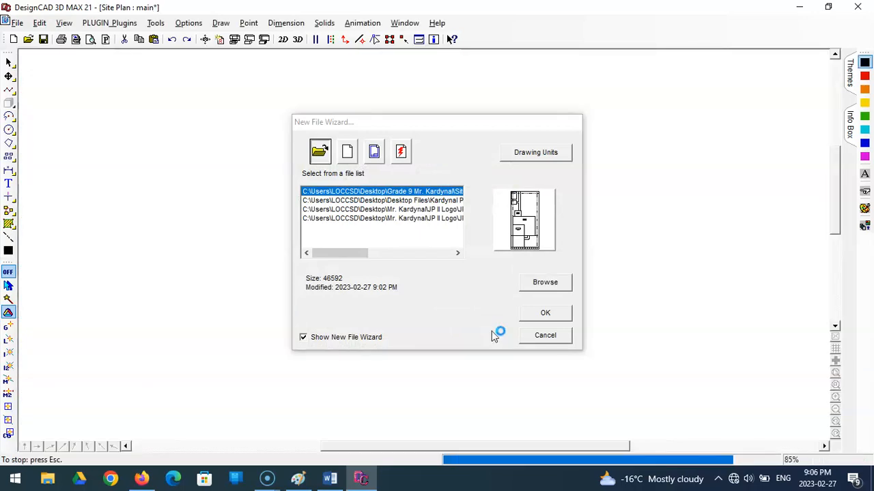
{"action": "left_click", "coordinate": [529, 302]}
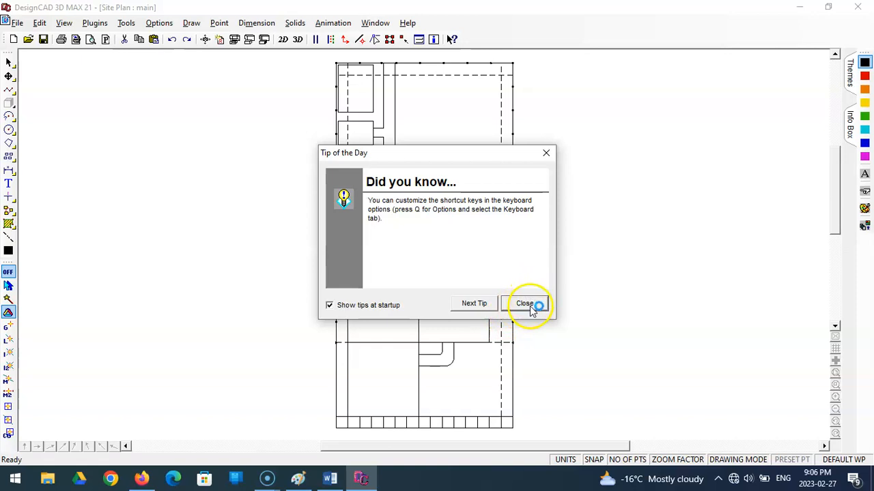
{"action": "left_click", "coordinate": [525, 305]}
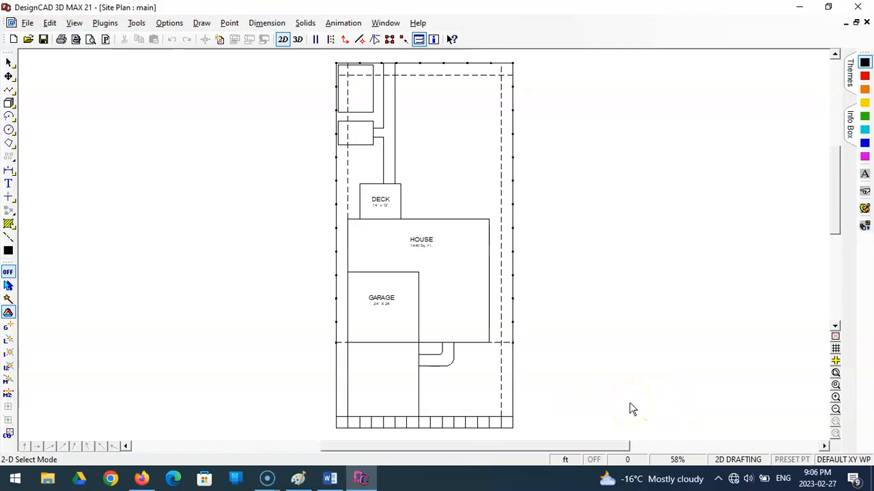
{"action": "scroll", "coordinate": [630, 403], "scroll_direction": "down", "scroll_amount": 1}
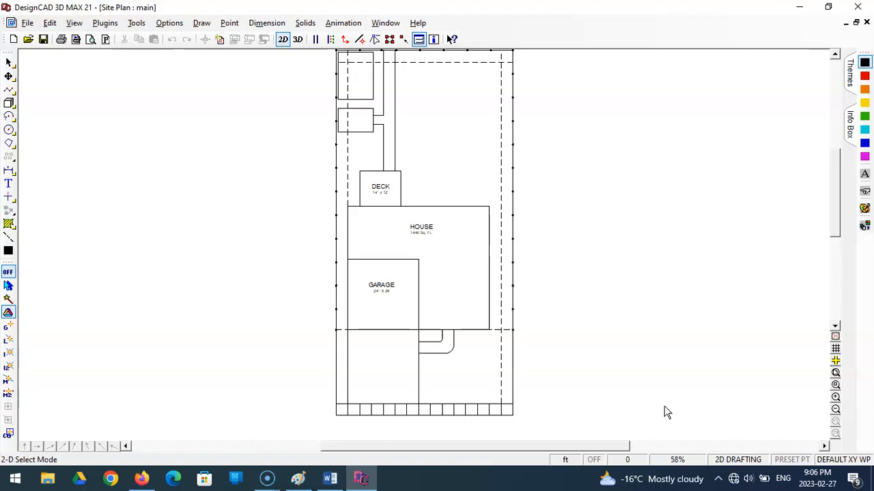
{"action": "left_click", "coordinate": [630, 410]}
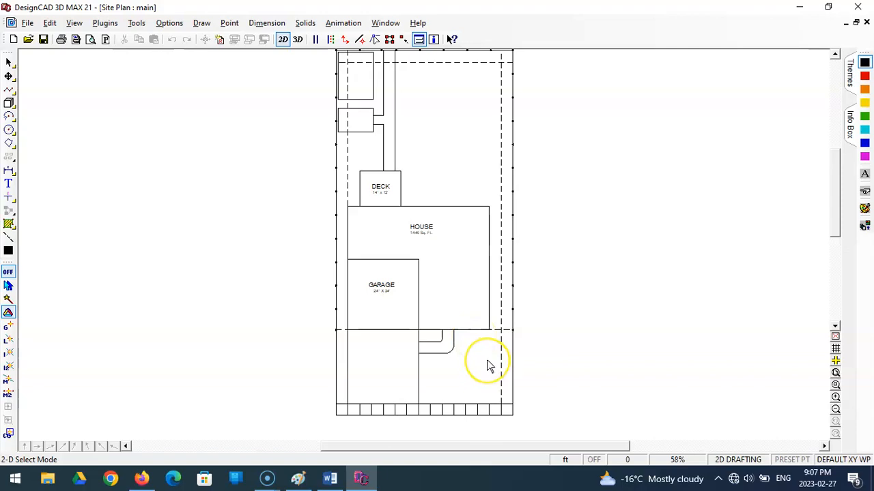
{"action": "scroll", "coordinate": [486, 365], "scroll_direction": "up", "scroll_amount": 1}
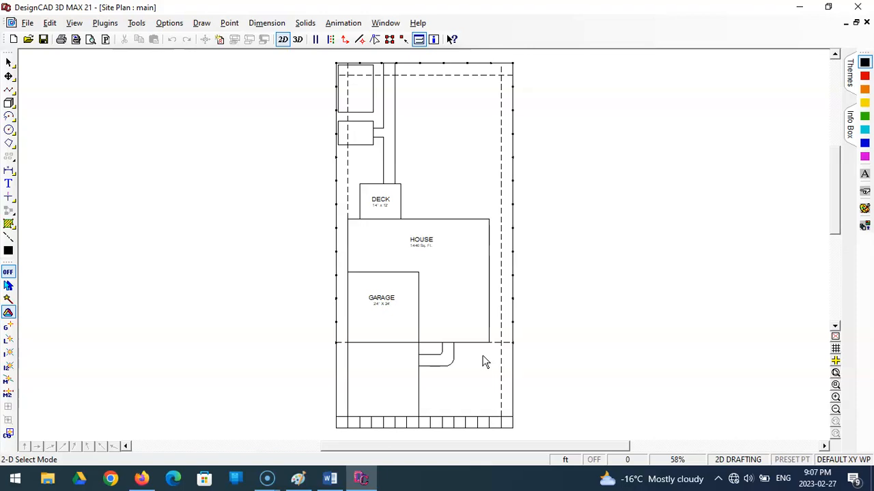
Step: Measure the lot's width along the upper edge of the sidewalk with a temporary dimension
{"action": "left_click", "coordinate": [10, 171]}
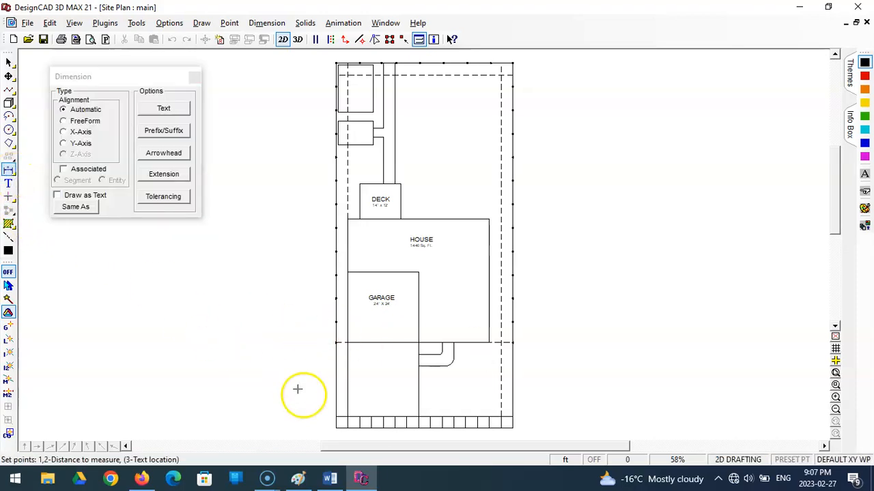
{"action": "left_click", "coordinate": [336, 416]}
{"action": "left_click", "coordinate": [513, 416]}
{"action": "key", "text": "Escape"}
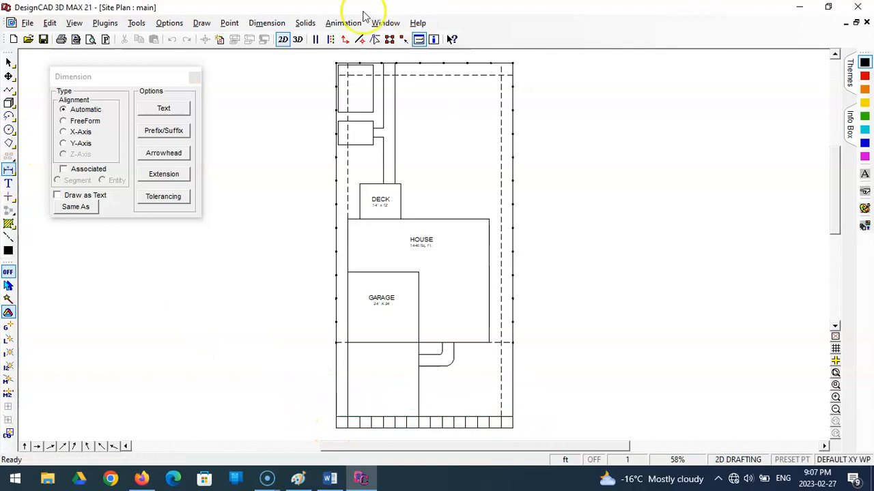
Step: Measure the lot's depth along its left boundary with temporary dimensions, with and without the sidewalk strip
{"action": "left_click", "coordinate": [336, 429]}
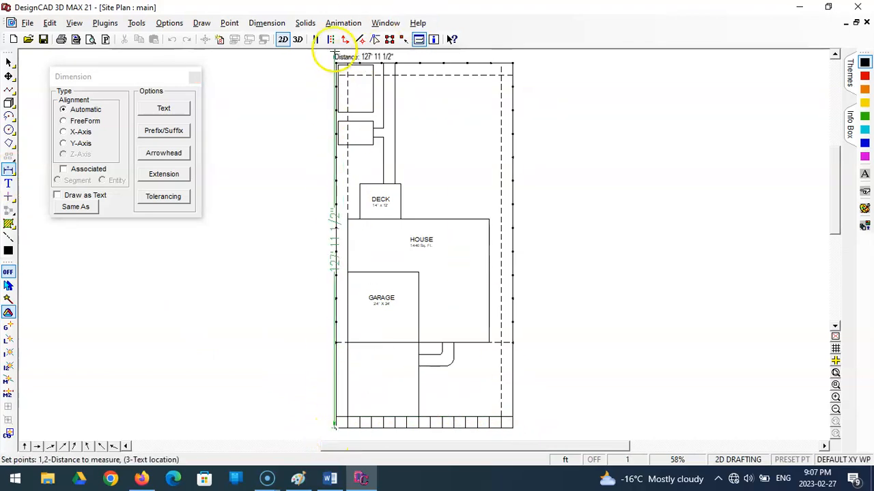
{"action": "left_click", "coordinate": [336, 63]}
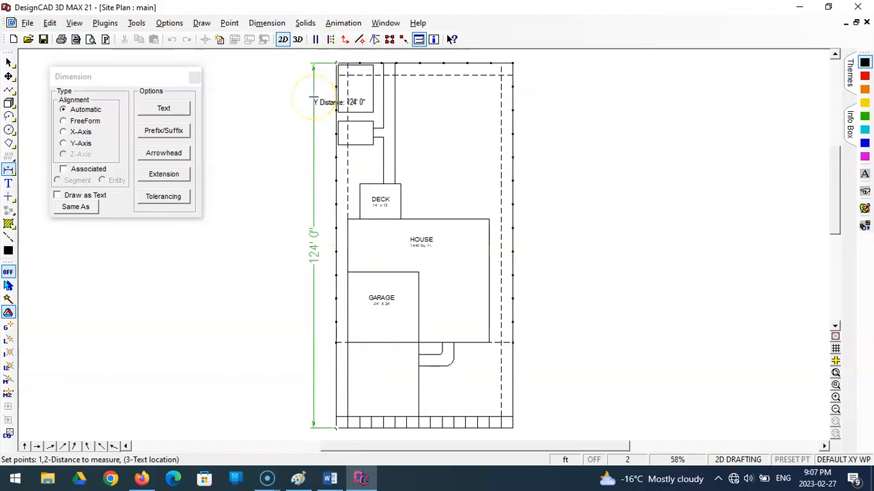
{"action": "key", "text": "Escape"}
{"action": "key", "text": "Escape"}
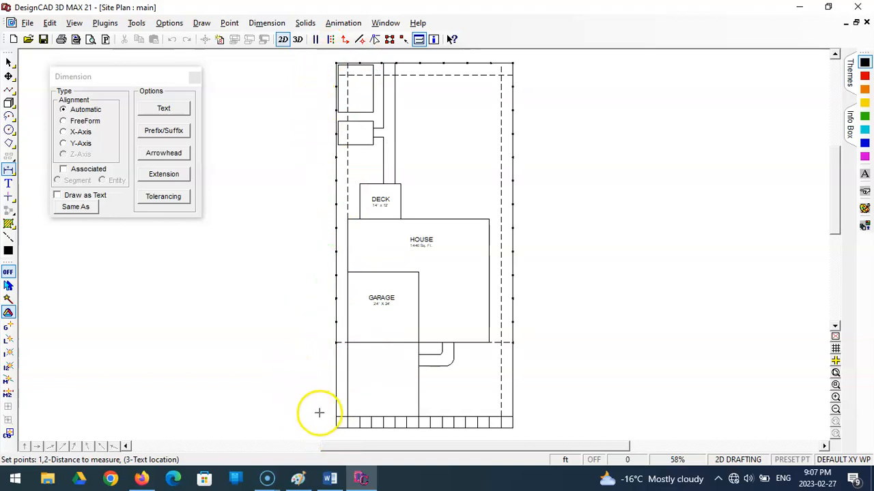
{"action": "left_click", "coordinate": [338, 412]}
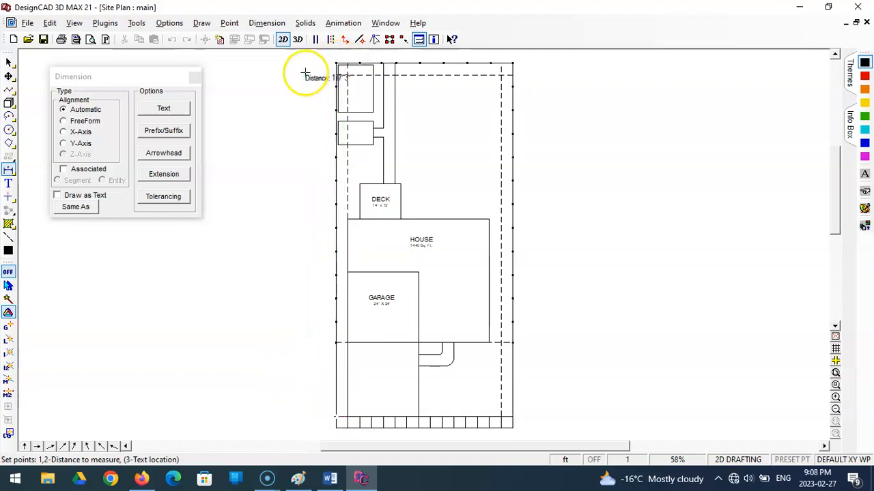
{"action": "key", "text": "Escape"}
{"action": "key", "text": "Escape"}
Step: Draw a 60 ft horizontal orthogonal line extending right from the lot's right boundary at the sidewalk's upper edge
{"action": "left_click", "coordinate": [8, 90]}
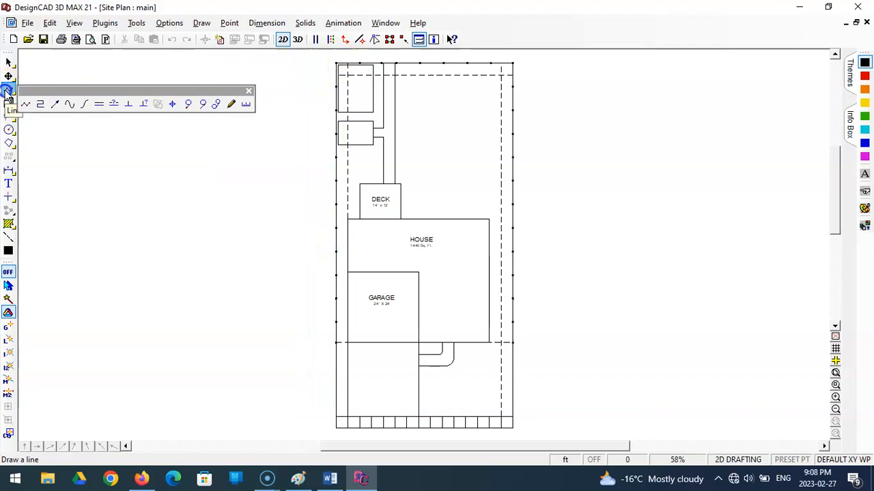
{"action": "left_click", "coordinate": [43, 104]}
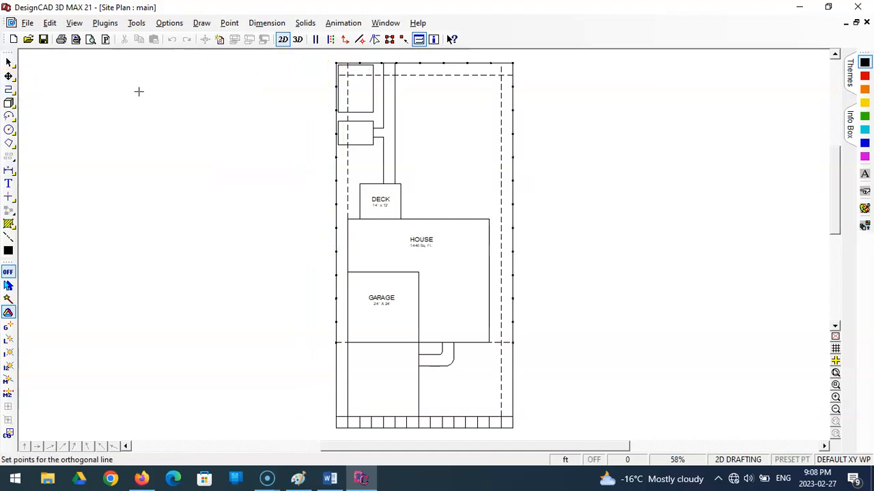
{"action": "left_click", "coordinate": [513, 417]}
{"action": "left_click", "coordinate": [528, 414]}
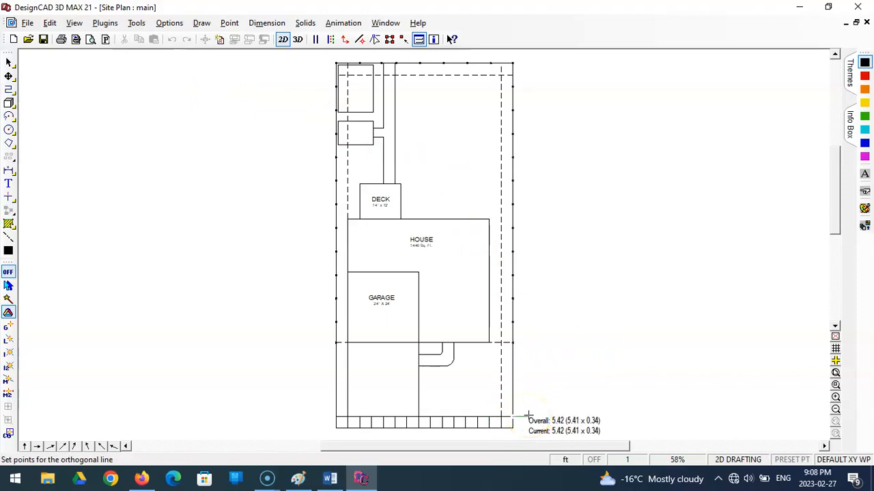
{"action": "key", "text": "apostrophe"}
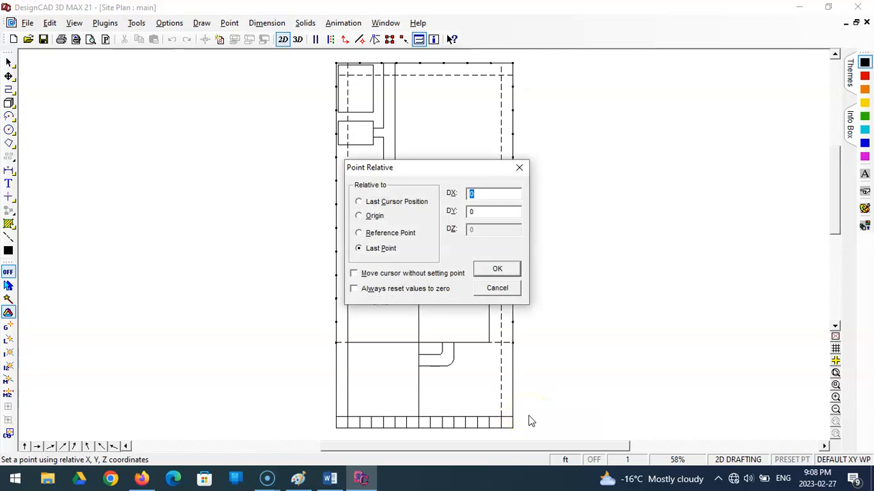
{"action": "type", "text": "6"}
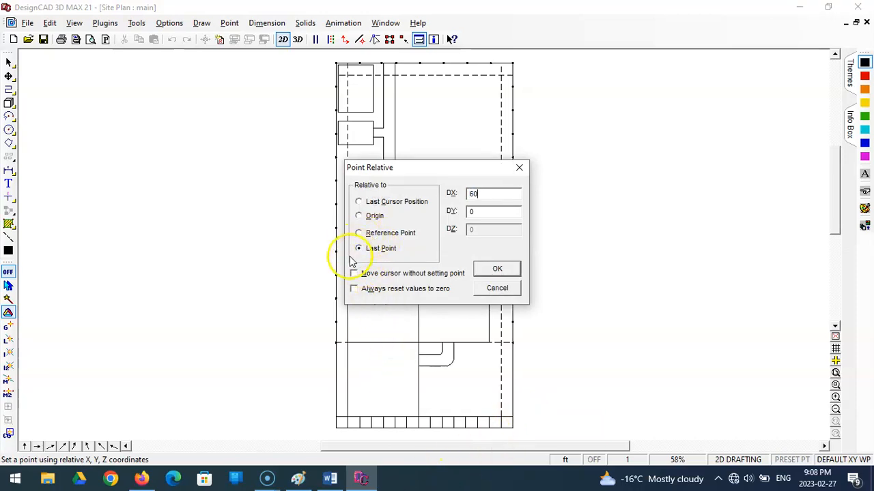
{"action": "left_click", "coordinate": [496, 268]}
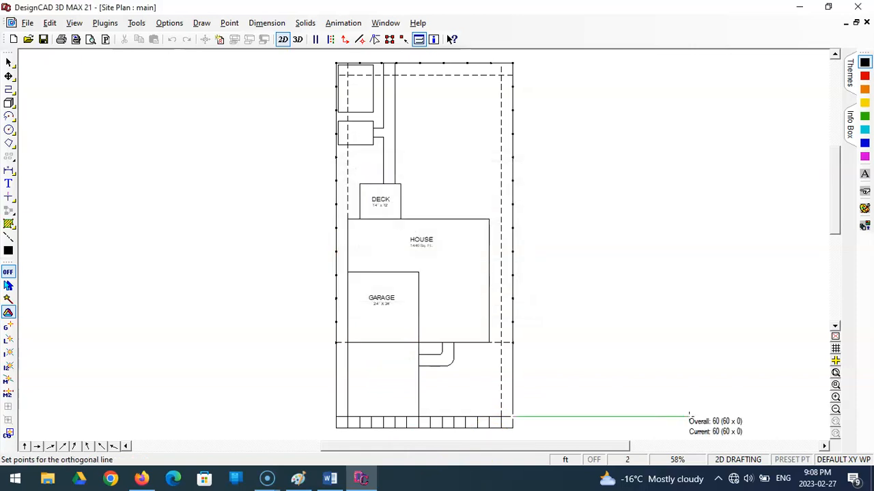
{"action": "key", "text": "Escape"}
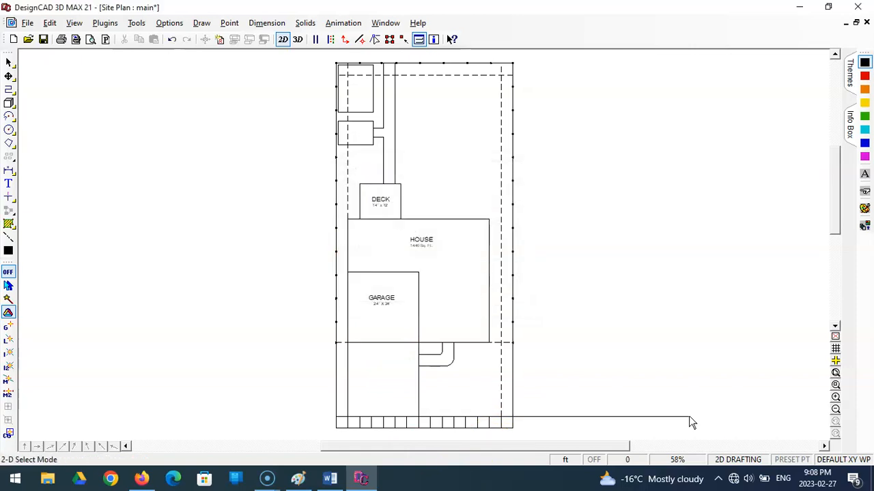
Step: Draw a 60 ft horizontal orthogonal line extending right from the lot's top-right corner
{"action": "left_click", "coordinate": [8, 89]}
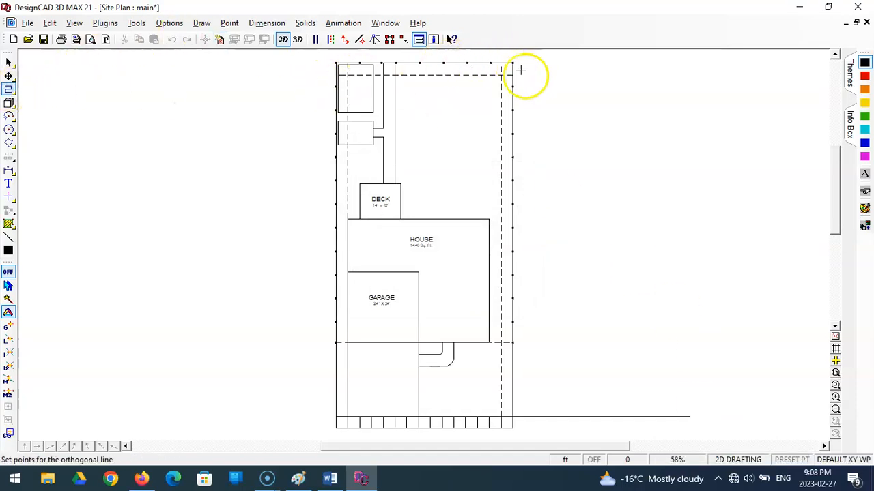
{"action": "left_click", "coordinate": [835, 372]}
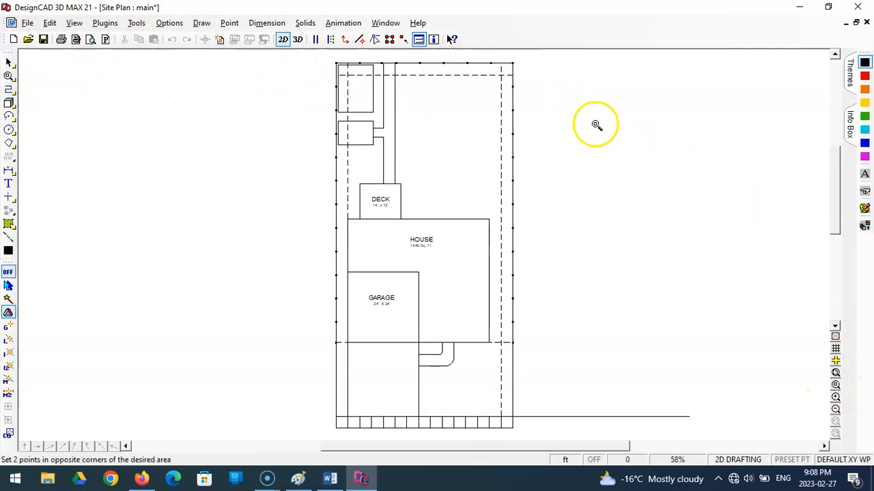
{"action": "left_click", "coordinate": [504, 59]}
{"action": "left_click", "coordinate": [524, 75]}
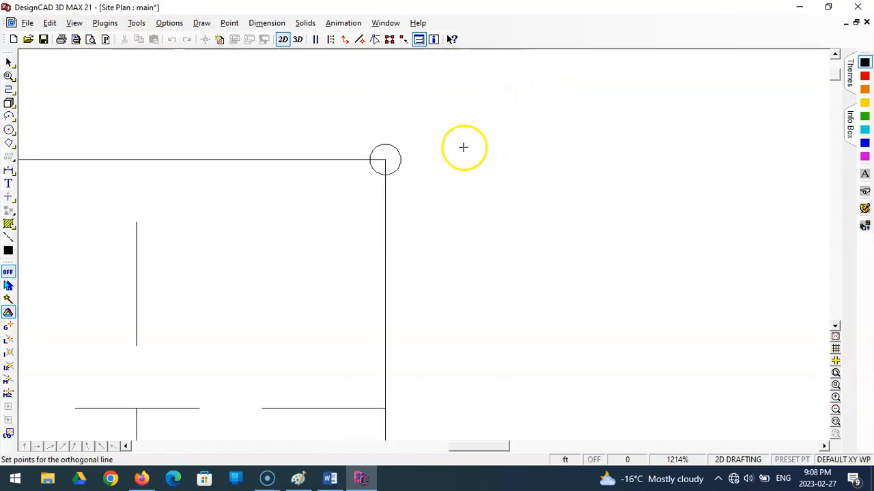
{"action": "left_click", "coordinate": [385, 160]}
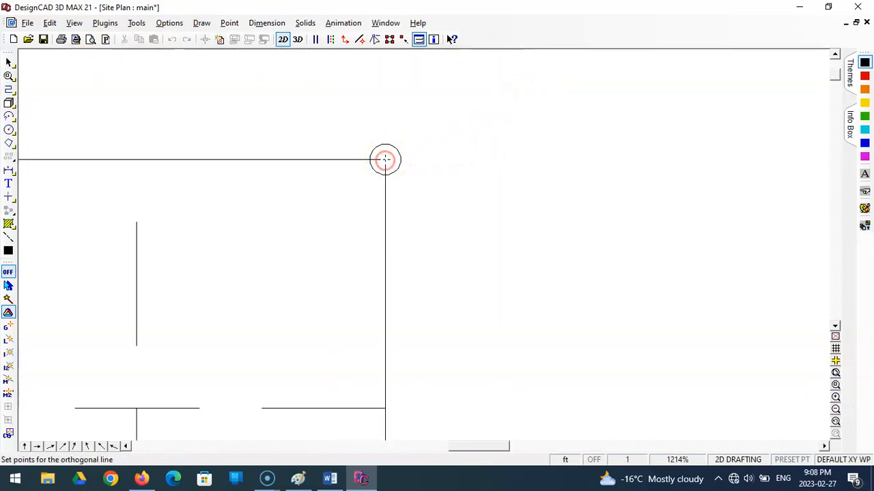
{"action": "key", "text": "apostrophe"}
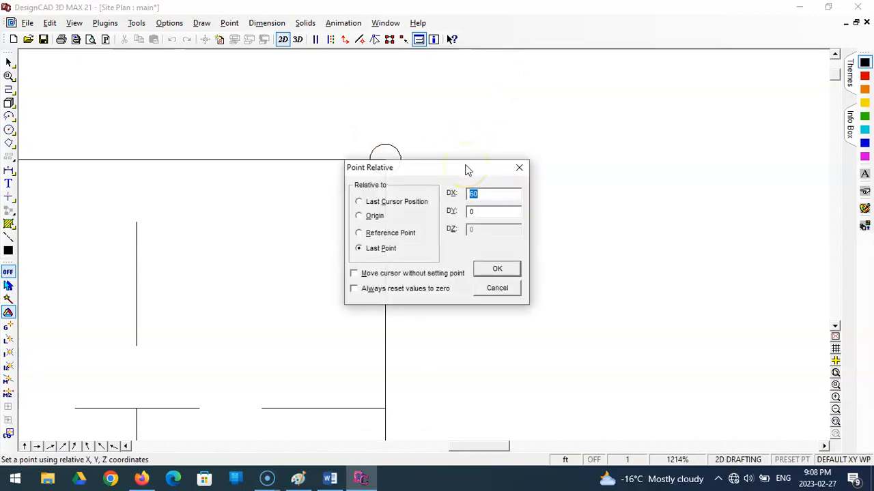
{"action": "key", "text": "Return"}
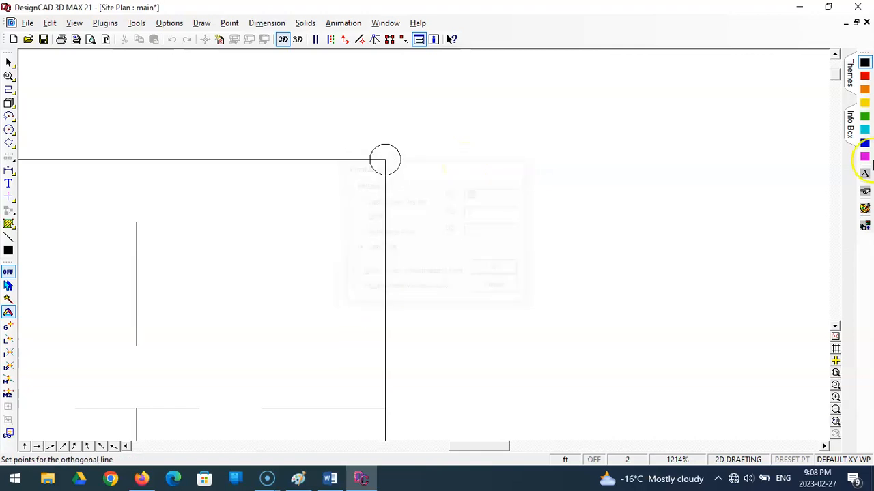
{"action": "key", "text": "Return"}
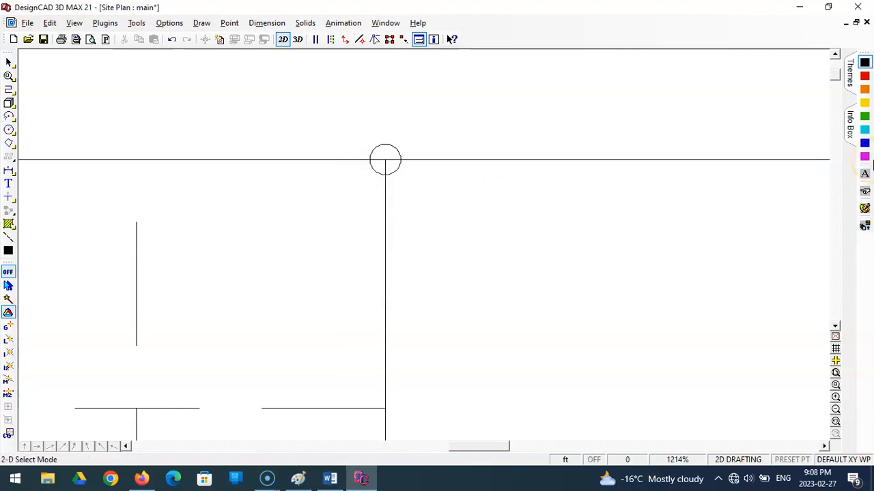
Step: Close the new lot's right side with a 120 ft vertical orthogonal line joining the right ends of its upper and lower boundaries
{"action": "left_click", "coordinate": [836, 372]}
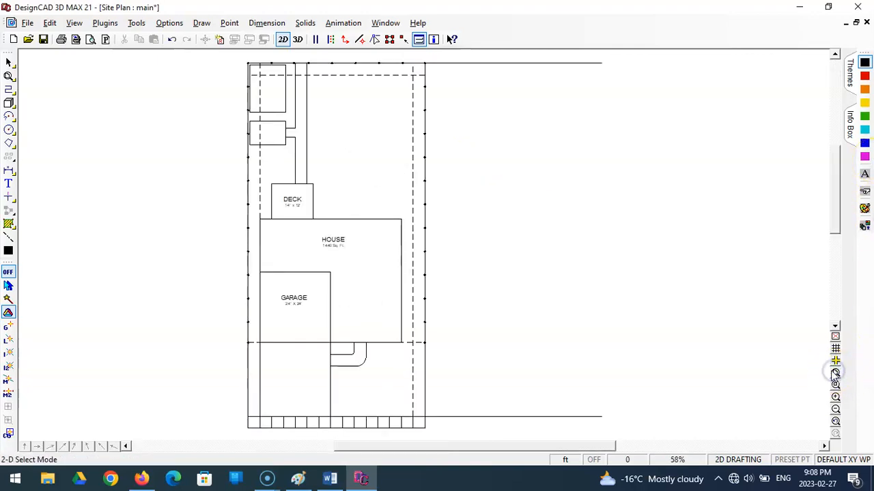
{"action": "left_click", "coordinate": [9, 88]}
{"action": "left_click", "coordinate": [602, 63]}
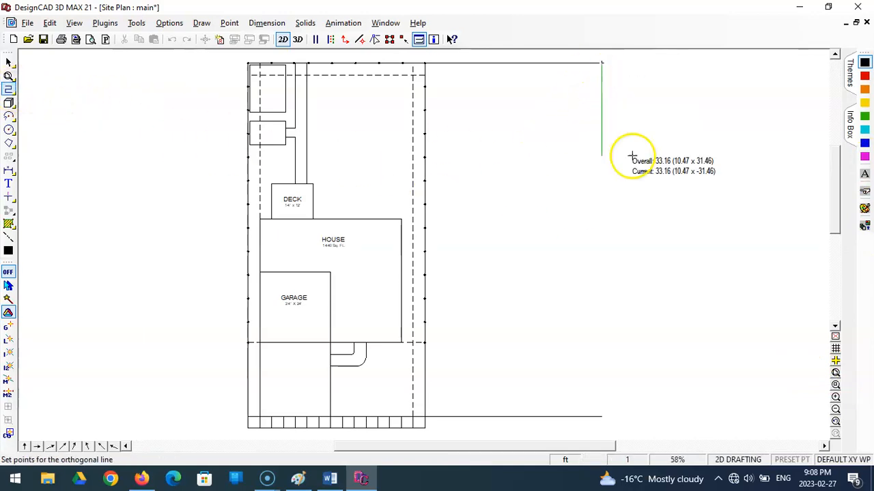
{"action": "right_click", "coordinate": [602, 391]}
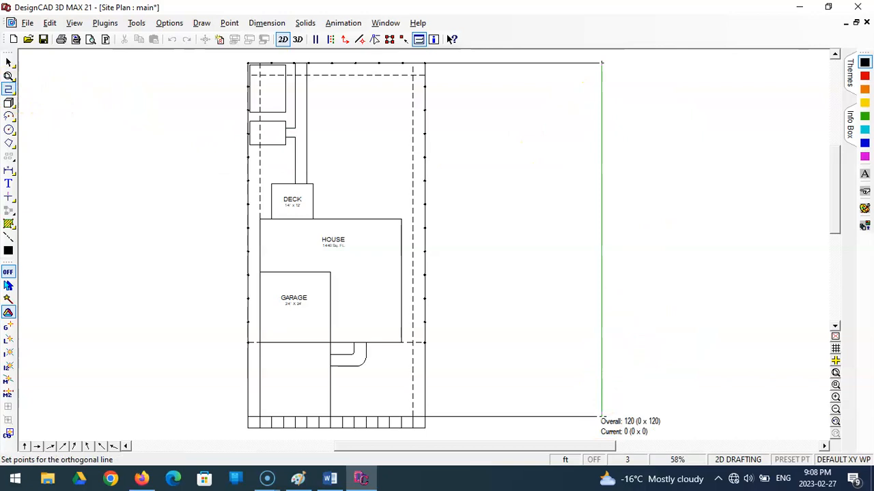
{"action": "key", "text": "Return"}
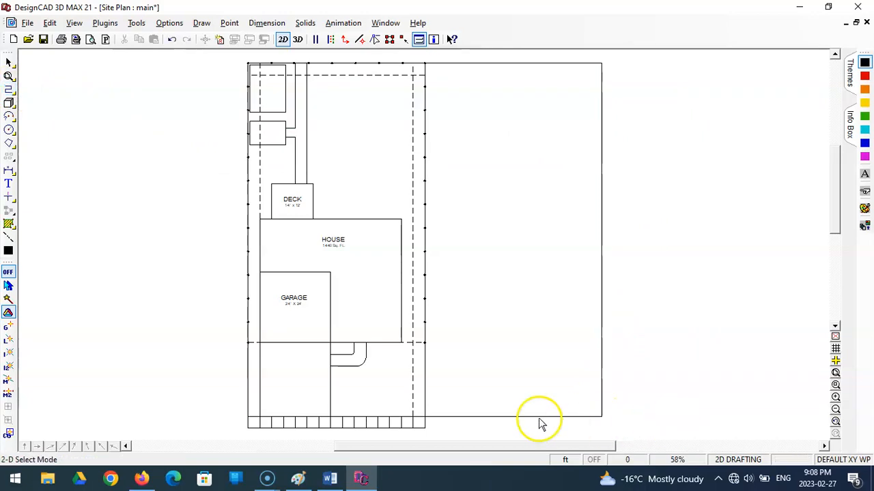
Step: Try extending the sidewalk's bottom line right to the new lot's right boundary, and undo the extension
{"action": "scroll", "coordinate": [669, 415], "scroll_direction": "down", "scroll_amount": 2}
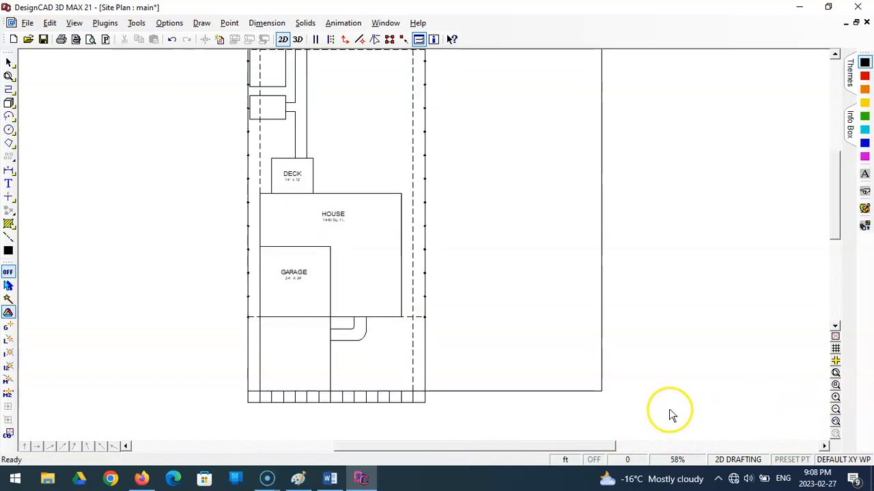
{"action": "left_click", "coordinate": [835, 384]}
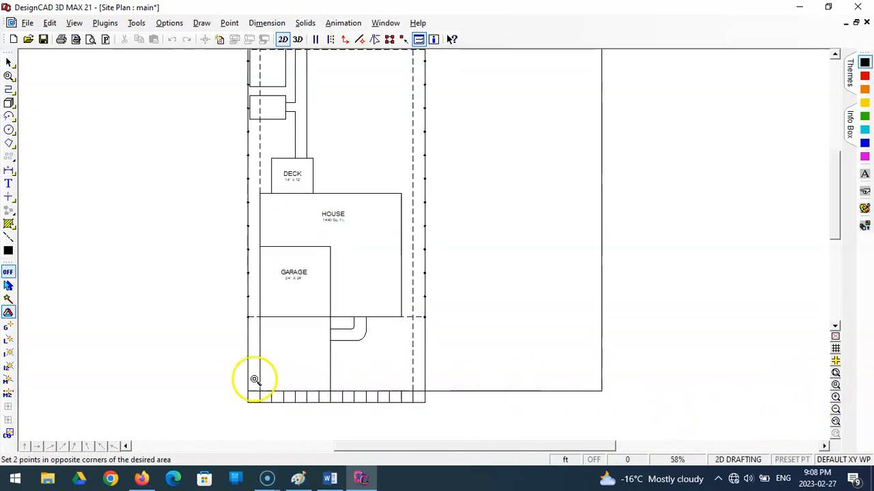
{"action": "left_click", "coordinate": [230, 378]}
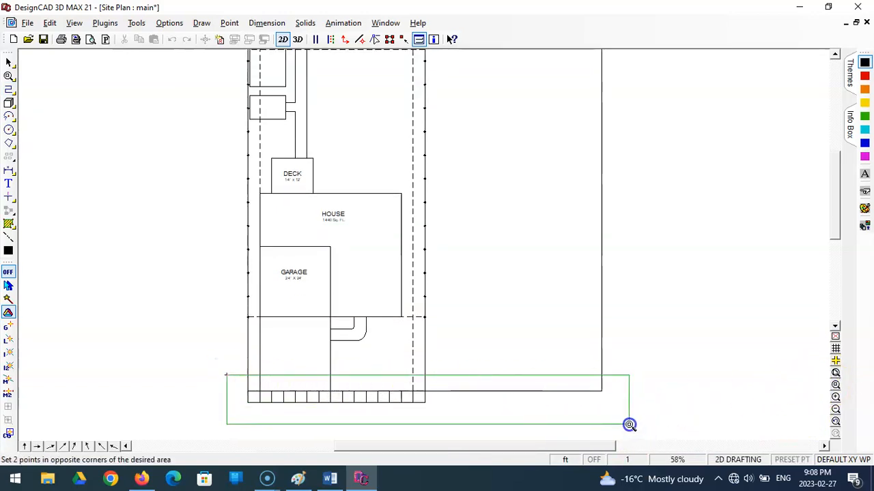
{"action": "left_click", "coordinate": [628, 423]}
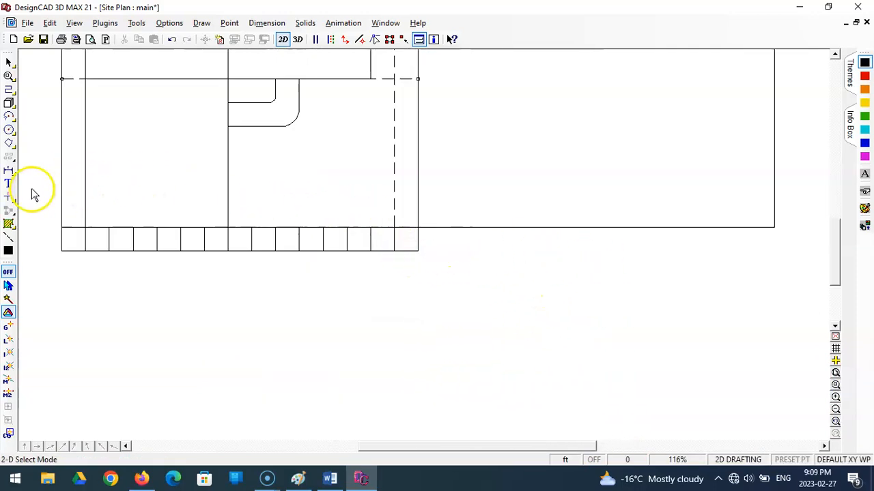
{"action": "left_click", "coordinate": [10, 198]}
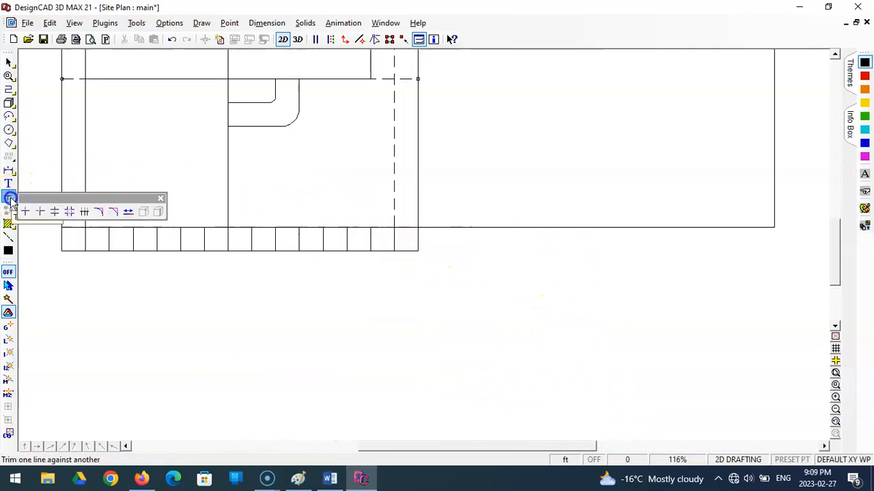
{"action": "left_click", "coordinate": [128, 212]}
{"action": "left_click", "coordinate": [402, 253]}
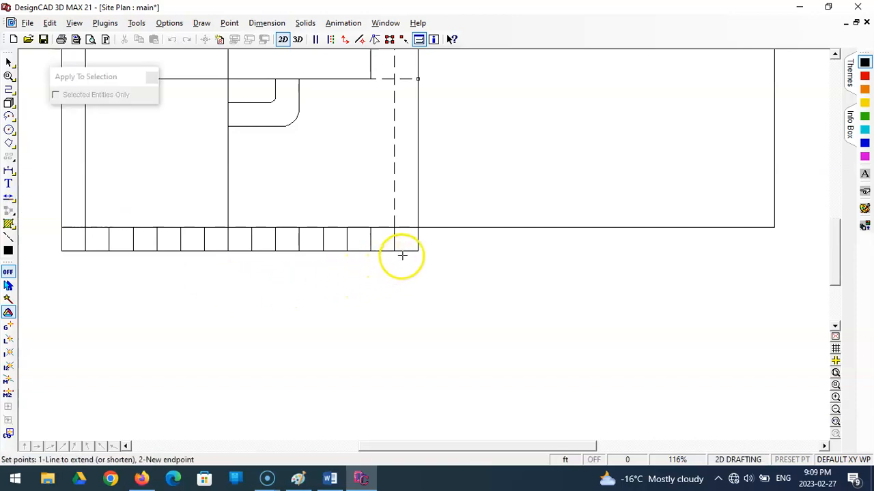
{"action": "left_click", "coordinate": [409, 251]}
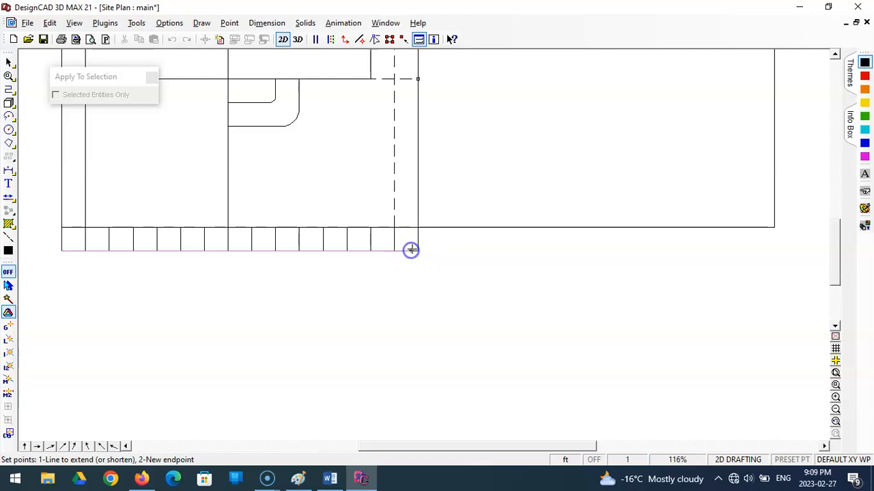
{"action": "left_click", "coordinate": [772, 249]}
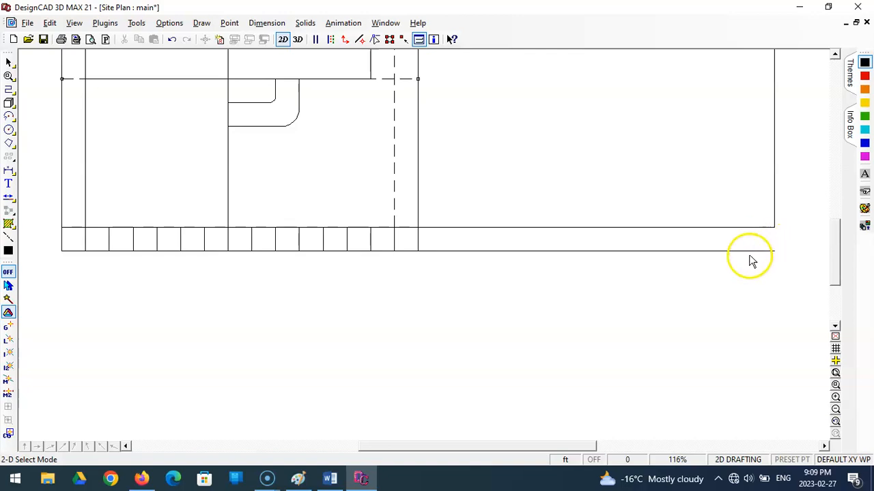
{"action": "key", "text": "ctrl+z"}
Step: Extend the sidewalk's bottom line right so it ends in line with the new lot's right boundary
{"action": "left_click", "coordinate": [9, 197]}
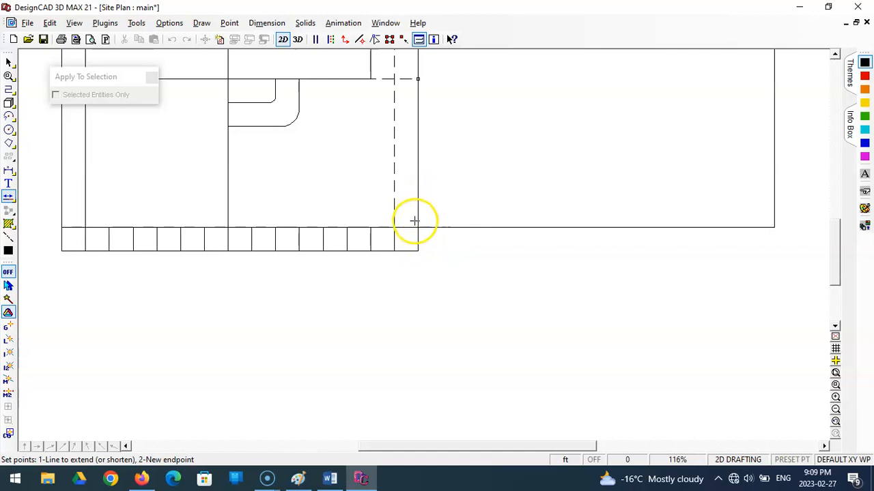
{"action": "left_click", "coordinate": [410, 251]}
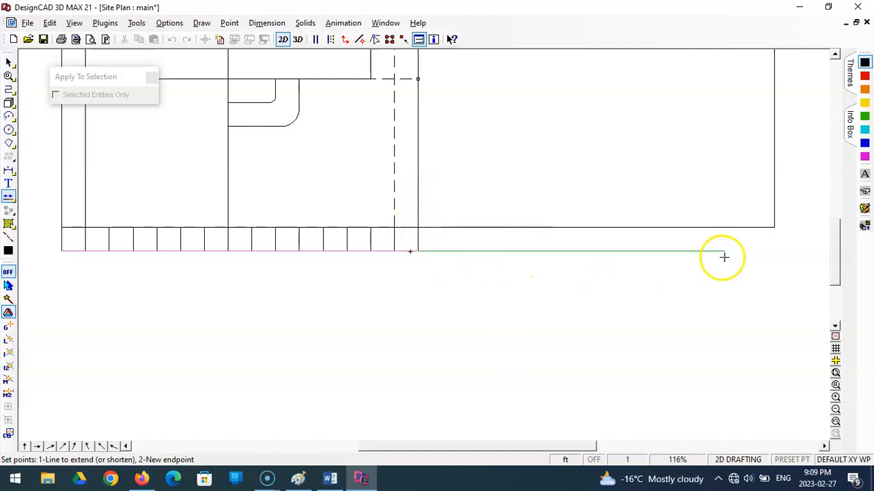
{"action": "left_click", "coordinate": [774, 247]}
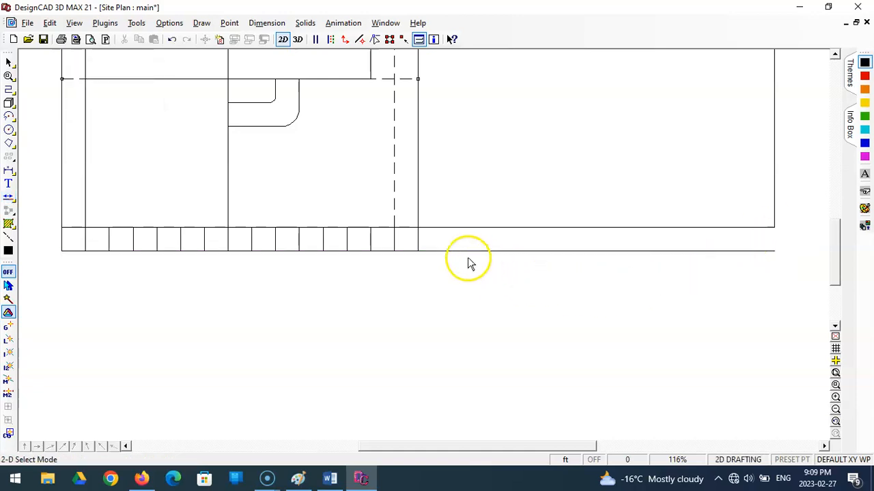
Step: Repeat the sidewalk's end joint line as parallel lines 4 ft apart along the new strip, up to the new lot's right boundary
{"action": "left_click", "coordinate": [418, 241]}
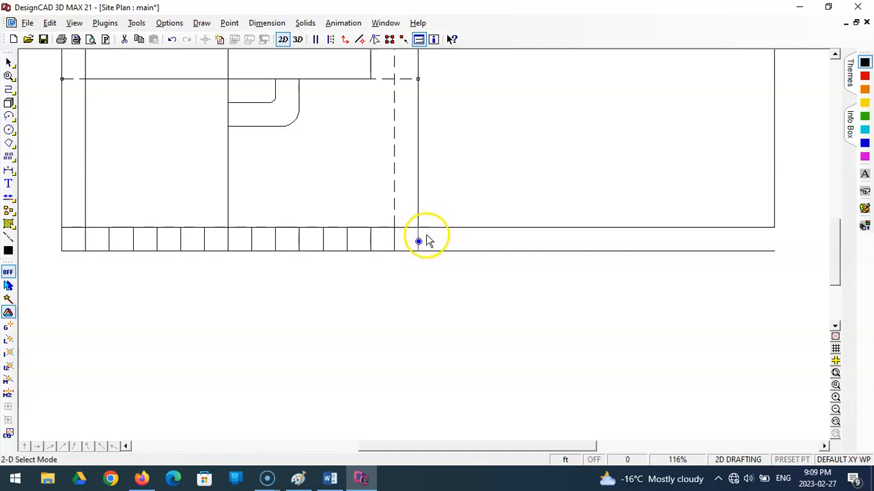
{"action": "left_click", "coordinate": [8, 89]}
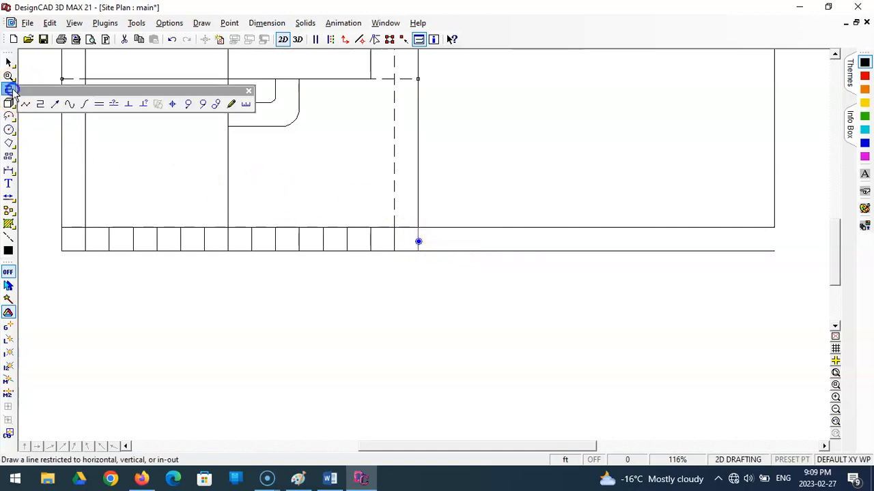
{"action": "left_click", "coordinate": [112, 105]}
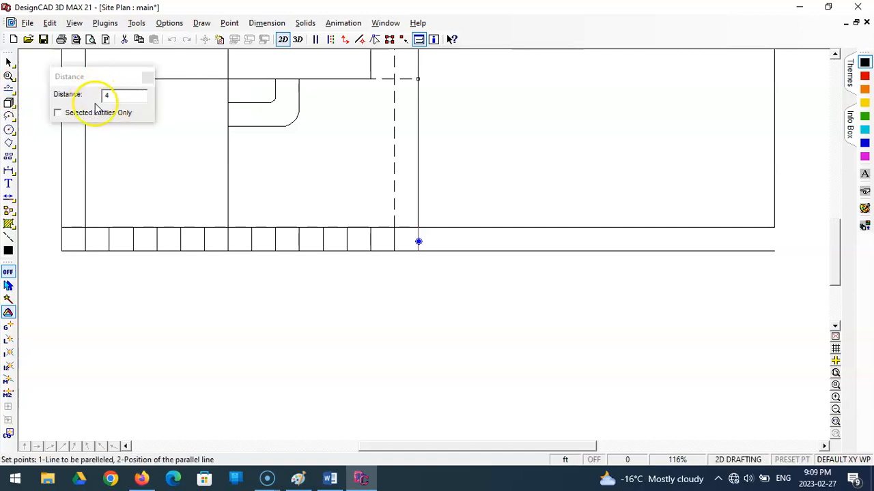
{"action": "left_click_drag", "start_coordinate": [115, 77], "coordinate": [162, 73]}
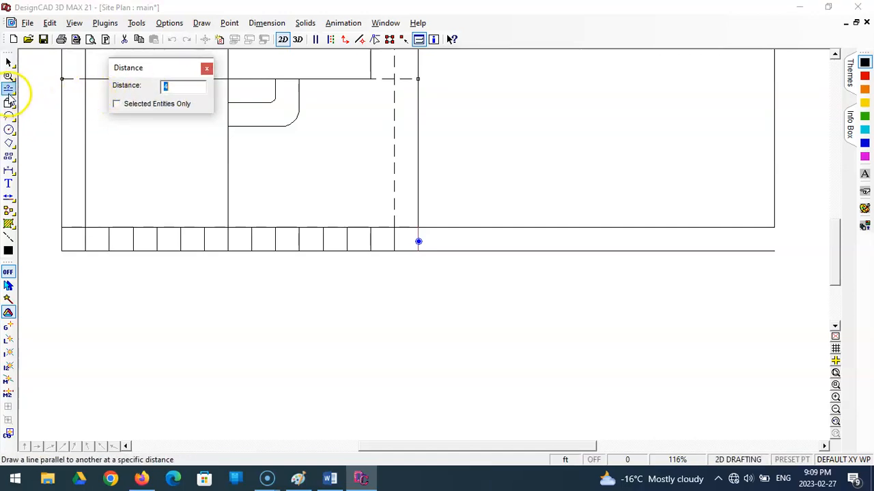
{"action": "left_click", "coordinate": [8, 88]}
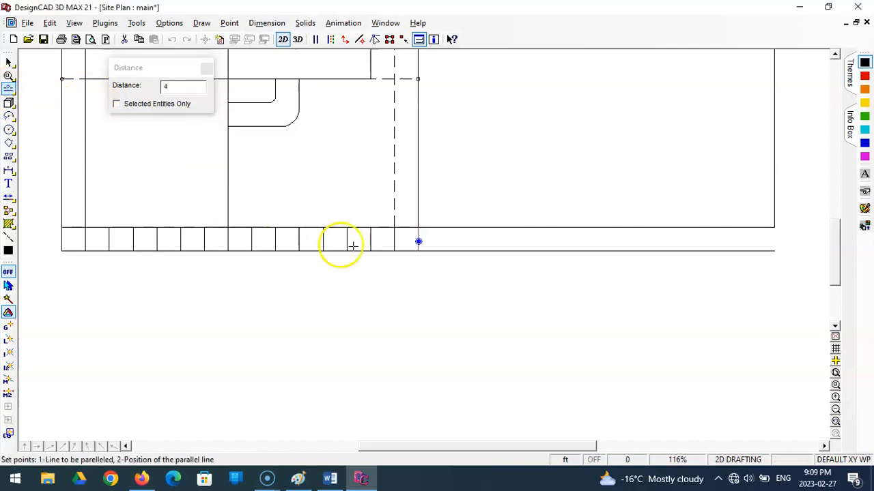
{"action": "left_click", "coordinate": [417, 234]}
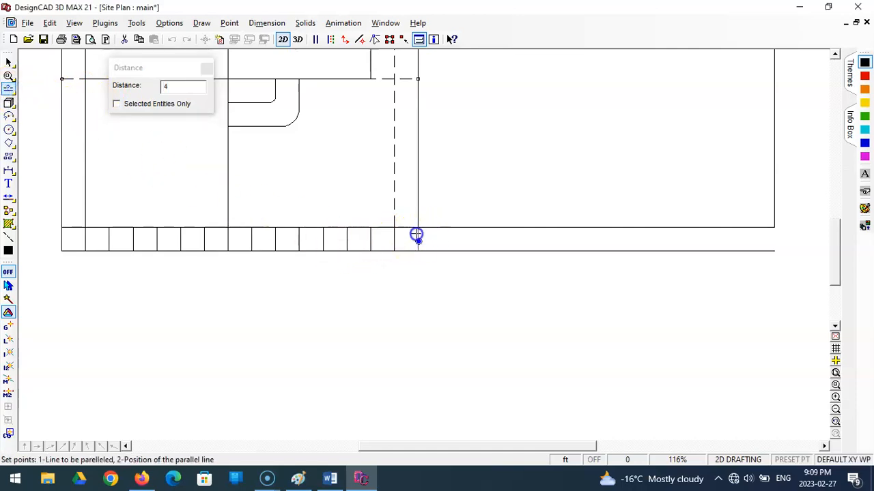
{"action": "type", "text": "4"}
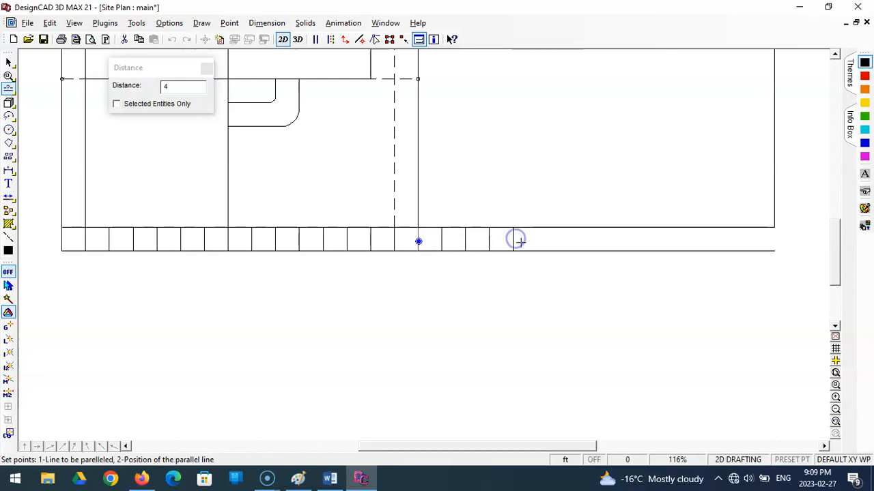
{"action": "left_click", "coordinate": [557, 239]}
{"action": "left_click", "coordinate": [586, 238]}
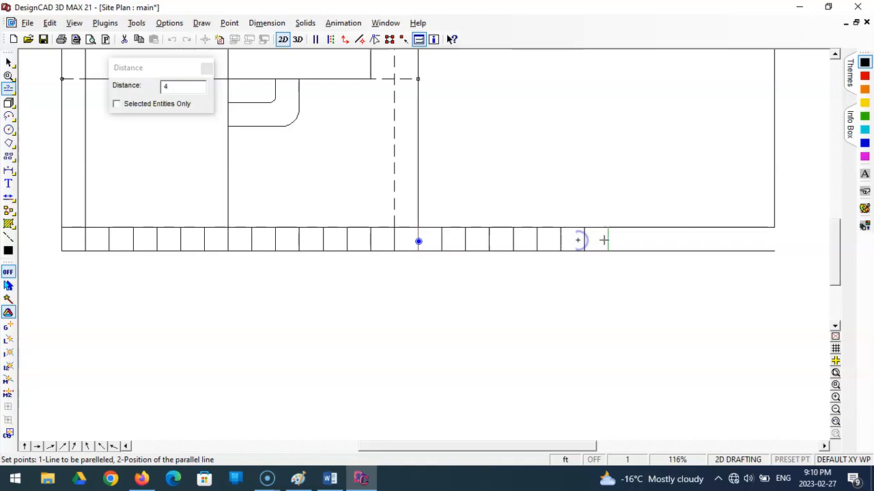
{"action": "left_click", "coordinate": [607, 241]}
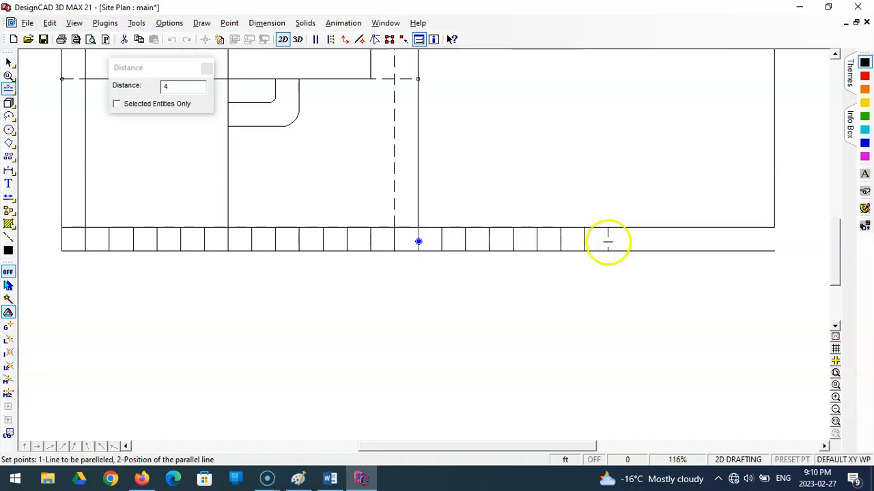
{"action": "left_click", "coordinate": [622, 242]}
{"action": "left_click", "coordinate": [633, 240]}
{"action": "left_click", "coordinate": [654, 240]}
{"action": "left_click", "coordinate": [670, 236]}
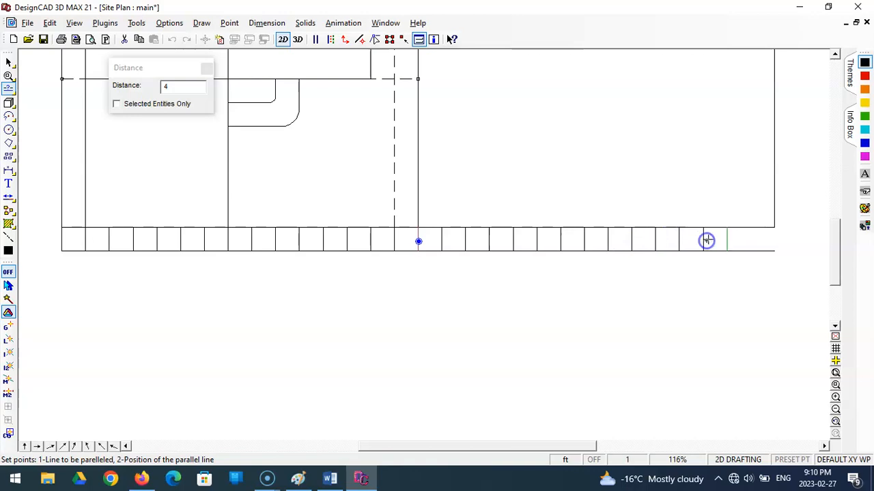
{"action": "left_click", "coordinate": [727, 240]}
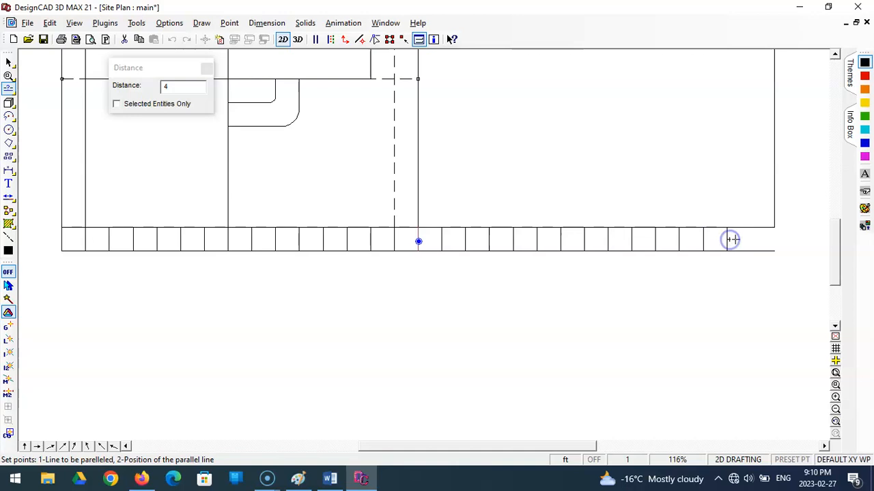
{"action": "left_click", "coordinate": [751, 239]}
{"action": "left_click", "coordinate": [760, 239]}
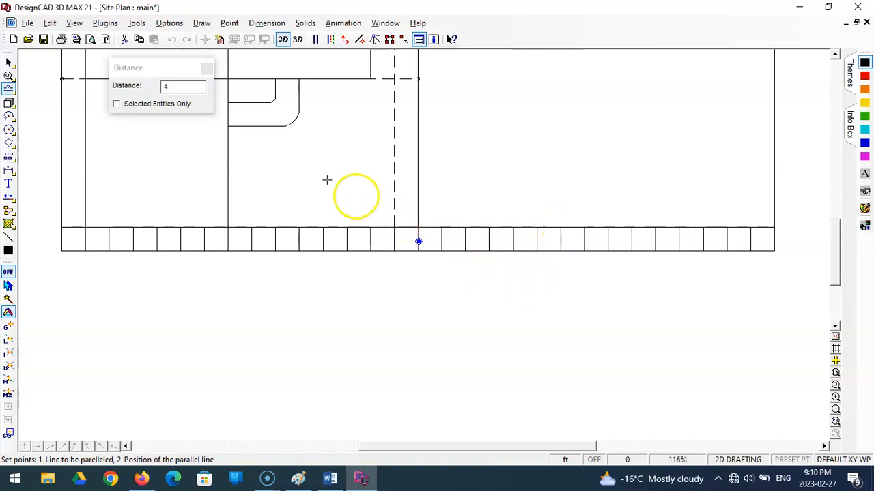
Step: Save the drawing under the new name Site Plan Prt 2 in the Grade 9 class folder on the desktop
{"action": "left_click", "coordinate": [29, 23]}
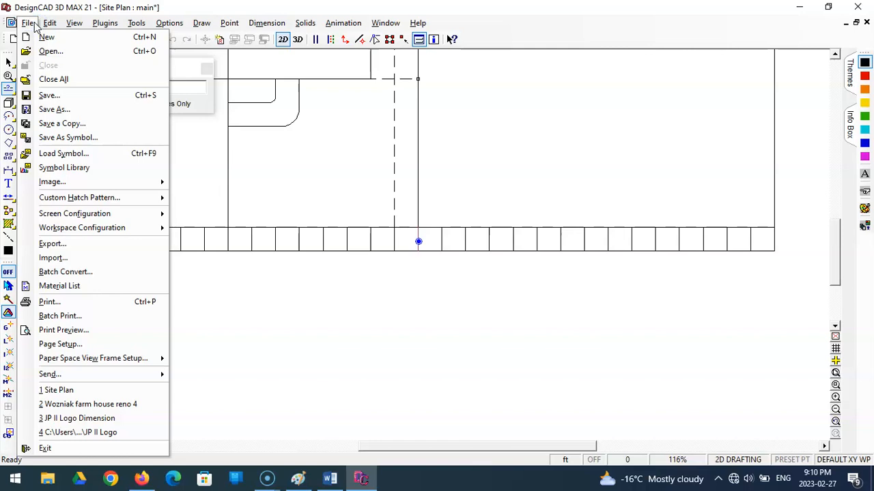
{"action": "left_click", "coordinate": [55, 110]}
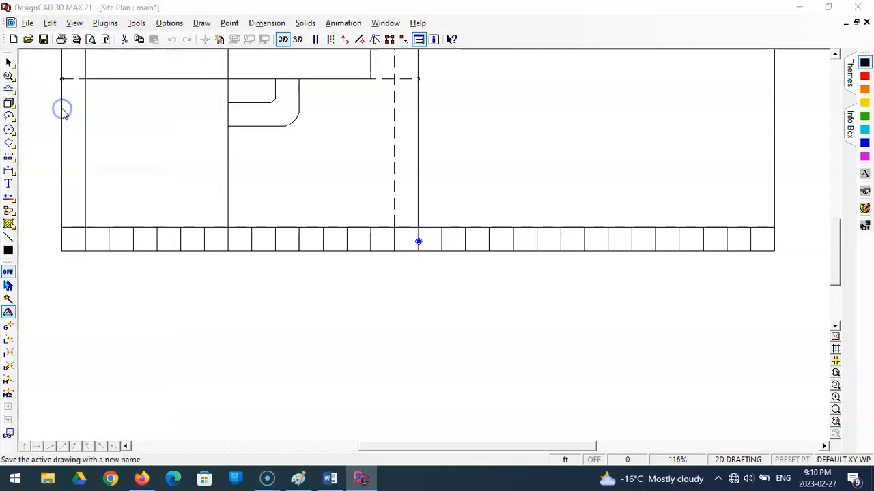
{"action": "left_click", "coordinate": [386, 253]}
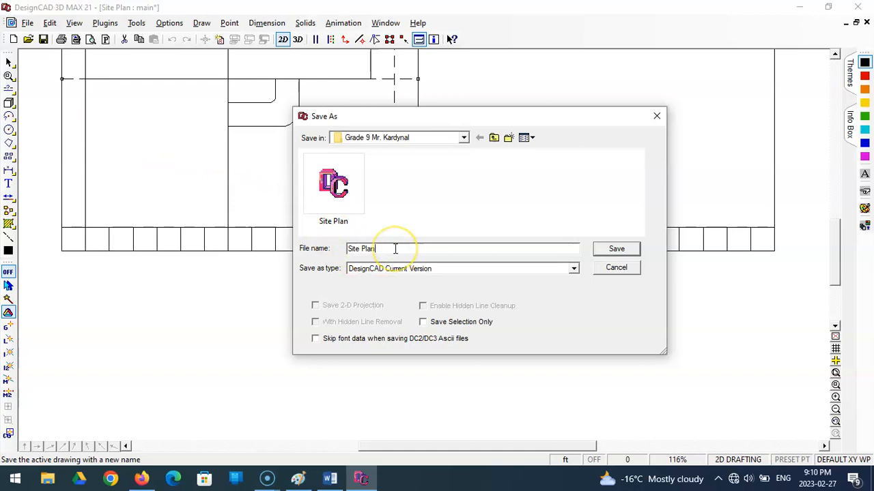
{"action": "type", "text": "Pr"}
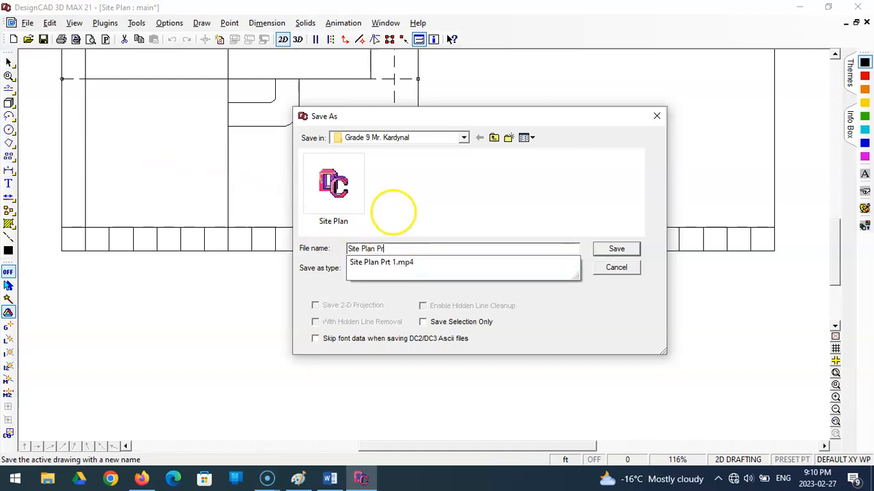
{"action": "type", "text": "t "}
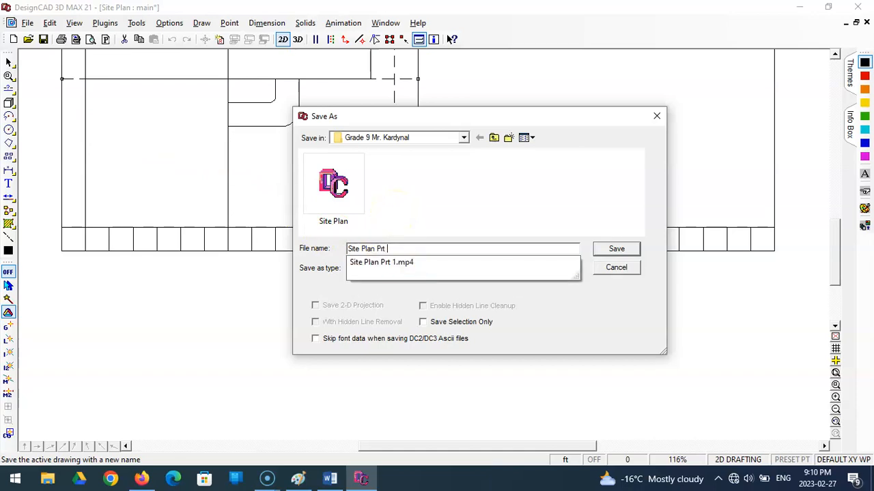
{"action": "type", "text": "2"}
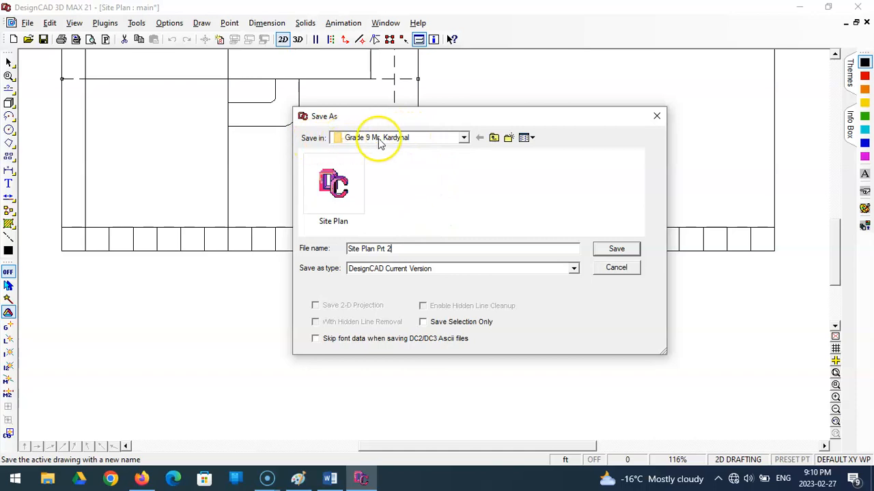
{"action": "left_click", "coordinate": [465, 138]}
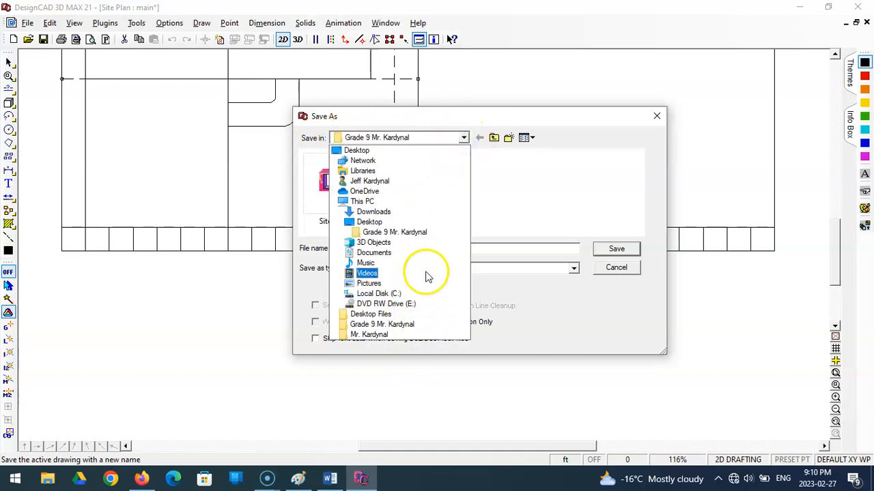
{"action": "left_click", "coordinate": [423, 236]}
{"action": "left_click", "coordinate": [625, 252]}
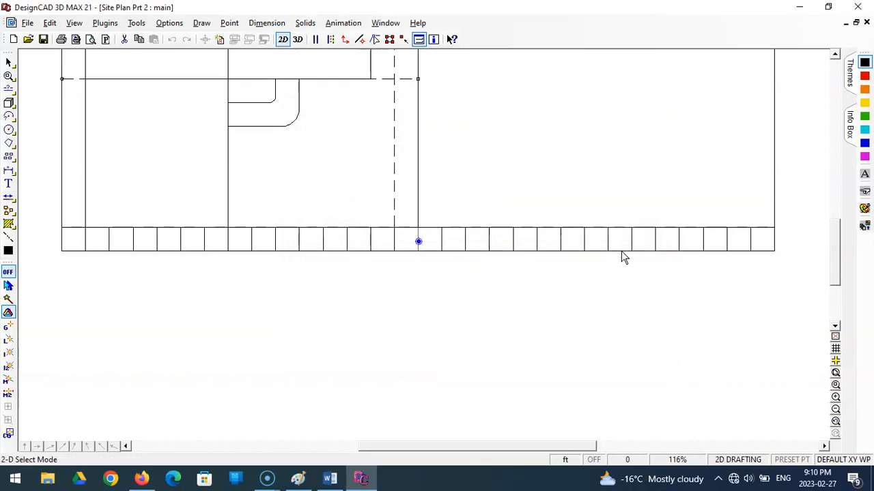
Step: Draw a 20 ft line at 45 degrees outward from the new lot's upper-right corner, using Point Polar relative to the last point
{"action": "left_click", "coordinate": [835, 373]}
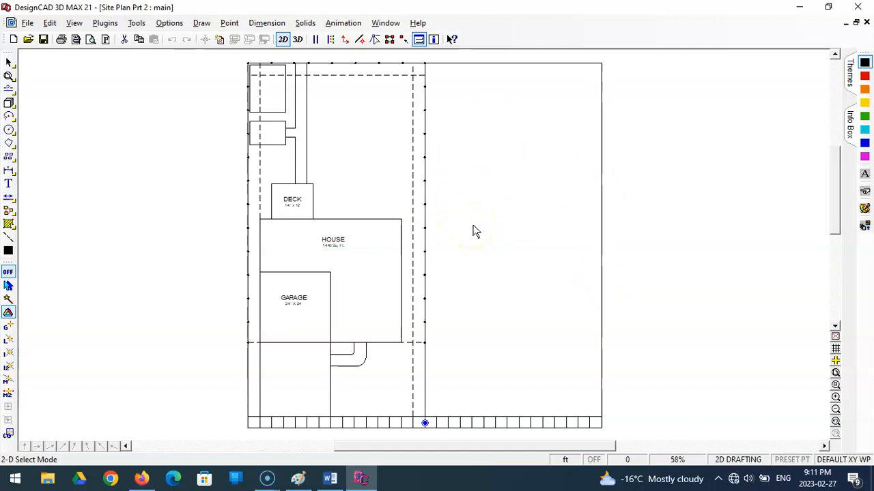
{"action": "scroll", "coordinate": [476, 230], "scroll_direction": "up", "scroll_amount": 1}
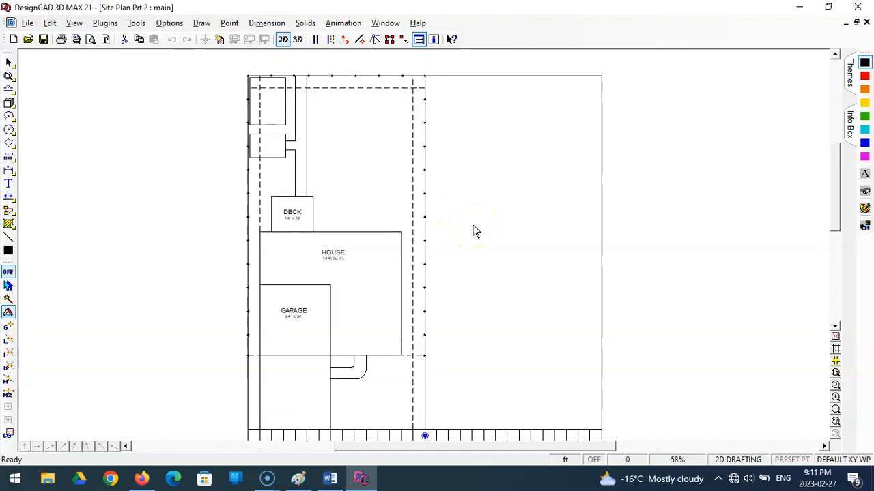
{"action": "scroll", "coordinate": [476, 231], "scroll_direction": "up", "scroll_amount": 7}
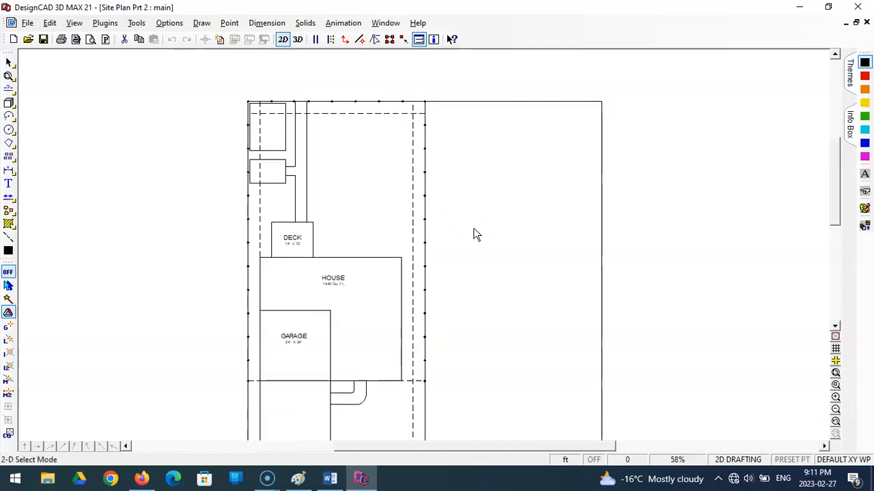
{"action": "scroll", "coordinate": [475, 236], "scroll_direction": "up", "scroll_amount": 3}
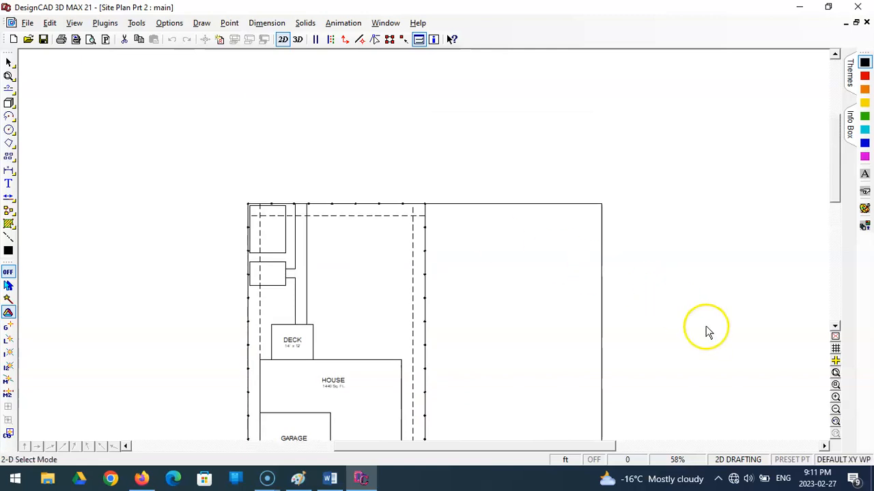
{"action": "left_click", "coordinate": [836, 385]}
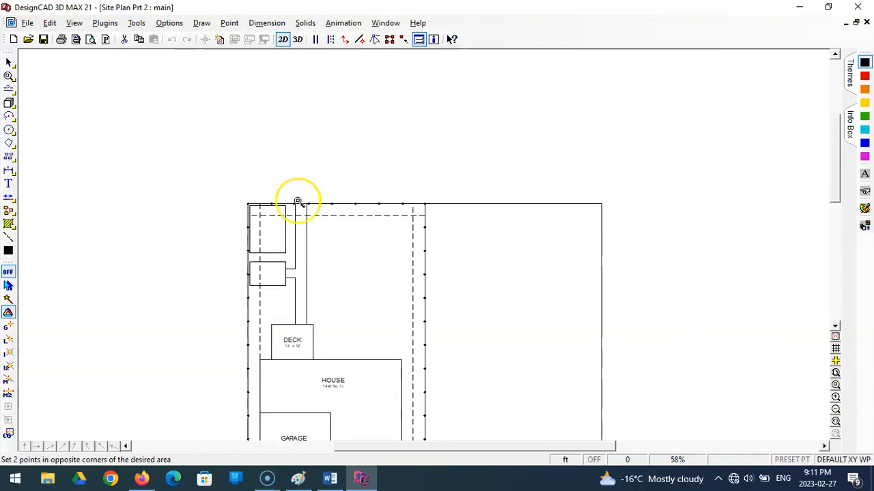
{"action": "left_click", "coordinate": [184, 133]}
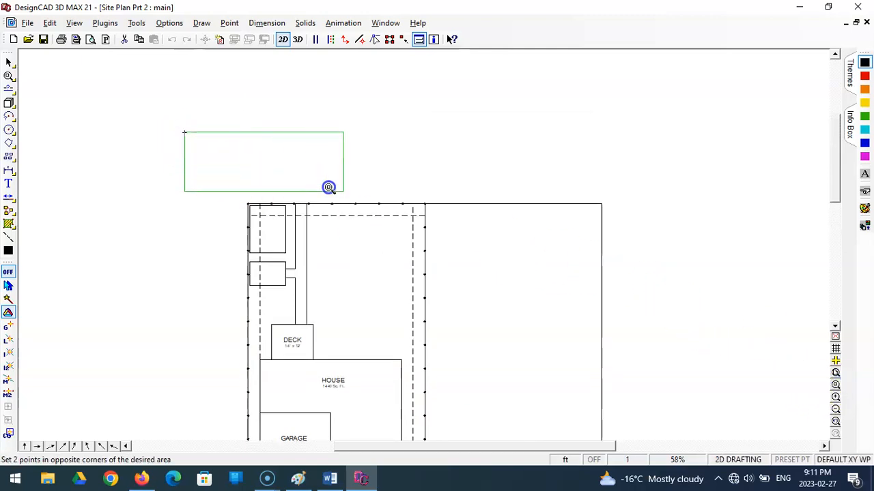
{"action": "left_click", "coordinate": [667, 232]}
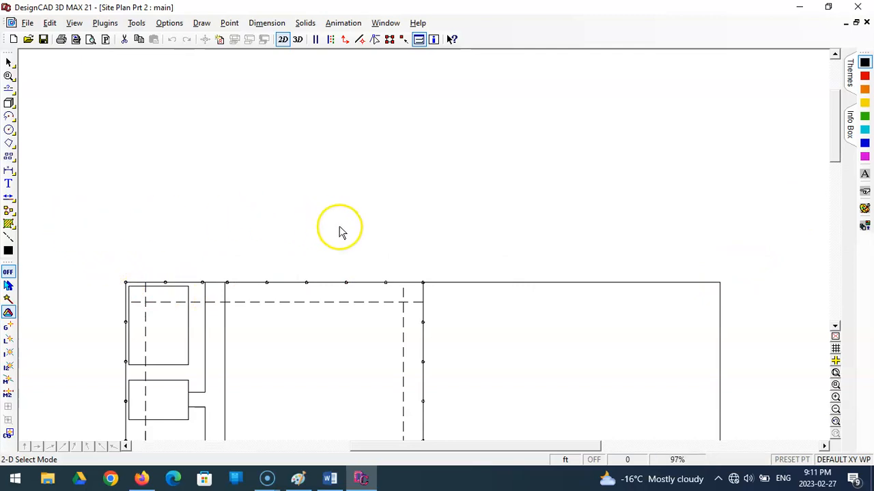
{"action": "left_click", "coordinate": [8, 90]}
{"action": "left_click", "coordinate": [25, 104]}
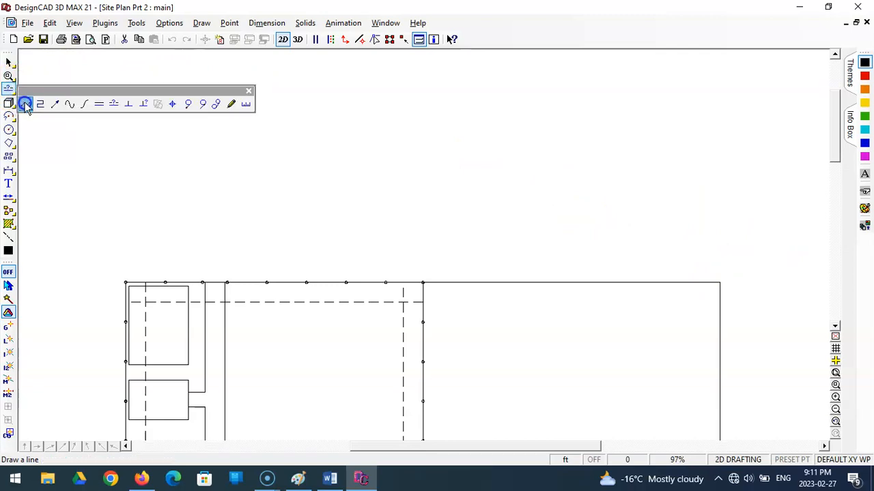
{"action": "left_click", "coordinate": [25, 104]}
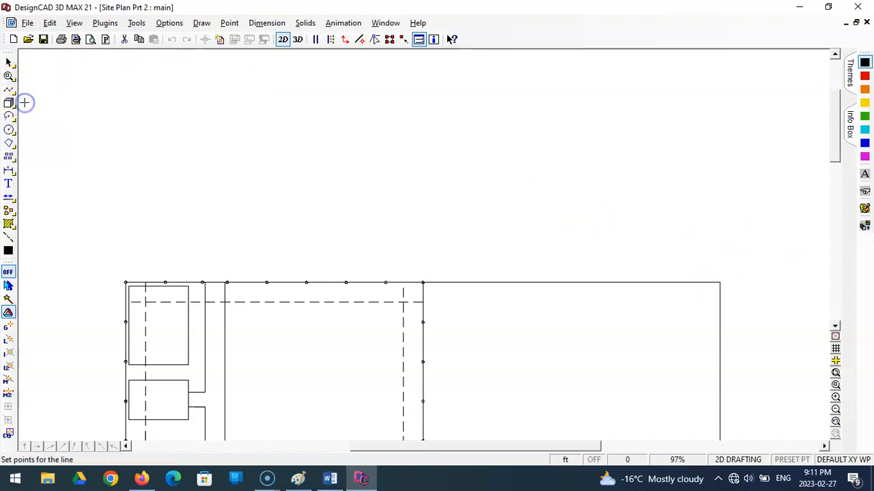
{"action": "left_click", "coordinate": [720, 283]}
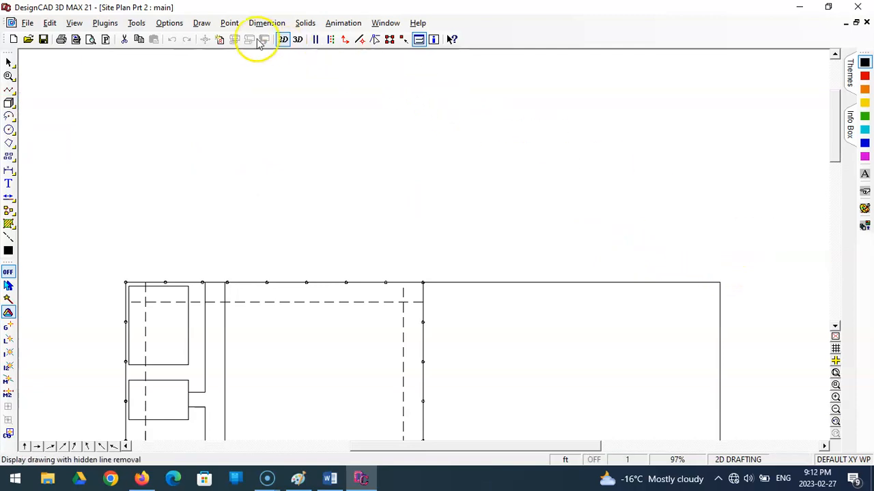
{"action": "left_click", "coordinate": [229, 23]}
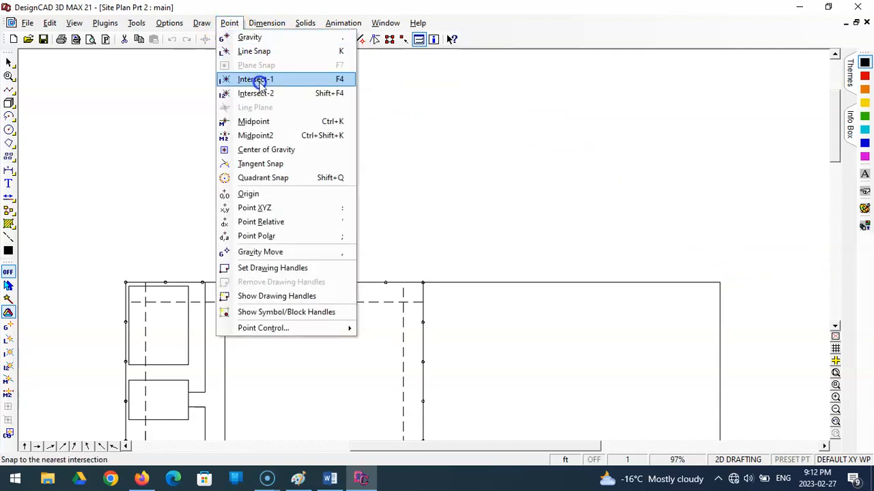
{"action": "left_click", "coordinate": [350, 240]}
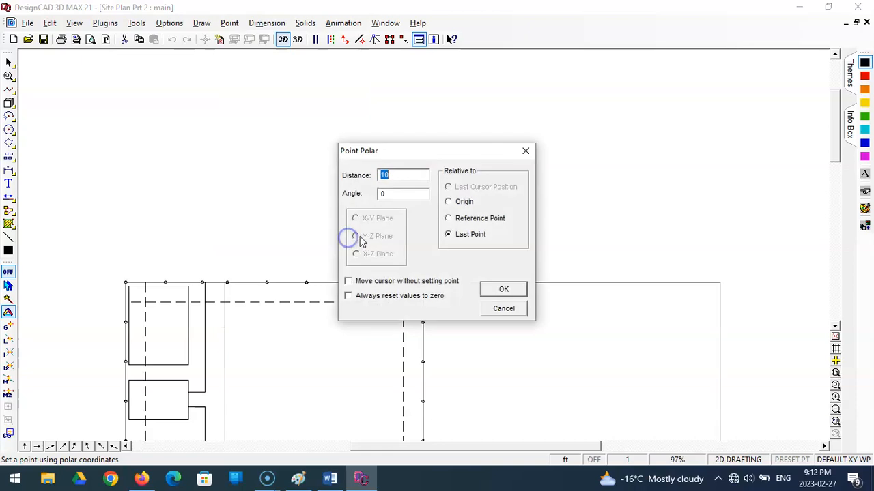
{"action": "left_click_drag", "start_coordinate": [434, 161], "coordinate": [445, 115]}
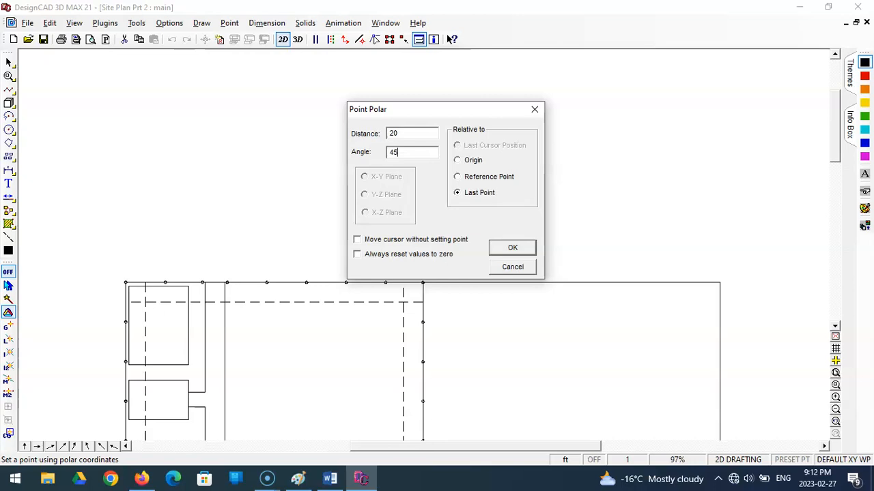
{"action": "key", "text": "Return"}
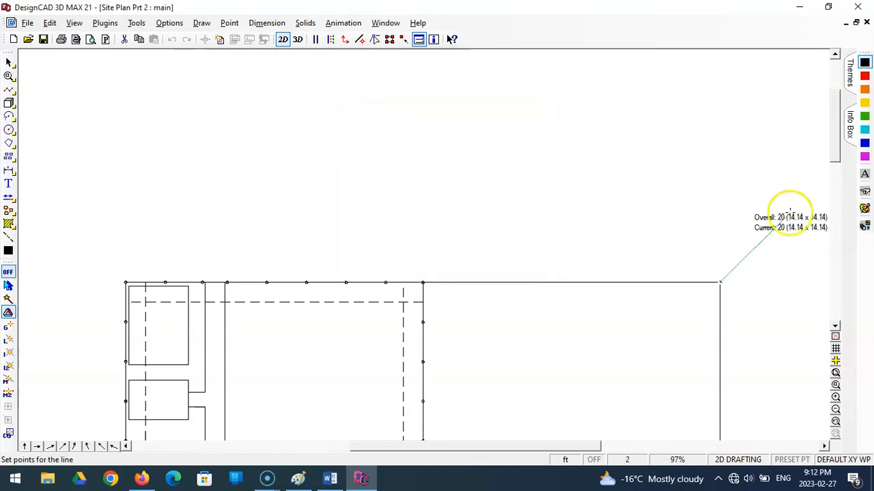
{"action": "key", "text": "Return"}
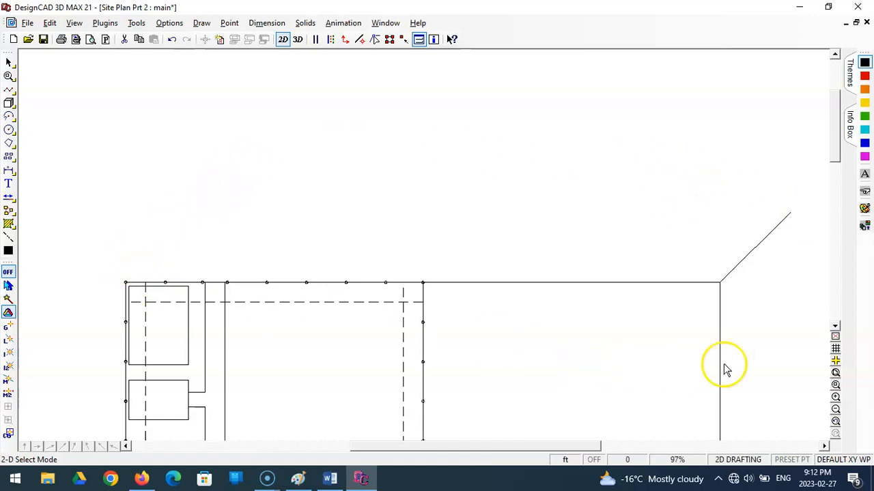
Step: Draw a 20 ft line at 135 degrees outward from the original lot's upper-left corner, using Point Polar relative to the last point
{"action": "left_click", "coordinate": [836, 385]}
{"action": "left_click", "coordinate": [99, 257]}
{"action": "left_click", "coordinate": [137, 290]}
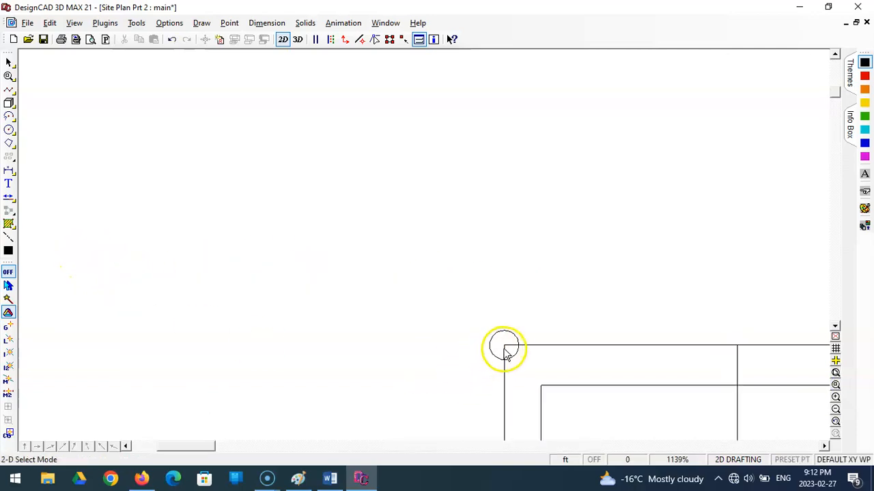
{"action": "left_click", "coordinate": [8, 89]}
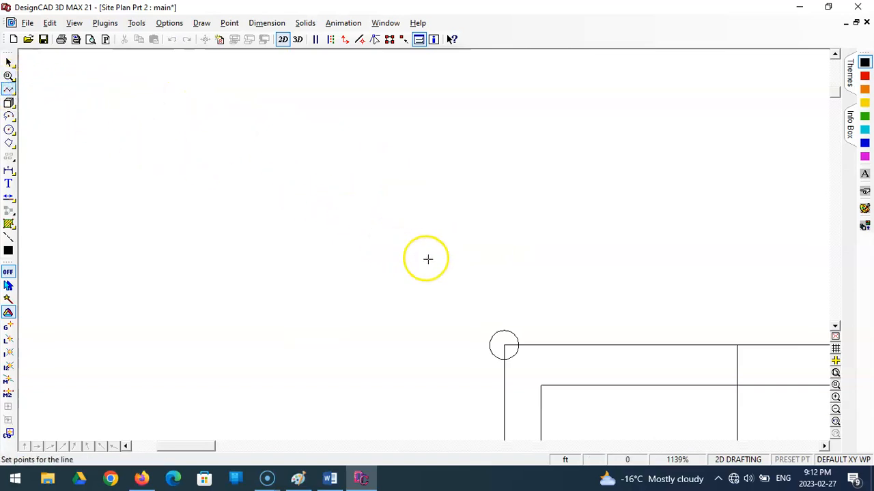
{"action": "left_click", "coordinate": [503, 346]}
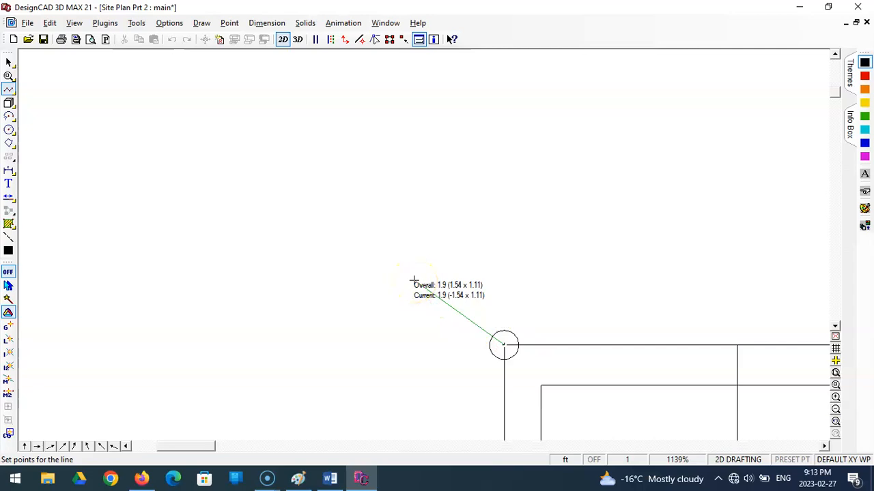
{"action": "key", "text": "colon"}
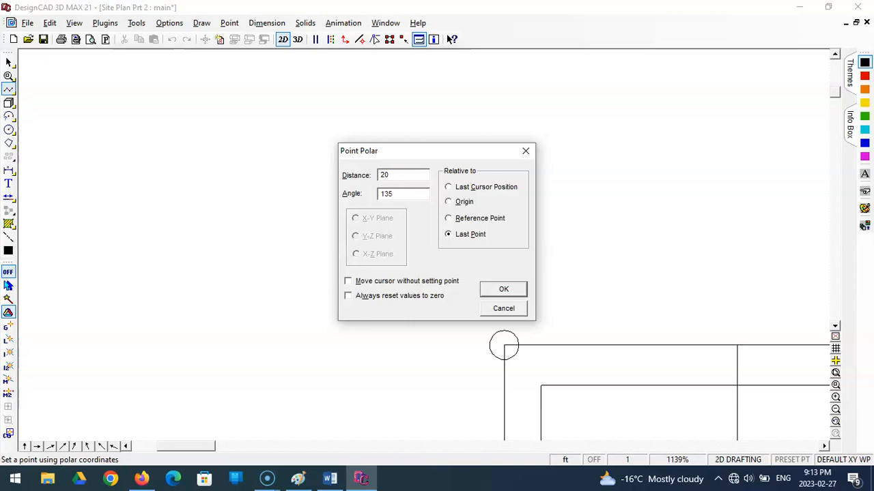
{"action": "key", "text": "Return"}
{"action": "key", "text": "Return"}
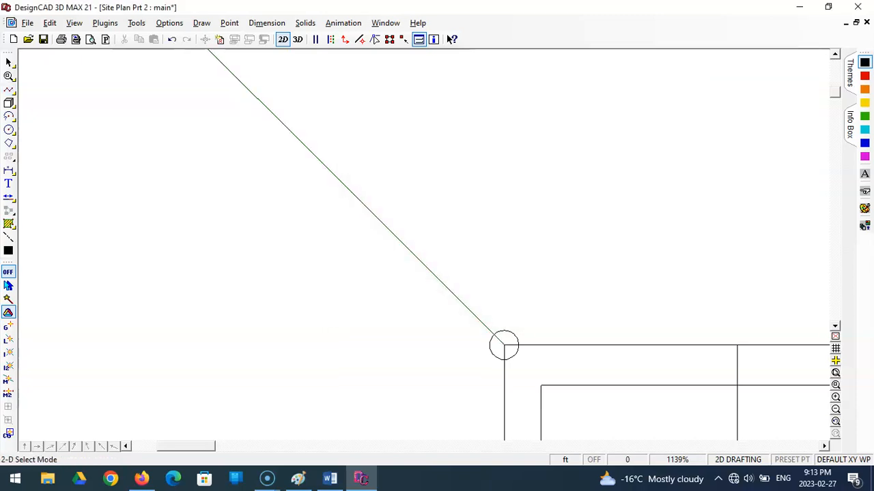
Step: Add a parallel line 4 ft above the new lot's top boundary
{"action": "left_click", "coordinate": [835, 374]}
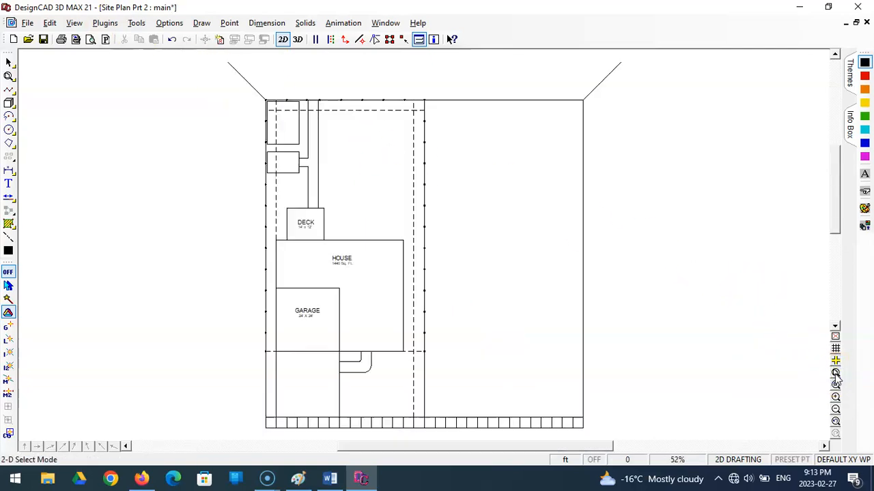
{"action": "left_click", "coordinate": [836, 389]}
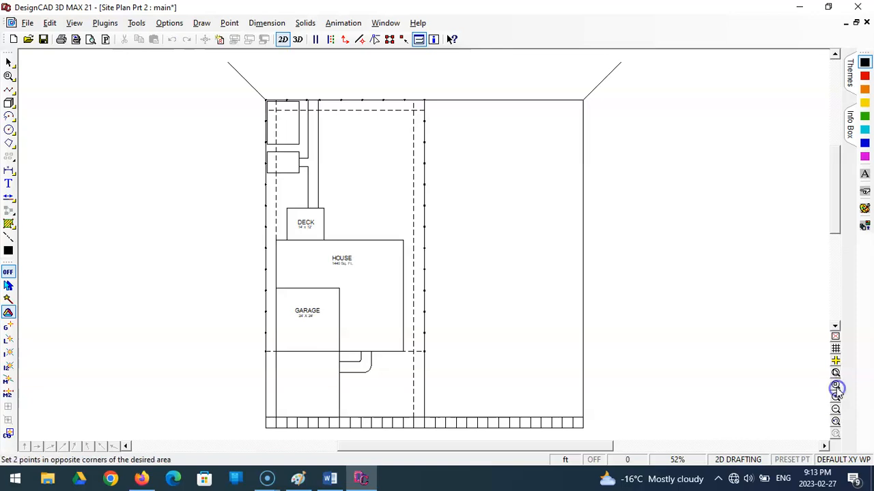
{"action": "scroll", "coordinate": [351, 238], "scroll_direction": "up", "scroll_amount": 2}
{"action": "scroll", "coordinate": [349, 238], "scroll_direction": "down", "scroll_amount": 3}
{"action": "left_click", "coordinate": [270, 81]}
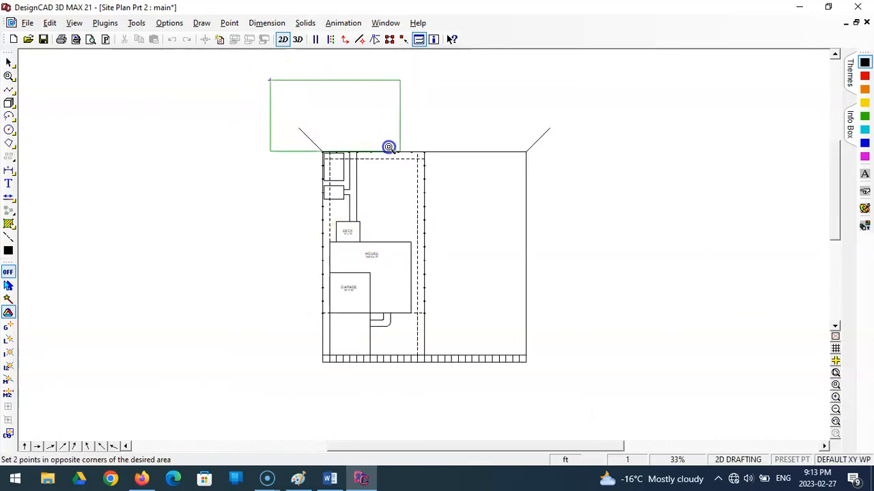
{"action": "left_click", "coordinate": [574, 177]}
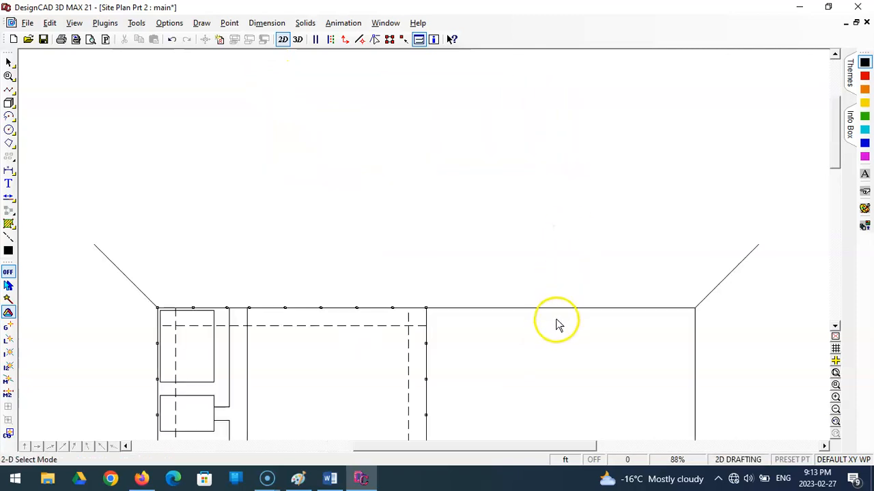
{"action": "scroll", "coordinate": [556, 323], "scroll_direction": "down", "scroll_amount": 2}
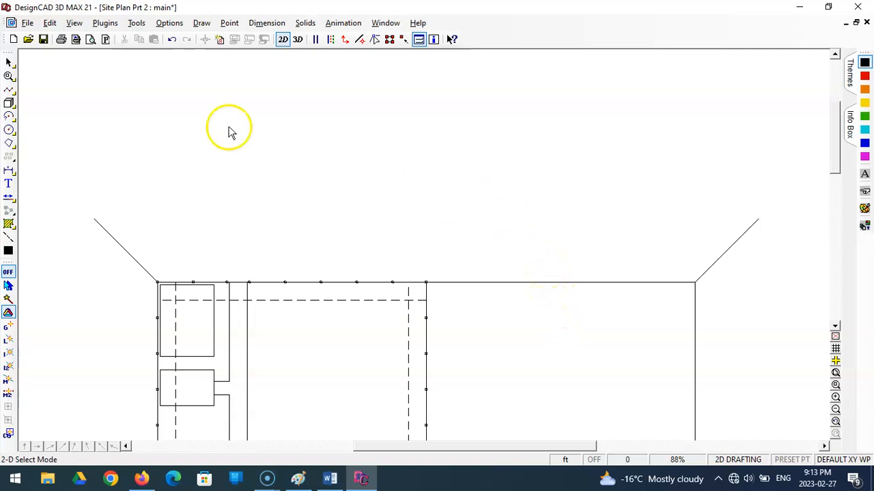
{"action": "left_click", "coordinate": [7, 89]}
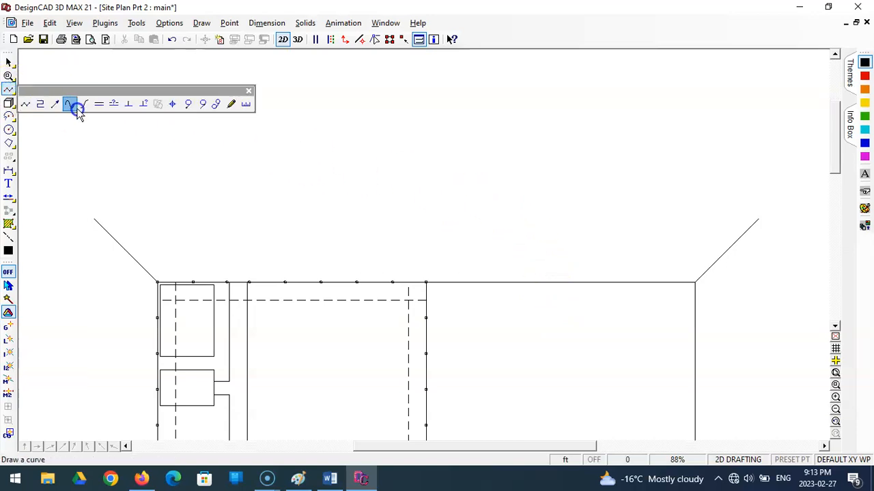
{"action": "left_click", "coordinate": [116, 107]}
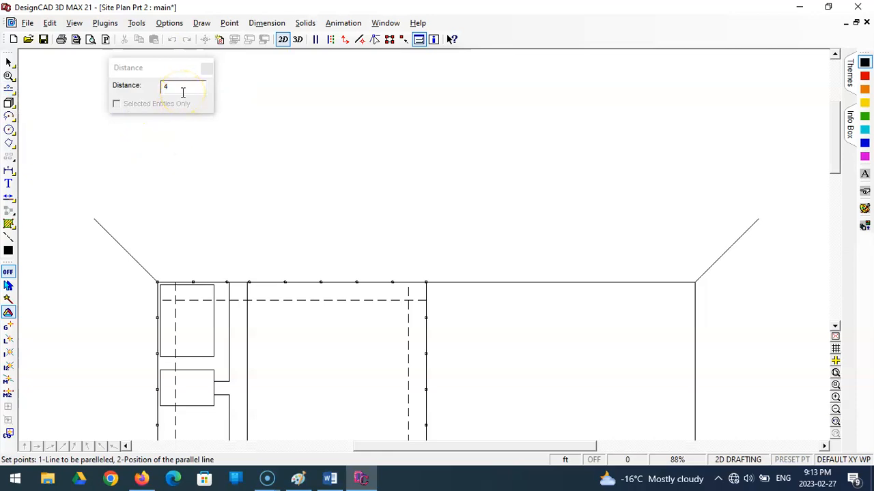
{"action": "left_click", "coordinate": [503, 283]}
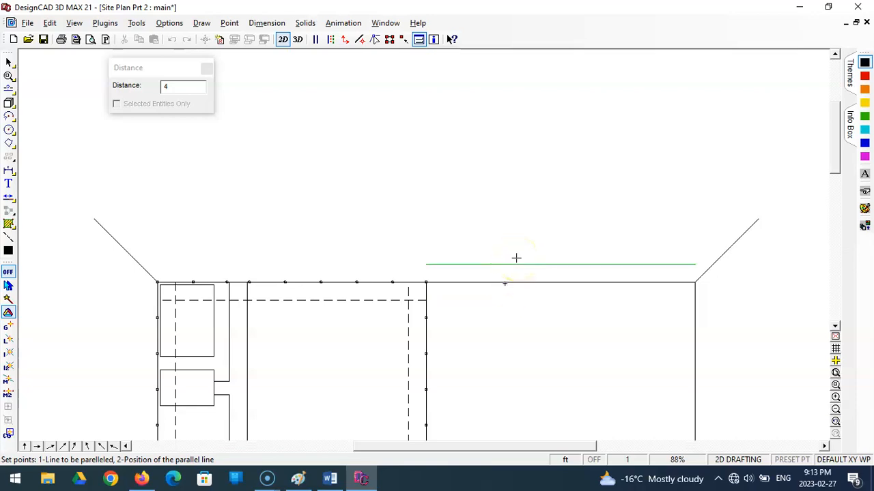
{"action": "left_click", "coordinate": [516, 257]}
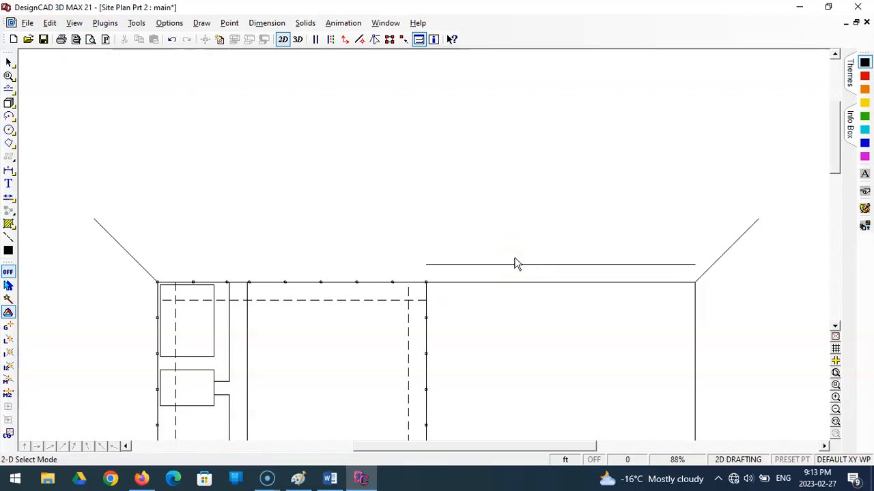
Step: Extend the new parallel line left across the original lot until it passes the upper-left diagonal line
{"action": "left_click", "coordinate": [8, 198]}
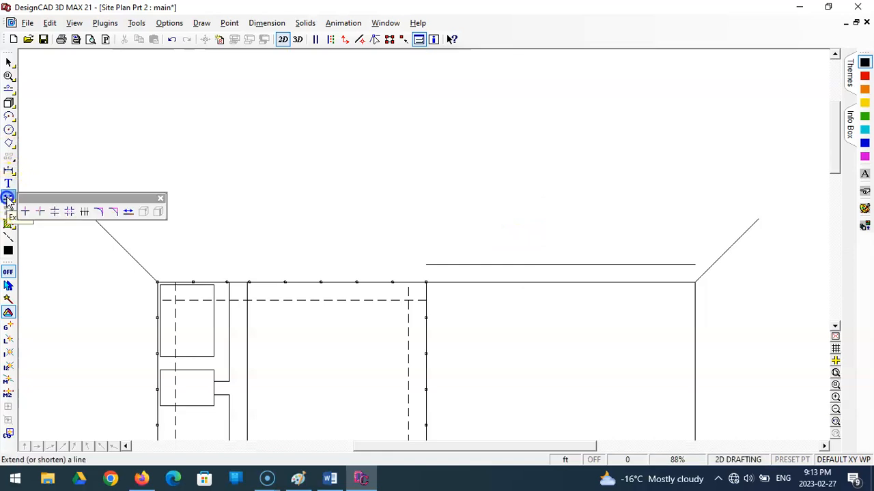
{"action": "left_click", "coordinate": [70, 211]}
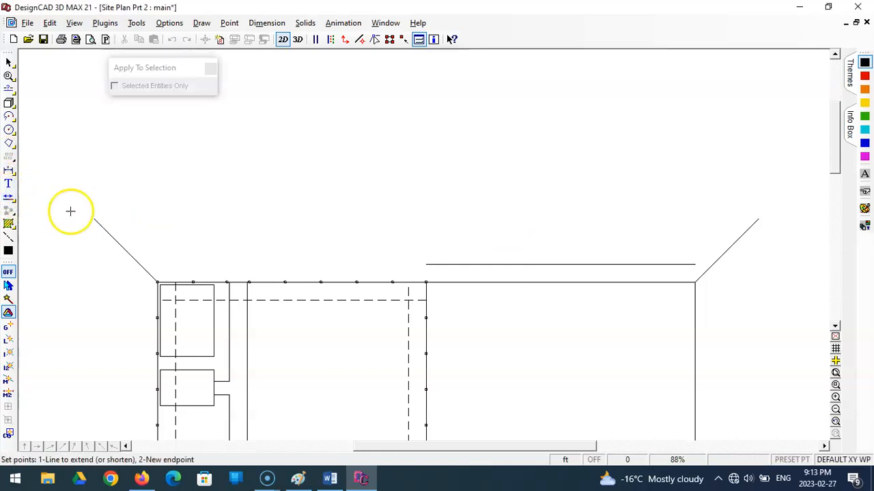
{"action": "left_click", "coordinate": [8, 197]}
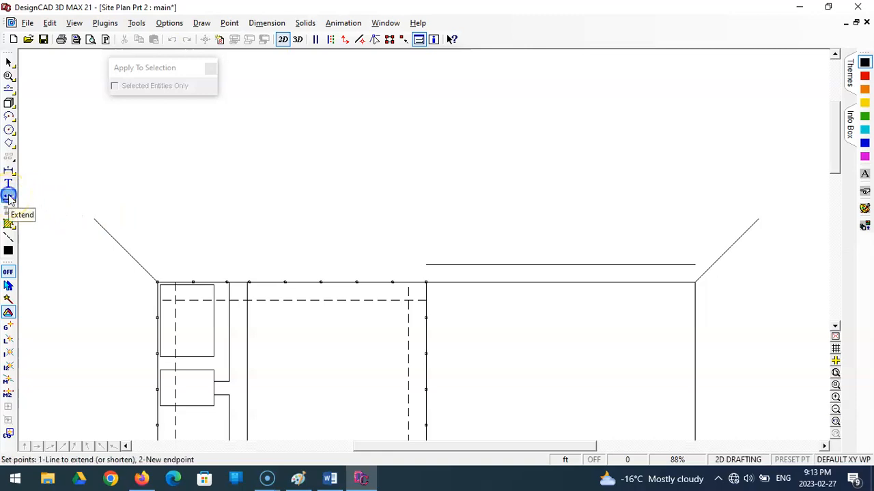
{"action": "left_click", "coordinate": [426, 264]}
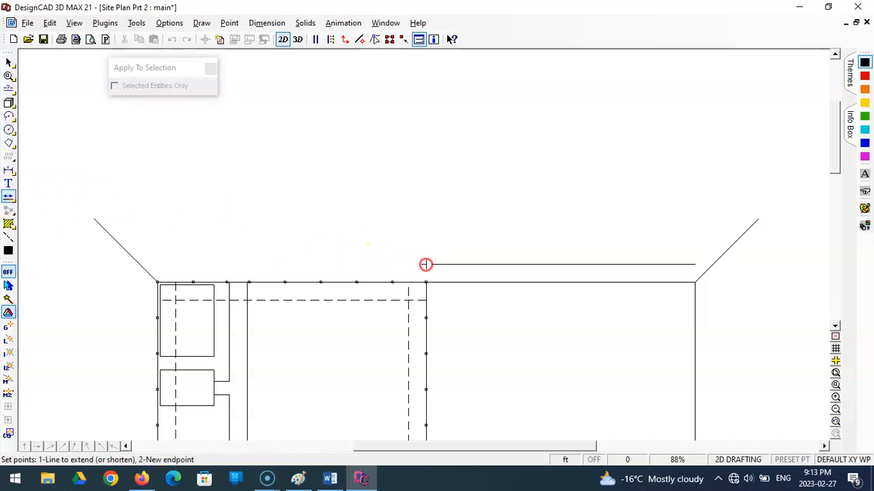
{"action": "left_click", "coordinate": [440, 265]}
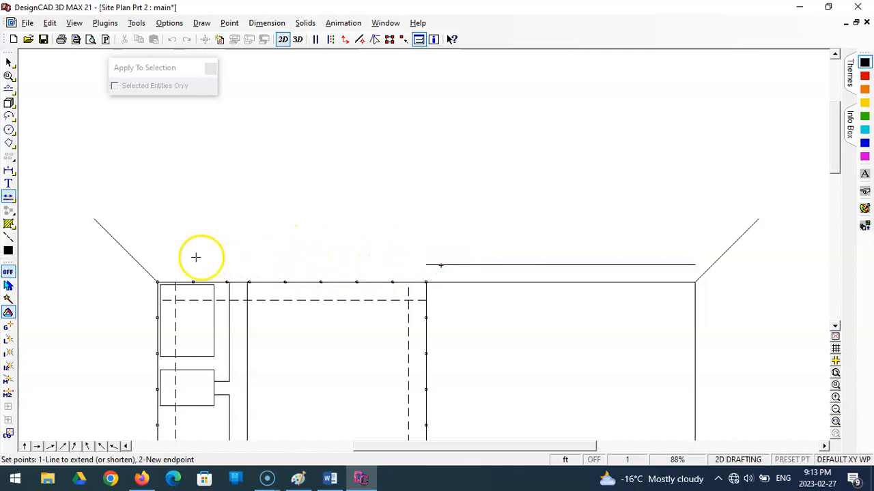
{"action": "left_click", "coordinate": [129, 266]}
{"action": "left_click", "coordinate": [127, 266]}
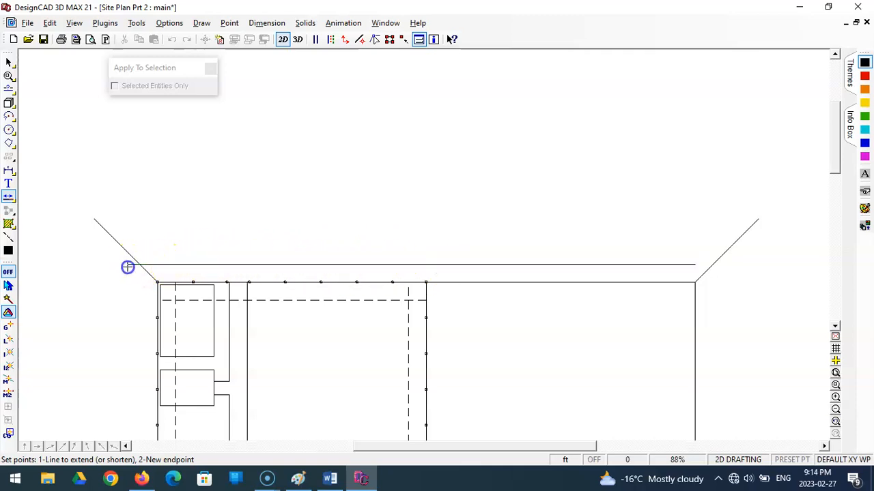
Step: Extend the parallel line above the lots at both ends so it runs past the right and left corner diagonals
{"action": "left_click", "coordinate": [678, 265]}
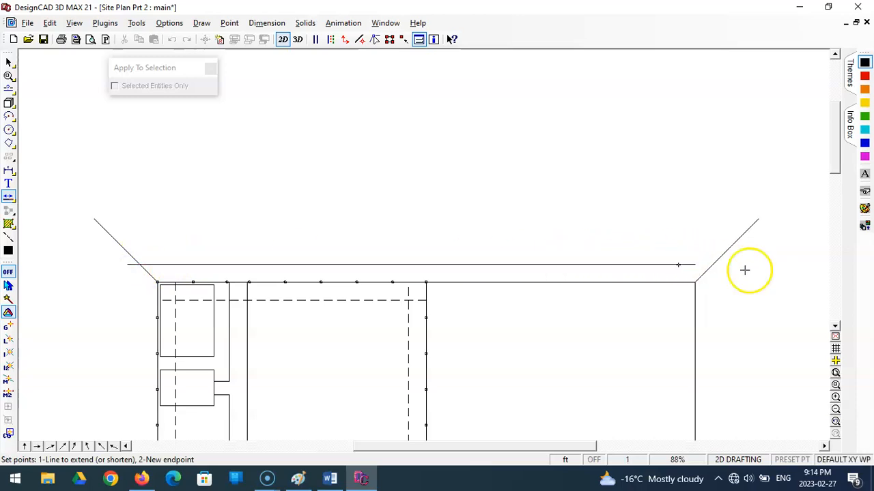
{"action": "left_click", "coordinate": [776, 265]}
{"action": "left_click", "coordinate": [127, 264]}
{"action": "left_click", "coordinate": [91, 264]}
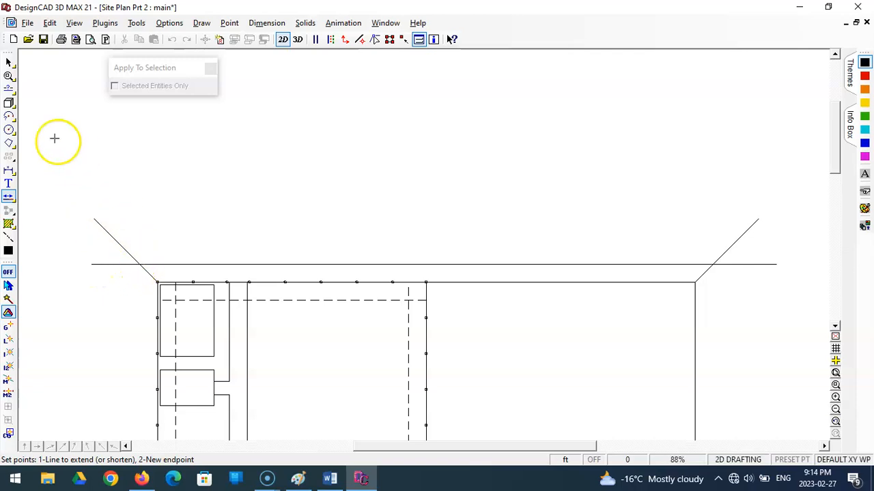
Step: Add three more parallel lines above the extended line, each spaced 4 ft from the previous one
{"action": "left_click", "coordinate": [9, 89]}
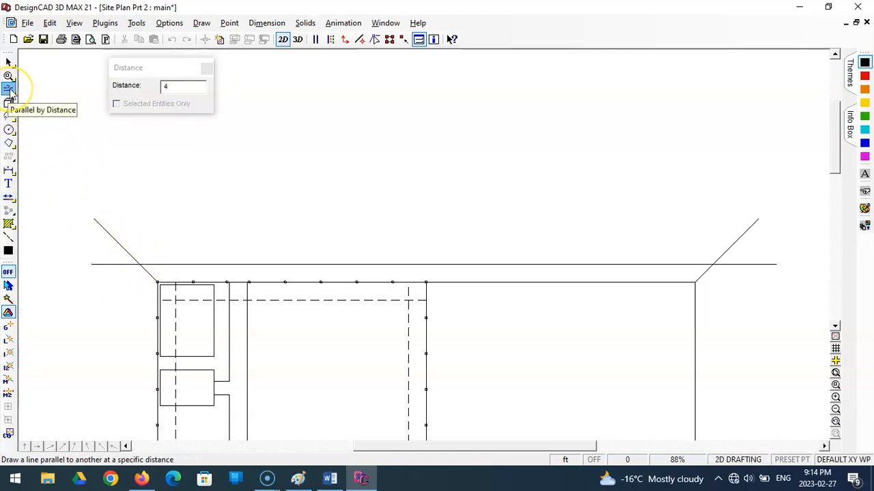
{"action": "left_click", "coordinate": [331, 265]}
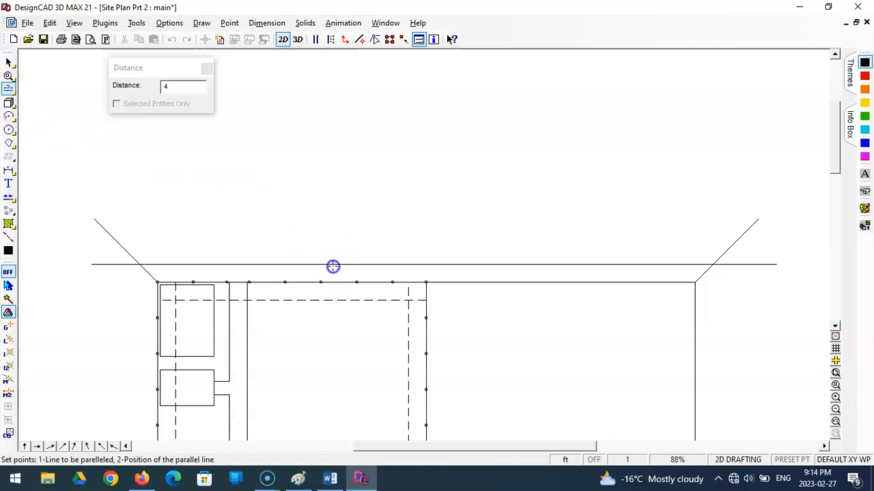
{"action": "left_click", "coordinate": [343, 248]}
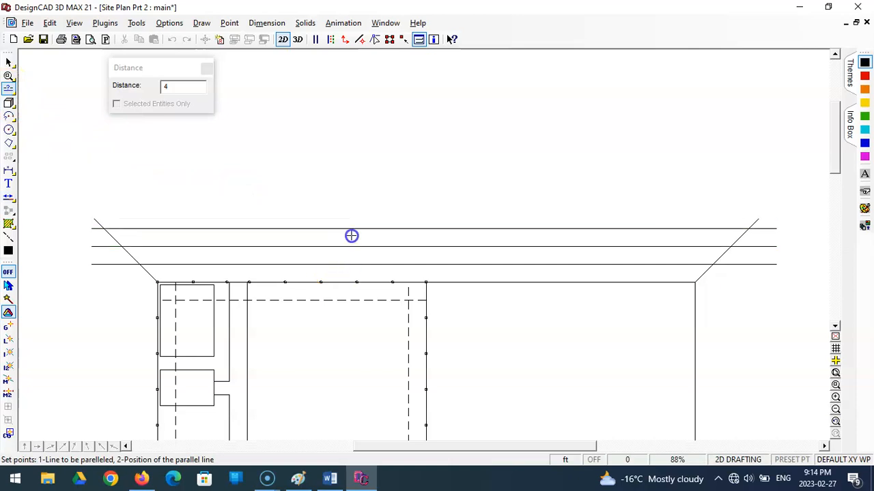
{"action": "left_click", "coordinate": [352, 229]}
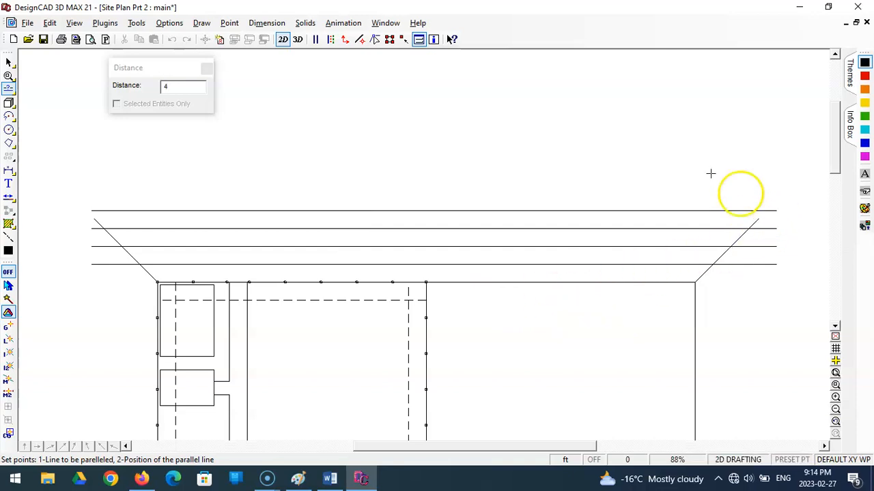
Step: Extend both upper corner diagonals beyond the topmost parallel line, and lengthen that line's left end past the left diagonal
{"action": "left_click", "coordinate": [9, 198]}
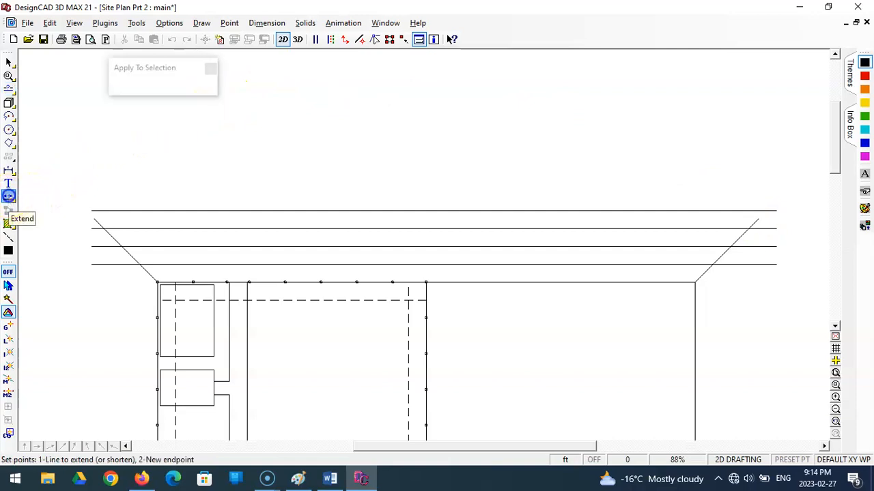
{"action": "left_click", "coordinate": [96, 222]}
{"action": "left_click", "coordinate": [72, 196]}
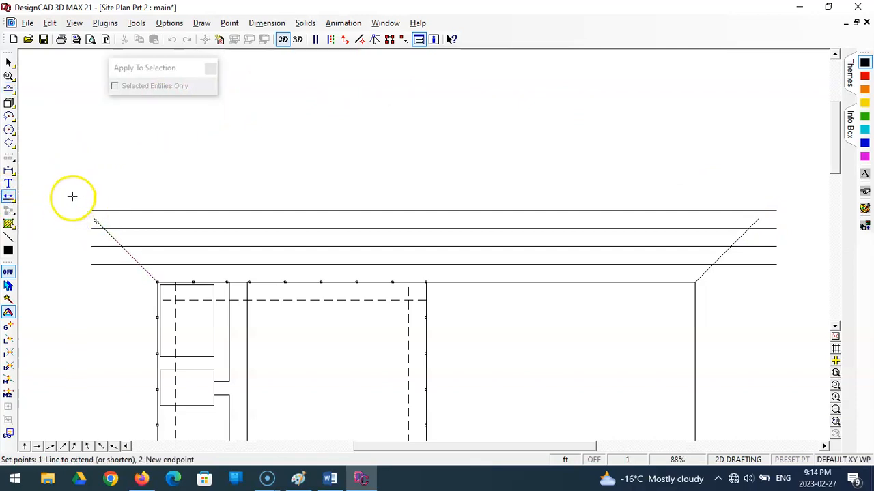
{"action": "left_click", "coordinate": [9, 197]}
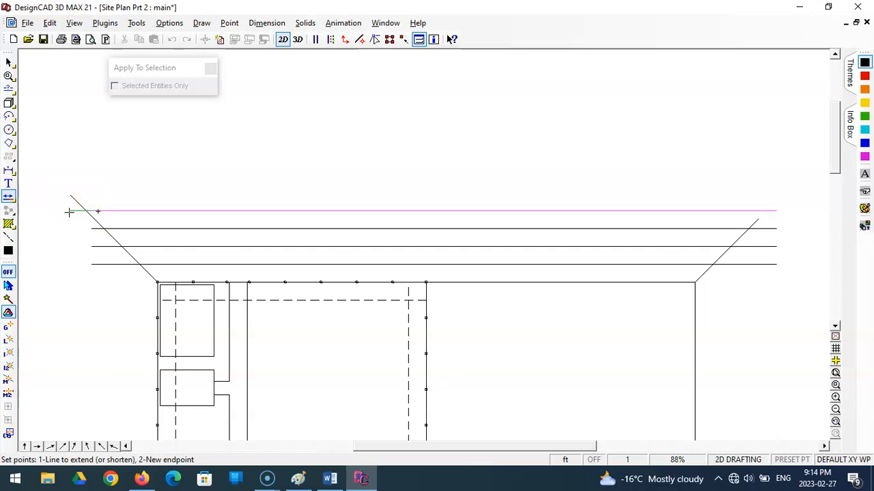
{"action": "left_click", "coordinate": [757, 220]}
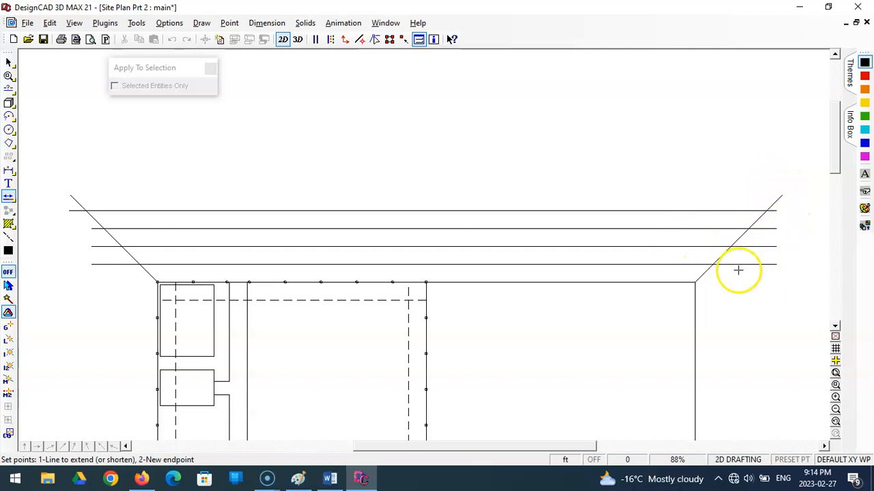
Step: Trim the left ends of all four parallel lines against the upper-left diagonal with the multiple-line trim
{"action": "left_click", "coordinate": [9, 198]}
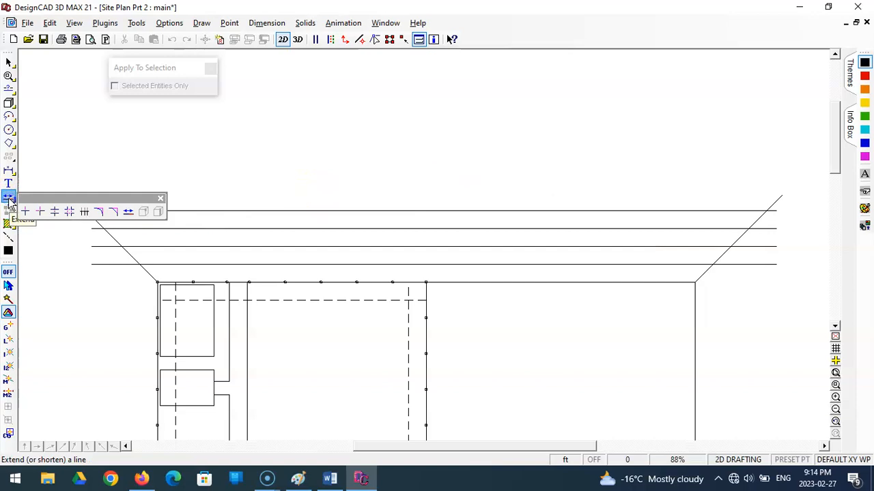
{"action": "left_click", "coordinate": [84, 213]}
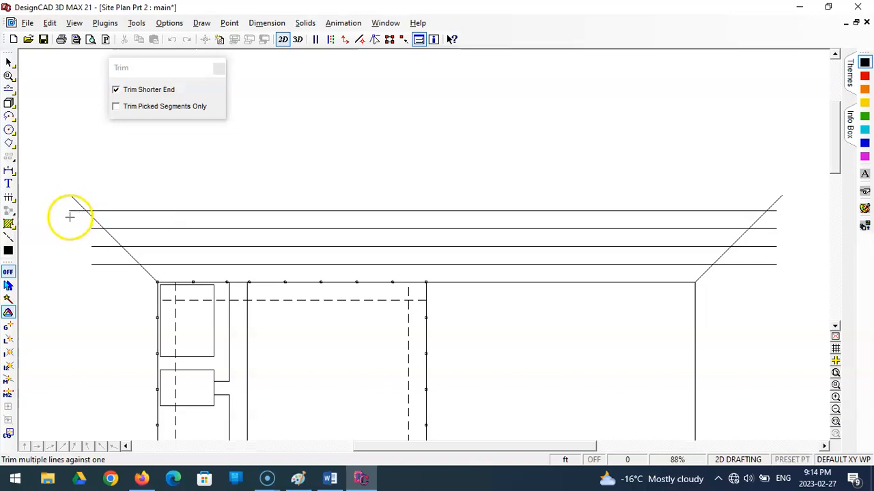
{"action": "left_click", "coordinate": [9, 199]}
{"action": "left_click", "coordinate": [73, 209]}
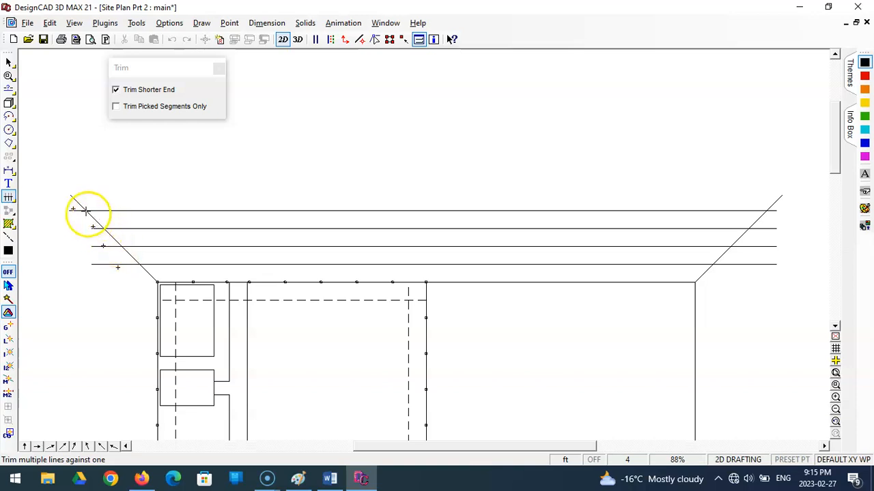
{"action": "left_click", "coordinate": [112, 237]}
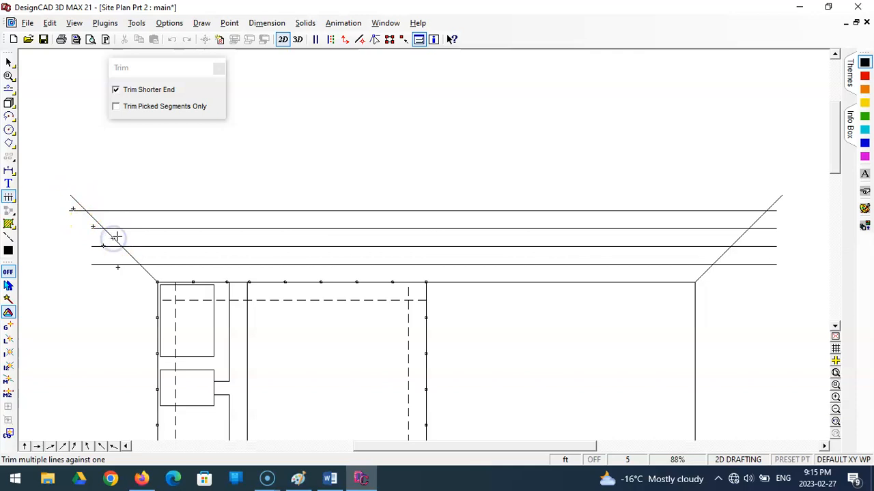
{"action": "key", "text": "Return"}
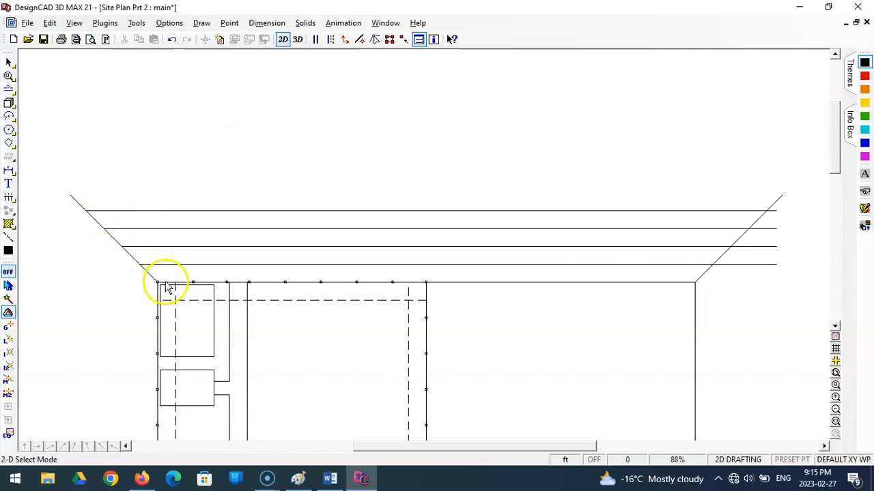
Step: Trim the right ends of all four parallel lines against the upper-right diagonal
{"action": "left_click", "coordinate": [8, 197]}
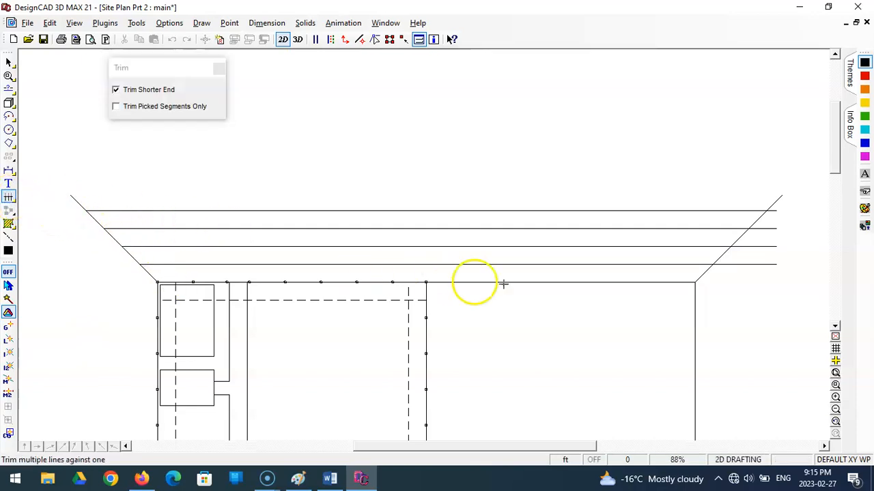
{"action": "left_click", "coordinate": [747, 264]}
{"action": "left_click", "coordinate": [747, 264]}
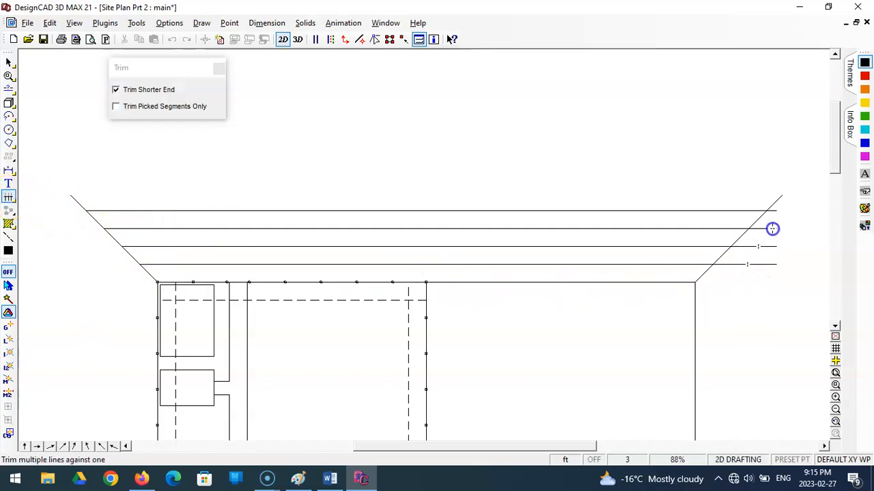
{"action": "left_click", "coordinate": [776, 210]}
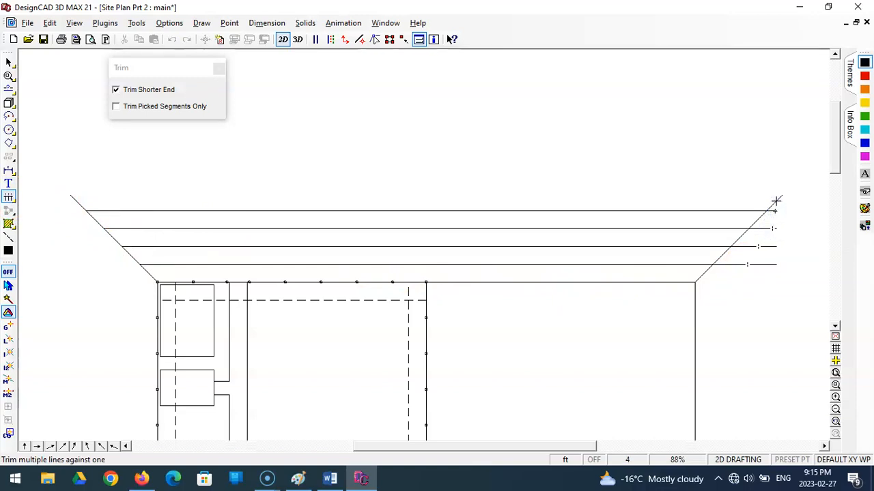
{"action": "left_click", "coordinate": [739, 238]}
{"action": "key", "text": "Return"}
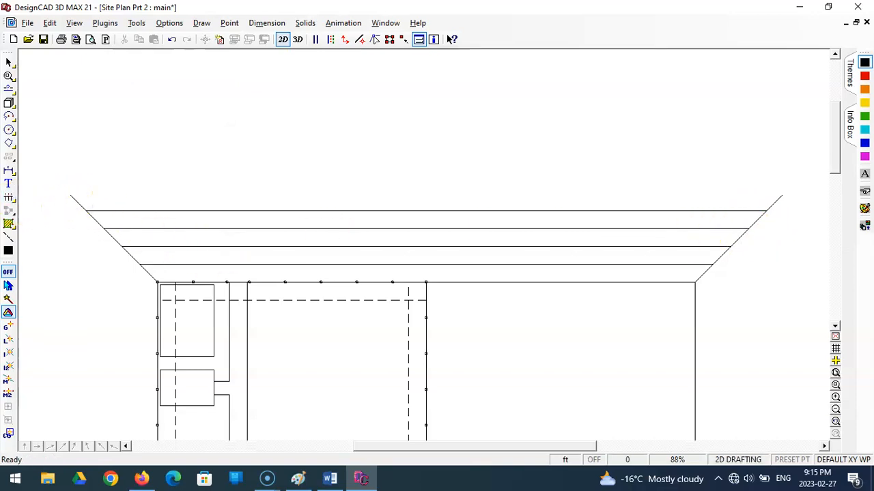
Step: Trim the overhanging ends of both diagonals at the topmost parallel line with the single-line trim, and save the drawing
{"action": "left_click", "coordinate": [9, 197]}
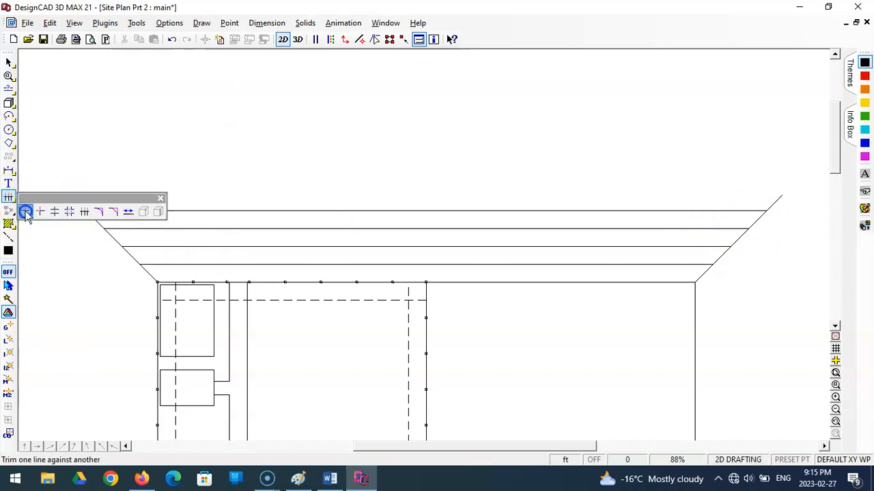
{"action": "left_click", "coordinate": [26, 212]}
{"action": "left_click", "coordinate": [74, 198]}
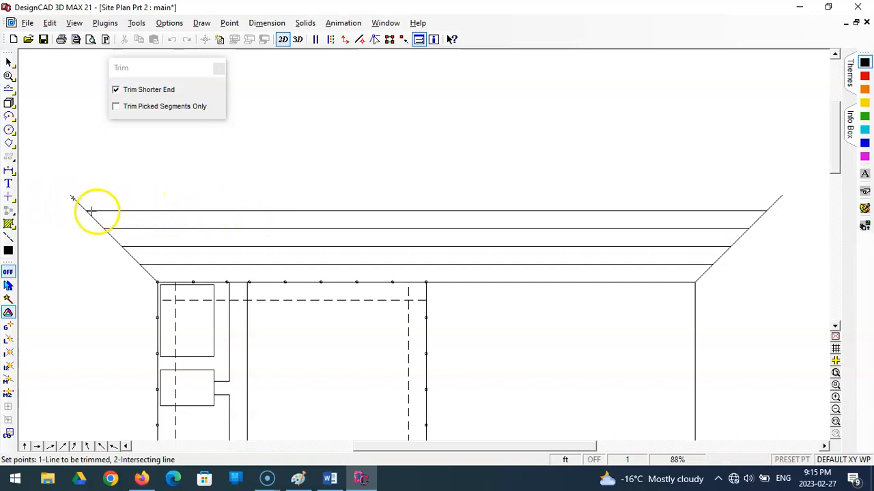
{"action": "left_click", "coordinate": [89, 211]}
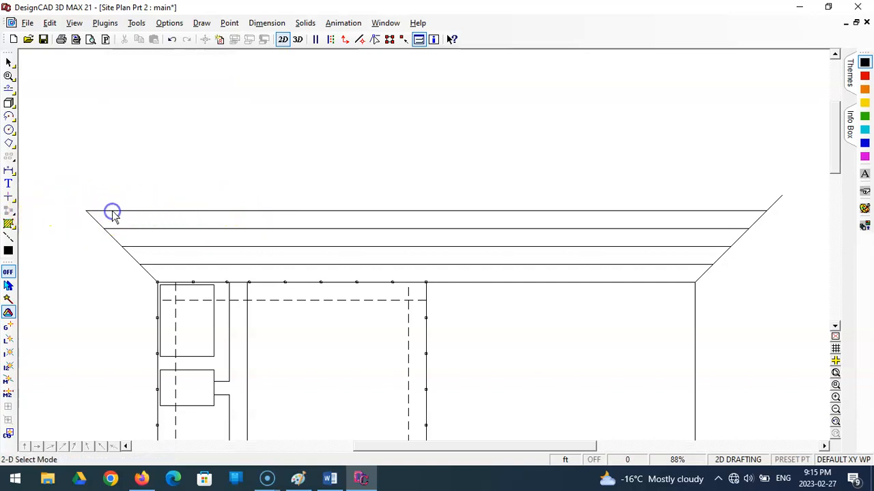
{"action": "left_click", "coordinate": [9, 197]}
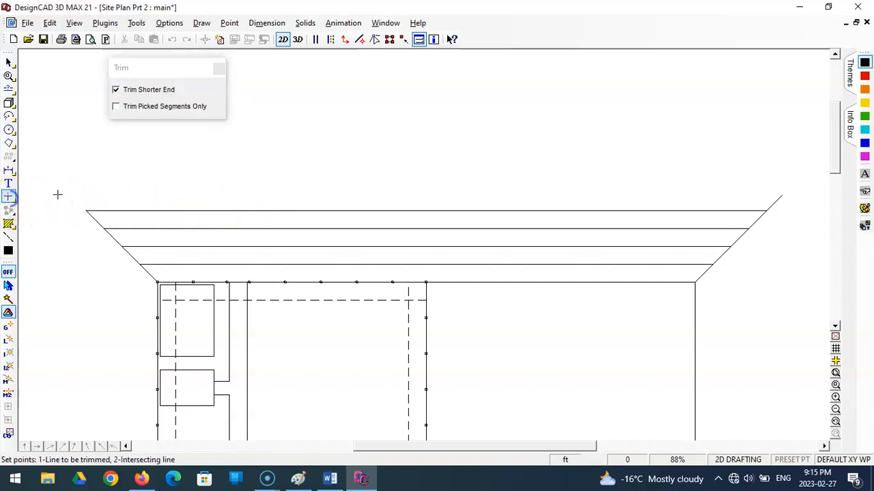
{"action": "left_click", "coordinate": [777, 199]}
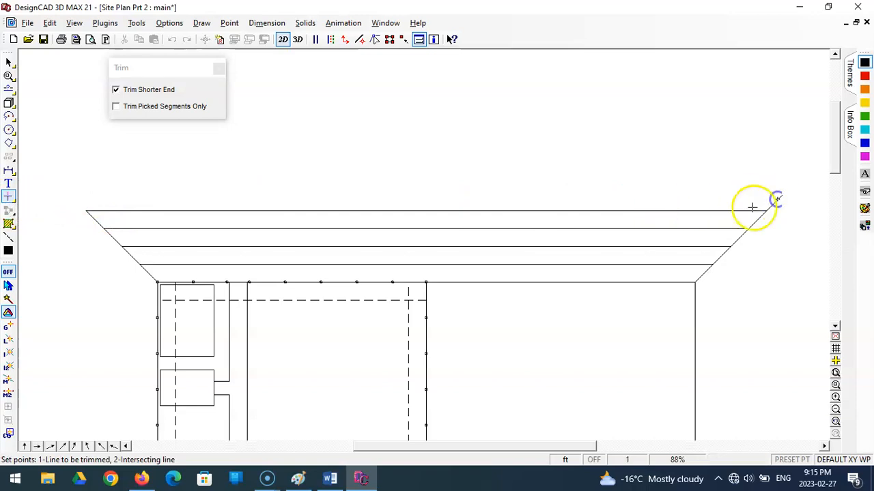
{"action": "left_click", "coordinate": [735, 211]}
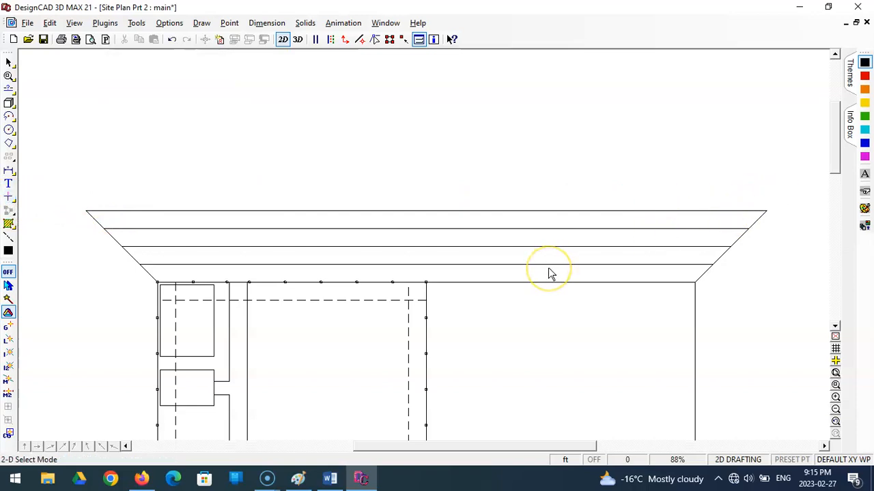
{"action": "left_click", "coordinate": [27, 22]}
{"action": "left_click", "coordinate": [51, 95]}
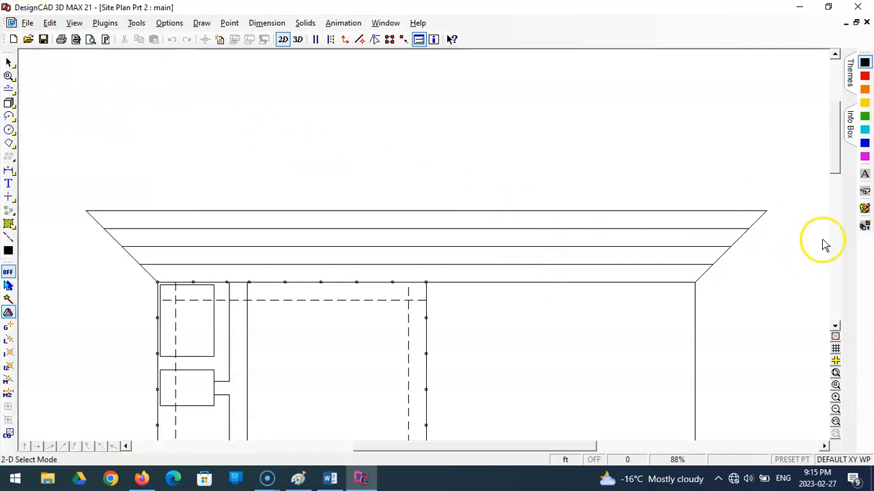
Step: Draw a 20 ft line at 225 degrees from the sidewalk strip's lower-left corner, using Point Polar relative to the last point
{"action": "mouse_move", "coordinate": [838, 167]}
{"action": "left_mouse_down"}
{"action": "mouse_move", "coordinate": [853, 197]}
{"action": "mouse_move", "coordinate": [849, 269]}
{"action": "left_mouse_up"}
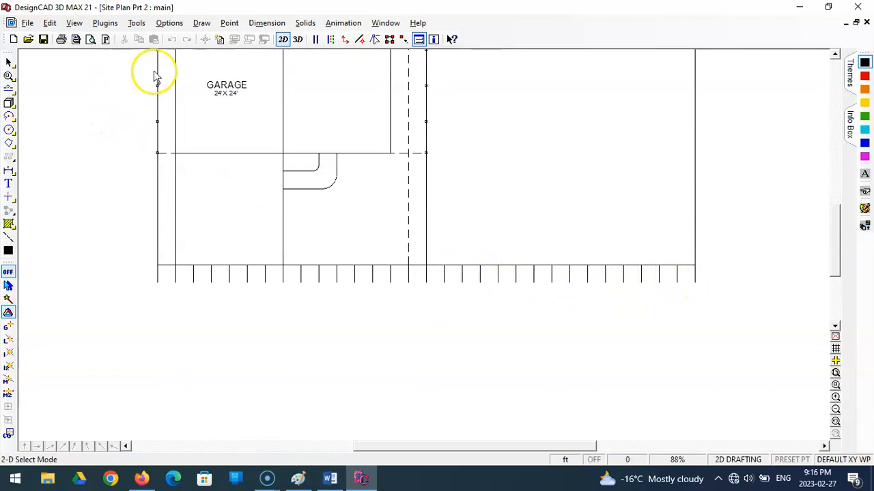
{"action": "left_click", "coordinate": [219, 41]}
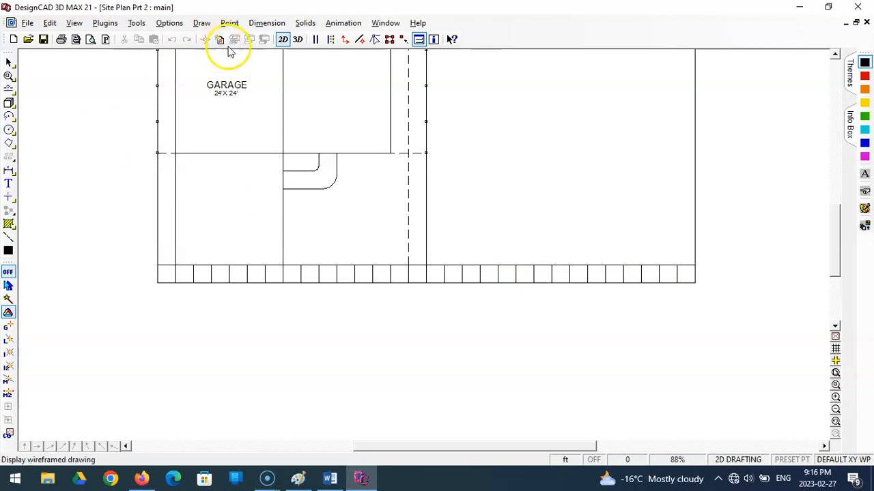
{"action": "left_click", "coordinate": [8, 92]}
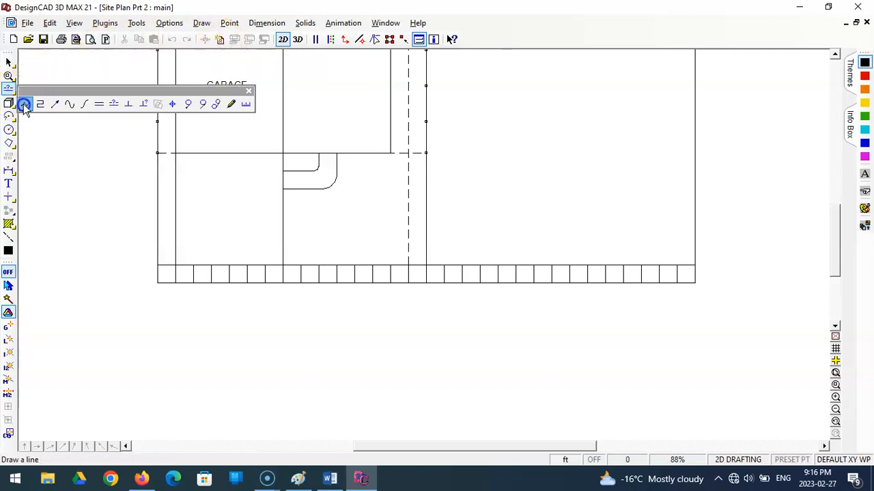
{"action": "left_click", "coordinate": [24, 105]}
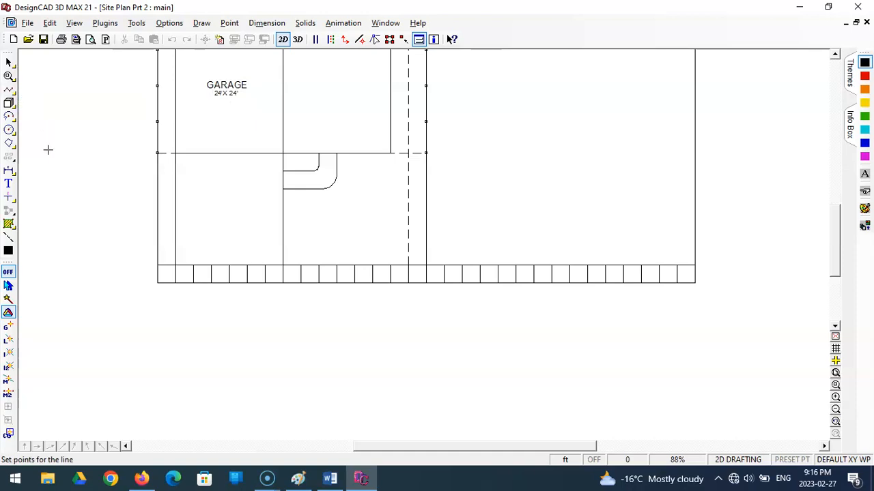
{"action": "left_click", "coordinate": [157, 283]}
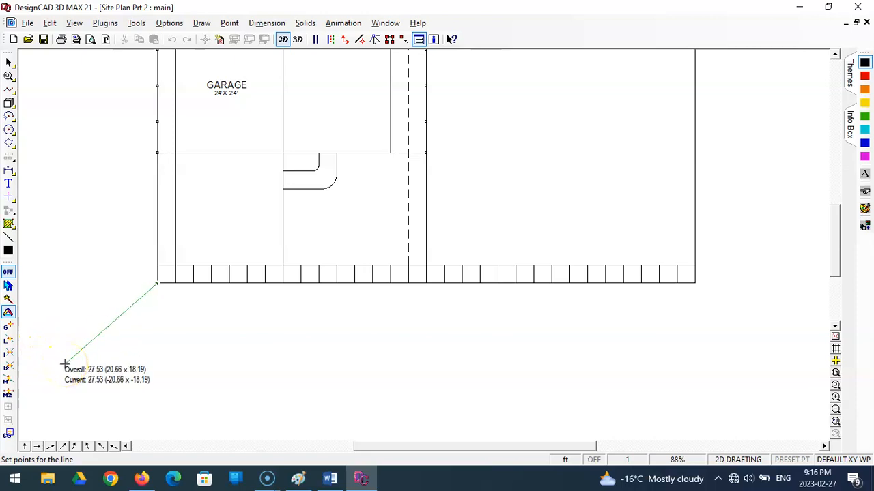
{"action": "key", "text": "semicolon"}
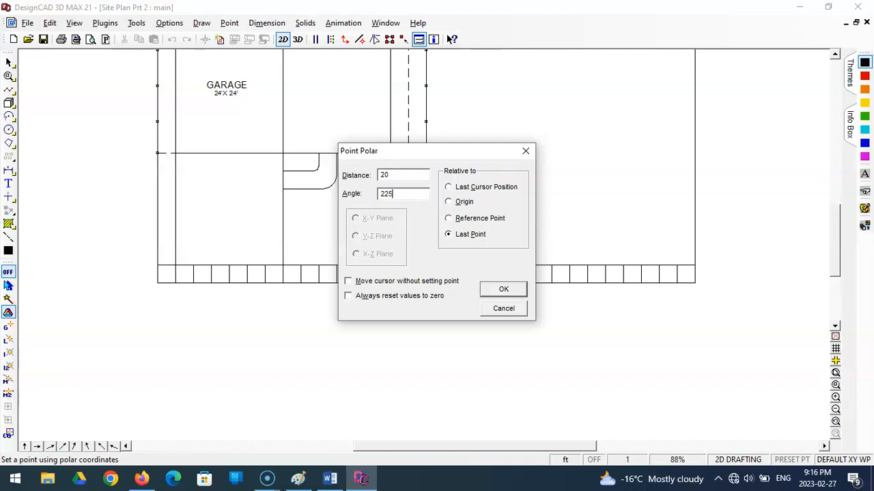
{"action": "key", "text": "Return"}
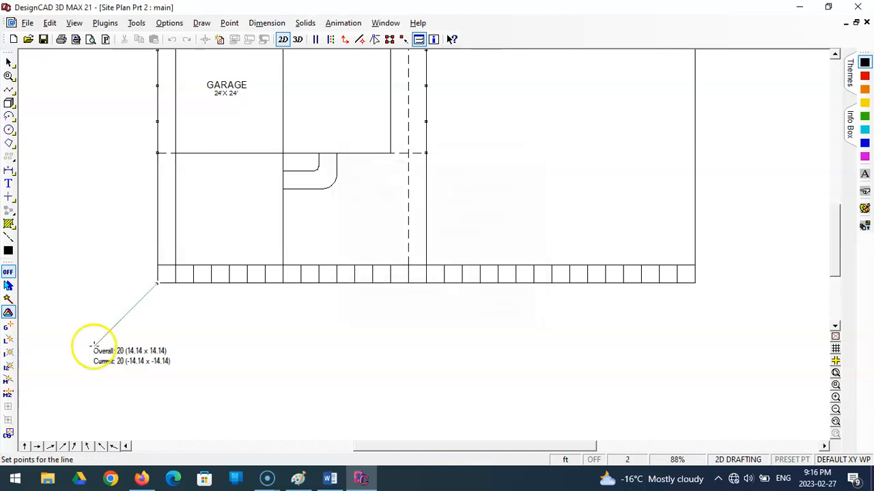
{"action": "key", "text": "Return"}
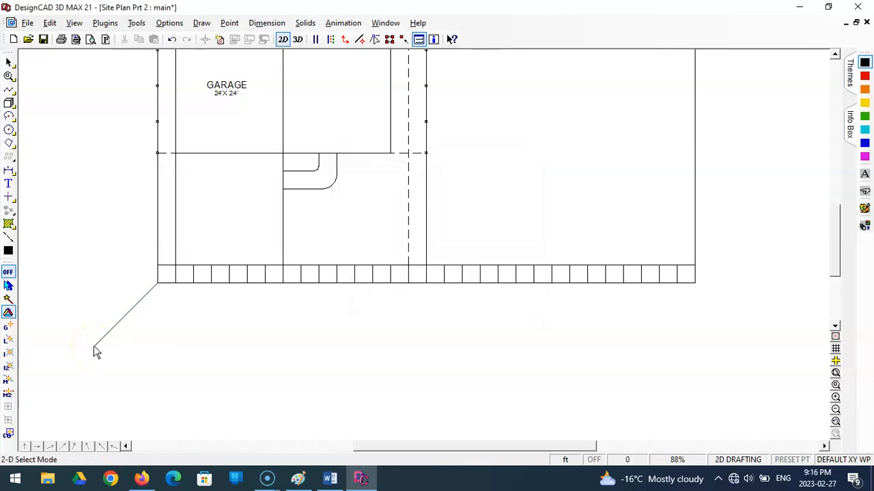
Step: Draw a 20 ft line at 315 degrees from the sidewalk strip's lower-right corner, using Point Polar relative to the last point
{"action": "left_click", "coordinate": [10, 89]}
{"action": "left_click", "coordinate": [698, 283]}
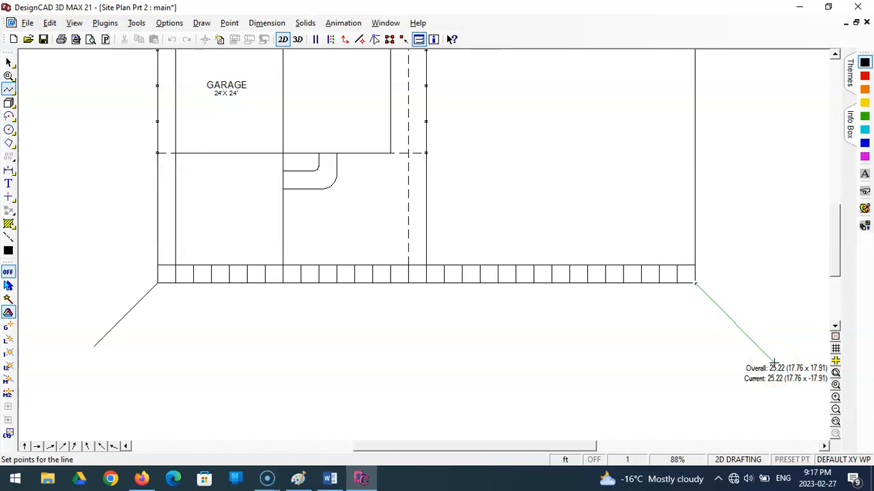
{"action": "key", "text": "semicolon"}
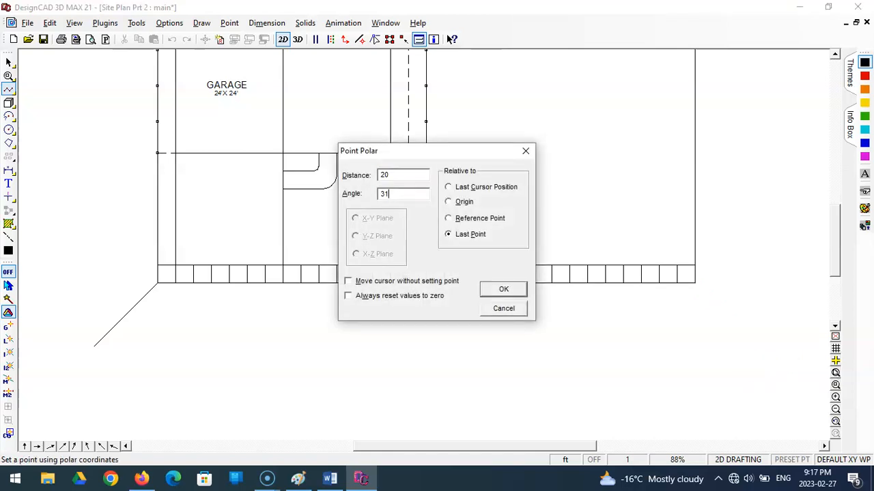
{"action": "key", "text": "Return"}
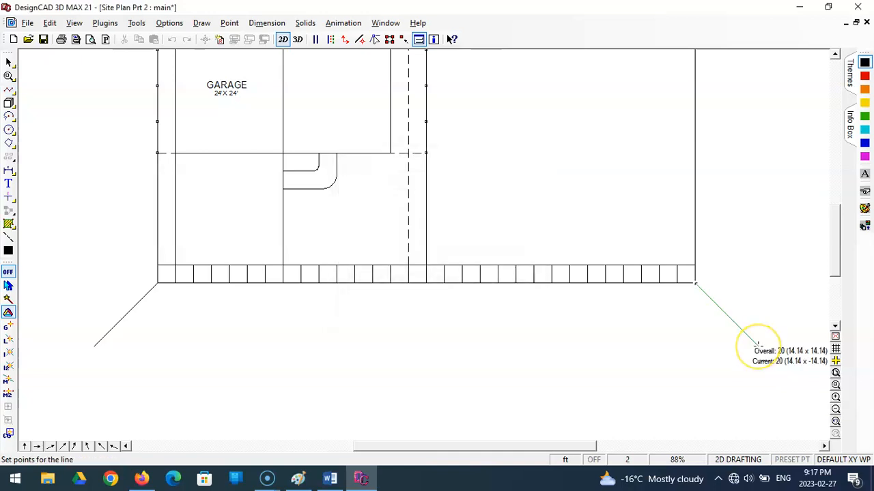
{"action": "key", "text": "Escape"}
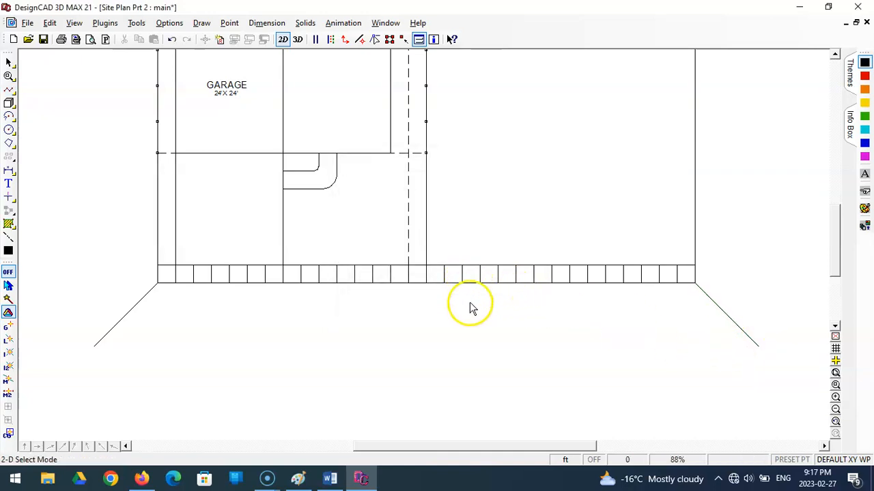
Step: Add three parallel lines spaced 4 ft apart below the sidewalk strip's lower edge
{"action": "left_click", "coordinate": [9, 90]}
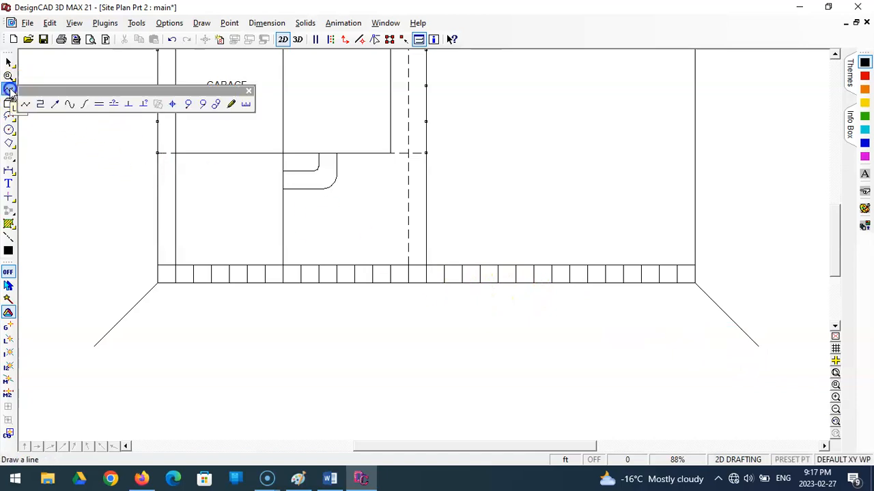
{"action": "left_click", "coordinate": [113, 104]}
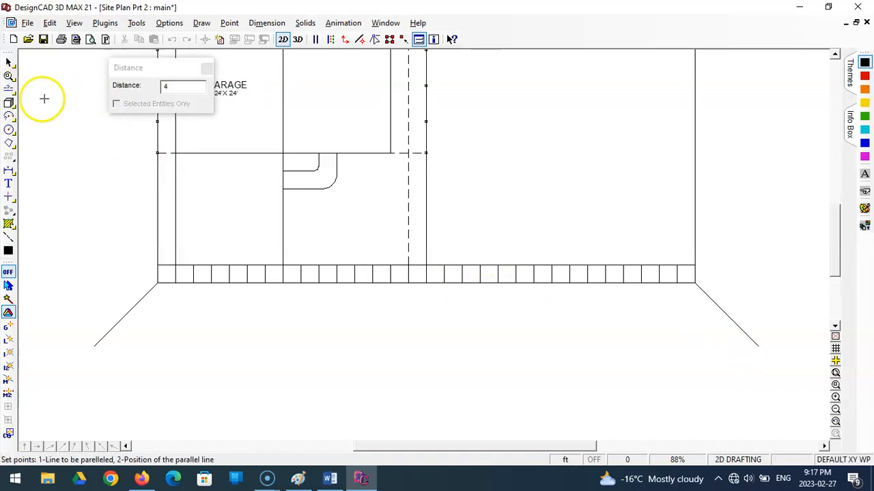
{"action": "left_click", "coordinate": [9, 89]}
{"action": "left_click", "coordinate": [344, 282]}
{"action": "left_click", "coordinate": [348, 288]}
{"action": "left_click", "coordinate": [353, 311]}
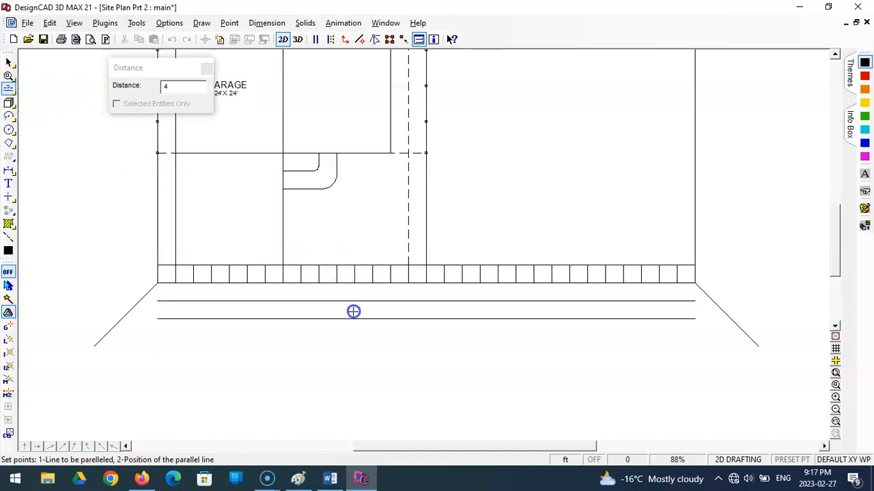
{"action": "left_click", "coordinate": [353, 339]}
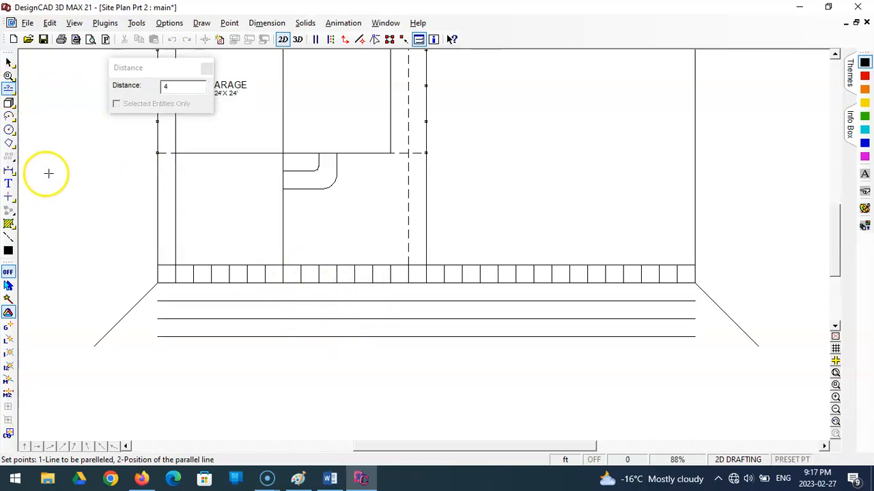
Step: Extend the left ends of the three front parallel lines past the lower-left diagonal
{"action": "left_click", "coordinate": [8, 197]}
{"action": "left_click", "coordinate": [10, 197]}
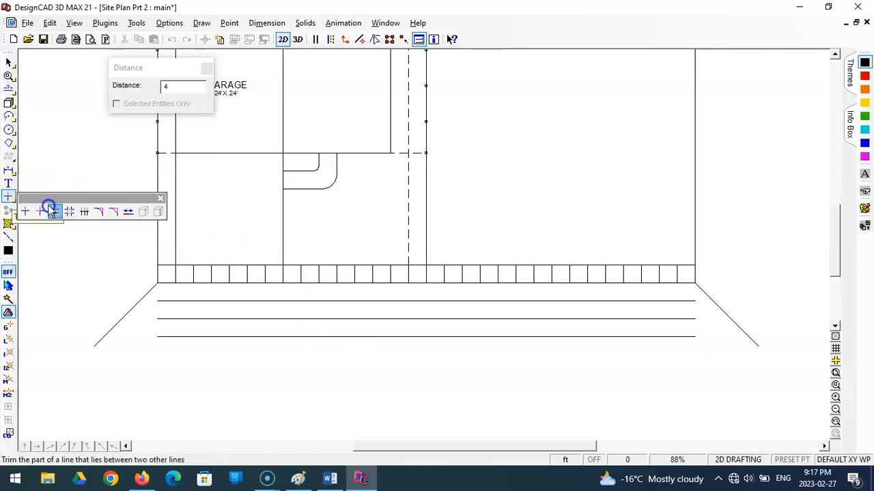
{"action": "left_click", "coordinate": [127, 209]}
{"action": "left_click", "coordinate": [136, 298]}
{"action": "left_click", "coordinate": [119, 301]}
{"action": "left_click", "coordinate": [137, 317]}
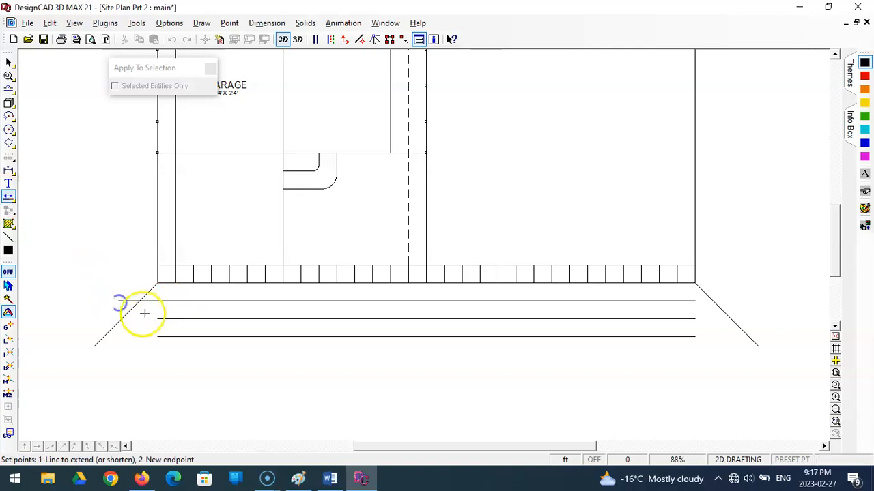
{"action": "left_click", "coordinate": [162, 319]}
{"action": "left_click", "coordinate": [109, 319]}
{"action": "left_click", "coordinate": [162, 337]}
{"action": "left_click", "coordinate": [100, 337]}
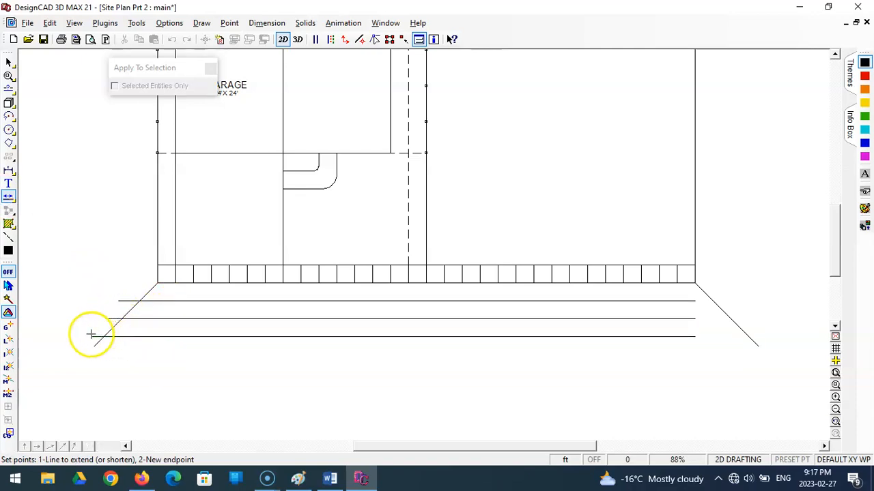
Step: Extend the right ends of the three front parallel lines past the lower-right diagonal
{"action": "left_click", "coordinate": [684, 301]}
{"action": "left_click", "coordinate": [733, 302]}
{"action": "left_click", "coordinate": [681, 318]}
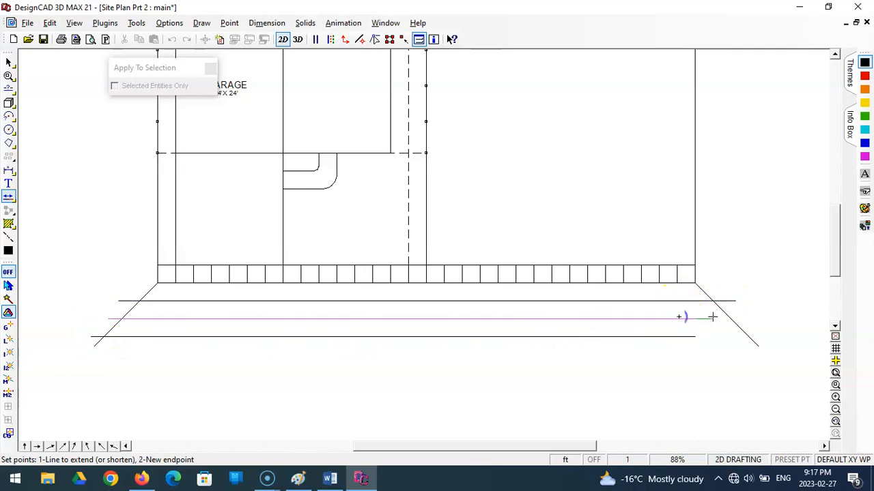
{"action": "left_click", "coordinate": [752, 318]}
{"action": "left_click", "coordinate": [683, 336]}
{"action": "left_click", "coordinate": [766, 314]}
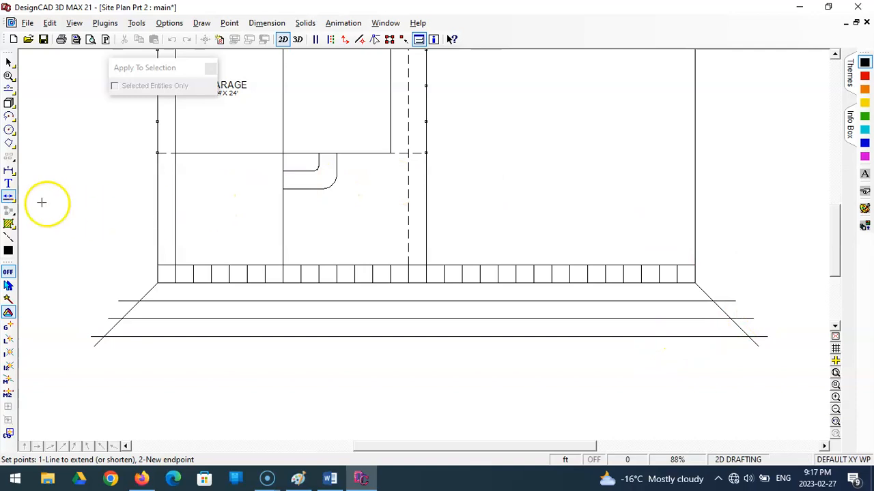
Step: Trim both ends of the three front parallel lines against the lower diagonals with the multiple-line trim
{"action": "left_click", "coordinate": [8, 197]}
{"action": "left_click", "coordinate": [82, 213]}
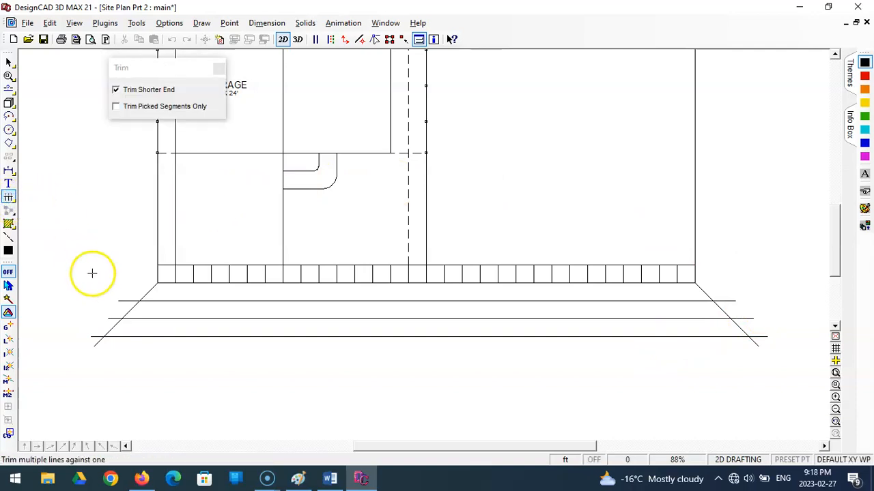
{"action": "left_click", "coordinate": [126, 299]}
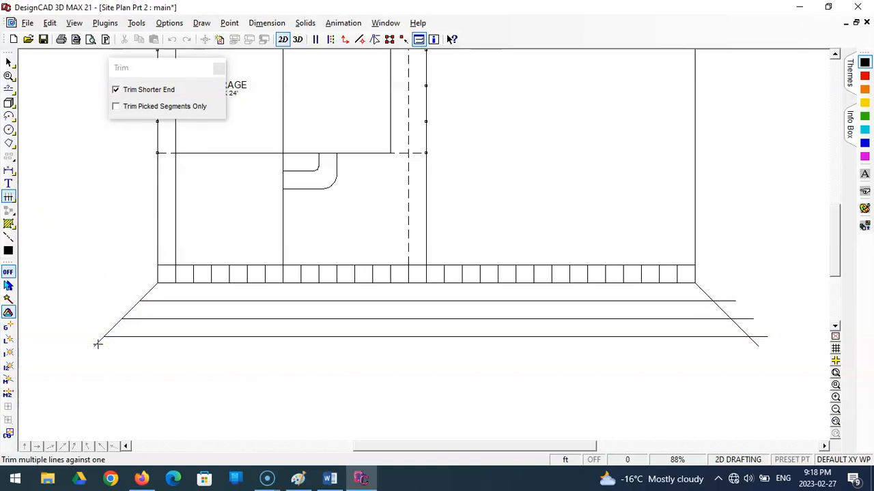
{"action": "left_click", "coordinate": [739, 298]}
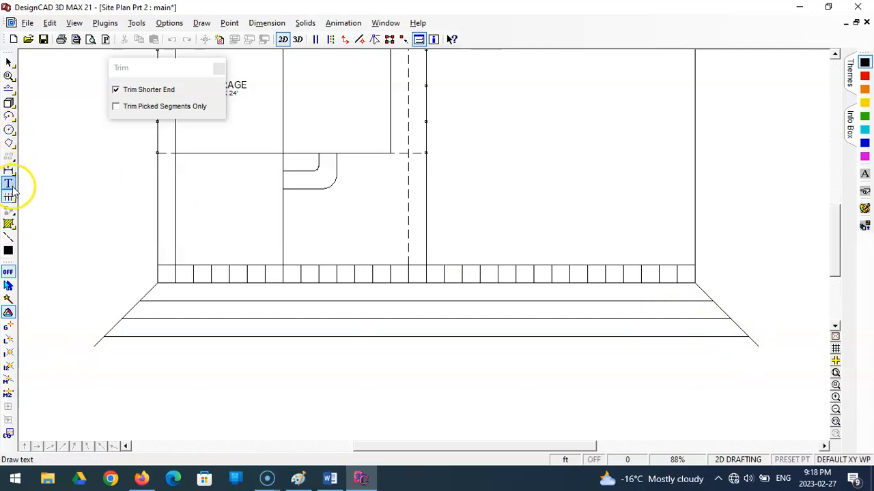
Step: Trim the overhanging ends of both lower diagonals at the bottommost parallel line with the single-line trim, and save the drawing
{"action": "left_click", "coordinate": [9, 198]}
{"action": "left_click", "coordinate": [23, 212]}
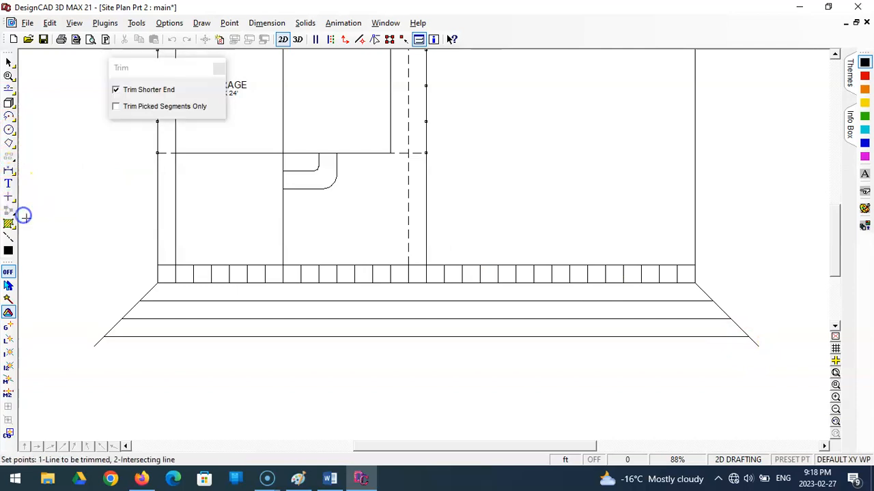
{"action": "left_click", "coordinate": [96, 347]}
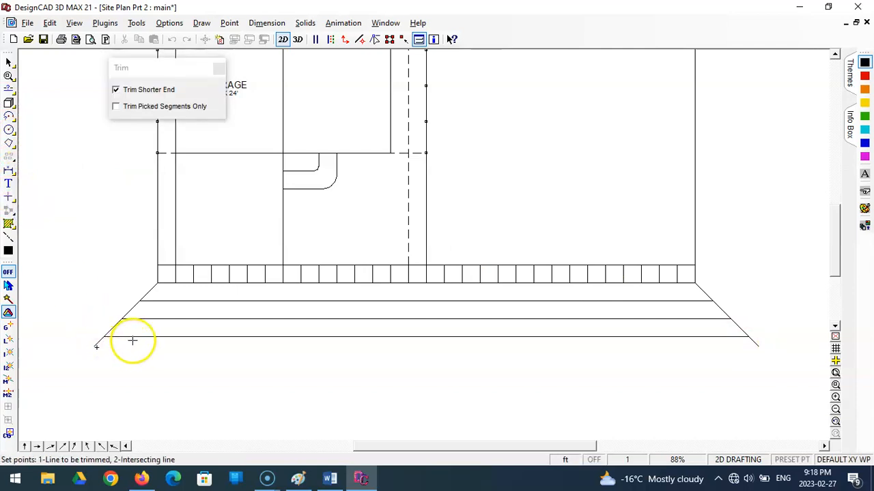
{"action": "left_click", "coordinate": [132, 336]}
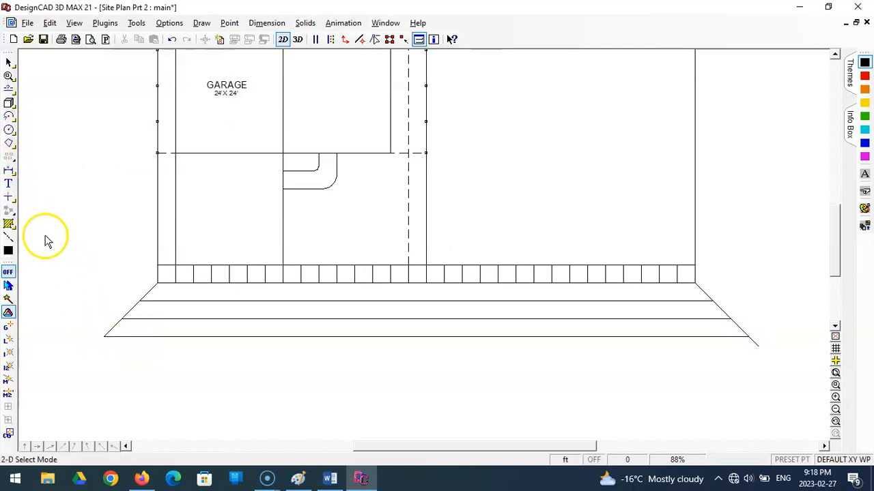
{"action": "left_click", "coordinate": [10, 198]}
{"action": "left_click", "coordinate": [758, 344]}
{"action": "left_click", "coordinate": [737, 339]}
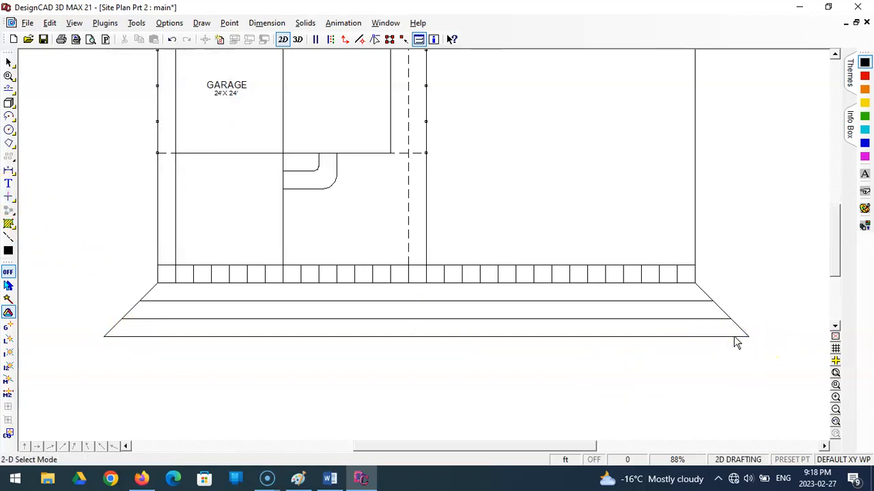
{"action": "left_click", "coordinate": [835, 373]}
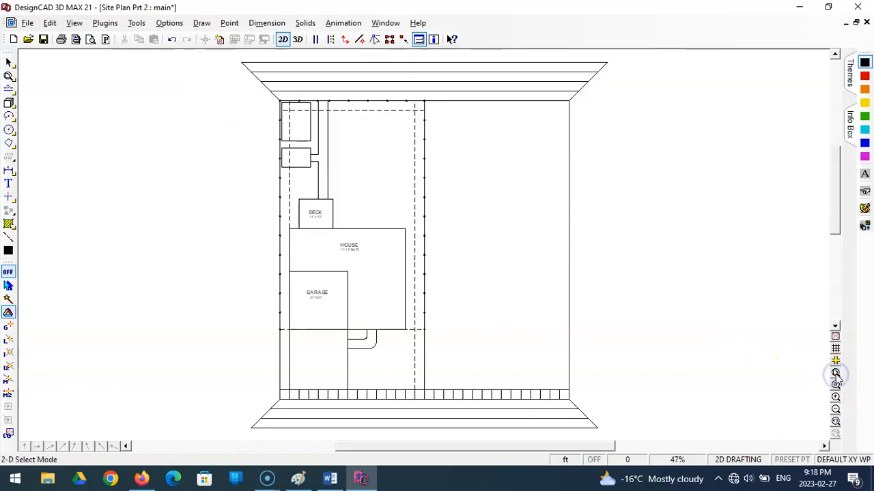
{"action": "left_click", "coordinate": [43, 39]}
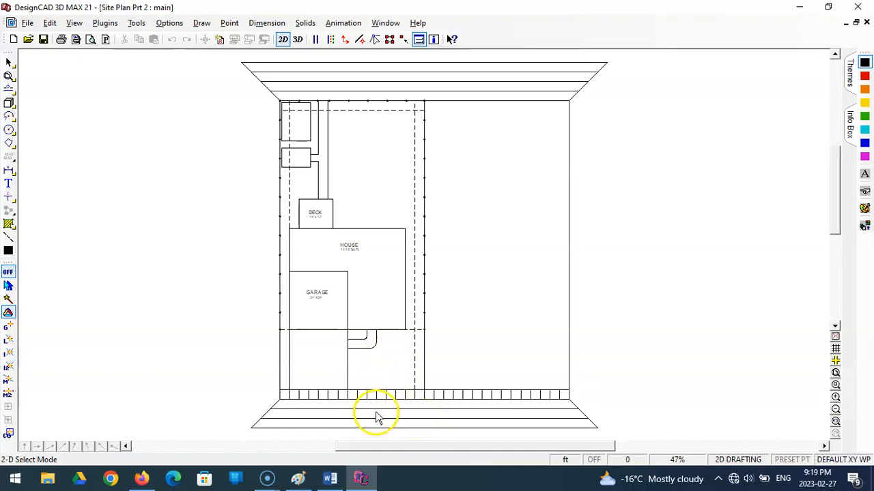
Step: Extend the fifth sidewalk divider to the right of the driveway edge up to the front wall of the house
{"action": "left_click", "coordinate": [836, 384]}
{"action": "left_click", "coordinate": [238, 316]}
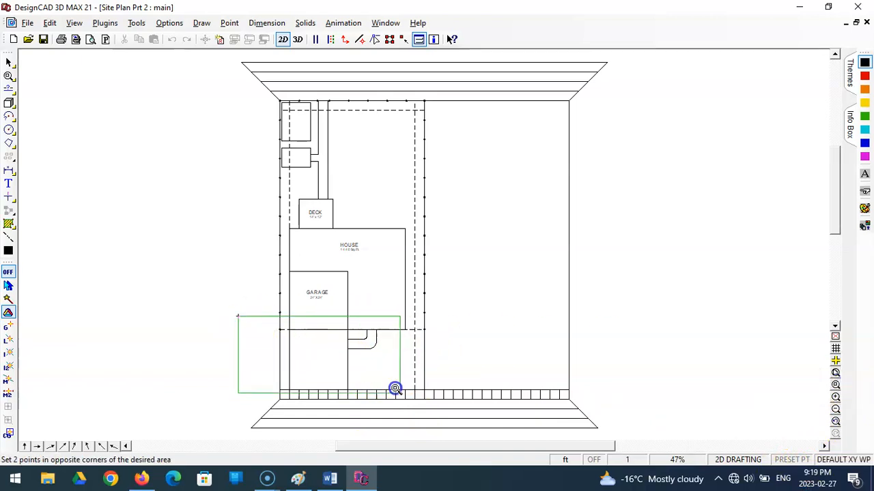
{"action": "left_click", "coordinate": [441, 434]}
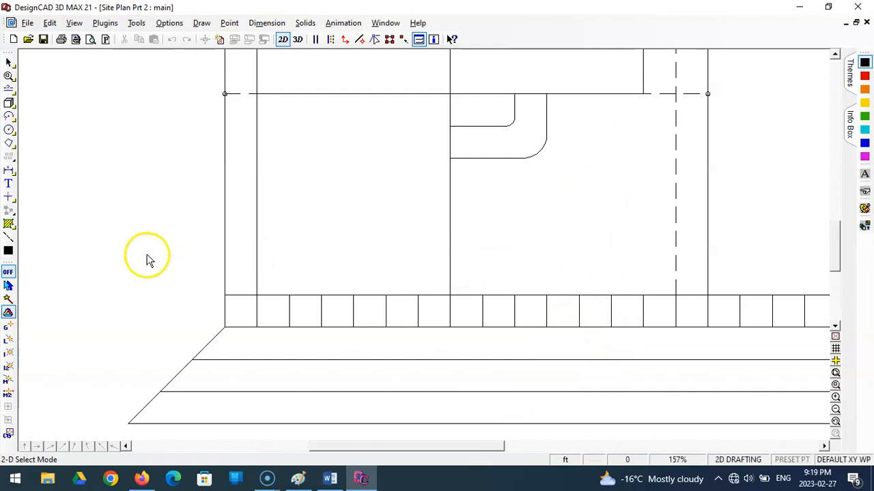
{"action": "left_click_drag", "start_coordinate": [7, 196], "coordinate": [127, 213]}
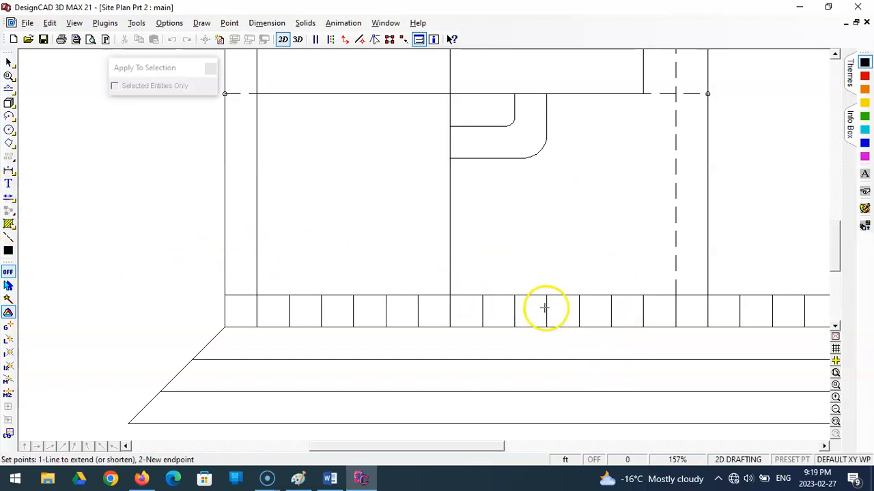
{"action": "left_click", "coordinate": [614, 300]}
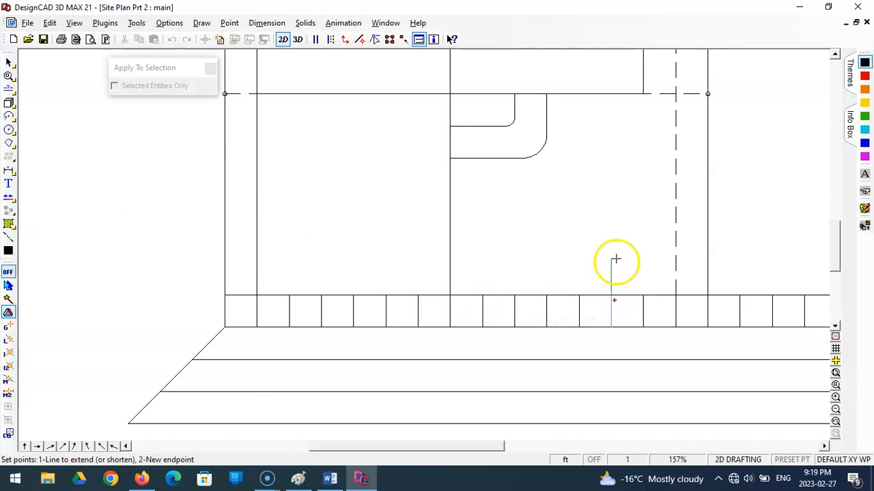
{"action": "left_click", "coordinate": [647, 89]}
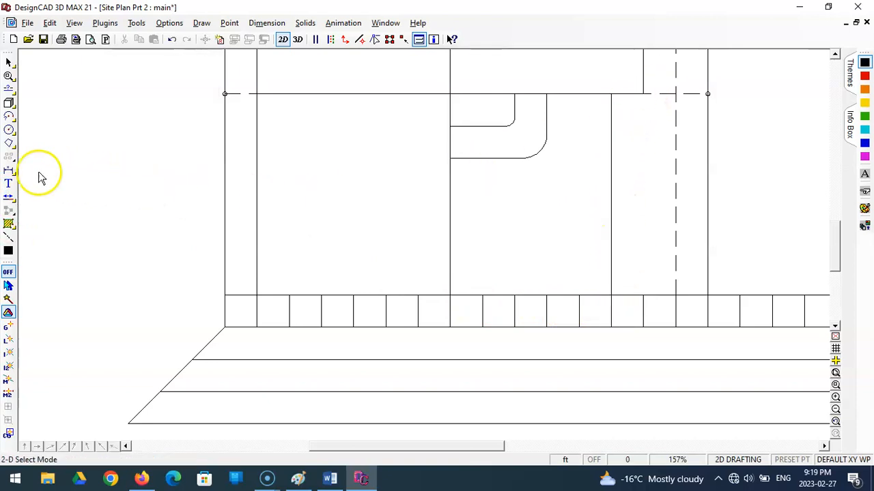
{"action": "left_click", "coordinate": [9, 198]}
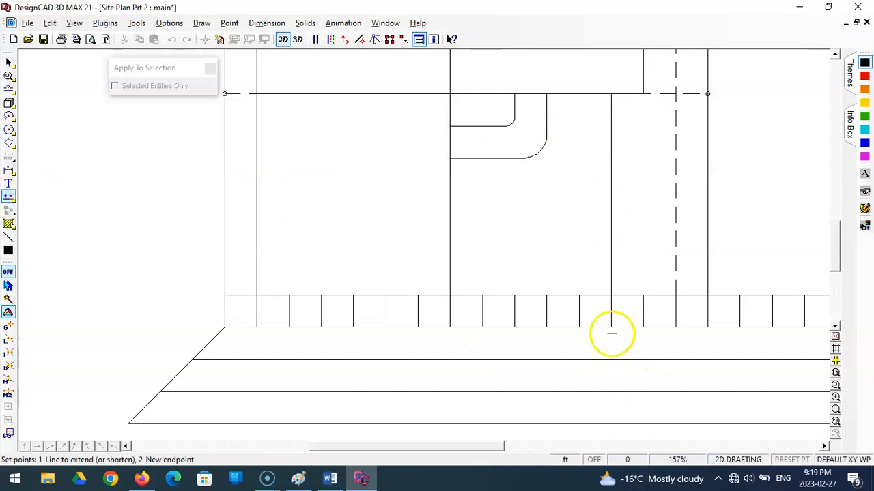
{"action": "left_click", "coordinate": [614, 315]}
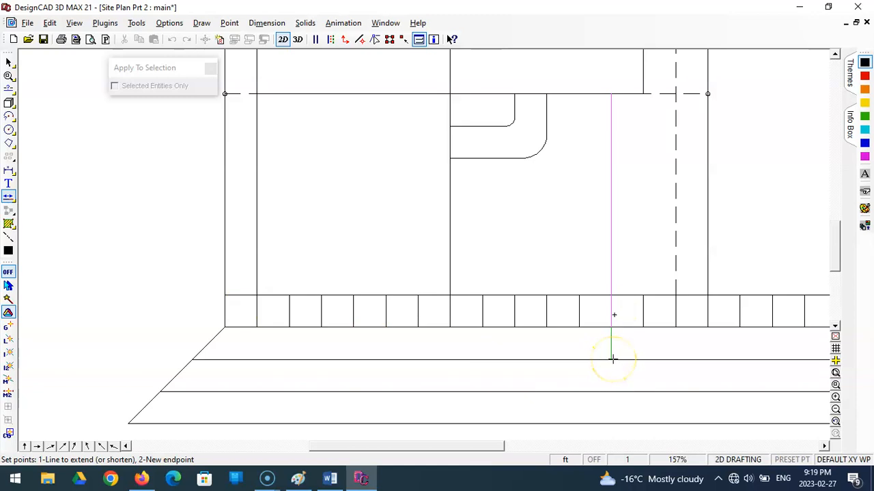
{"action": "right_click", "coordinate": [612, 330]}
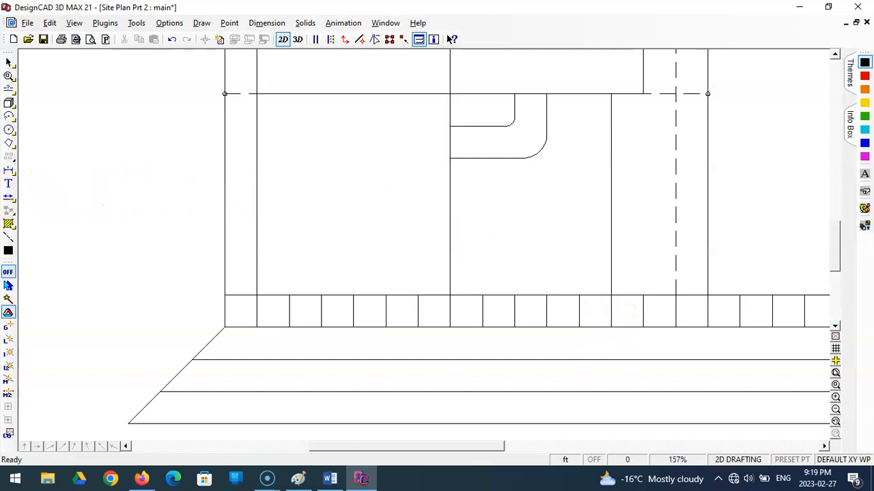
Step: Extend the lower end of the lengthened divider down to the first parallel line below the sidewalk, using line snap
{"action": "left_click", "coordinate": [9, 197]}
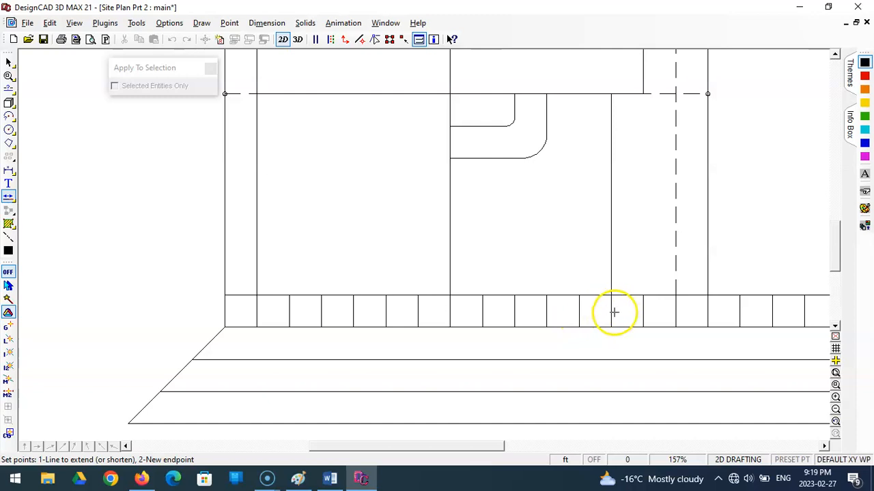
{"action": "left_click", "coordinate": [9, 340]}
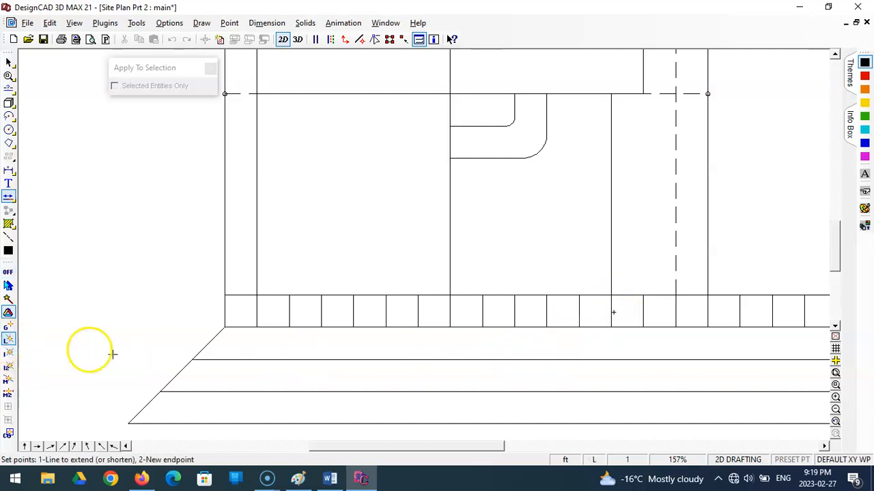
{"action": "left_click", "coordinate": [605, 364]}
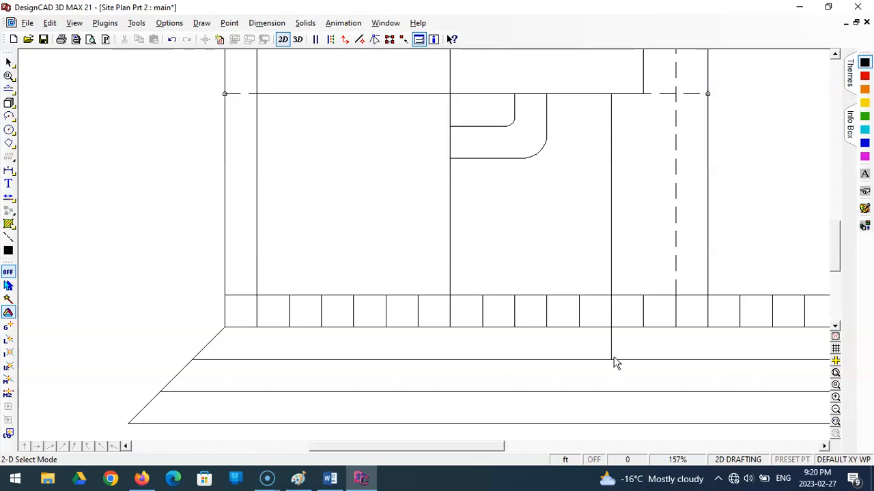
Step: Extend the fourth sidewalk divider to the right of the driveway edge up to the front wall of the house
{"action": "left_click", "coordinate": [8, 198]}
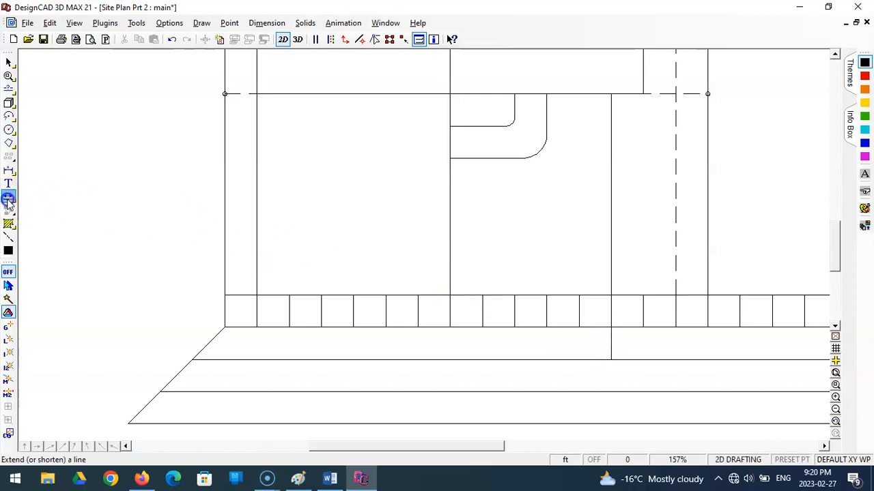
{"action": "left_click", "coordinate": [8, 198]}
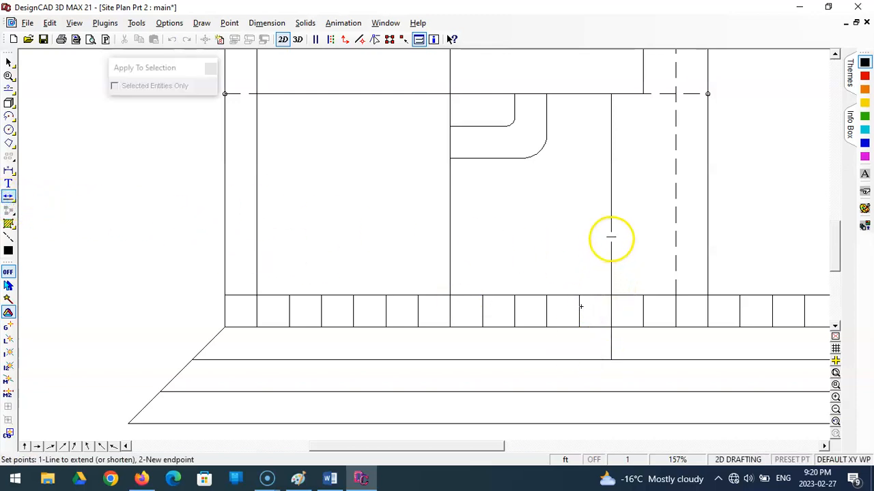
{"action": "left_click", "coordinate": [611, 99]}
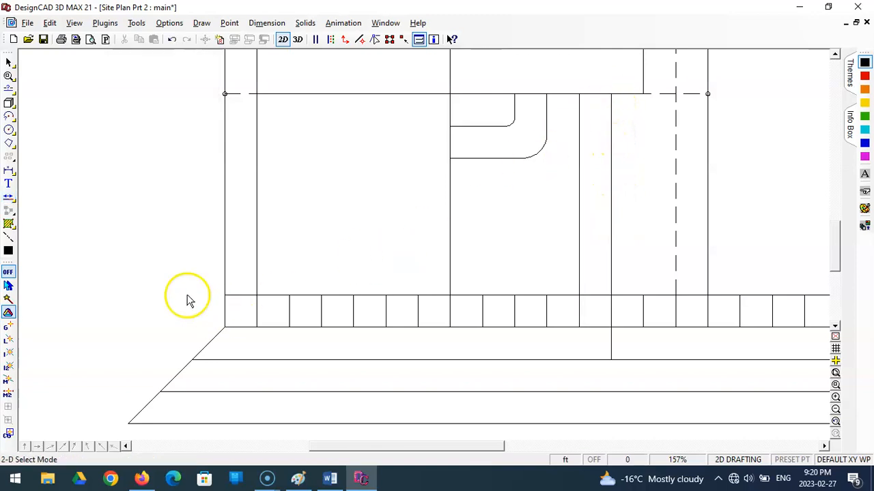
Step: Extend the lower end of the fourth divider down to the second parallel line below the sidewalk, using line snap
{"action": "left_click", "coordinate": [9, 196]}
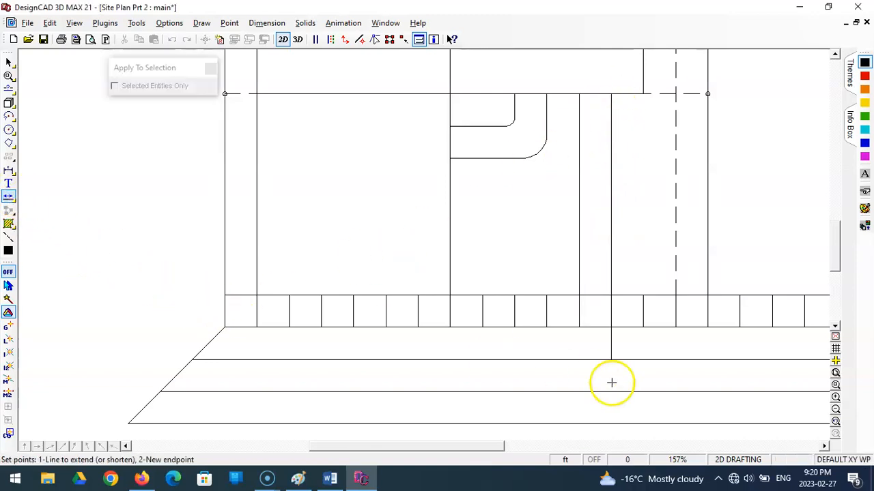
{"action": "left_click", "coordinate": [579, 315]}
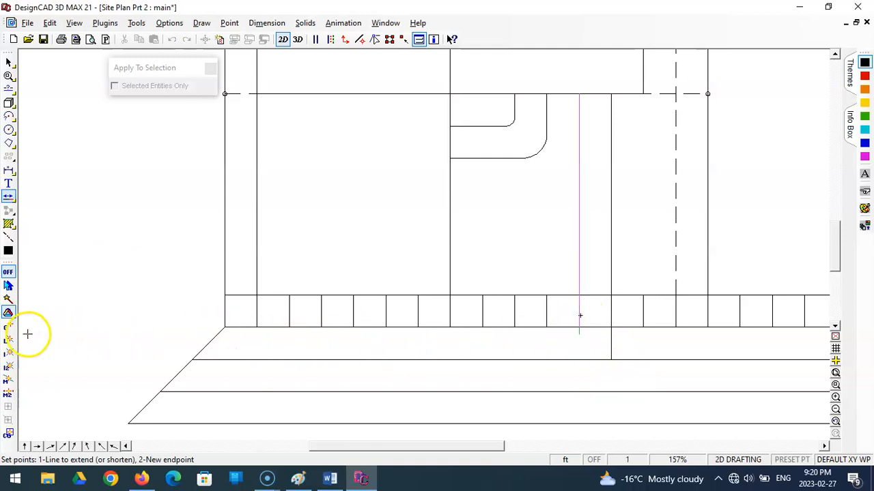
{"action": "left_click", "coordinate": [8, 339]}
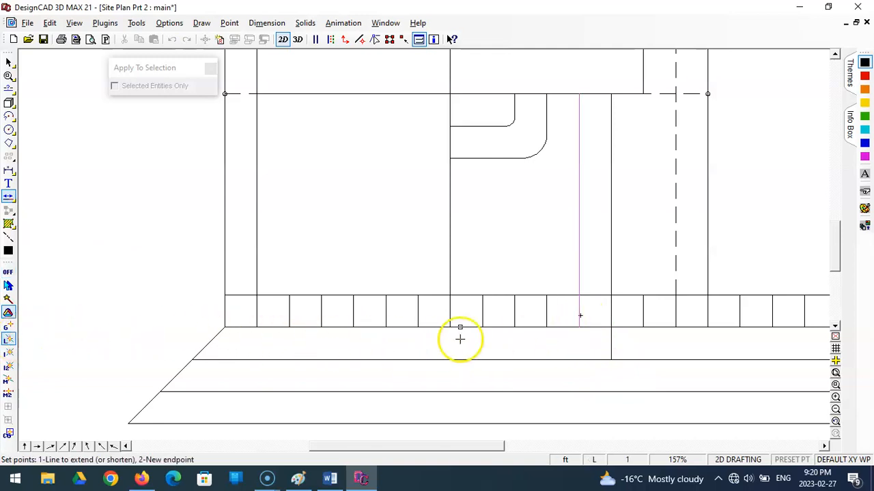
{"action": "left_click", "coordinate": [590, 392]}
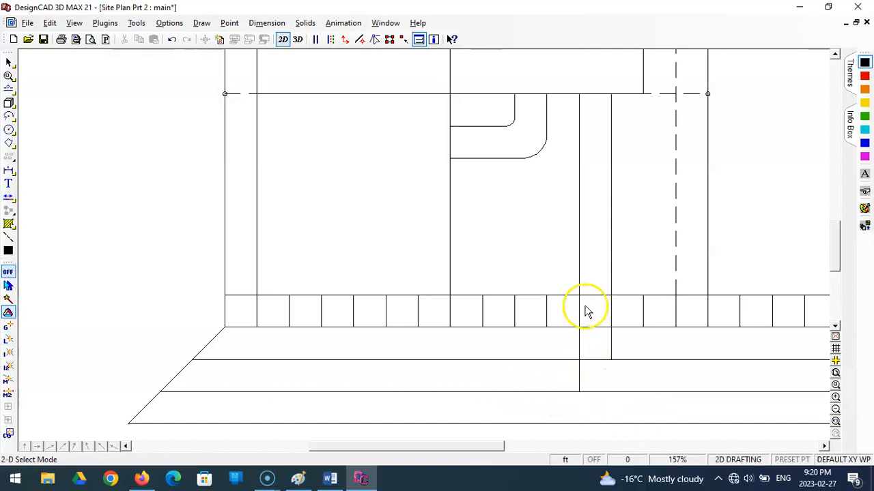
{"action": "left_click", "coordinate": [608, 359]}
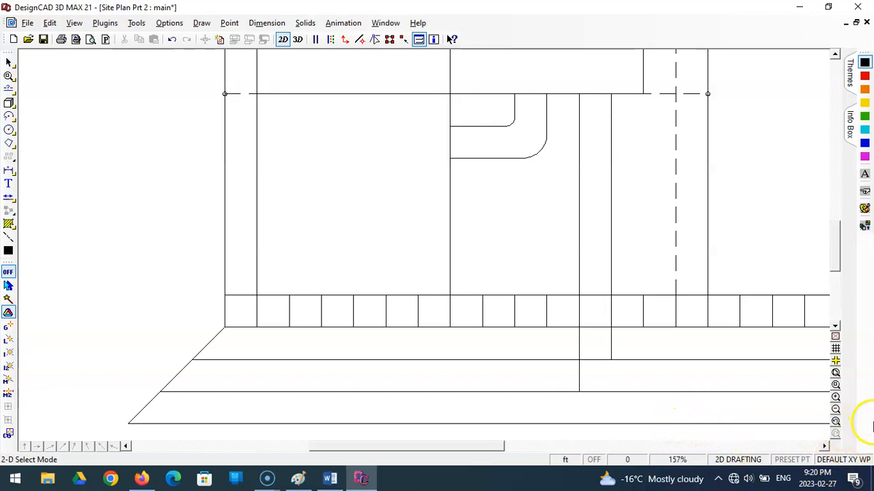
Step: Draw a 95 ft vertical orthogonal line from the fifth divider's top end at the front wall to the rear lot line, and check its upper end
{"action": "left_click", "coordinate": [835, 374]}
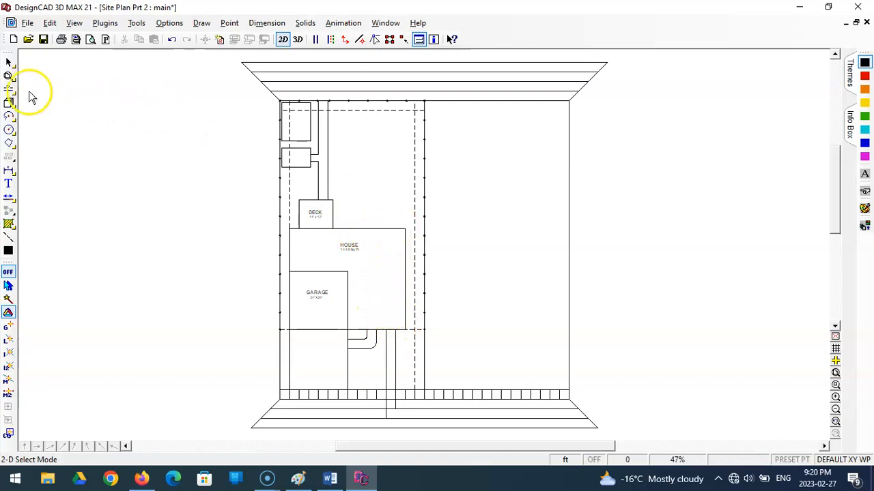
{"action": "left_click_drag", "start_coordinate": [9, 89], "coordinate": [33, 105]}
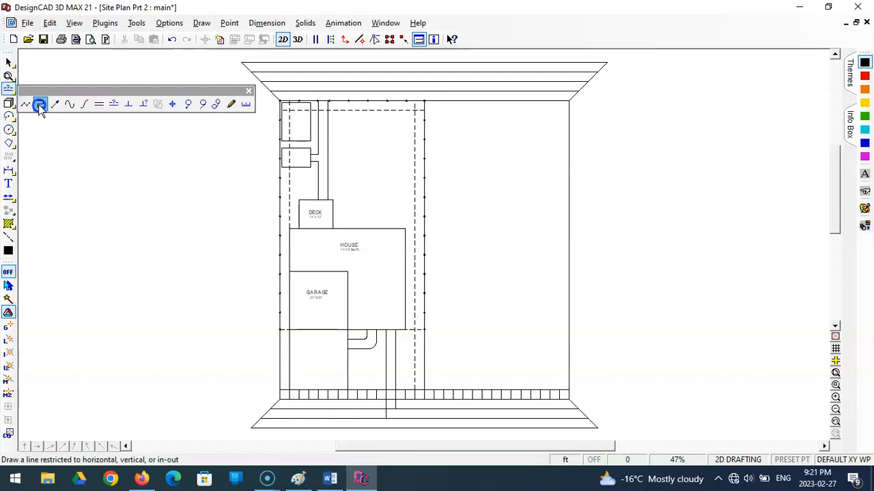
{"action": "left_click_drag", "start_coordinate": [39, 107], "coordinate": [39, 107]}
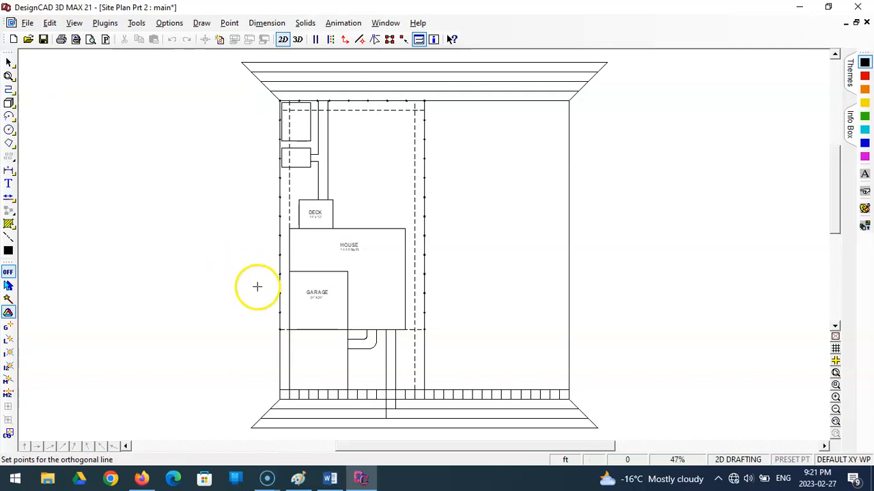
{"action": "left_click", "coordinate": [394, 330]}
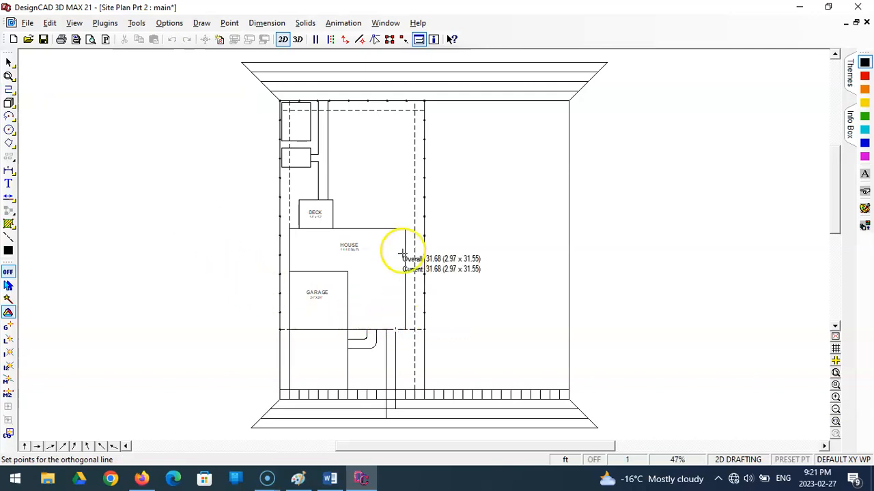
{"action": "left_click", "coordinate": [394, 101]}
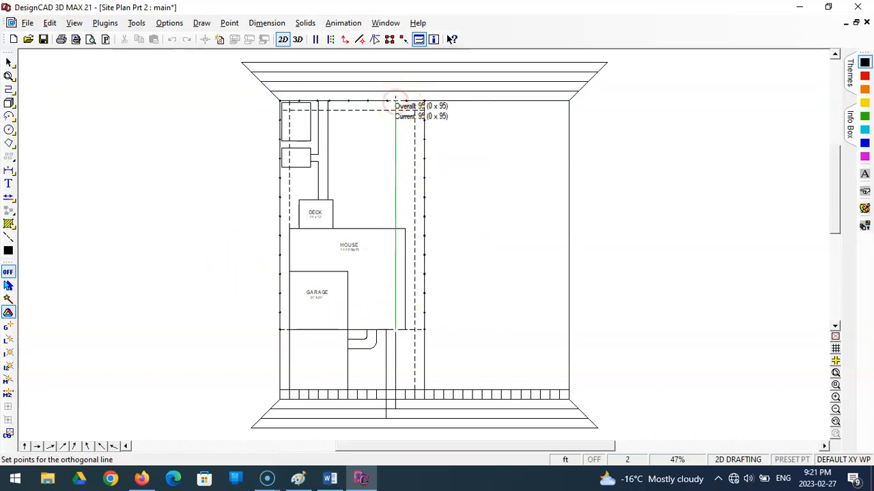
{"action": "key", "text": "Return"}
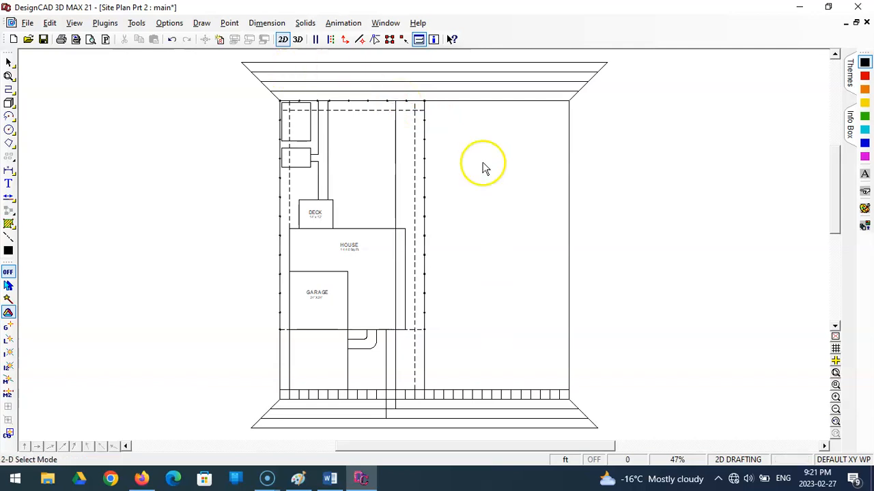
{"action": "left_click", "coordinate": [836, 385]}
{"action": "left_click", "coordinate": [386, 96]}
{"action": "left_click", "coordinate": [417, 105]}
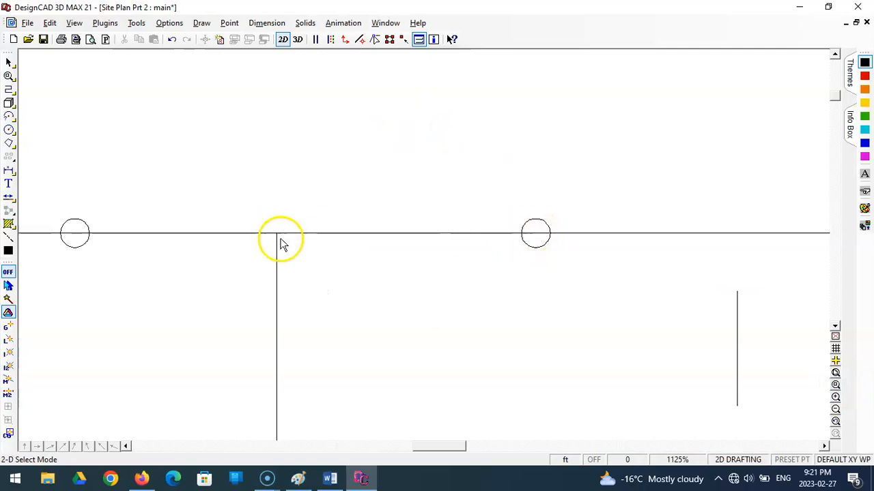
{"action": "left_click", "coordinate": [835, 372]}
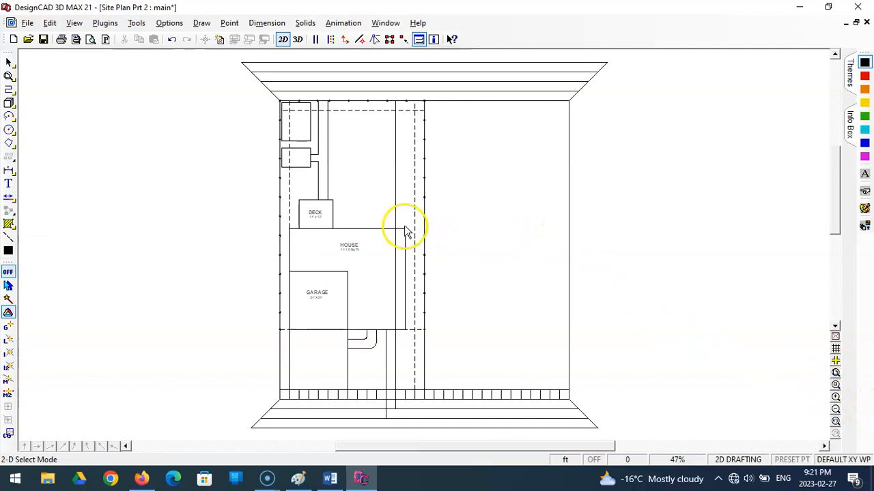
Step: Shorten the lower end of the new vertical line to the rear wall of the house
{"action": "left_click", "coordinate": [396, 309]}
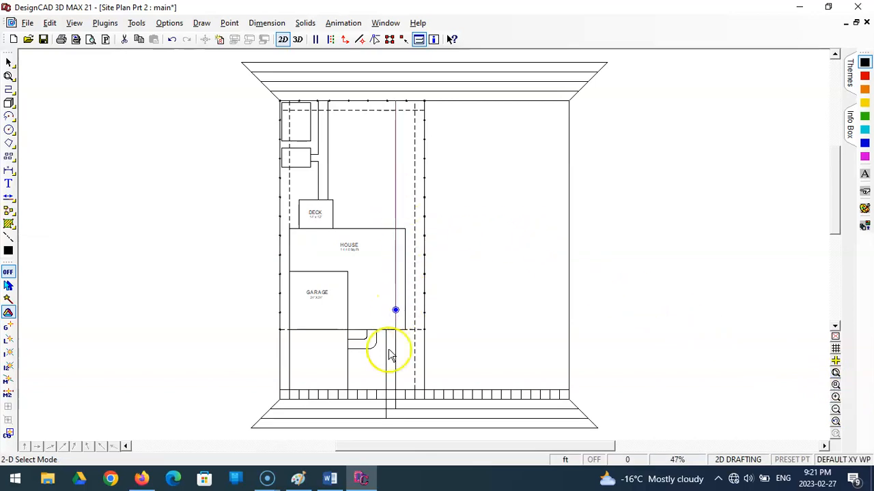
{"action": "left_click", "coordinate": [393, 309]}
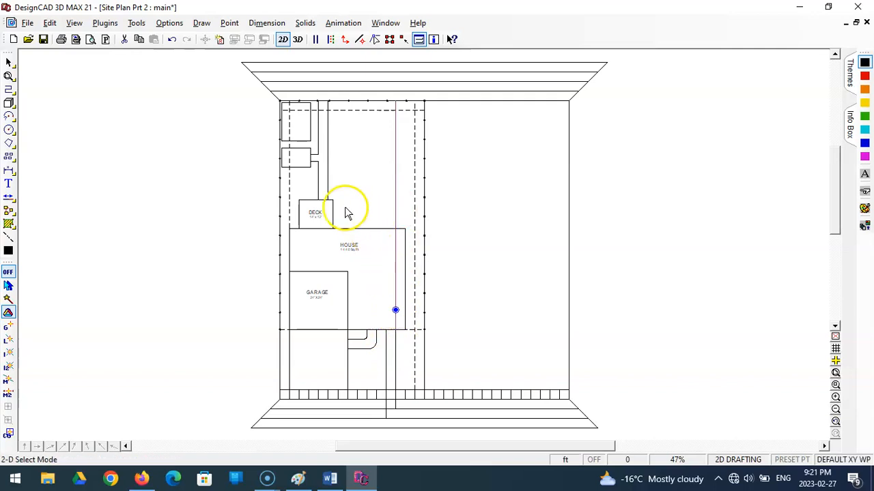
{"action": "left_click", "coordinate": [9, 196]}
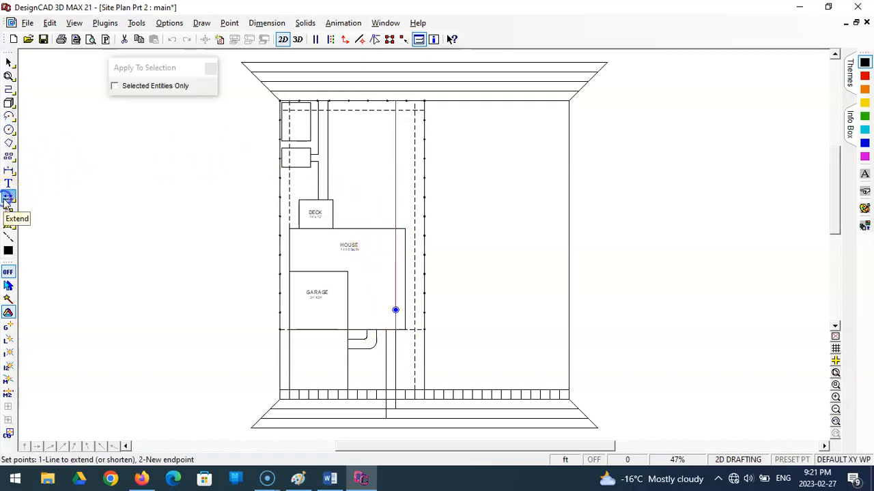
{"action": "left_click", "coordinate": [397, 325]}
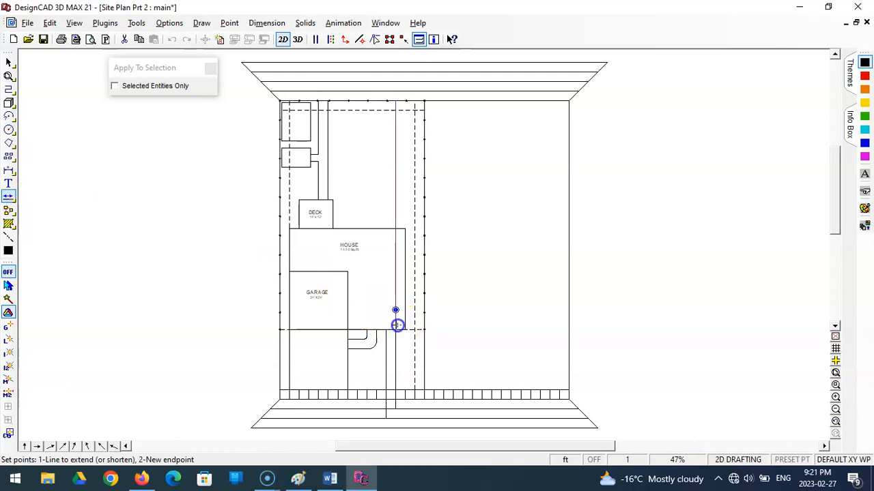
{"action": "left_click", "coordinate": [403, 232]}
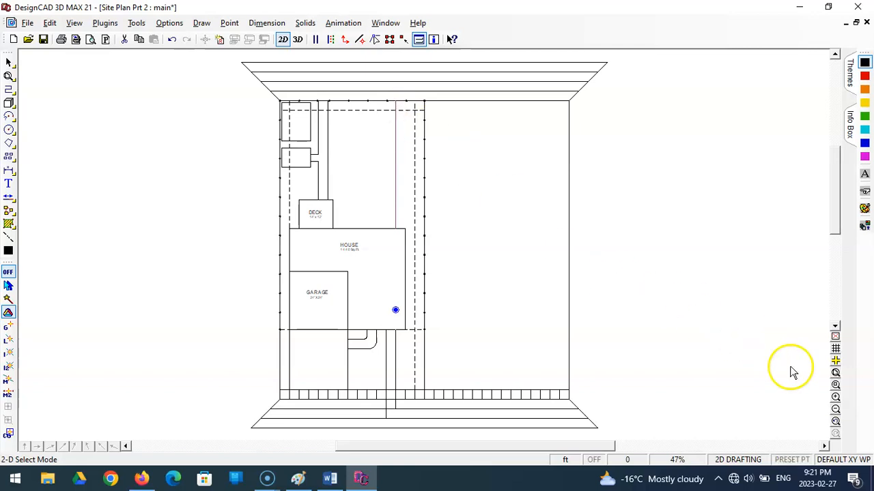
Step: Extend the upper end of the backyard vertical line to the first parallel line behind the lot, using line snap
{"action": "left_click", "coordinate": [836, 372]}
{"action": "left_click", "coordinate": [423, 239]}
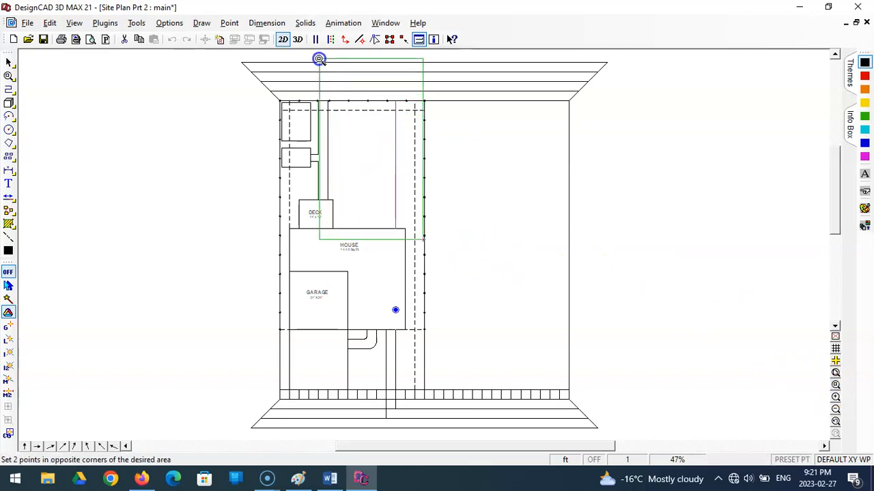
{"action": "left_click", "coordinate": [320, 59]}
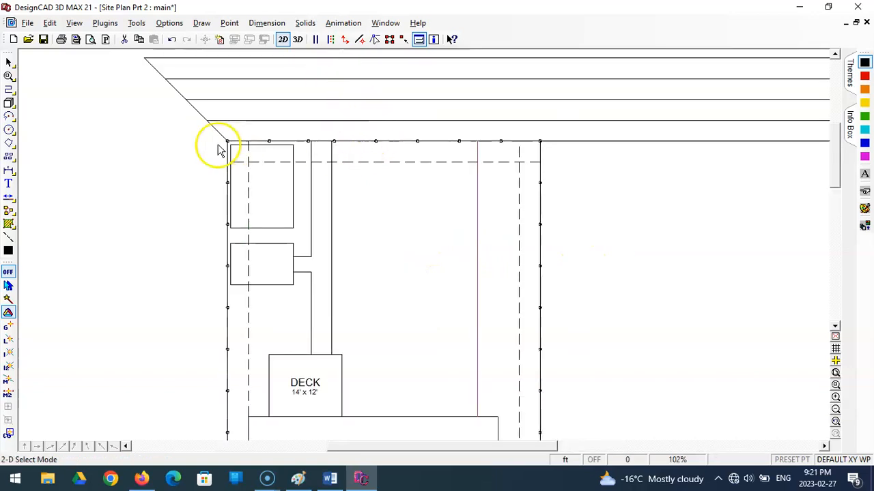
{"action": "left_click", "coordinate": [9, 196]}
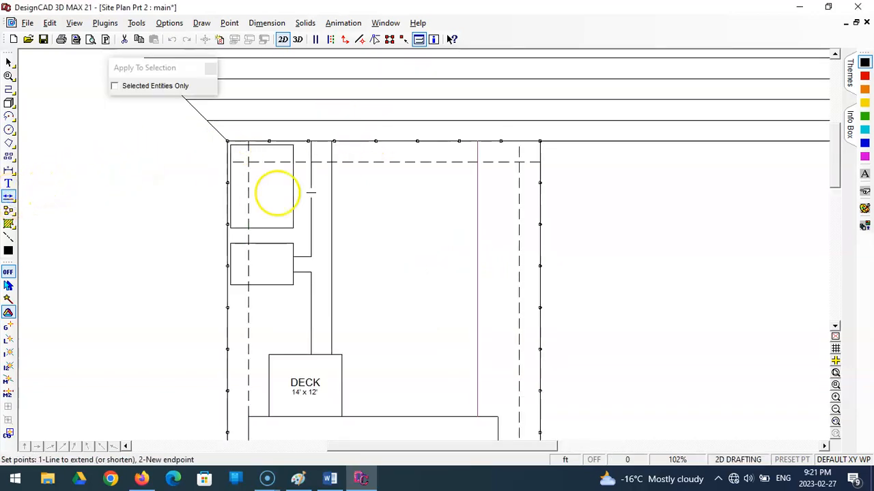
{"action": "left_click", "coordinate": [476, 148]}
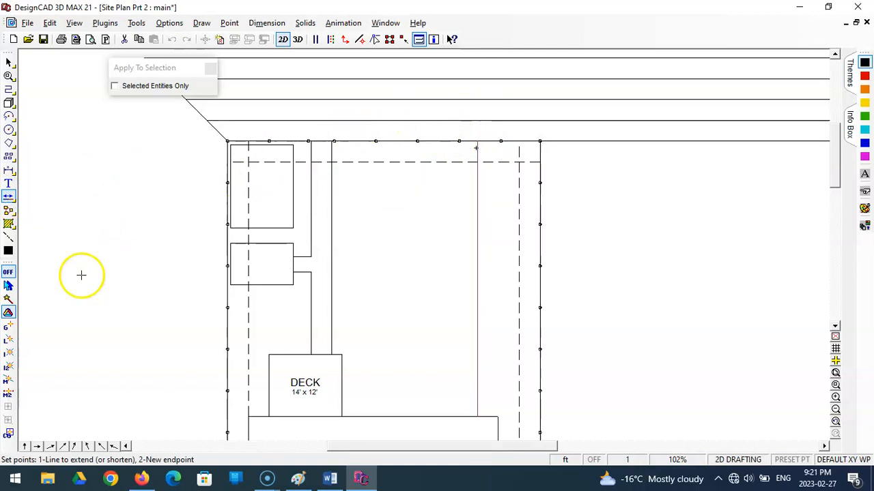
{"action": "left_click", "coordinate": [8, 340]}
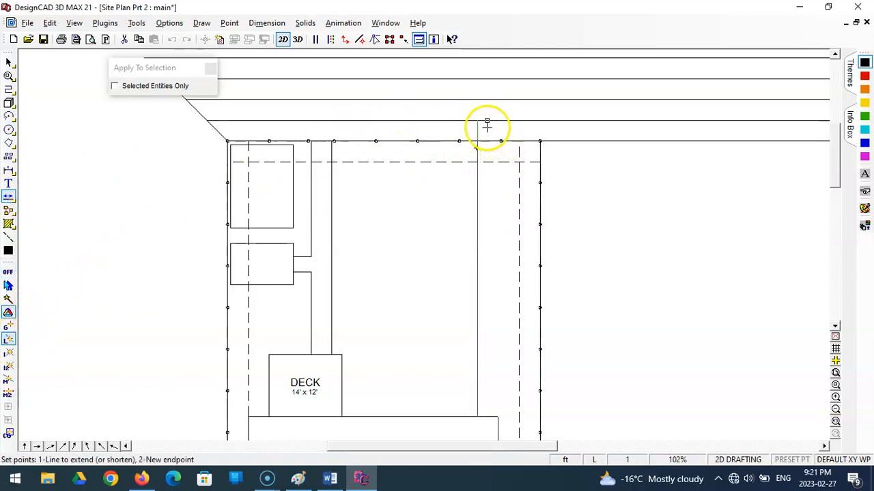
{"action": "left_click", "coordinate": [486, 125]}
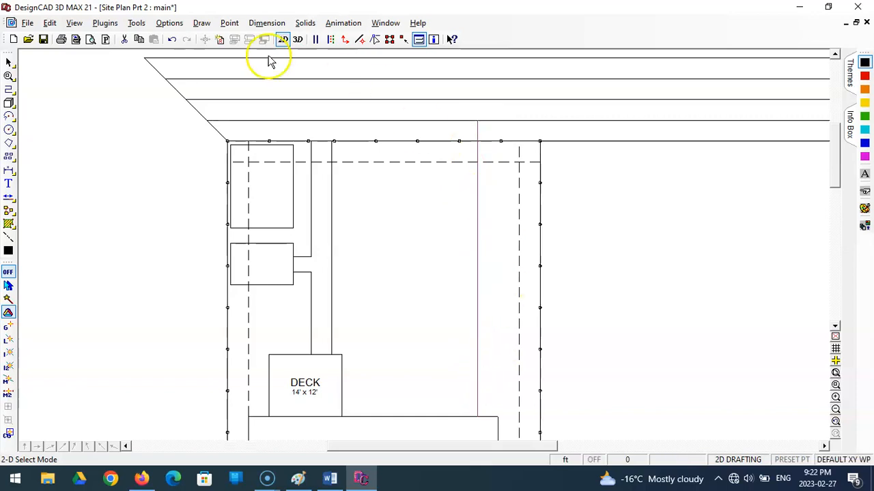
Step: Add three parallel copies of the backyard vertical line toward the deck, each spaced 4 ft apart
{"action": "left_click", "coordinate": [11, 90]}
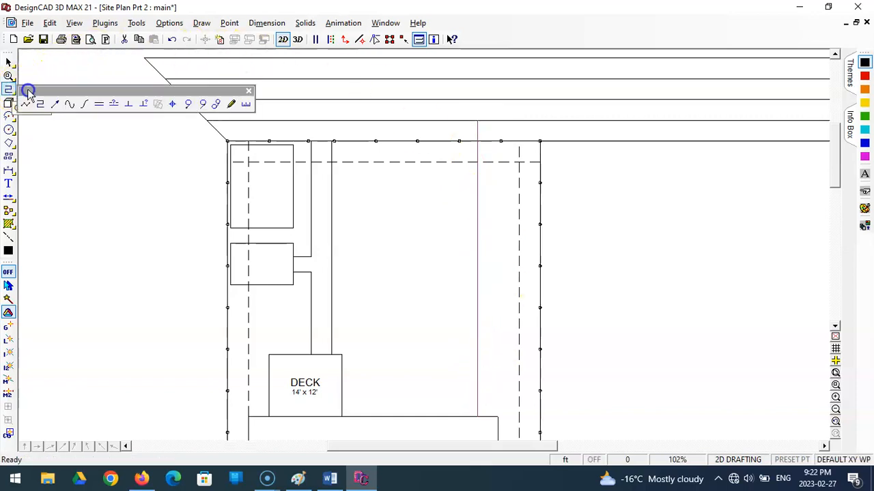
{"action": "left_click", "coordinate": [117, 103]}
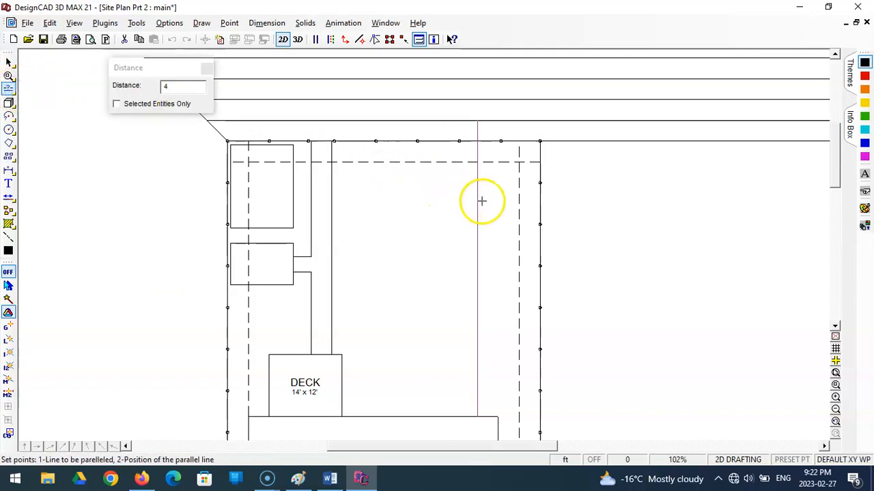
{"action": "left_click", "coordinate": [458, 204]}
{"action": "left_click", "coordinate": [439, 209]}
{"action": "left_click", "coordinate": [434, 215]}
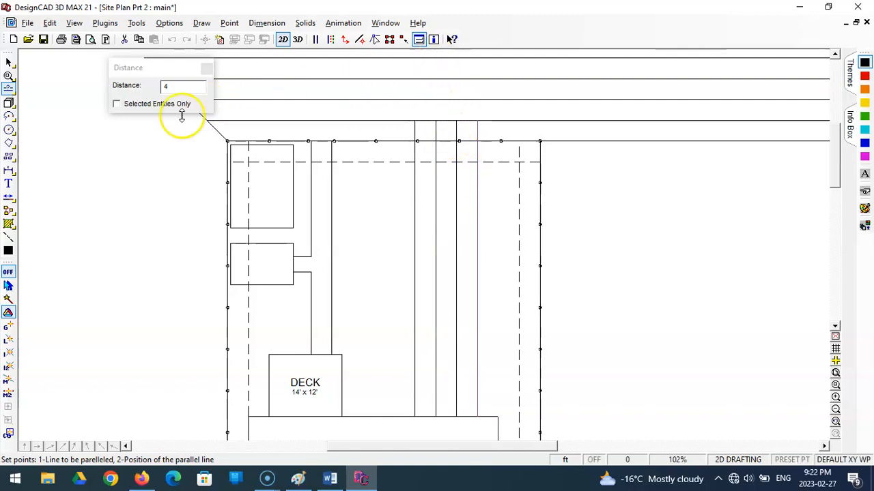
Step: Extend the upper end of the first parallel copy to the second line behind the lot, using line snap
{"action": "left_click", "coordinate": [8, 198]}
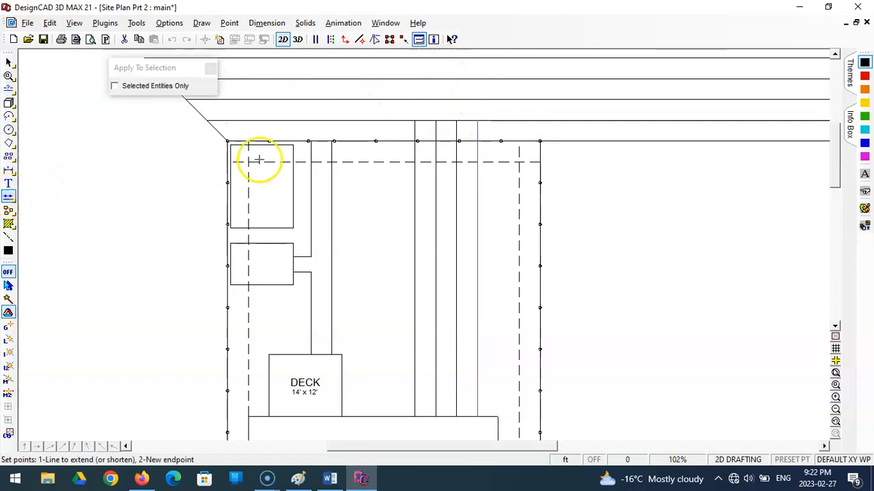
{"action": "left_click", "coordinate": [455, 127]}
{"action": "left_click", "coordinate": [404, 128]}
{"action": "left_click", "coordinate": [9, 338]}
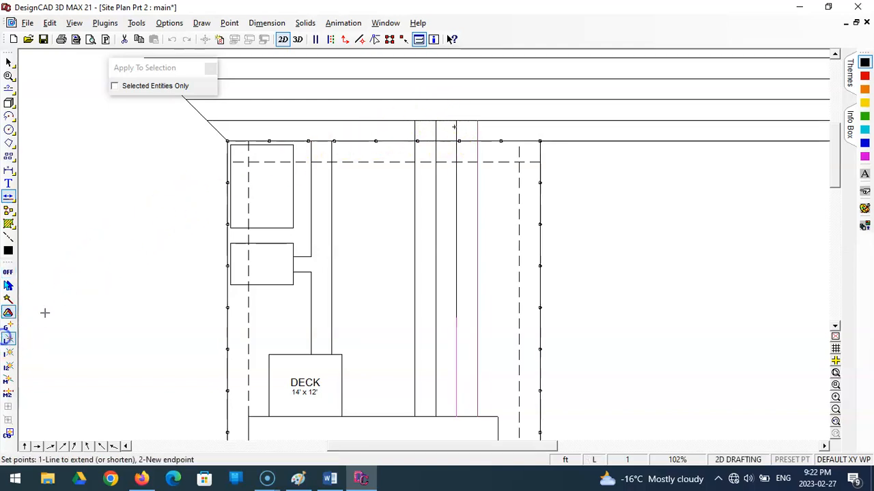
{"action": "left_click", "coordinate": [460, 98]}
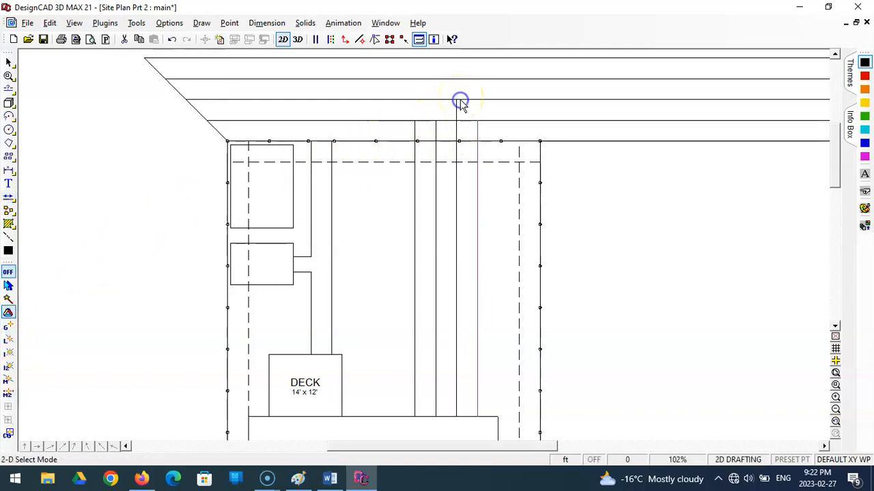
Step: Extend the upper end of the second parallel copy to the third line behind the lot, using line snap
{"action": "left_click", "coordinate": [8, 197]}
{"action": "left_click", "coordinate": [435, 127]}
{"action": "left_click", "coordinate": [8, 339]}
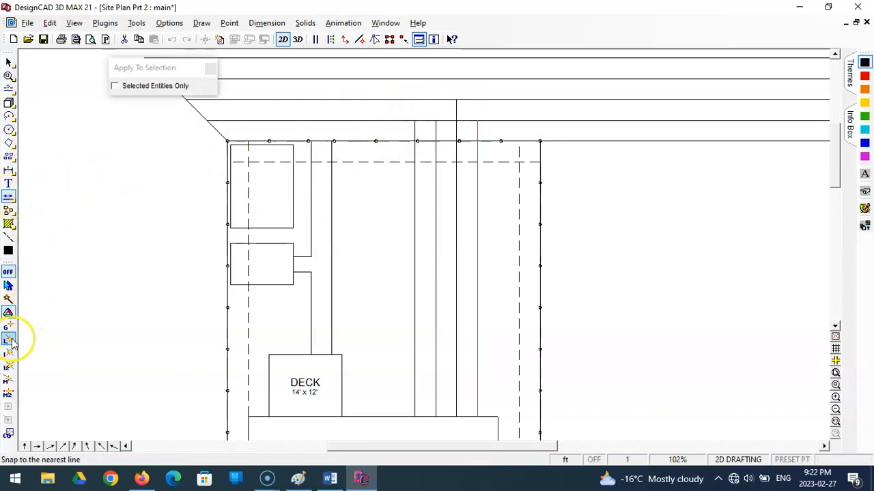
{"action": "left_click", "coordinate": [449, 79]}
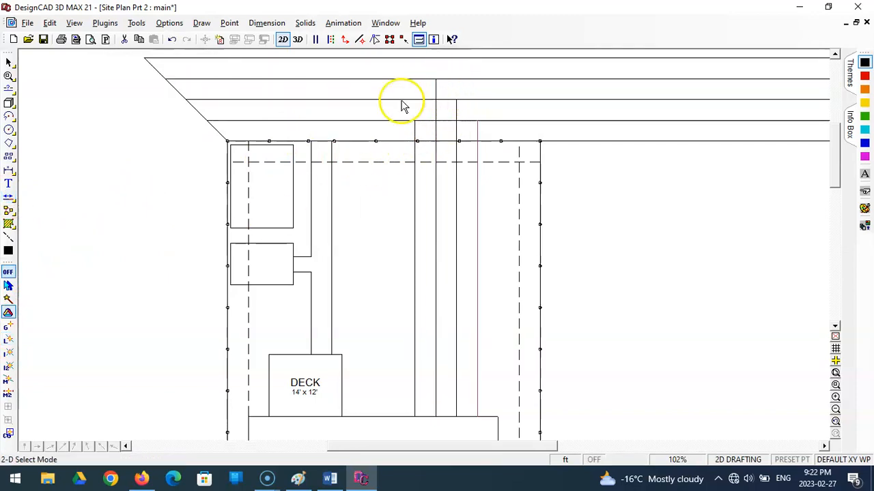
Step: Extend the upper end of the third parallel copy to the fourth line behind the lot, using line snap, and save the drawing
{"action": "left_click", "coordinate": [8, 197]}
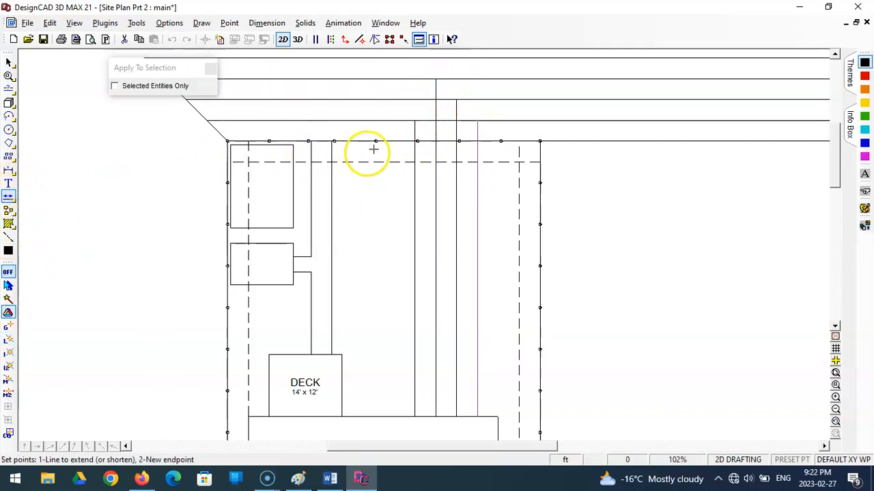
{"action": "left_click", "coordinate": [9, 339]}
{"action": "left_click", "coordinate": [417, 75]}
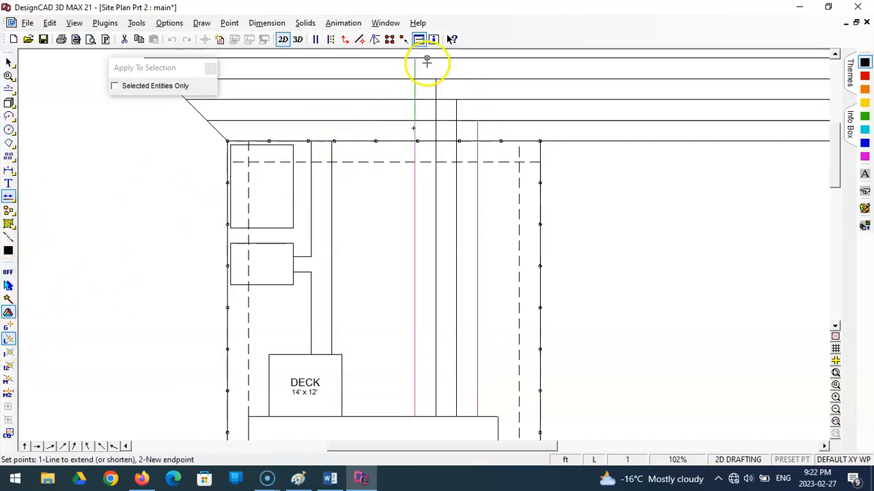
{"action": "left_click", "coordinate": [424, 59]}
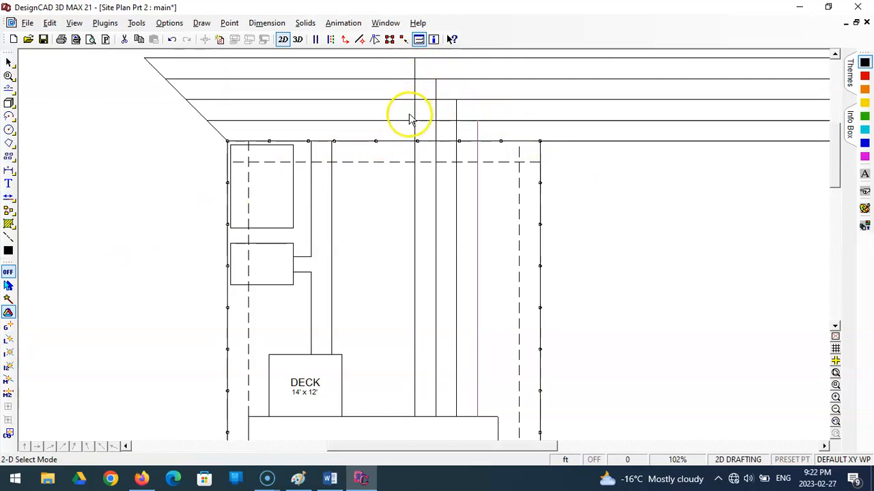
{"action": "left_click", "coordinate": [43, 39]}
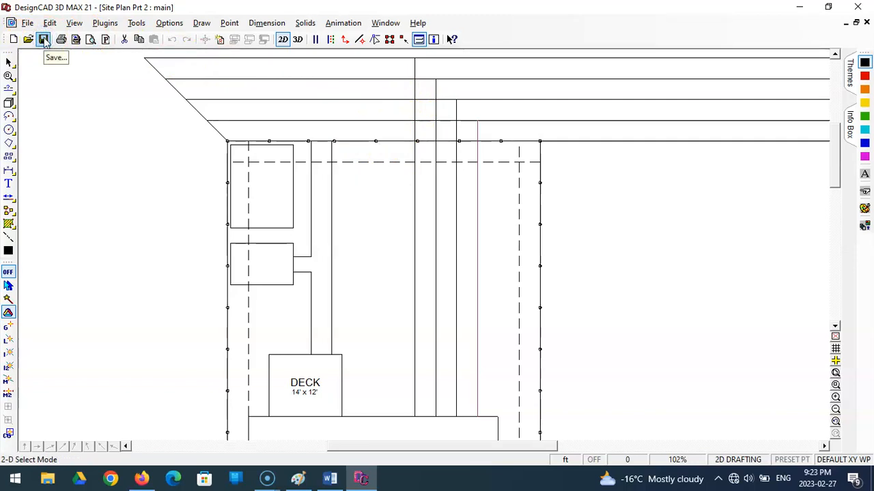
Step: Draw a circle of about 1.3 ft radius and move it so it sits centred on the fourth line behind the lot
{"action": "left_click", "coordinate": [114, 194]}
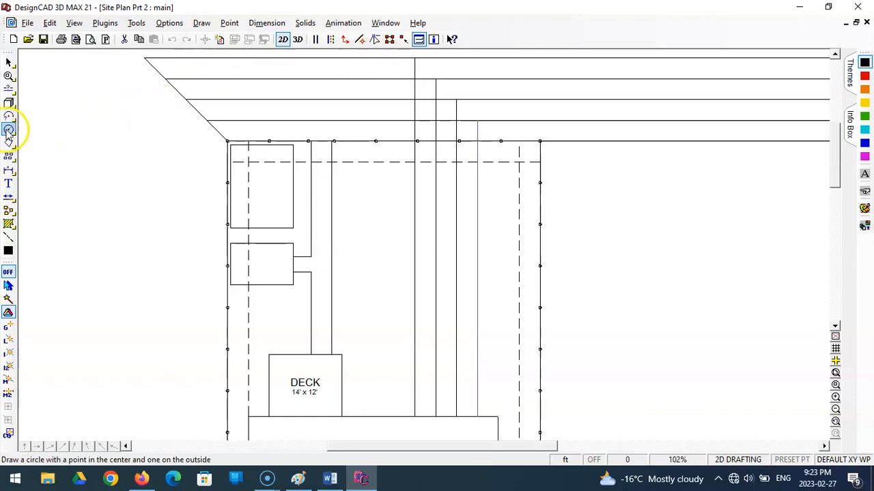
{"action": "left_click", "coordinate": [9, 129]}
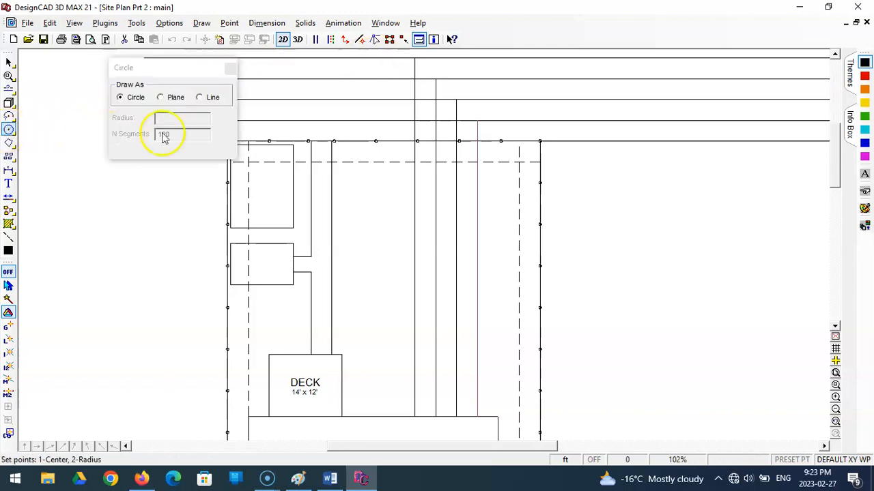
{"action": "left_click", "coordinate": [314, 55]}
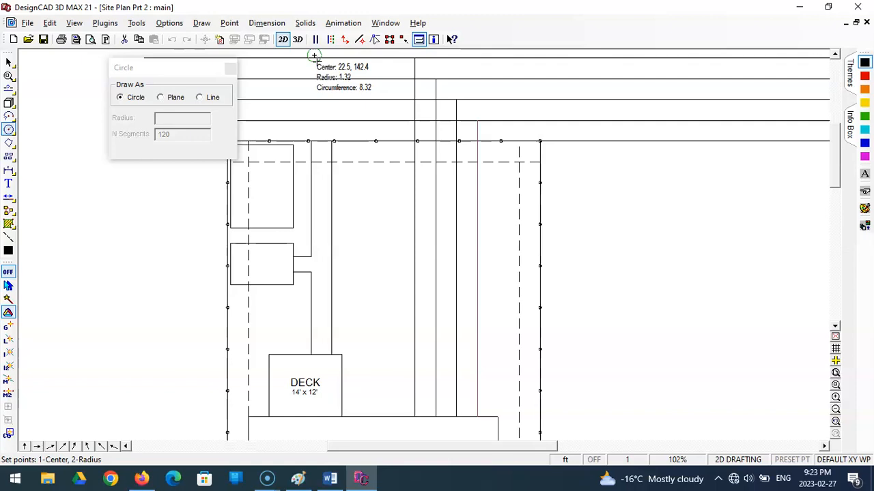
{"action": "left_click", "coordinate": [317, 62]}
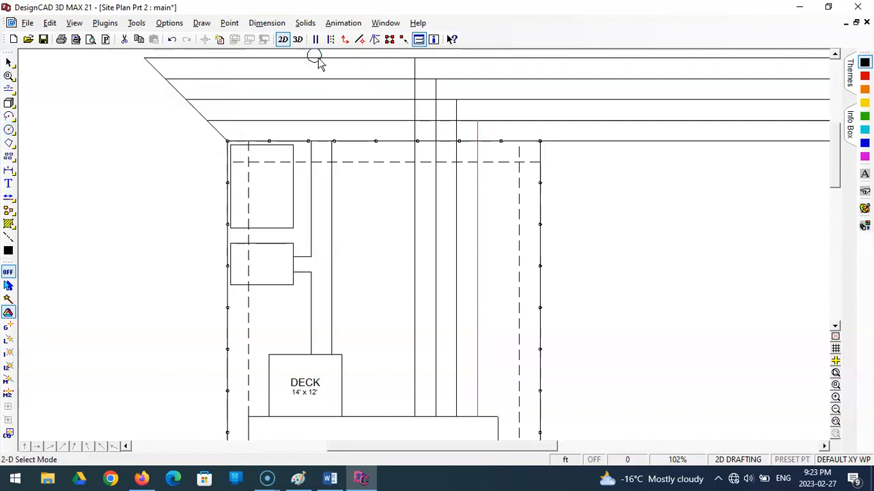
{"action": "left_click_drag", "start_coordinate": [319, 51], "coordinate": [320, 53]}
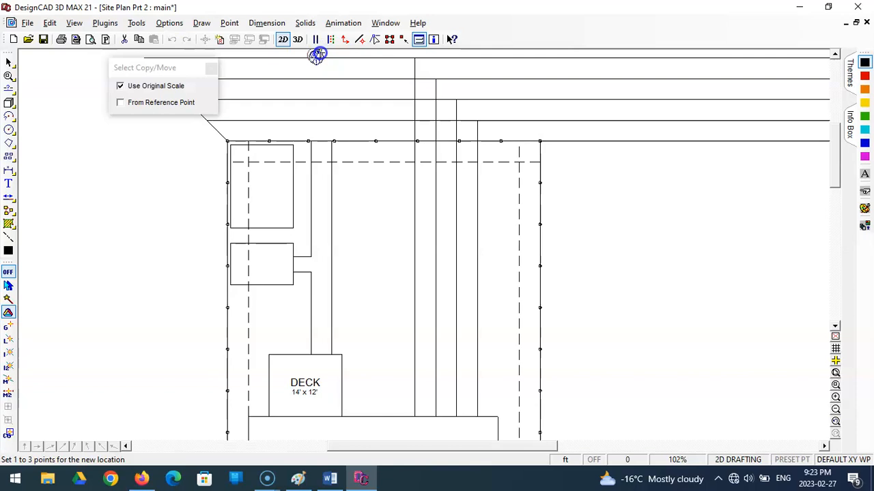
{"action": "left_click", "coordinate": [316, 56]}
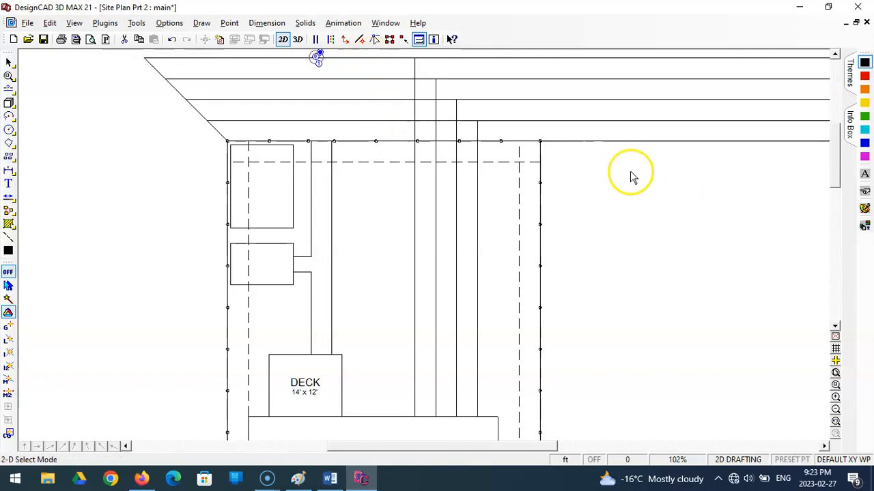
{"action": "scroll", "coordinate": [629, 200], "scroll_direction": "up", "scroll_amount": 1}
{"action": "left_click", "coordinate": [628, 196]}
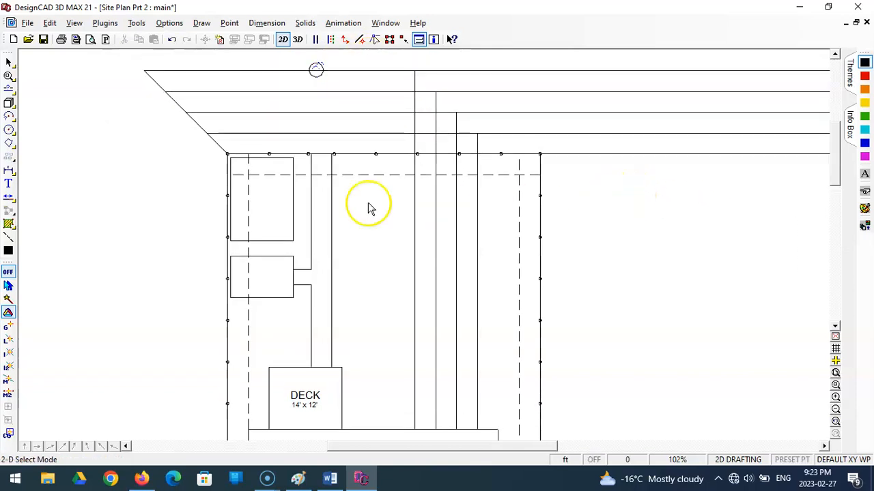
Step: Copy the circle and paste the duplicate onto the vertical line nearest the deck
{"action": "left_click", "coordinate": [323, 78]}
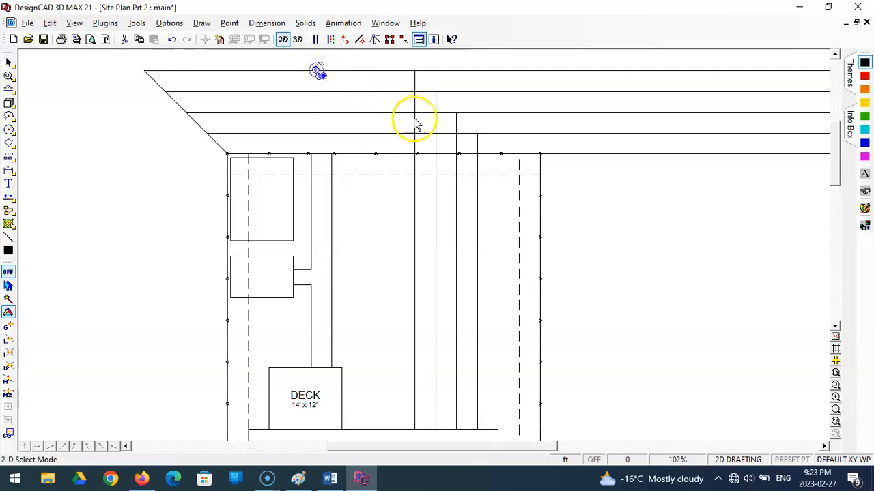
{"action": "key", "text": "ctrl+c"}
{"action": "key", "text": "ctrl+v"}
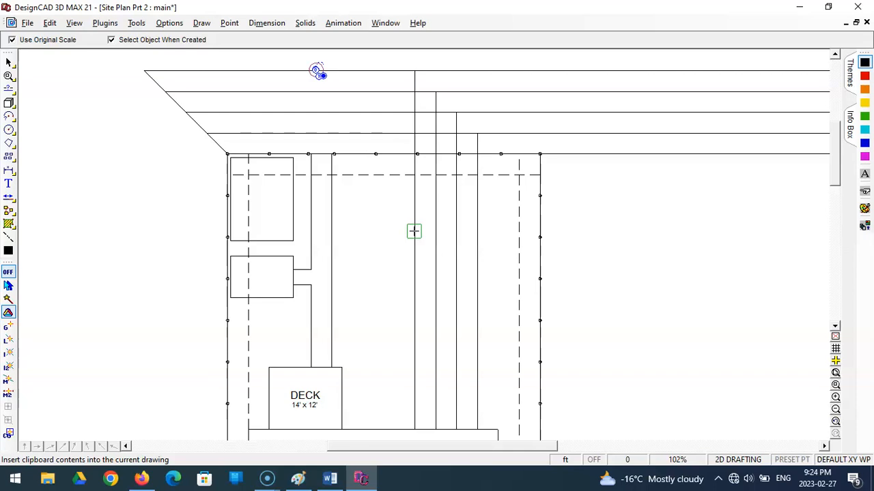
{"action": "left_click", "coordinate": [414, 232]}
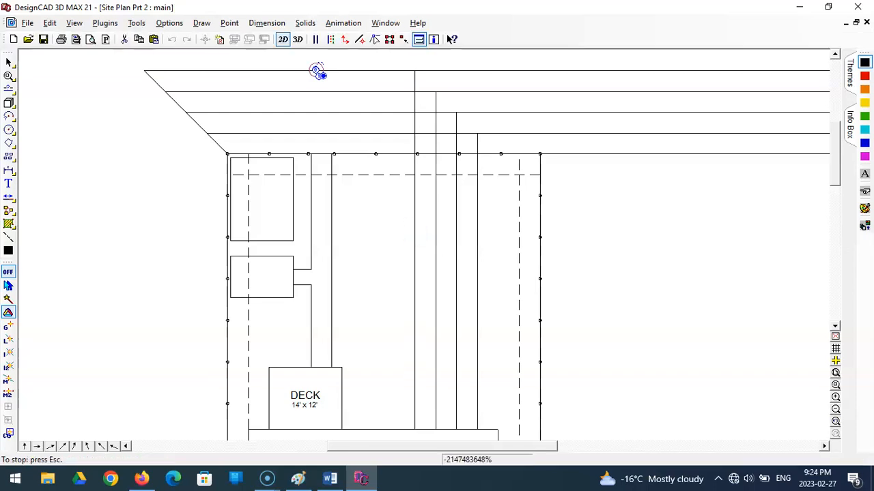
{"action": "left_click", "coordinate": [377, 265]}
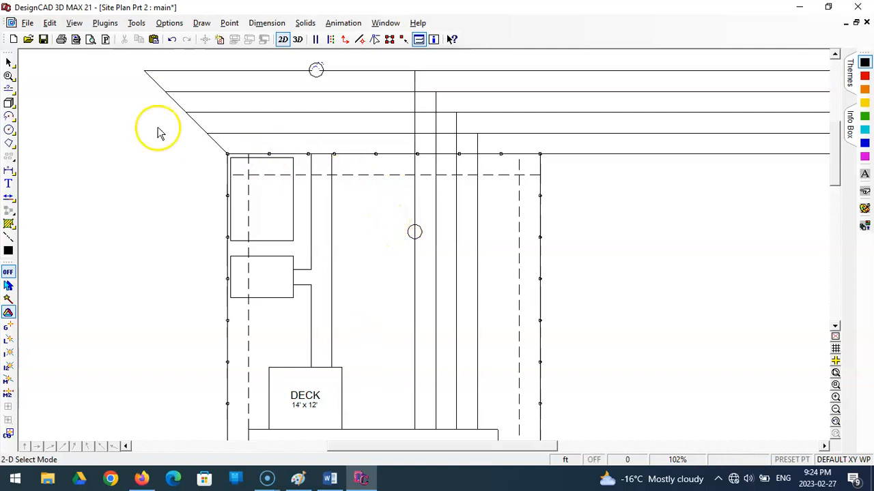
Step: Draw a 2D box about 3.9 ft wide and 0.6 ft high in the empty area beside the lot
{"action": "left_click", "coordinate": [10, 102]}
{"action": "left_click", "coordinate": [110, 168]}
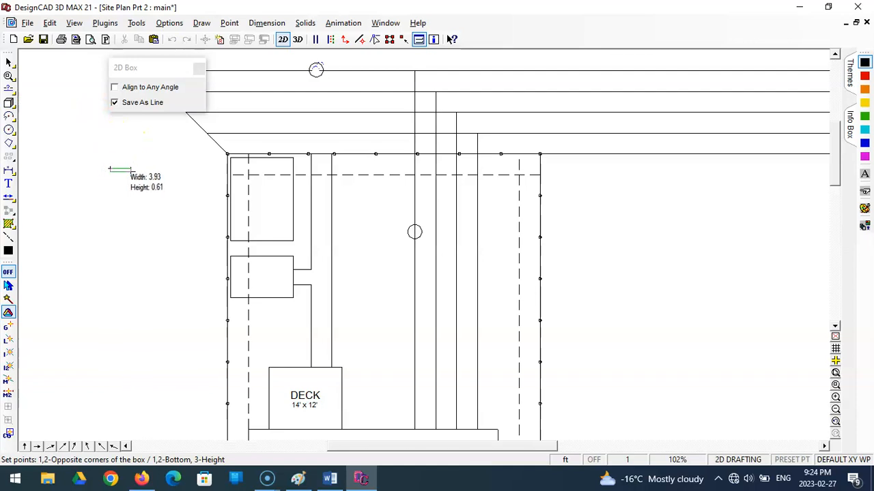
{"action": "left_click", "coordinate": [133, 172]}
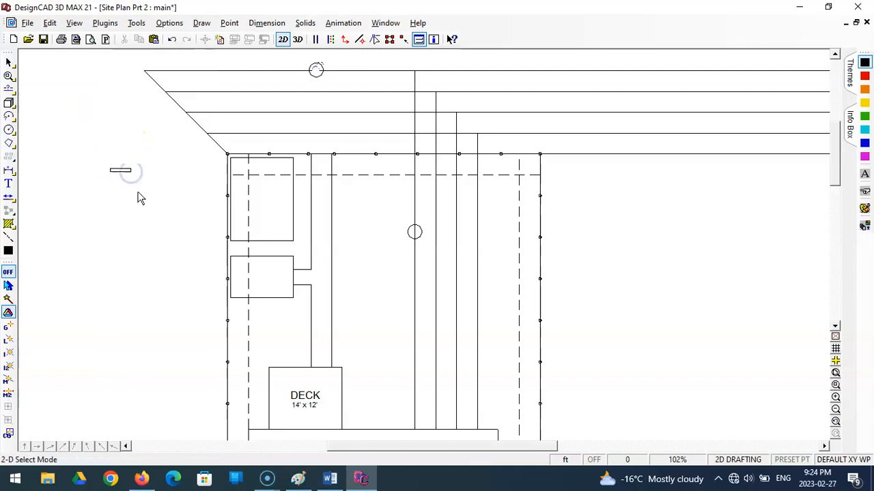
Step: Move the small box onto the third line behind the lot and check up close that it is centred on the line
{"action": "left_click", "coordinate": [120, 172]}
{"action": "left_click_drag", "start_coordinate": [120, 172], "coordinate": [314, 95]}
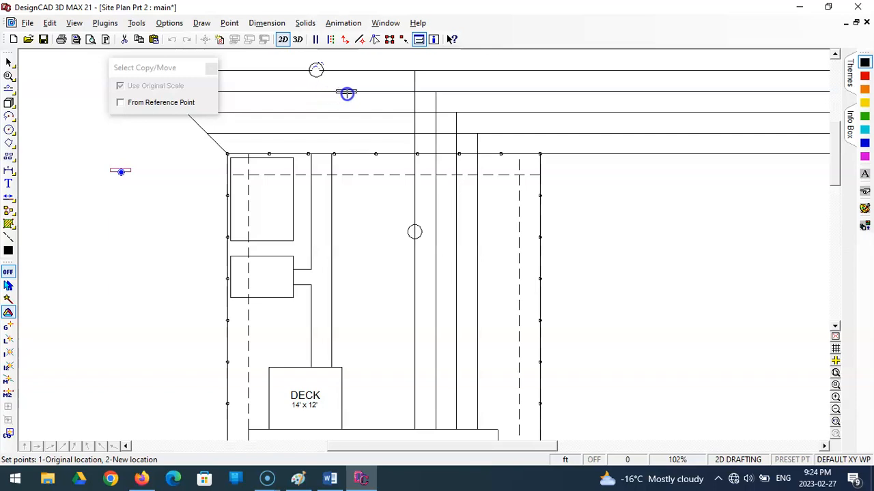
{"action": "left_click_drag", "start_coordinate": [348, 93], "coordinate": [347, 93]}
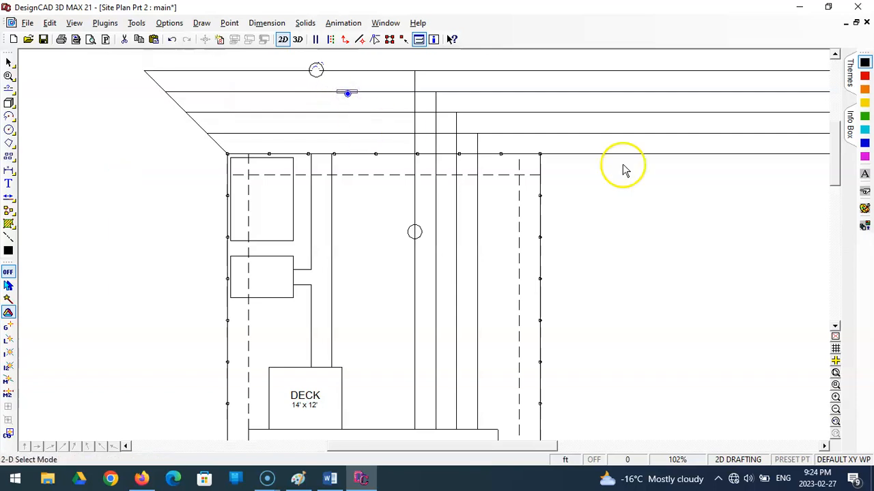
{"action": "left_click", "coordinate": [836, 386]}
{"action": "left_click", "coordinate": [330, 78]}
{"action": "left_click", "coordinate": [364, 107]}
{"action": "left_click", "coordinate": [412, 182]}
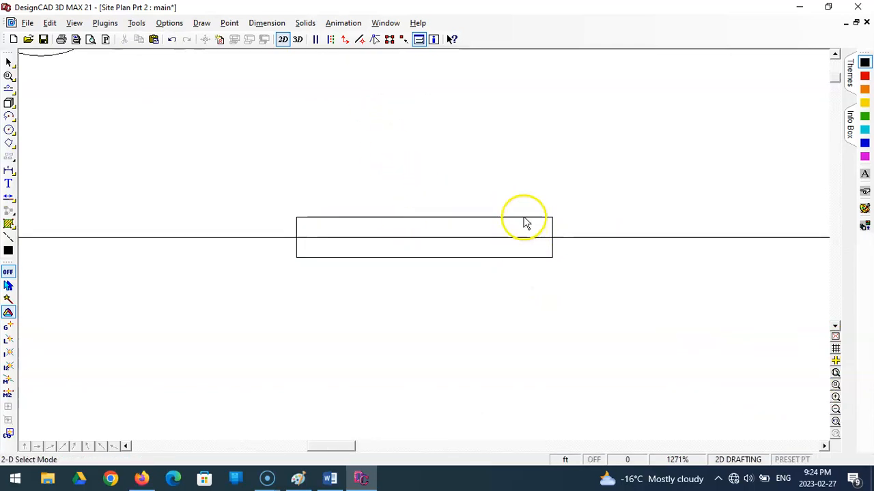
{"action": "left_click", "coordinate": [835, 413]}
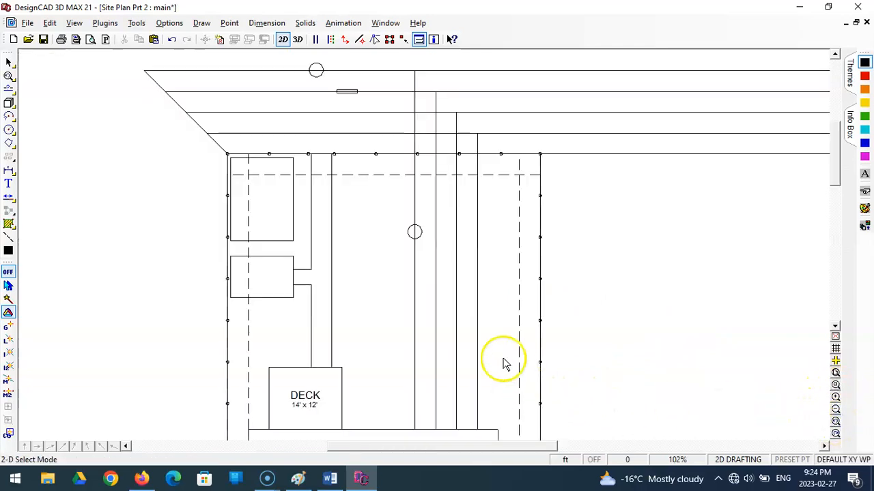
Step: Copy the small box and paste the duplicate across the second vertical line from the deck
{"action": "left_click", "coordinate": [352, 96]}
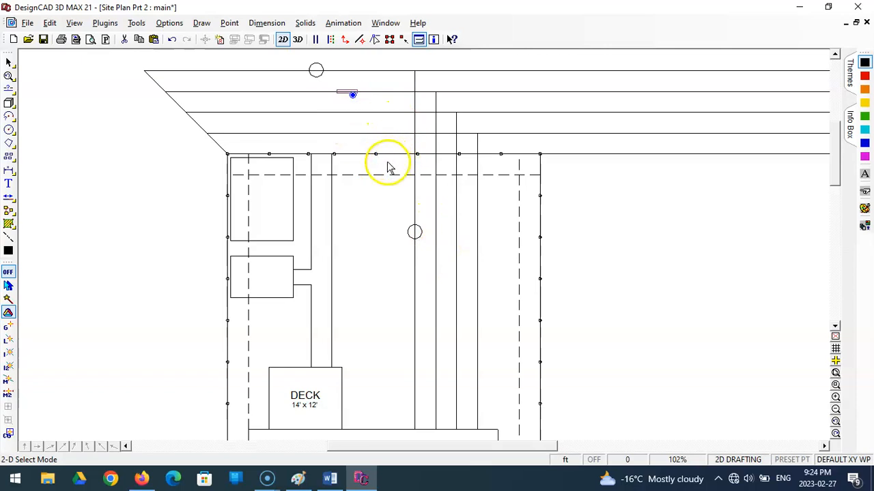
{"action": "key", "text": "ctrl+v"}
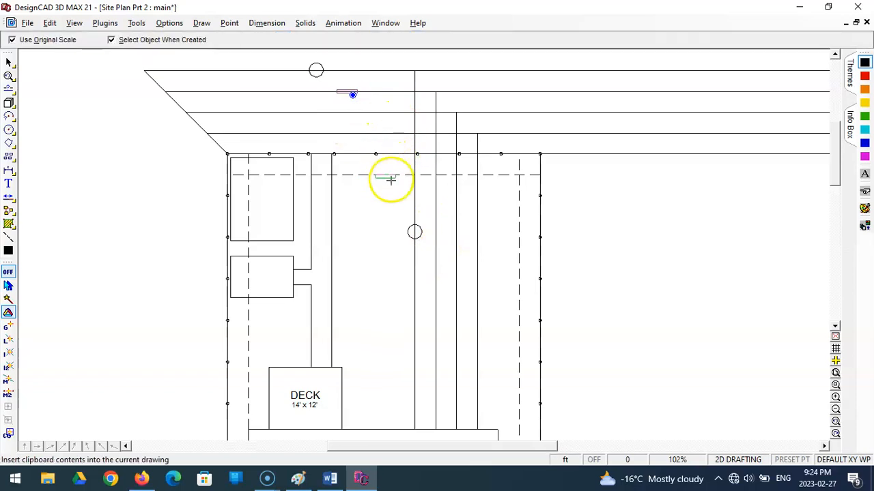
{"action": "left_click", "coordinate": [440, 259]}
{"action": "left_click", "coordinate": [449, 309]}
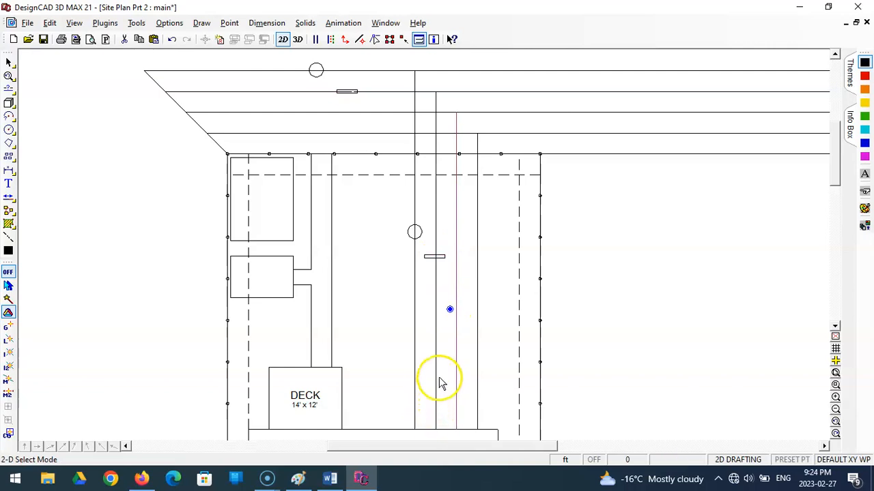
Step: Rotate the pasted box to a vertical orientation, with the rotation increment set to 15
{"action": "left_click", "coordinate": [443, 260]}
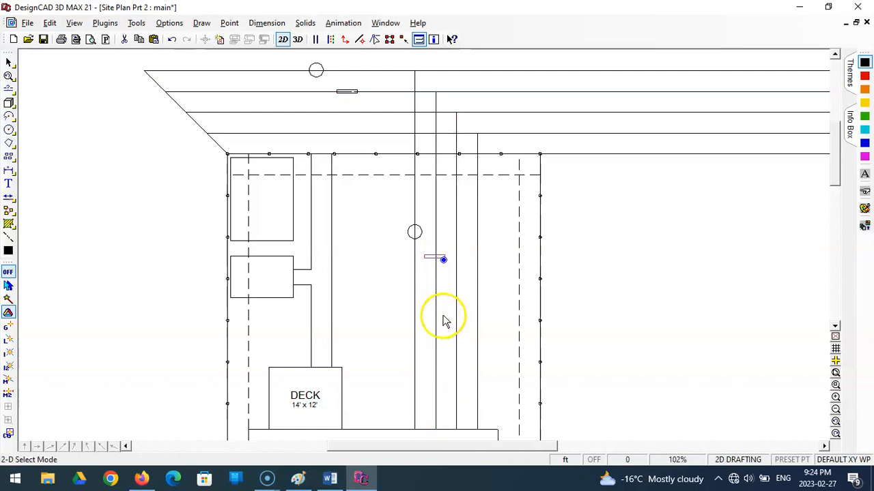
{"action": "key", "text": "r"}
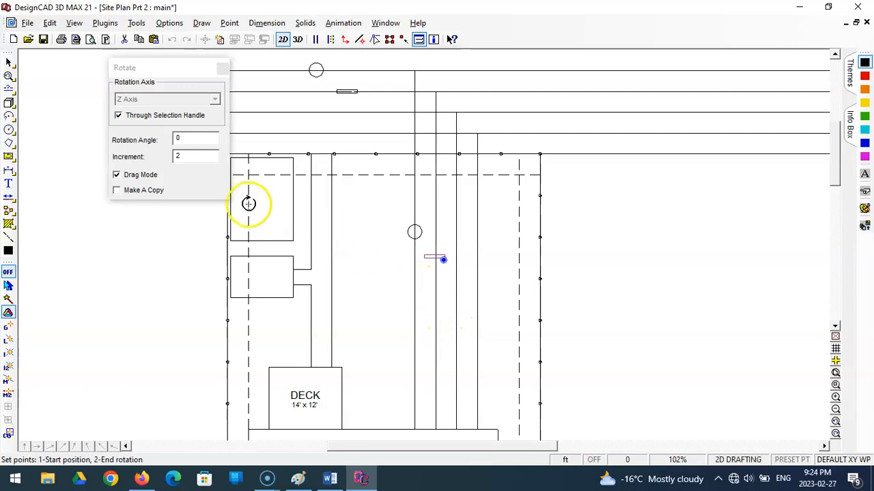
{"action": "left_click_drag", "start_coordinate": [190, 158], "coordinate": [155, 158]}
{"action": "type", "text": "15"}
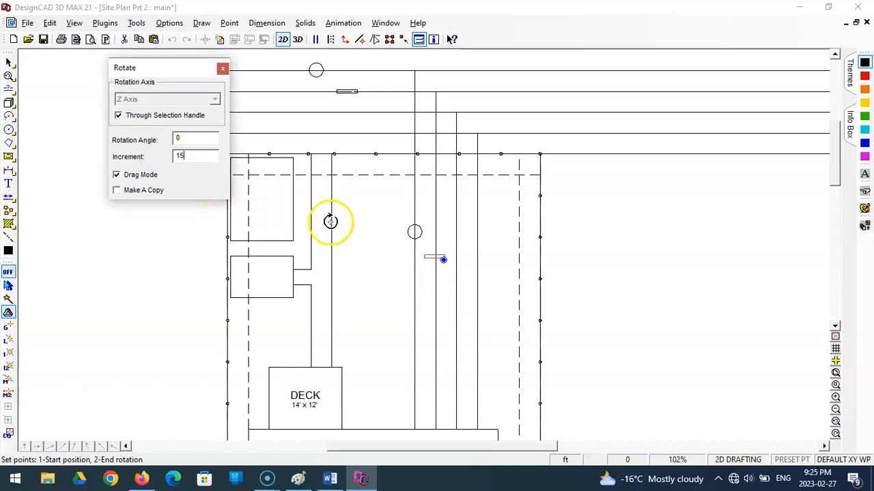
{"action": "left_click", "coordinate": [453, 252]}
{"action": "left_click", "coordinate": [457, 258]}
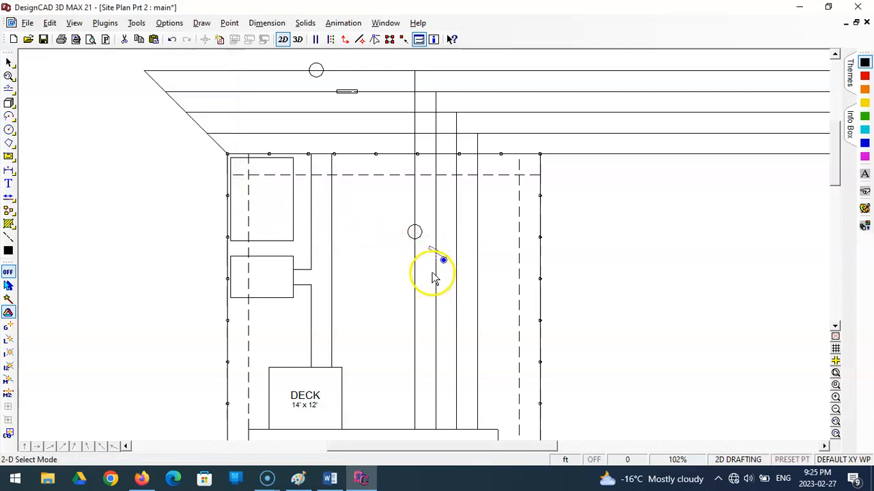
{"action": "key", "text": "r"}
{"action": "left_click", "coordinate": [451, 251]}
{"action": "left_click", "coordinate": [454, 257]}
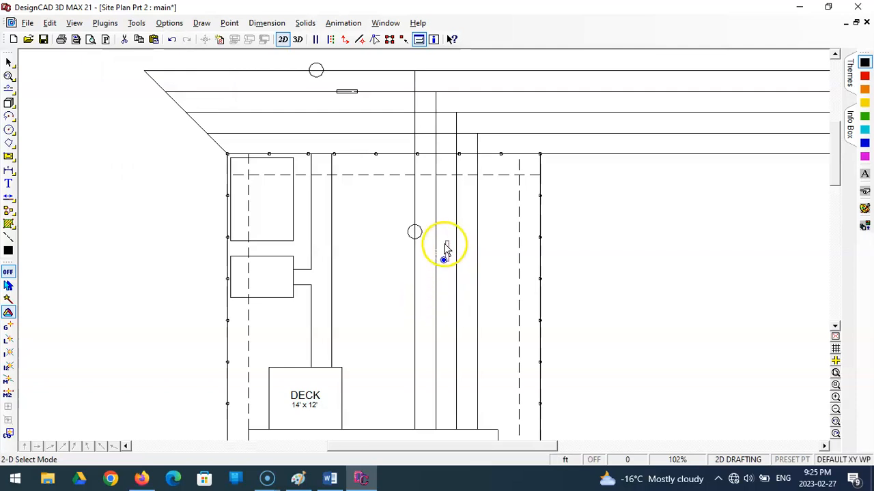
Step: Move the vertical box onto the second vertical line from the deck
{"action": "left_click", "coordinate": [464, 250]}
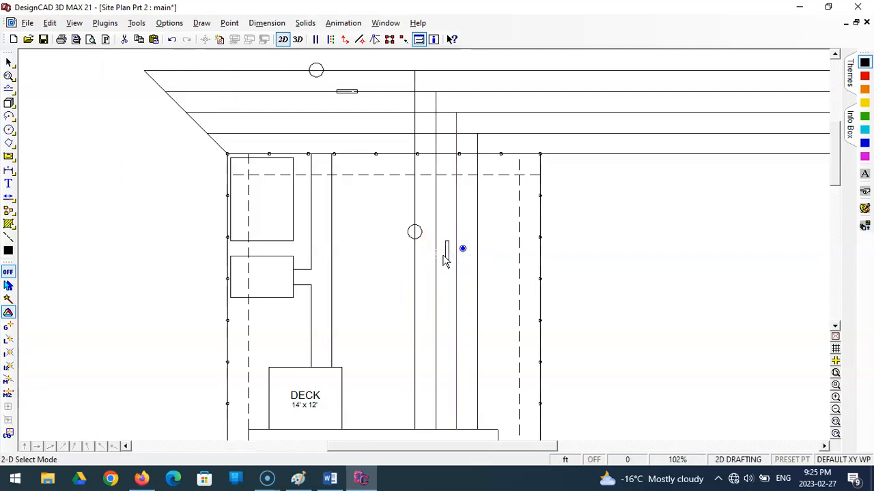
{"action": "left_click", "coordinate": [448, 266]}
{"action": "left_click", "coordinate": [447, 258]}
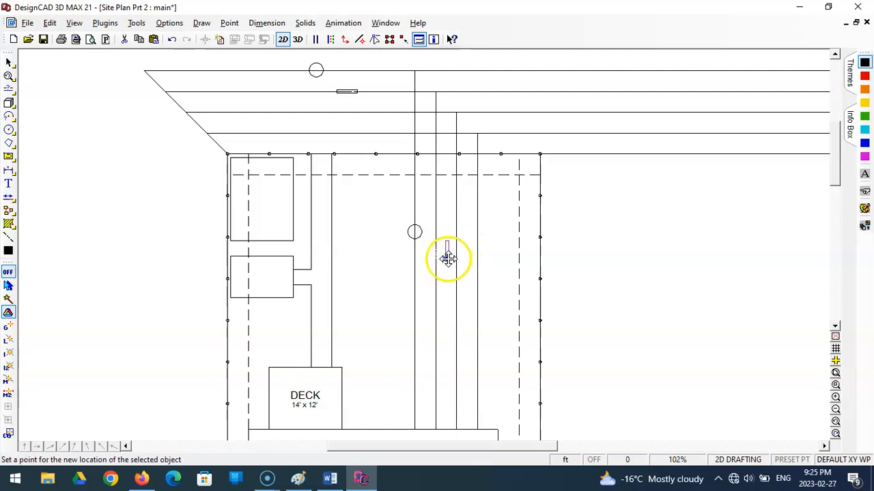
{"action": "left_click", "coordinate": [435, 258]}
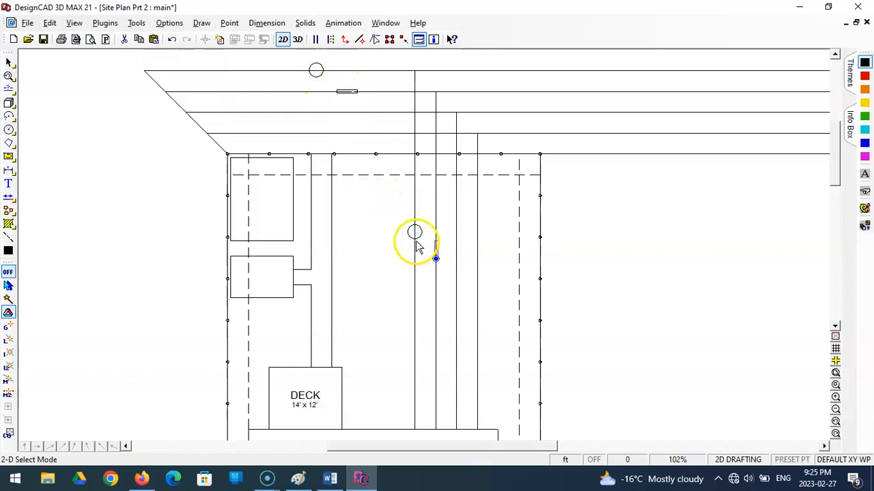
{"action": "left_click", "coordinate": [413, 312]}
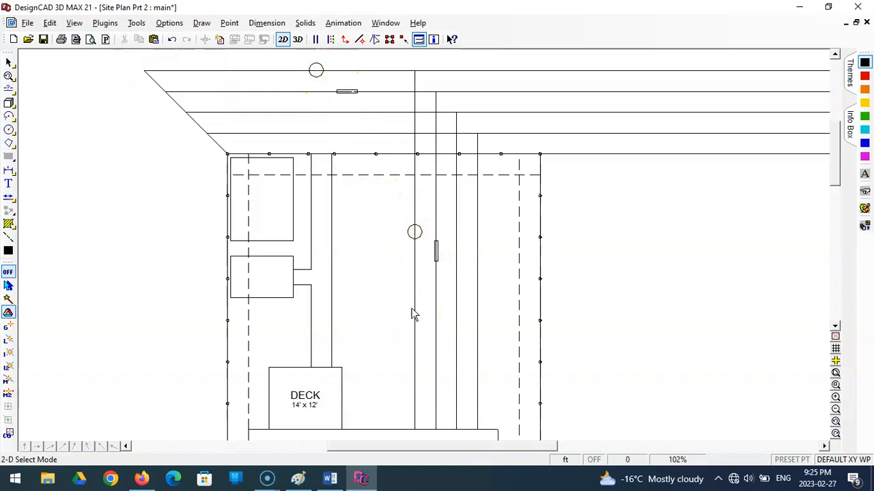
Step: Centre the vertical box precisely on the second vertical line from the deck
{"action": "left_click", "coordinate": [835, 386]}
{"action": "left_click", "coordinate": [415, 231]}
{"action": "left_click", "coordinate": [452, 271]}
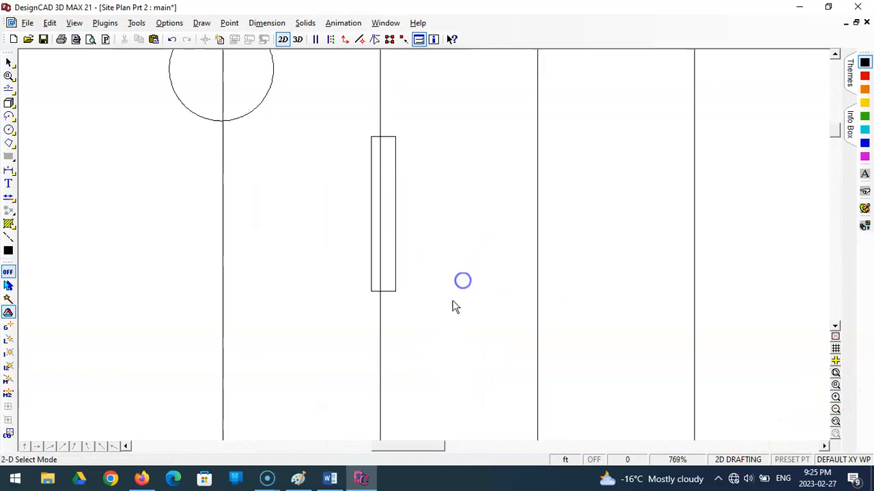
{"action": "left_click", "coordinate": [394, 290]}
{"action": "left_click", "coordinate": [395, 286]}
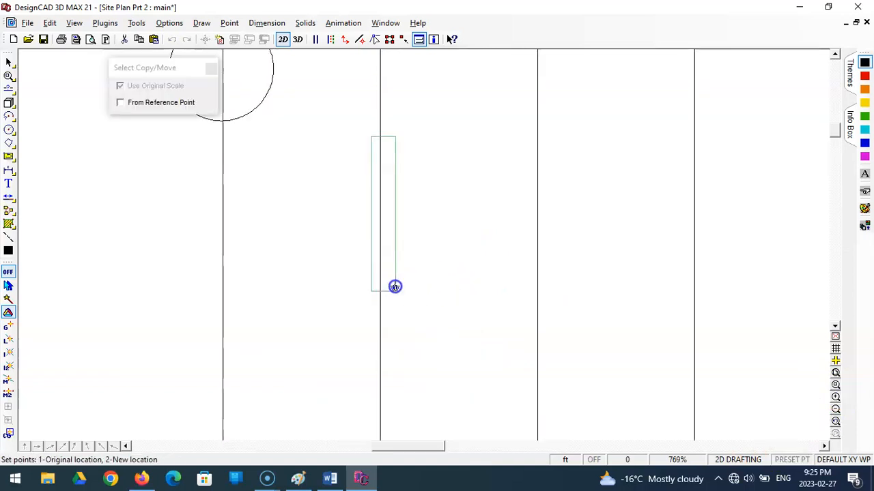
{"action": "left_click", "coordinate": [391, 286]}
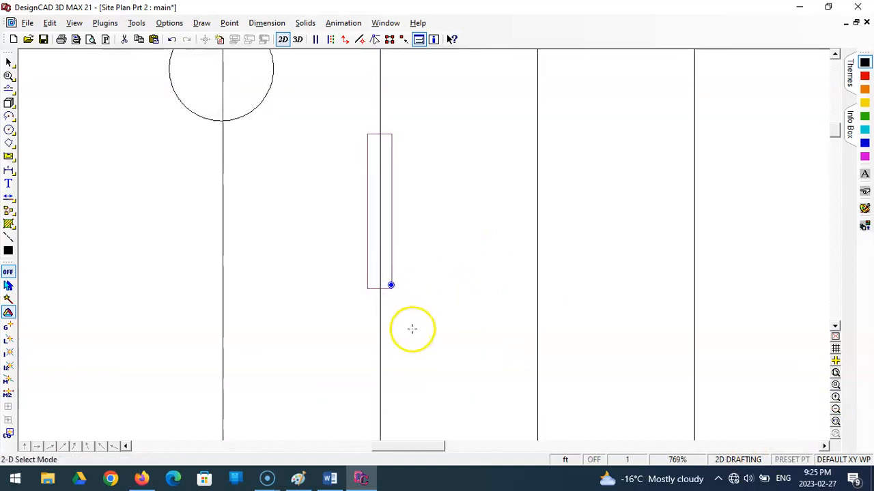
Step: Draw a 6-sided Vertex polygon with a 1.75 ft radius between the second and third lines behind the lot
{"action": "left_click", "coordinate": [836, 373]}
{"action": "left_click", "coordinate": [836, 385]}
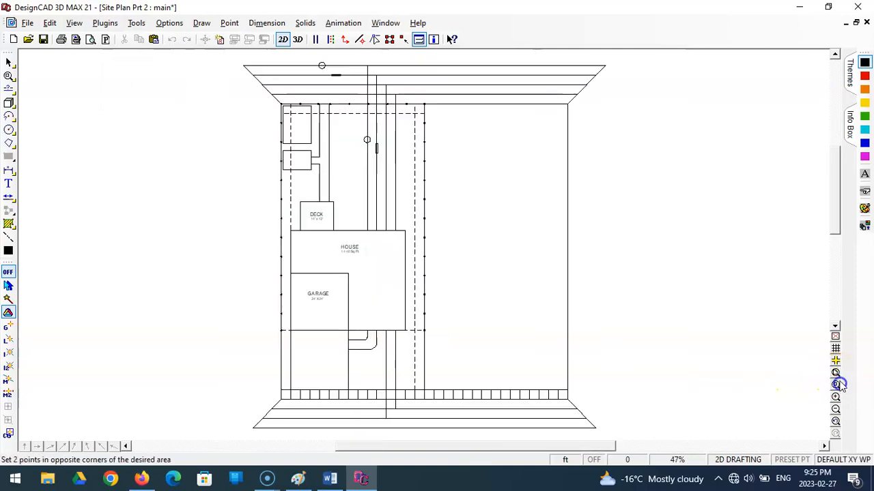
{"action": "left_click", "coordinate": [301, 60]}
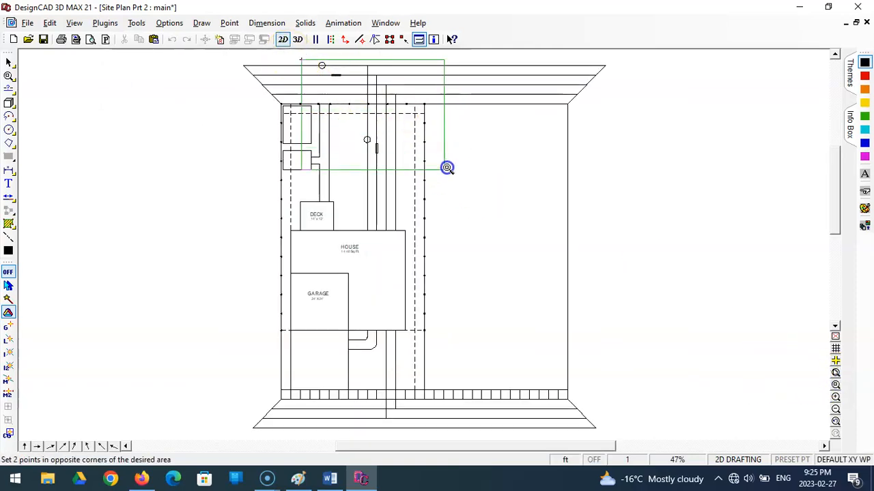
{"action": "left_click", "coordinate": [447, 167]}
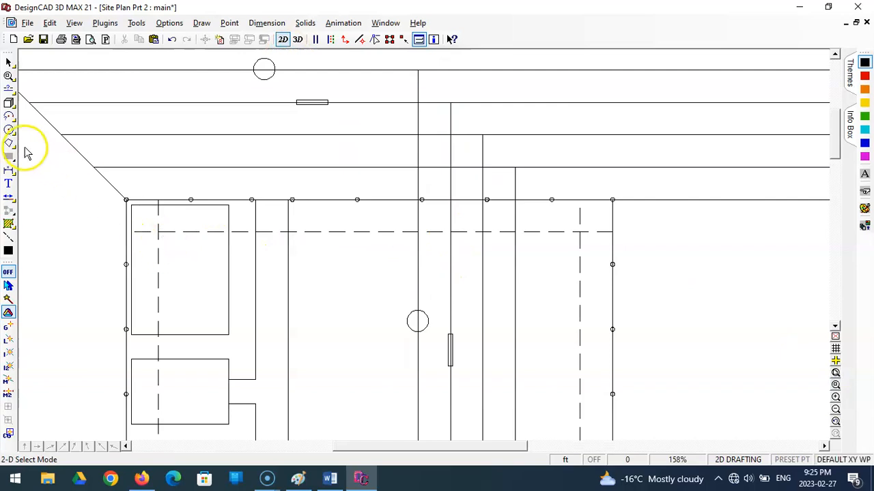
{"action": "left_click", "coordinate": [9, 130]}
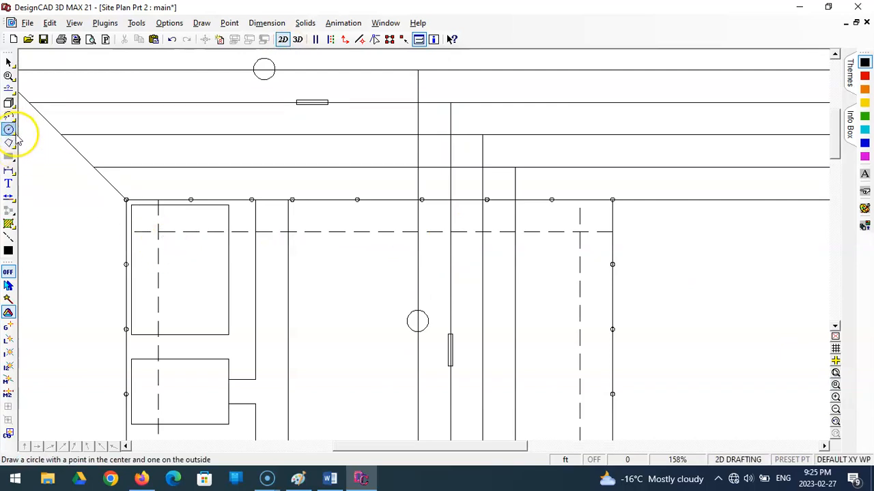
{"action": "left_click", "coordinate": [9, 143]}
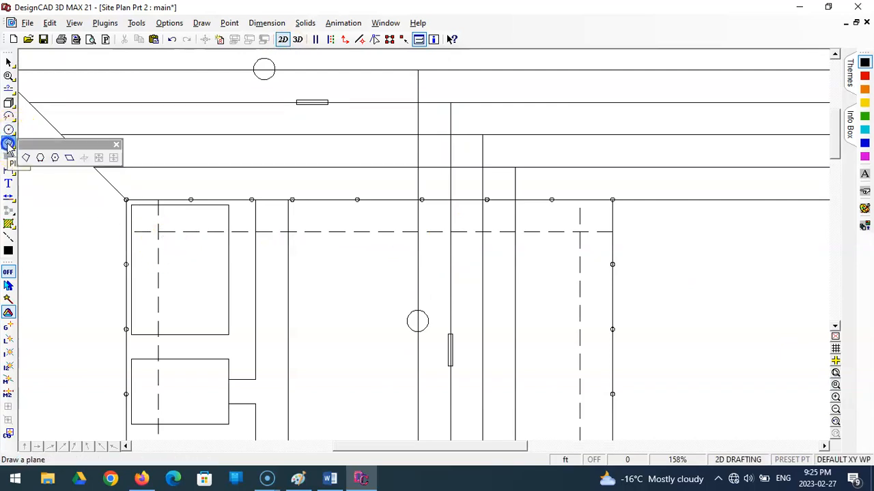
{"action": "left_click", "coordinate": [54, 158]}
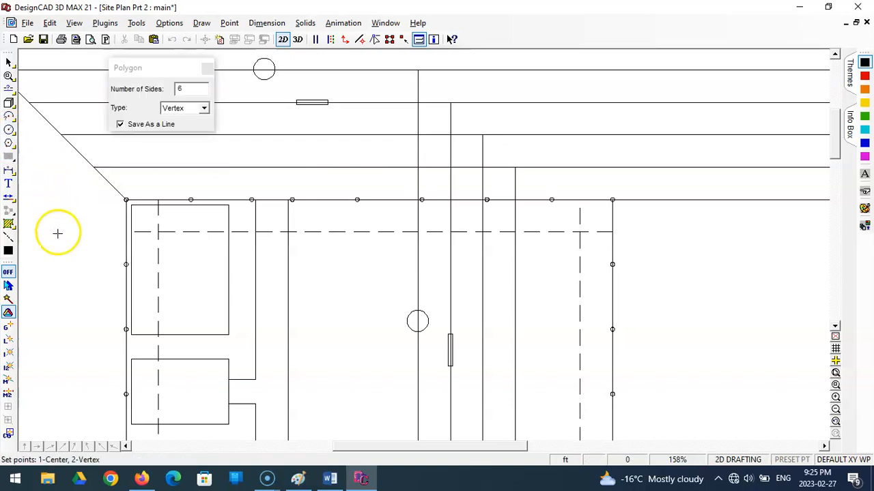
{"action": "left_click", "coordinate": [193, 94]}
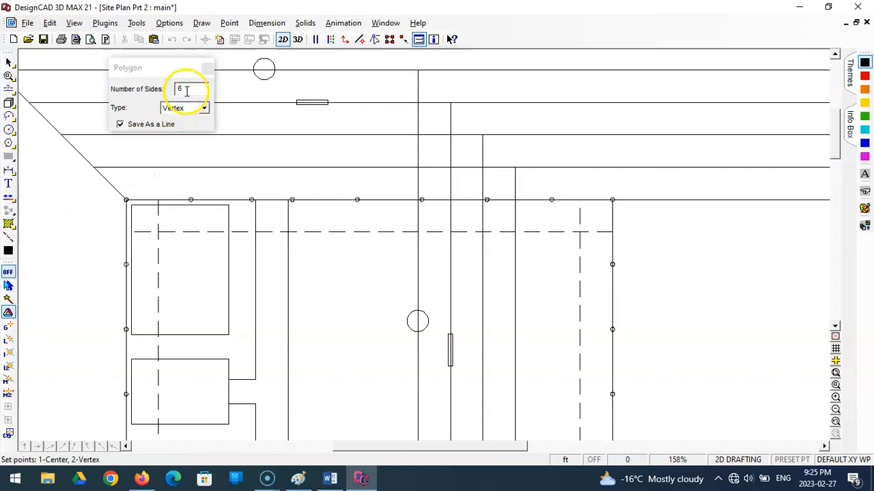
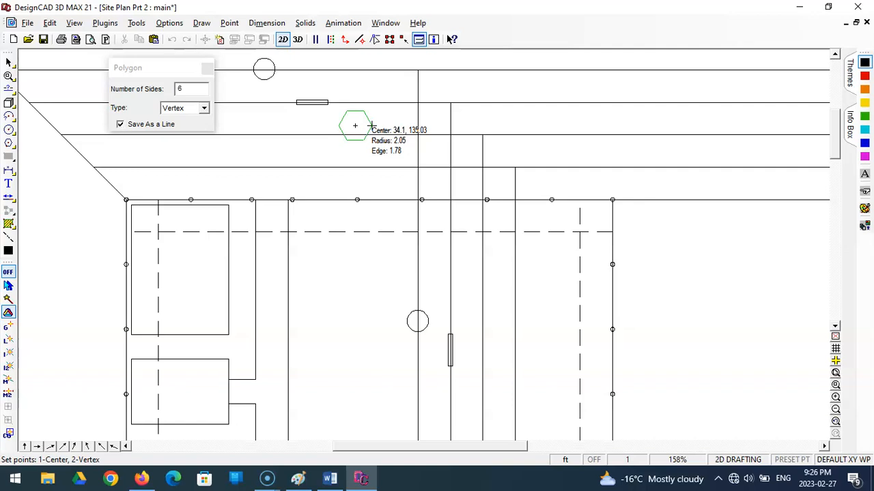
{"action": "key", "text": "apostrophe"}
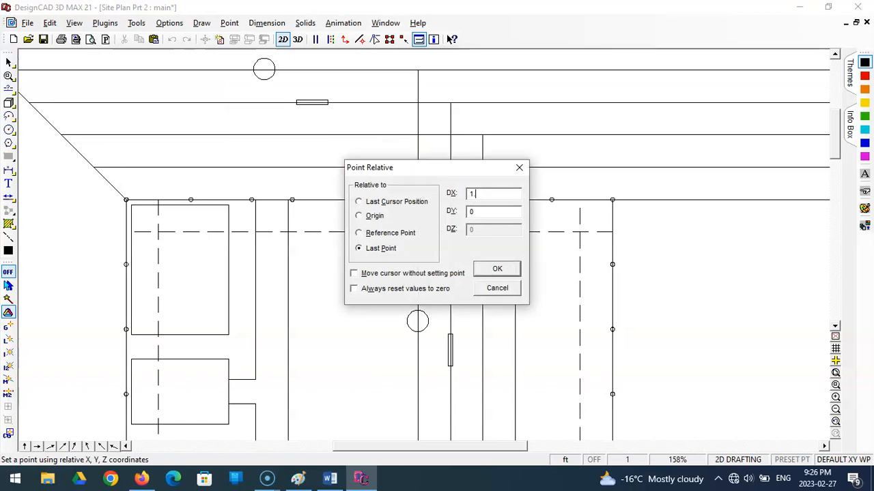
{"action": "type", "text": "1.75"}
{"action": "key", "text": "Return"}
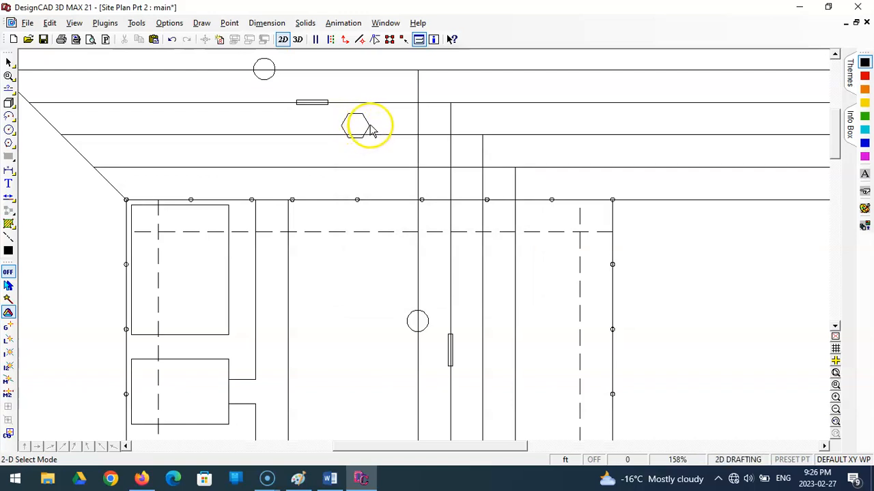
Step: Move the hexagon onto the second line behind the lot
{"action": "left_click", "coordinate": [370, 126]}
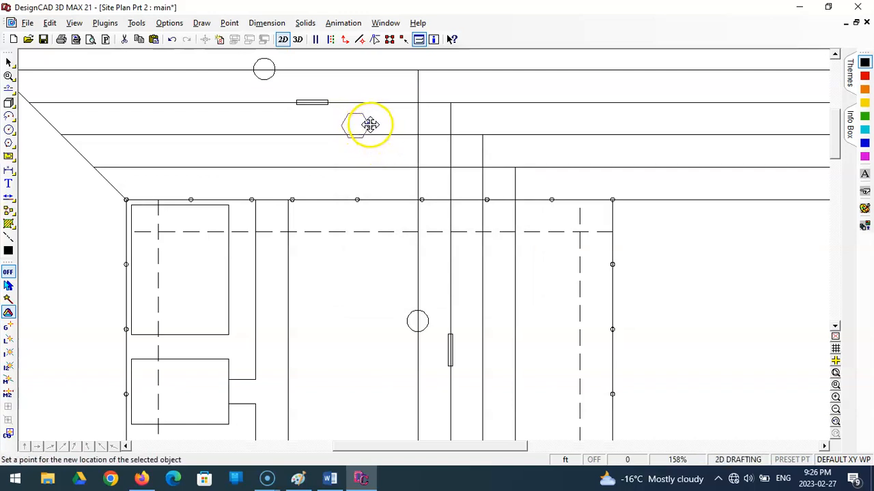
{"action": "left_click_drag", "start_coordinate": [370, 126], "coordinate": [373, 130]}
{"action": "left_click", "coordinate": [379, 136]}
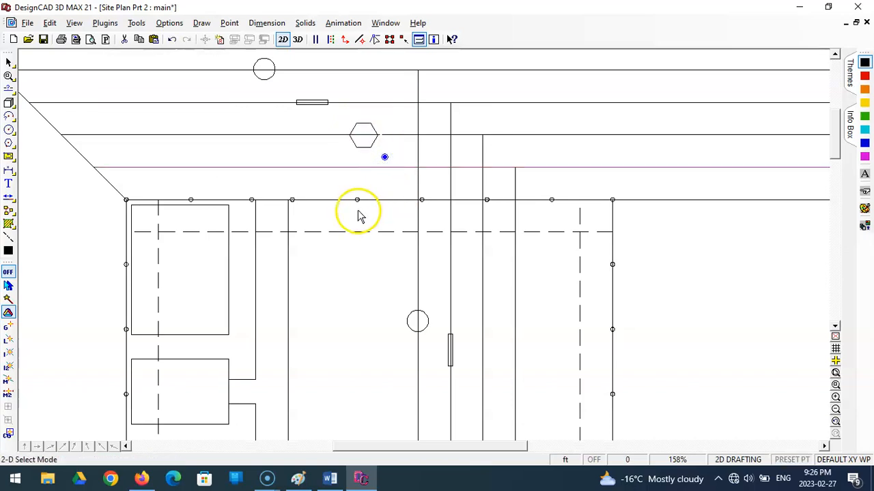
Step: Copy the hexagon and paste the duplicate over the third vertical line from the deck
{"action": "left_click", "coordinate": [376, 140]}
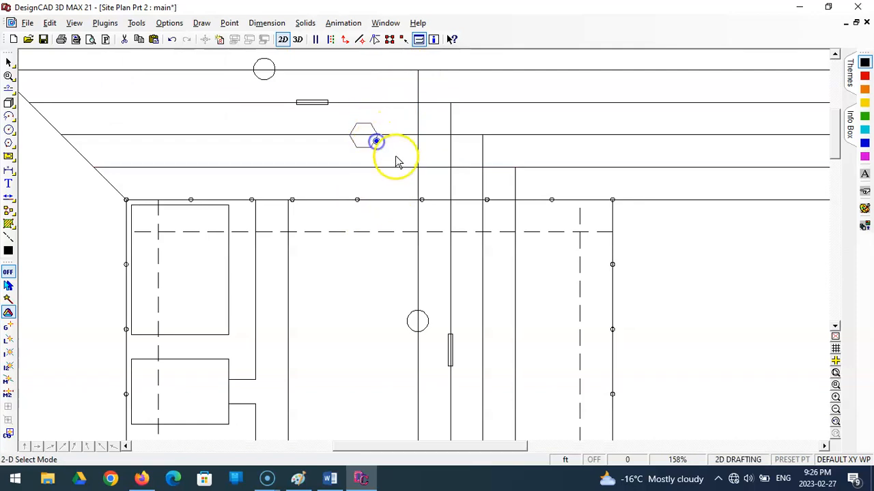
{"action": "key", "text": "ctrl+c"}
{"action": "key", "text": "ctrl+v"}
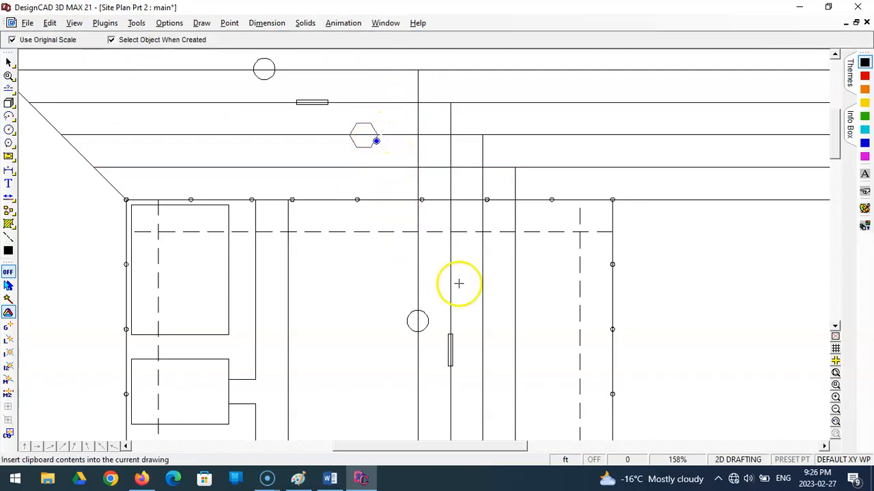
{"action": "left_click", "coordinate": [494, 396]}
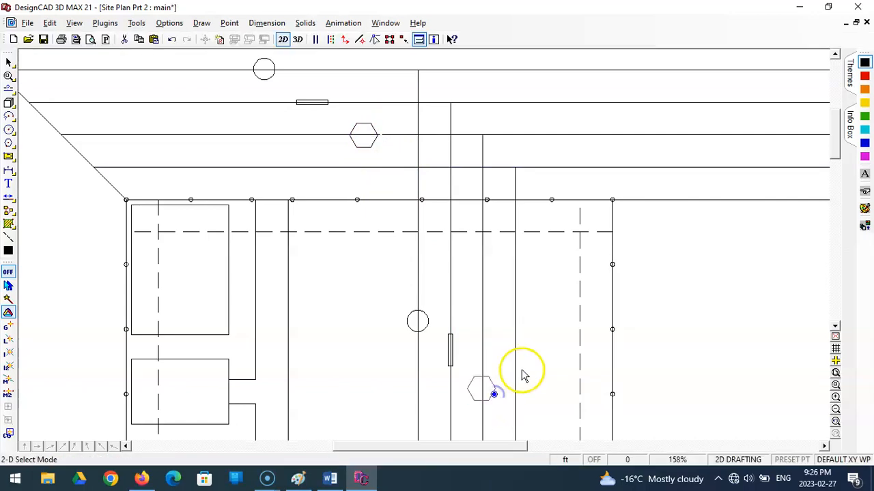
Step: Centre the pasted hexagon precisely on the third vertical line from the deck
{"action": "left_click", "coordinate": [835, 385]}
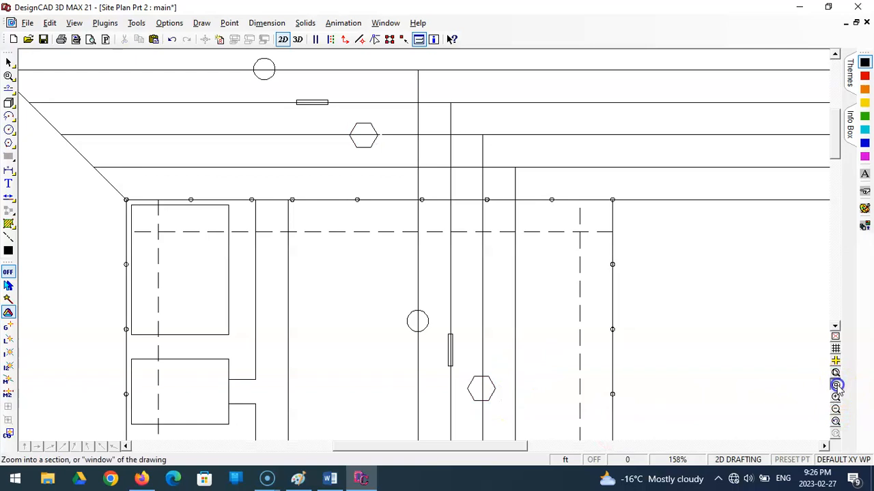
{"action": "left_click", "coordinate": [455, 362]}
{"action": "left_click", "coordinate": [515, 416]}
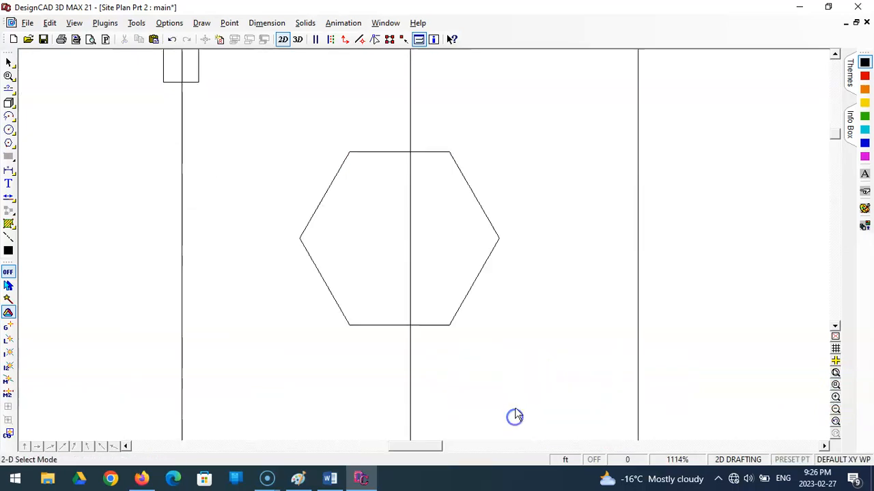
{"action": "left_click", "coordinate": [454, 317]}
{"action": "left_click_drag", "start_coordinate": [453, 317], "coordinate": [463, 316]}
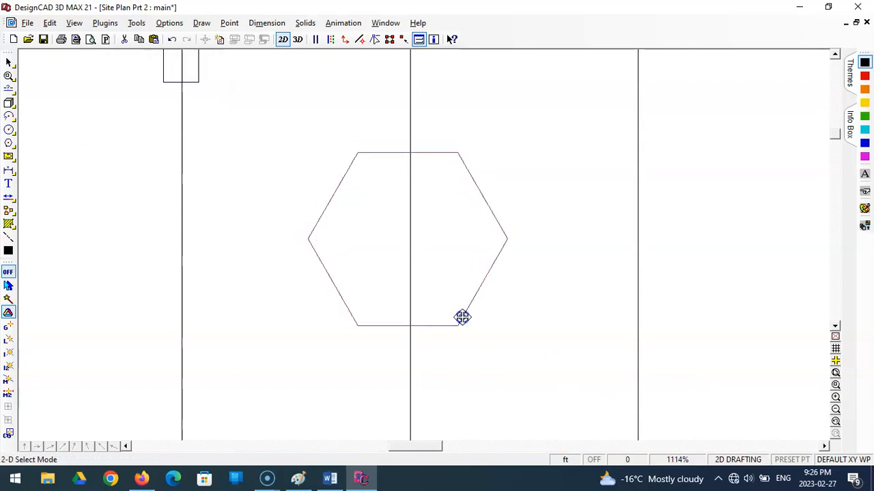
{"action": "left_click", "coordinate": [835, 374]}
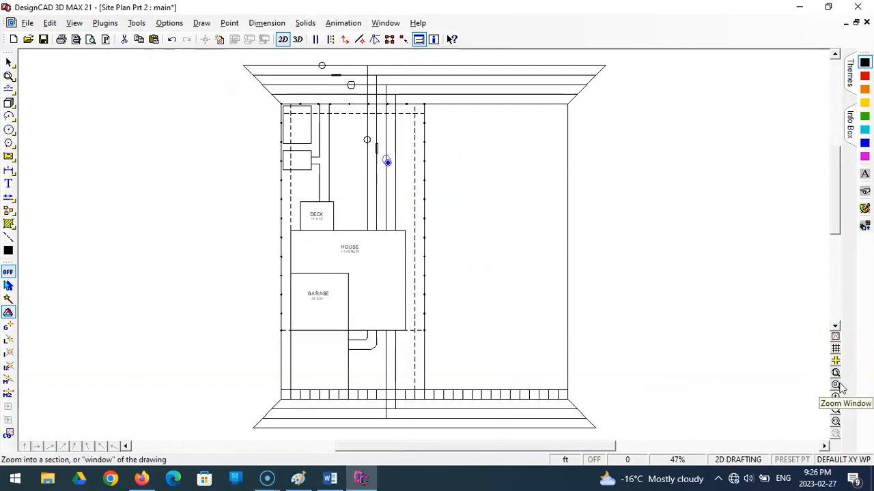
{"action": "left_click", "coordinate": [837, 385]}
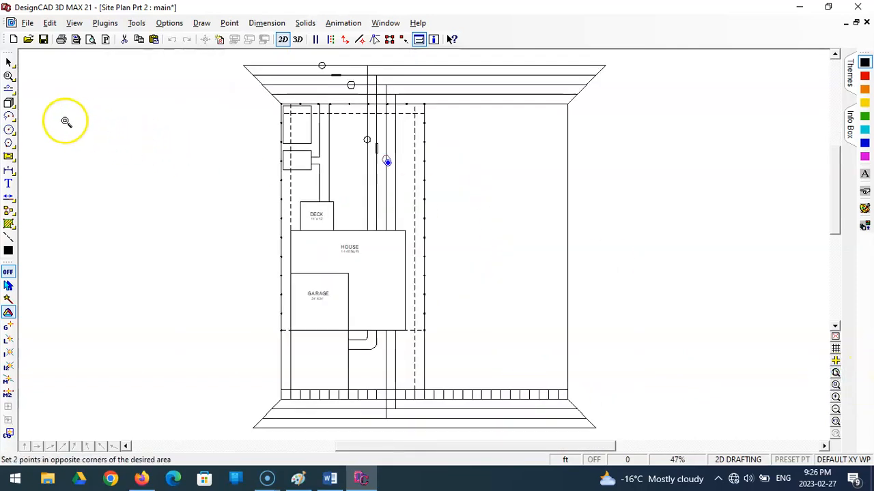
{"action": "left_click", "coordinate": [9, 89]}
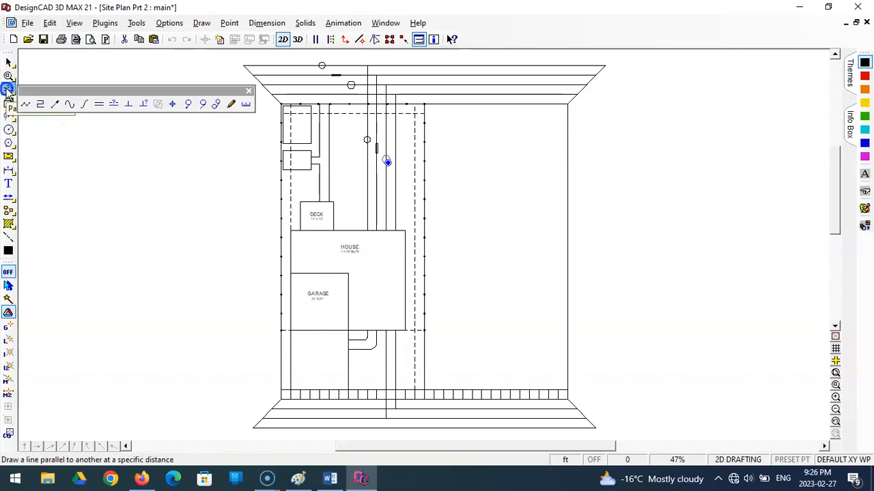
{"action": "left_click", "coordinate": [6, 90]}
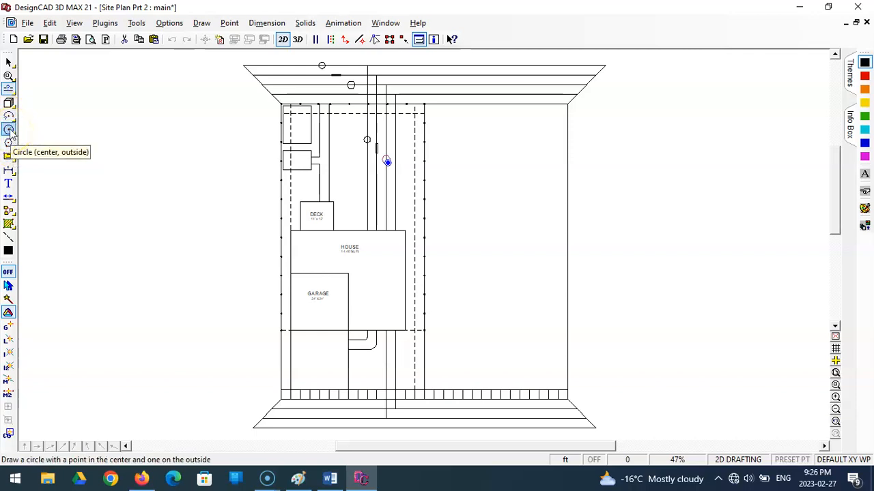
{"action": "left_click", "coordinate": [9, 87]}
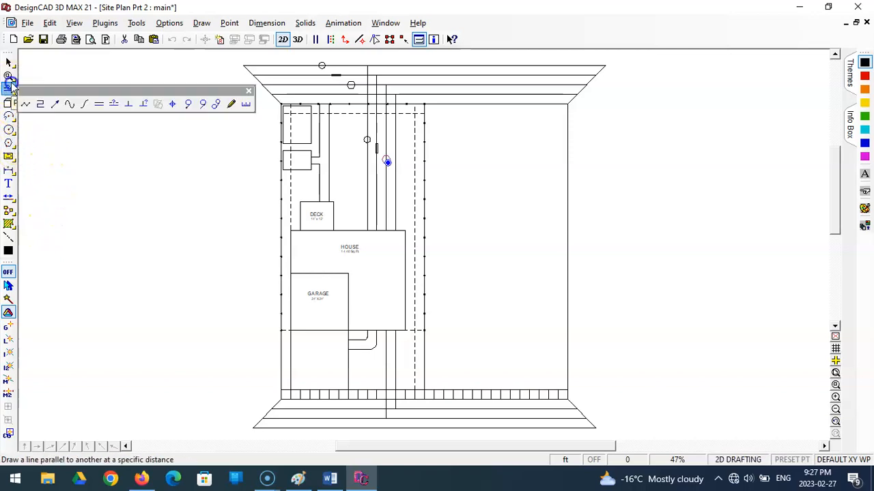
{"action": "left_click", "coordinate": [9, 116]}
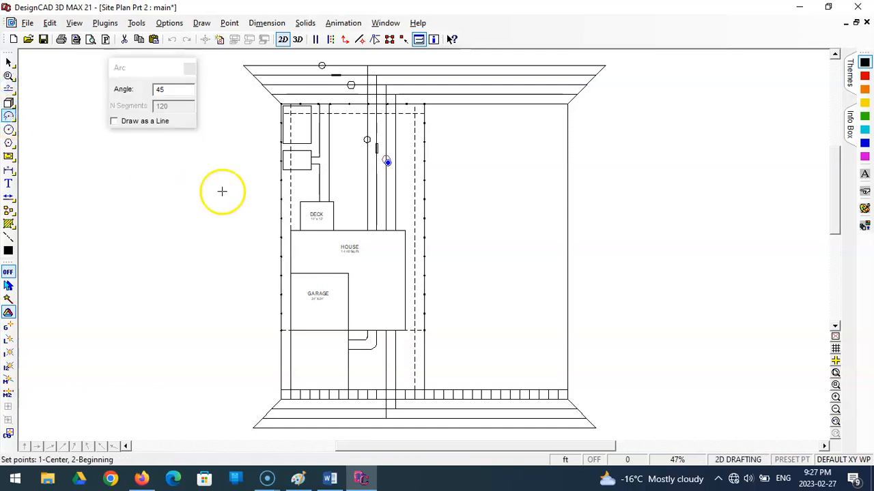
{"action": "left_click", "coordinate": [835, 385]}
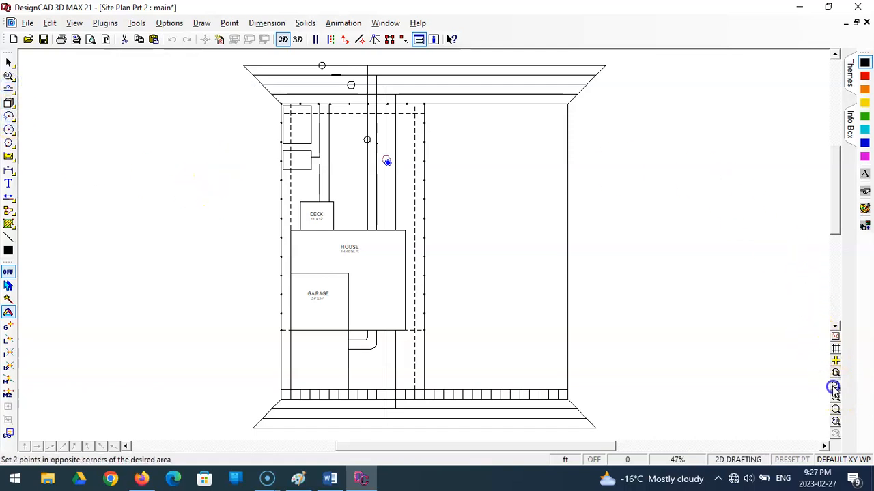
{"action": "left_click", "coordinate": [305, 58]}
{"action": "left_click", "coordinate": [429, 177]}
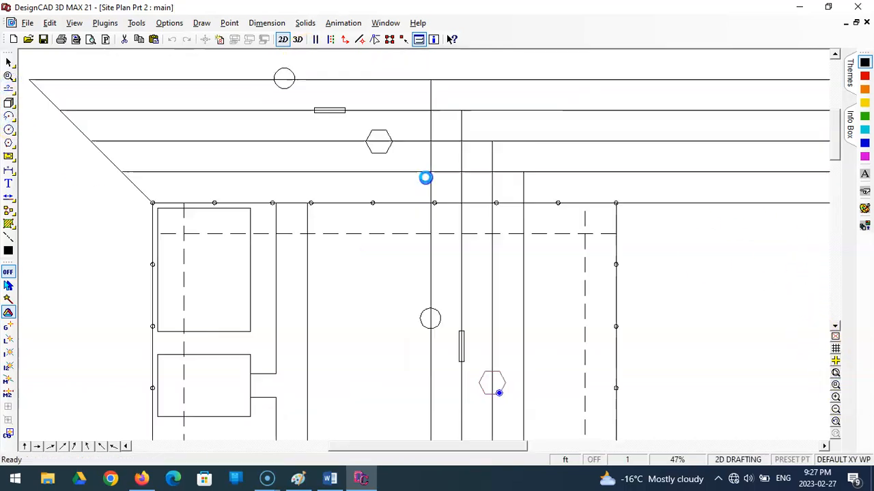
{"action": "left_click", "coordinate": [394, 159]}
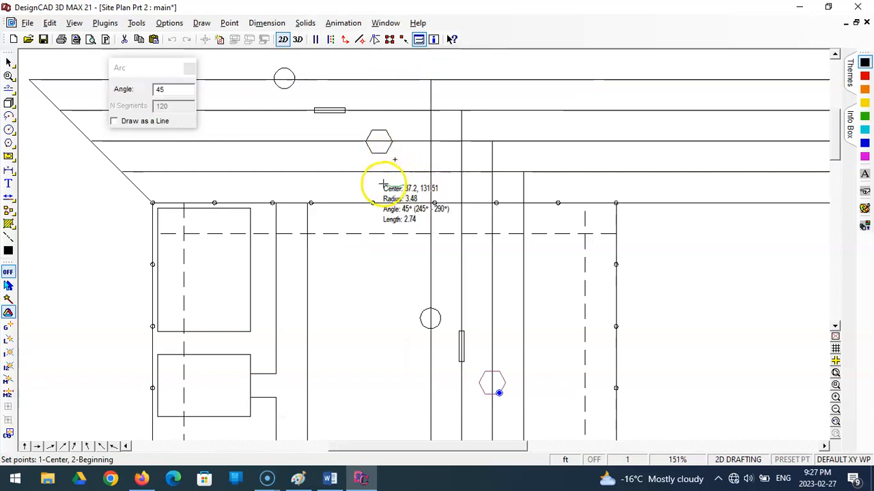
Step: Draw an upward-opening half-circle arc of about 1.4 ft radius between the third and fourth lines behind the lot, beyond the vertical lines
{"action": "left_click", "coordinate": [9, 118]}
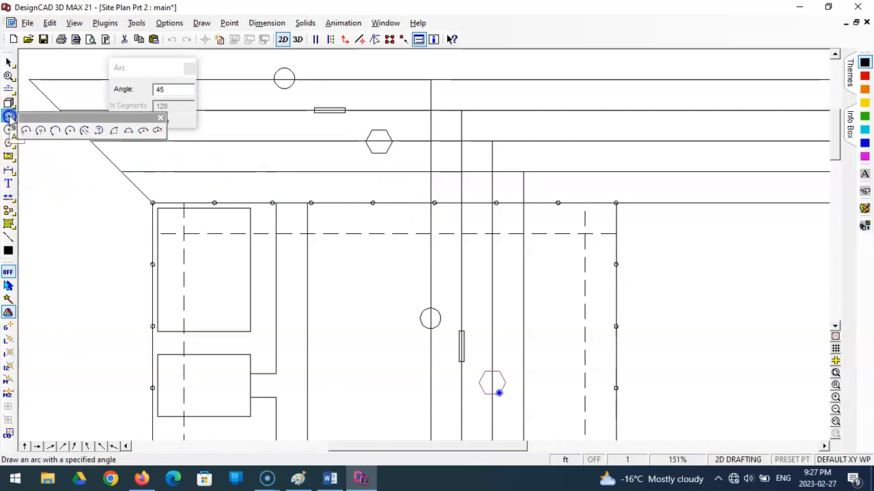
{"action": "left_click", "coordinate": [128, 130]}
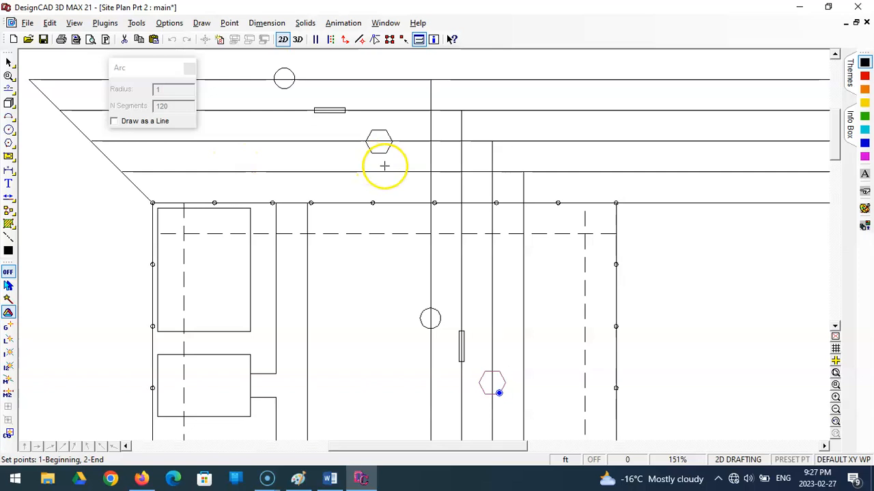
{"action": "left_click", "coordinate": [520, 94]}
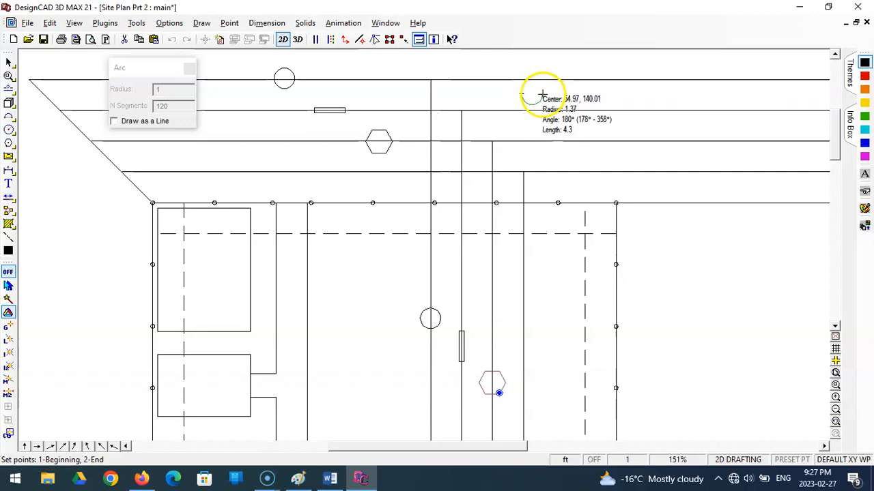
{"action": "left_click", "coordinate": [542, 94]}
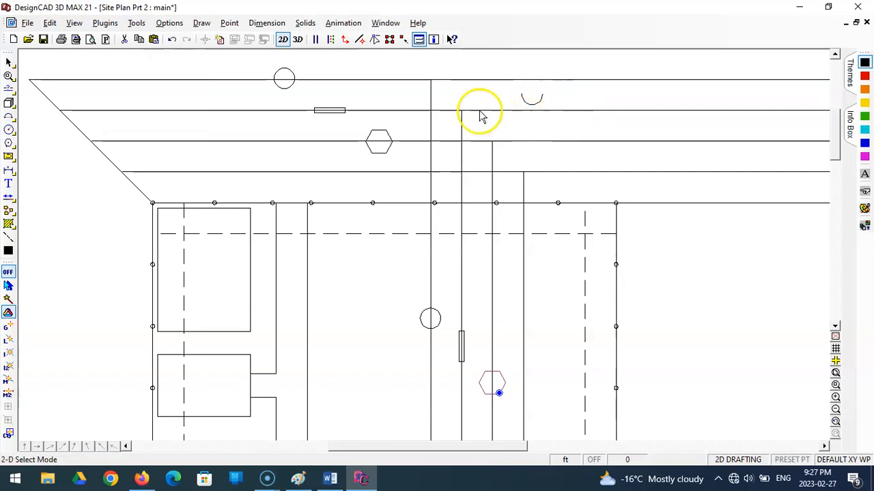
Step: Create a parallel copy of the half-circle arc 6 inches outside it
{"action": "left_click", "coordinate": [9, 88]}
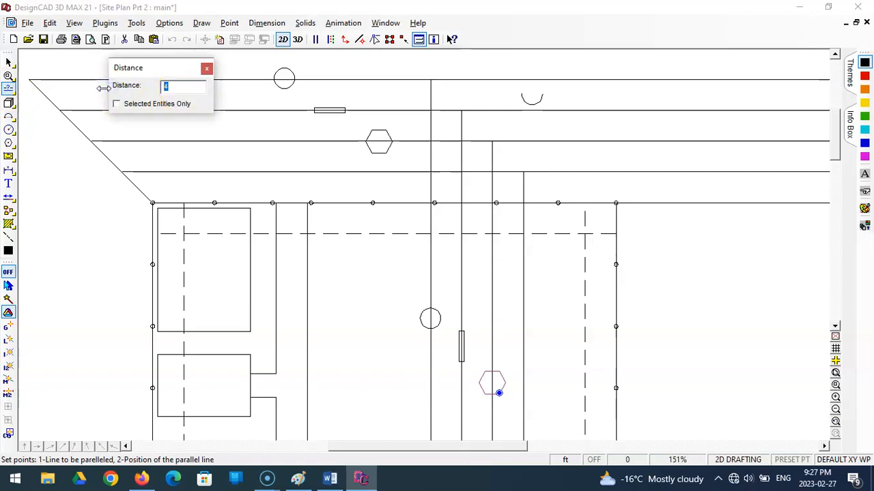
{"action": "type", "text": "3"}
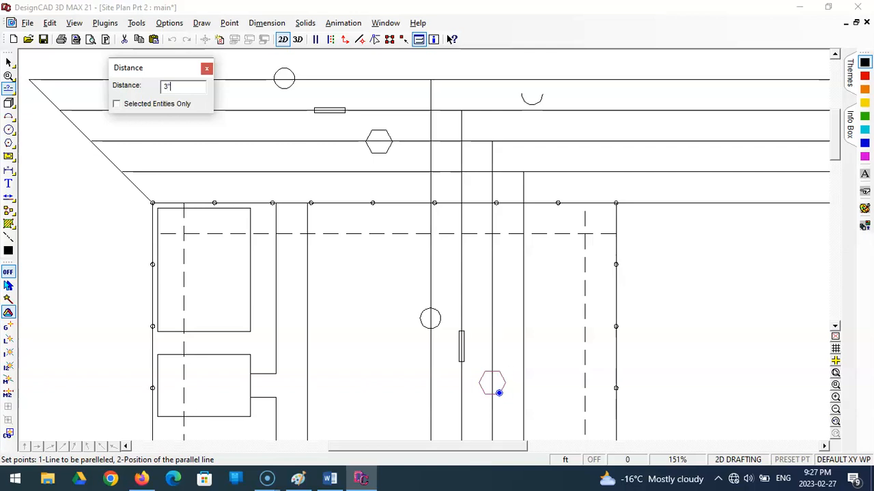
{"action": "left_click", "coordinate": [539, 102]}
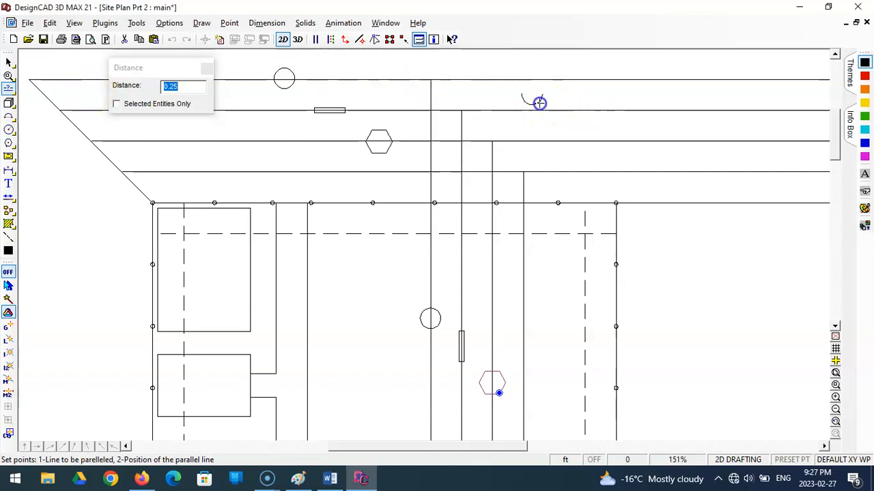
{"action": "left_click", "coordinate": [157, 86]}
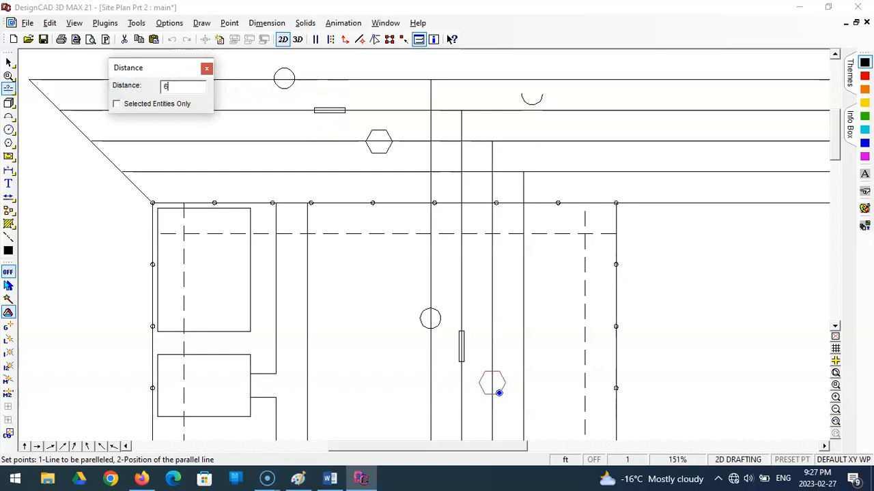
{"action": "key", "text": "Return"}
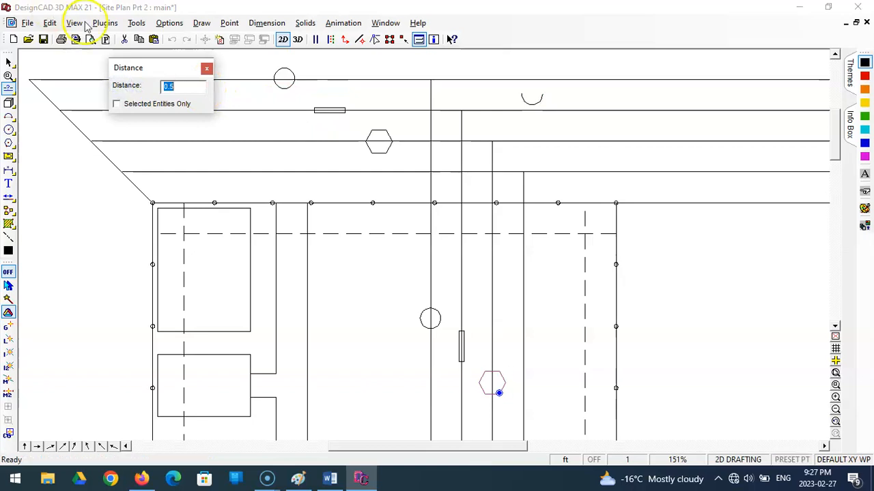
{"action": "left_click", "coordinate": [569, 123]}
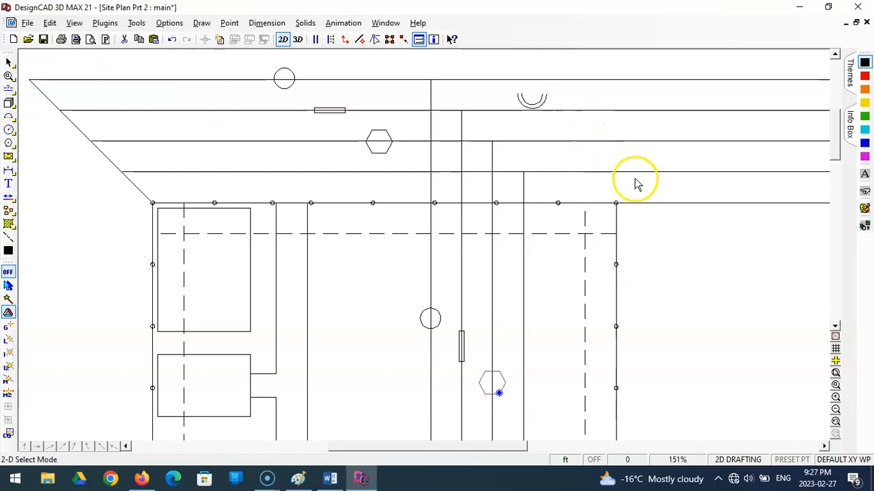
Step: Close the left end of the two parallel arcs with a straight line joining their endpoints
{"action": "left_click", "coordinate": [10, 88]}
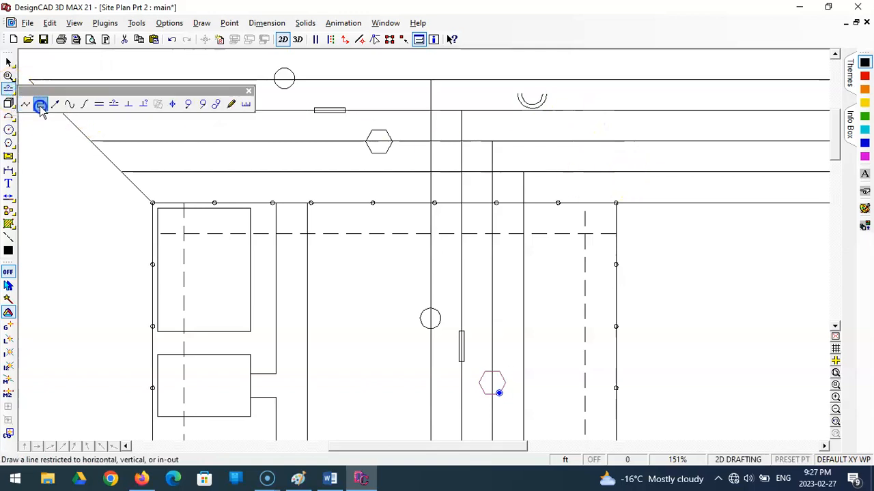
{"action": "left_click", "coordinate": [39, 102]}
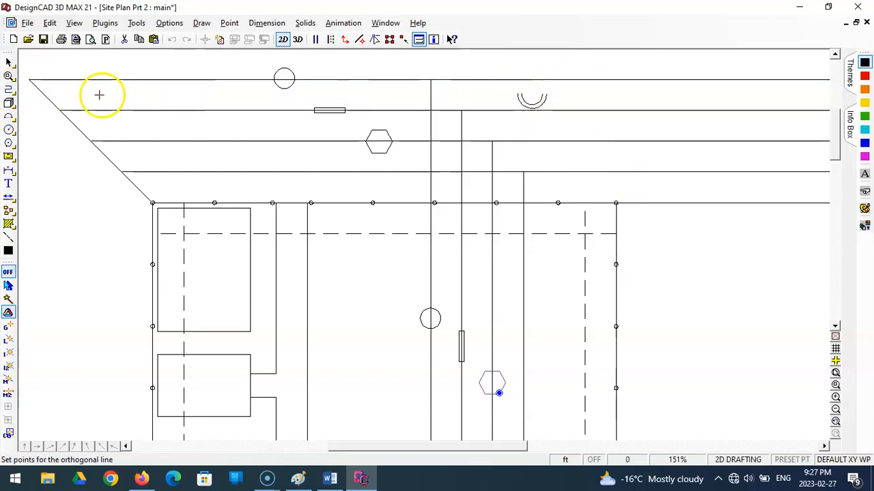
{"action": "left_click", "coordinate": [9, 91]}
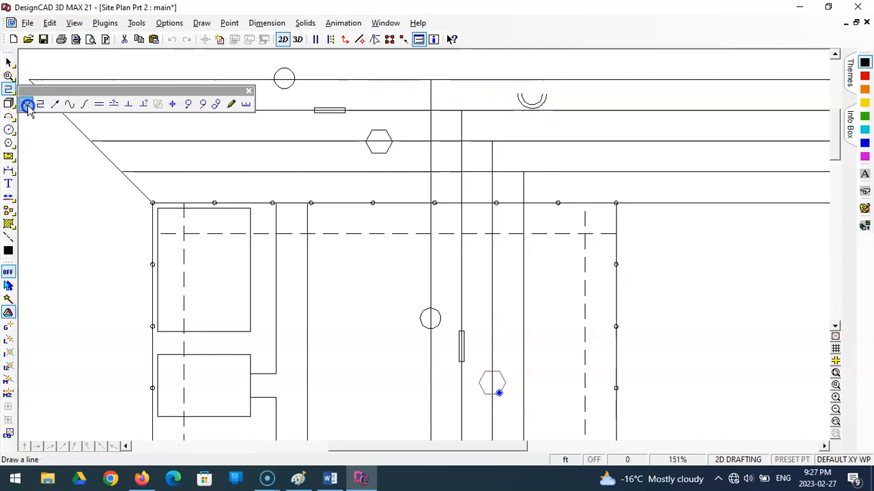
{"action": "left_click", "coordinate": [38, 104]}
{"action": "left_click", "coordinate": [836, 373]}
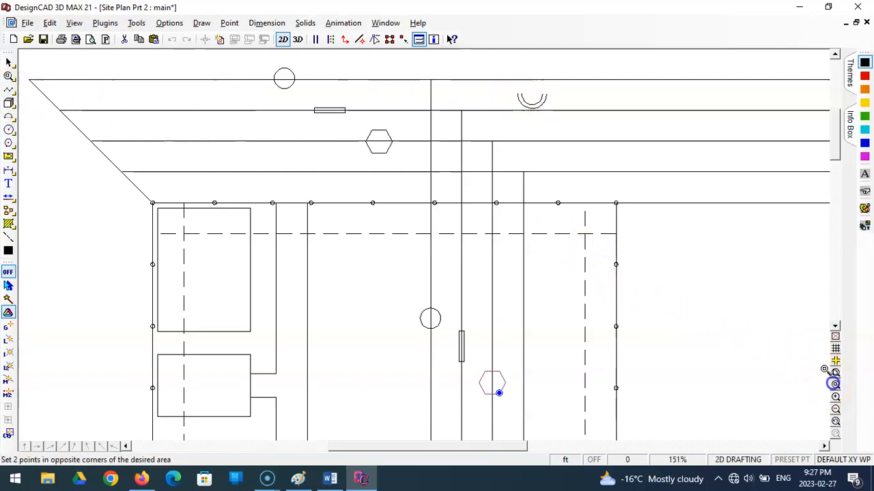
{"action": "left_click", "coordinate": [503, 85]}
{"action": "left_click", "coordinate": [564, 119]}
{"action": "left_click", "coordinate": [218, 140]}
{"action": "left_click", "coordinate": [260, 141]}
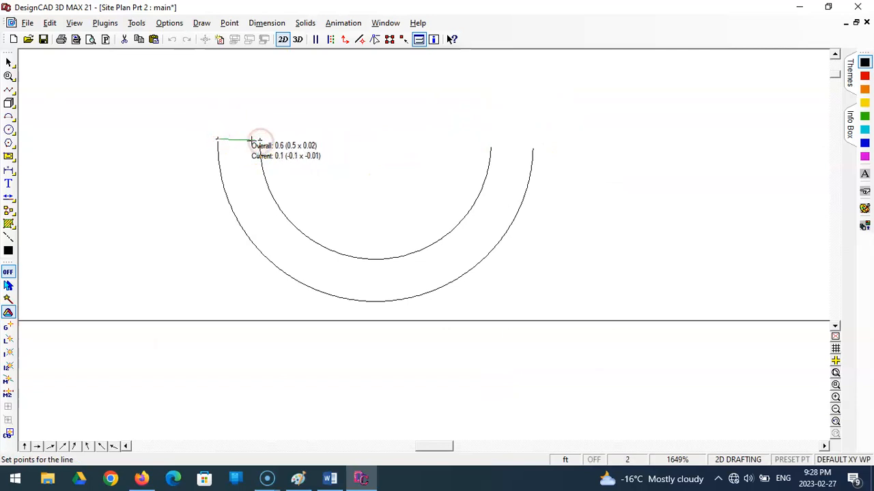
{"action": "key", "text": "Return"}
Step: Close the right end of the parallel arcs with a straight line from the inner to the outer endpoint
{"action": "left_click", "coordinate": [9, 88]}
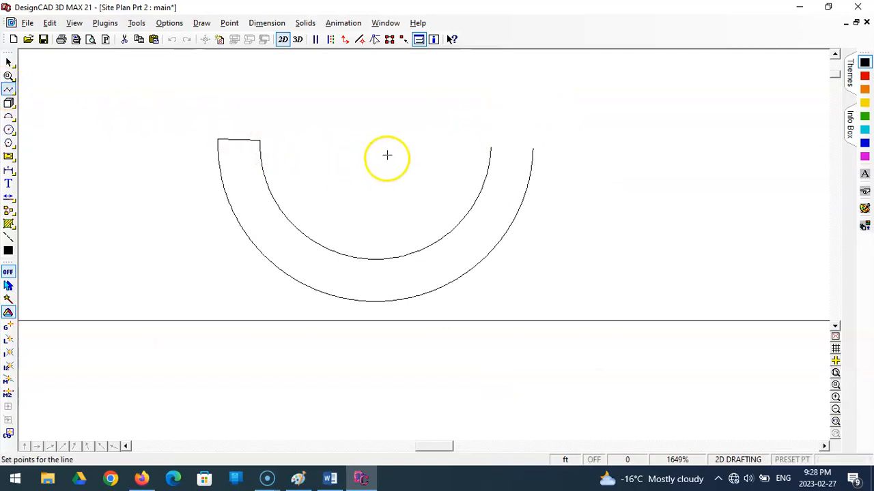
{"action": "left_click", "coordinate": [490, 147]}
{"action": "left_click", "coordinate": [531, 148]}
{"action": "key", "text": "Return"}
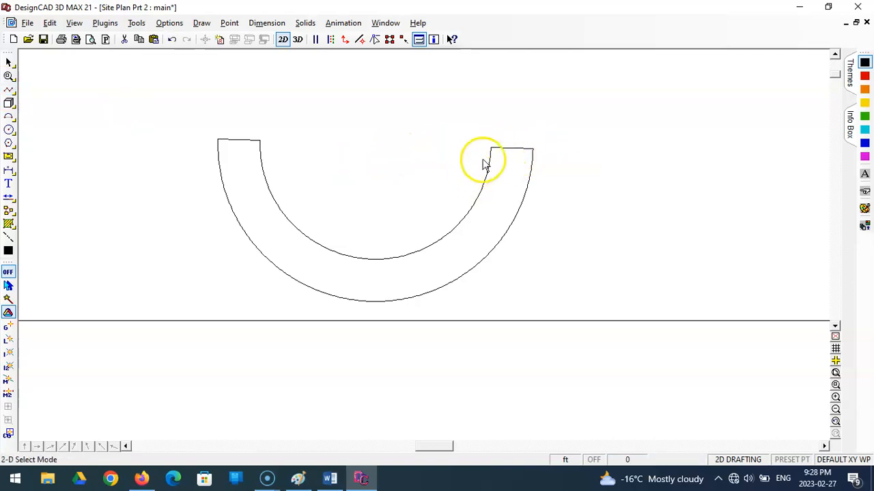
Step: Select both arcs and their end lines and define them as one group
{"action": "left_click", "coordinate": [153, 93]}
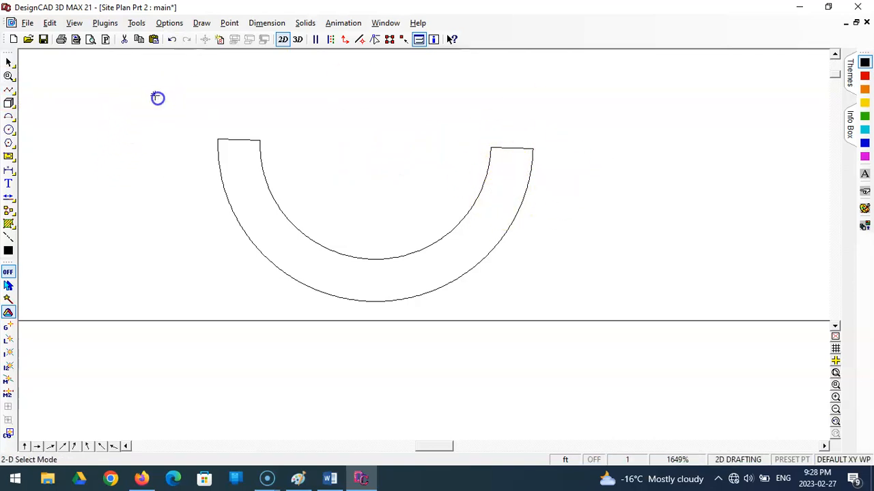
{"action": "left_click", "coordinate": [602, 307]}
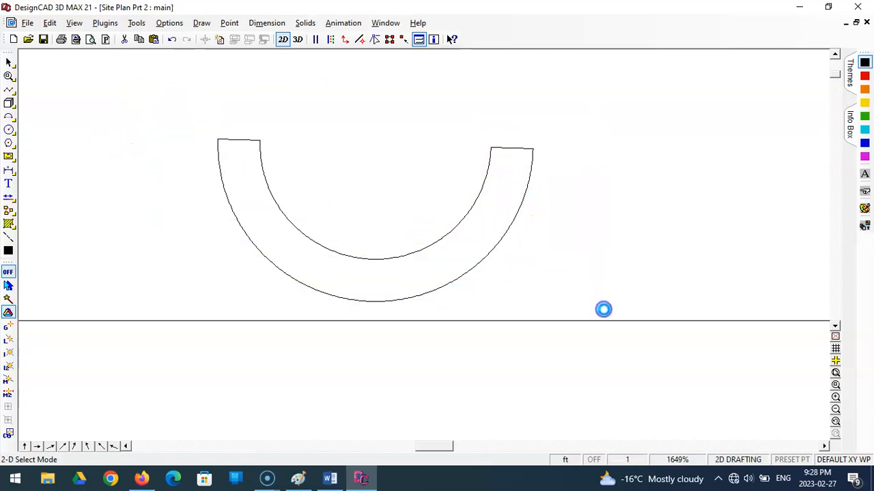
{"action": "left_click", "coordinate": [135, 23]}
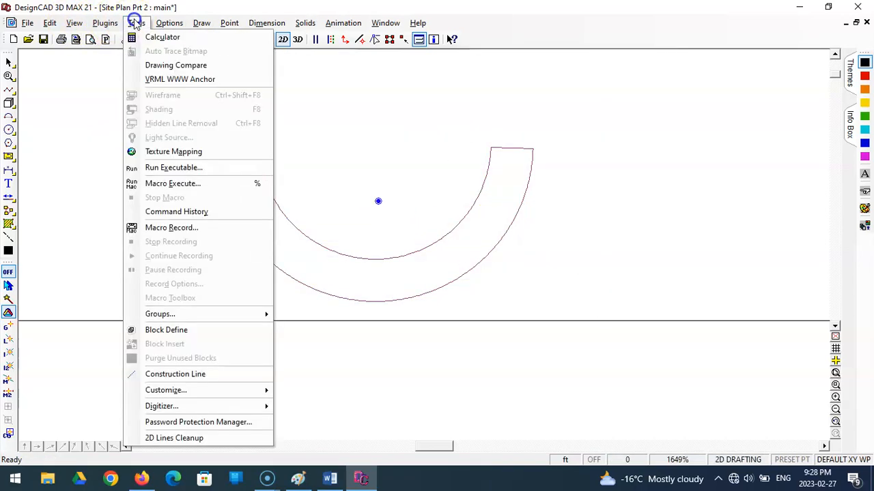
{"action": "mouse_move", "coordinate": [238, 318]}
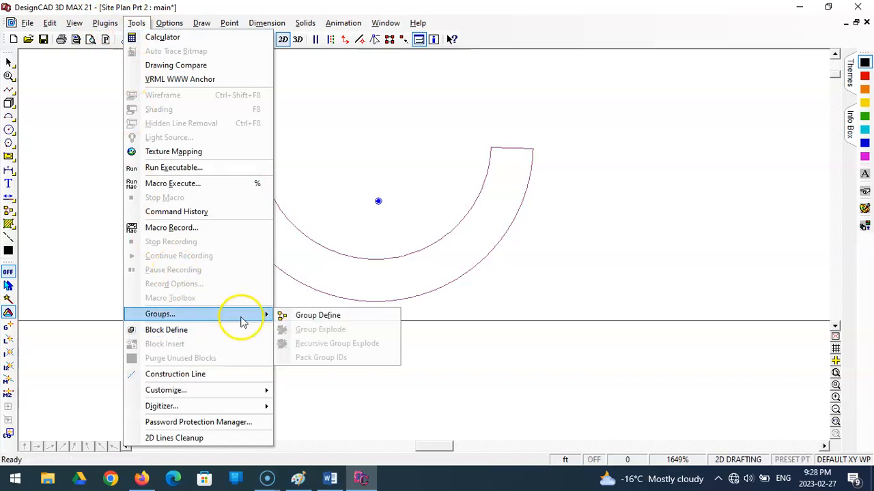
{"action": "left_click", "coordinate": [307, 317]}
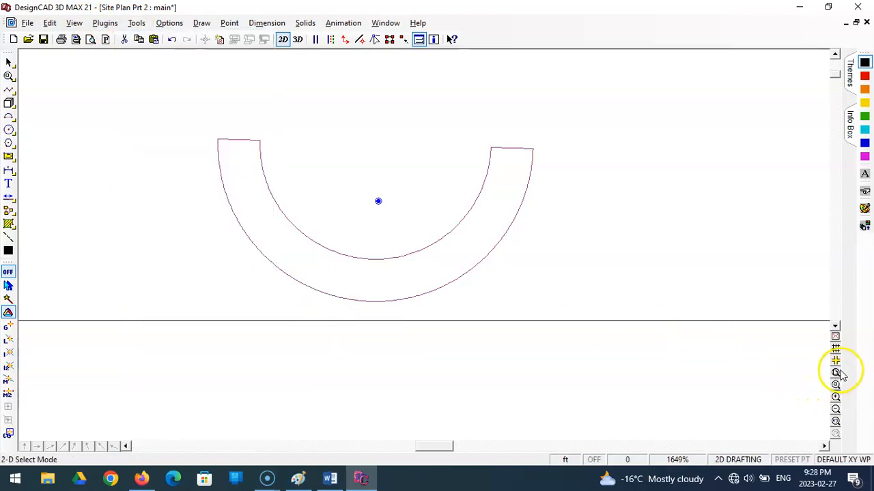
Step: Move the grouped arc symbol onto the first line behind the lot and shift the hexagon slightly left along its line
{"action": "left_click", "coordinate": [835, 422]}
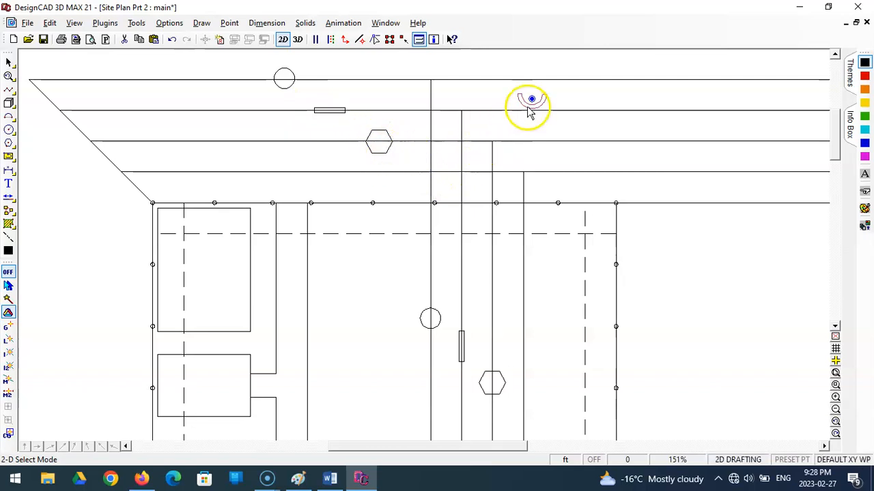
{"action": "left_click_drag", "start_coordinate": [531, 99], "coordinate": [410, 170]}
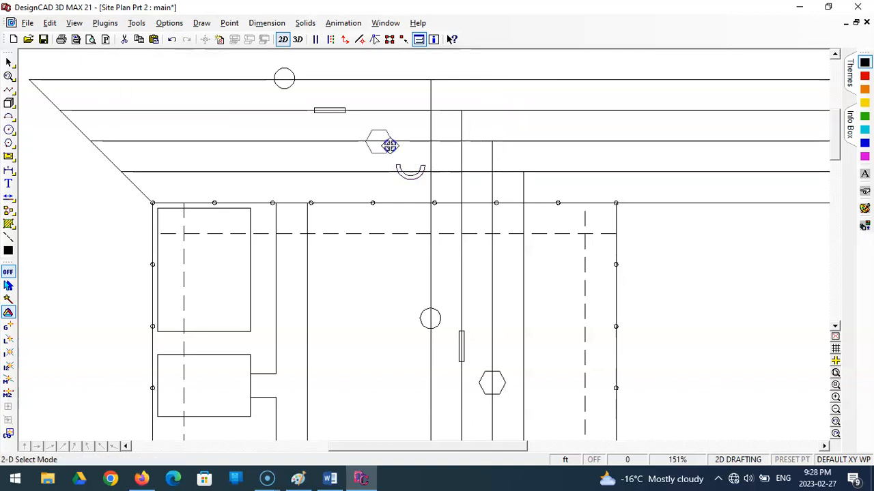
{"action": "left_click_drag", "start_coordinate": [389, 146], "coordinate": [391, 142]}
{"action": "left_click", "coordinate": [391, 144]}
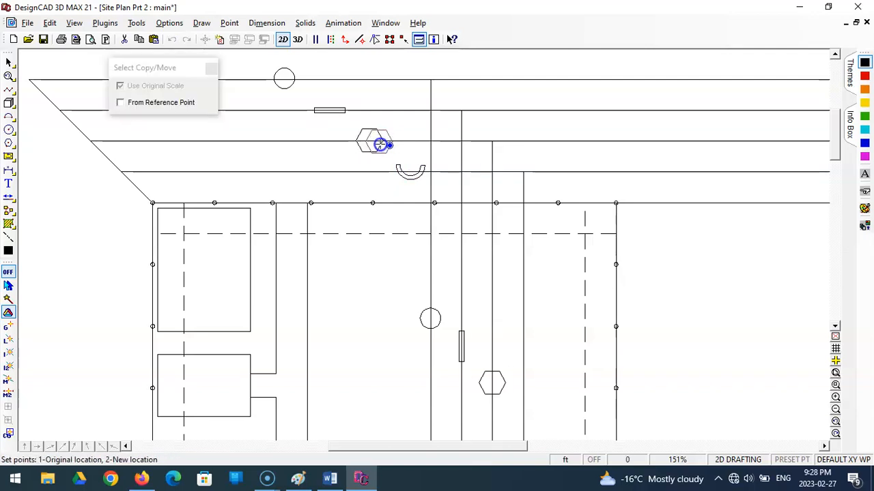
{"action": "left_click", "coordinate": [382, 145]}
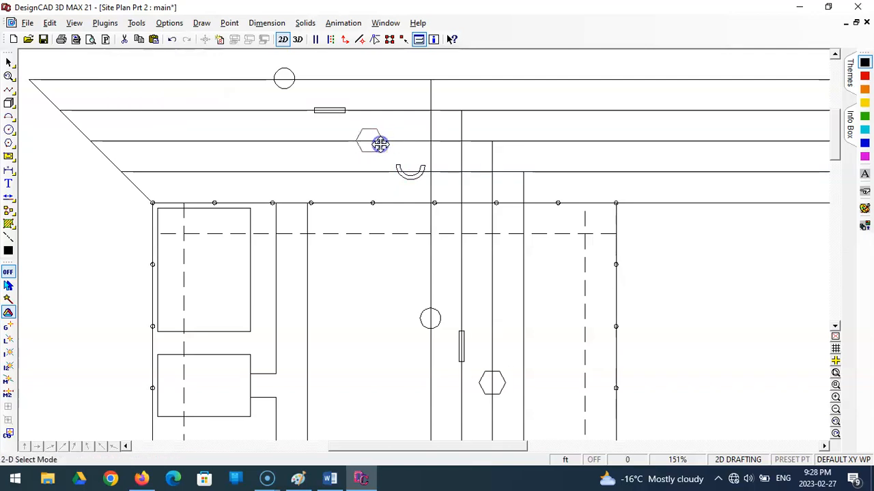
Step: Shift the box slightly left along the third line behind the lot and recentre the circle on the fourth line
{"action": "left_click", "coordinate": [345, 114]}
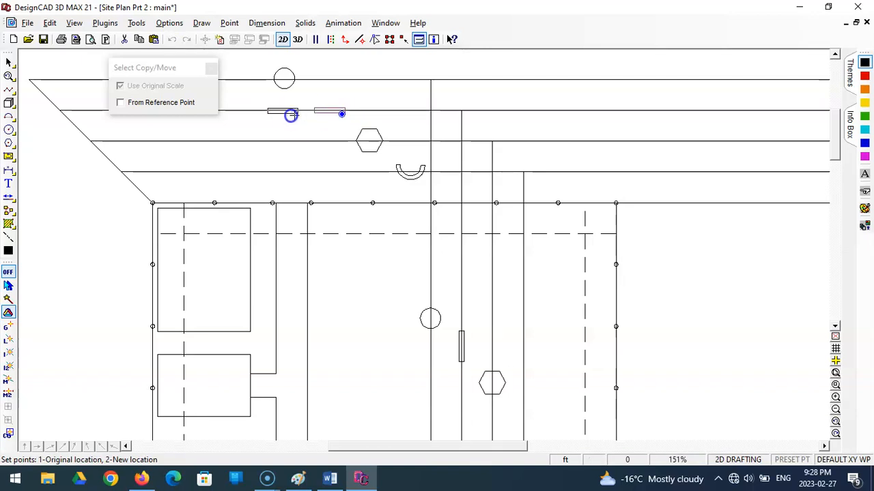
{"action": "left_click", "coordinate": [336, 114]}
{"action": "left_click", "coordinate": [294, 85]}
{"action": "left_click", "coordinate": [294, 85]}
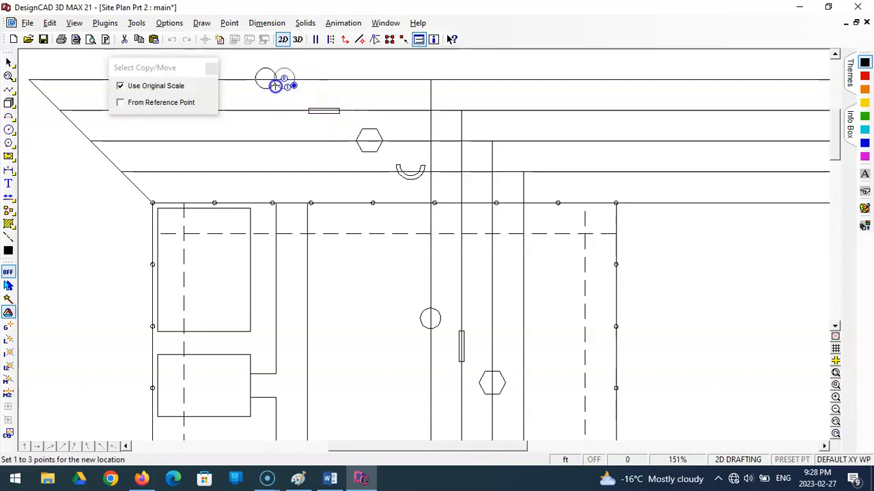
{"action": "left_click", "coordinate": [288, 84]}
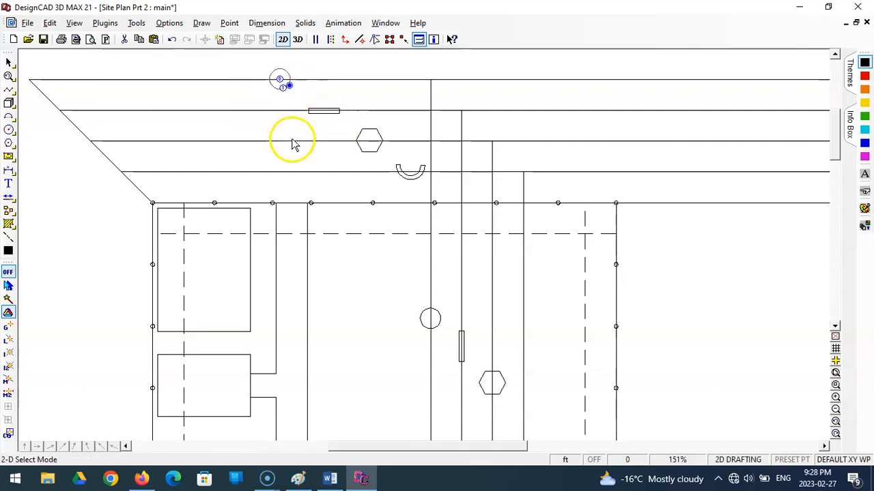
{"action": "left_click", "coordinate": [285, 84]}
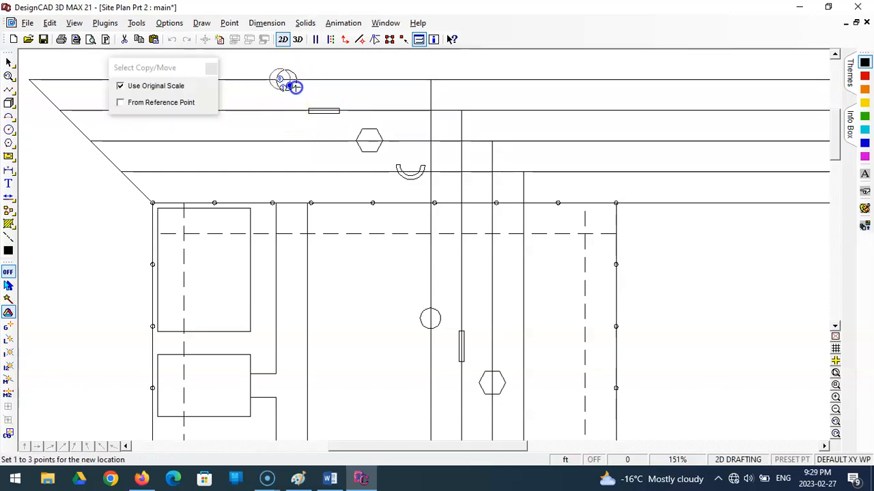
{"action": "left_click", "coordinate": [294, 87]}
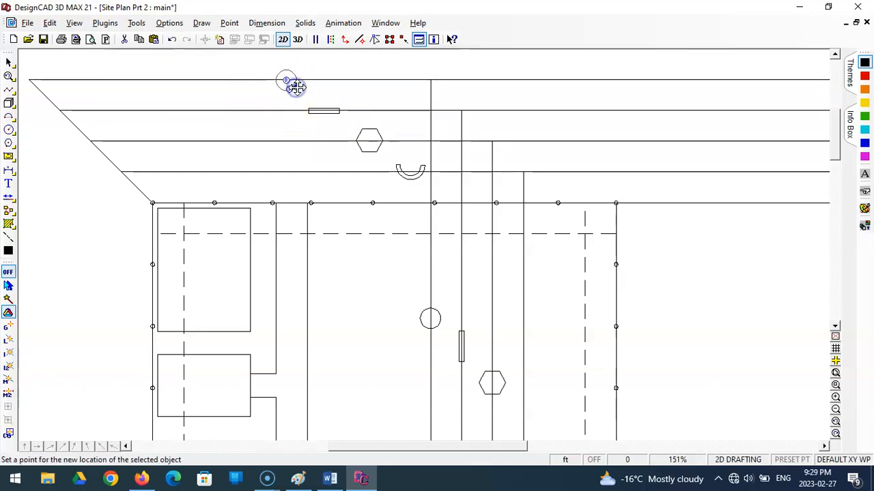
Step: Copy the grouped arc symbol and paste the duplicate over the fourth vertical line from the deck, just below the hexagon
{"action": "left_click", "coordinate": [401, 177]}
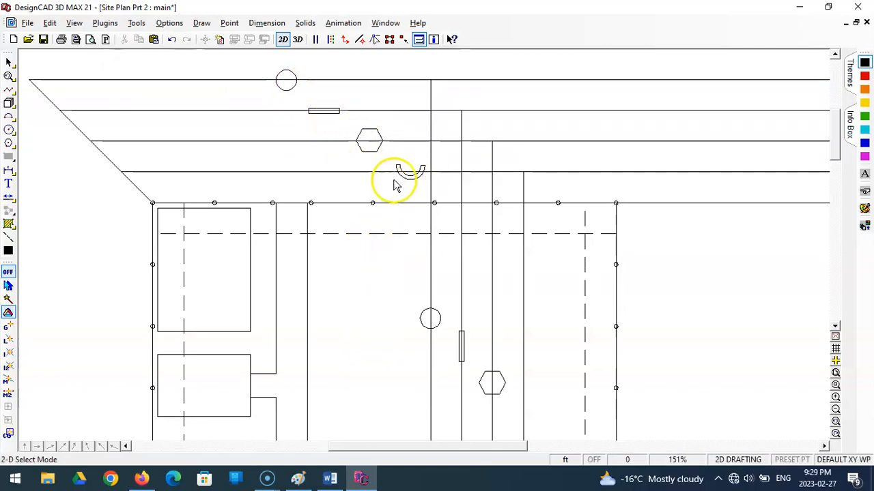
{"action": "key", "text": "ctrl+v"}
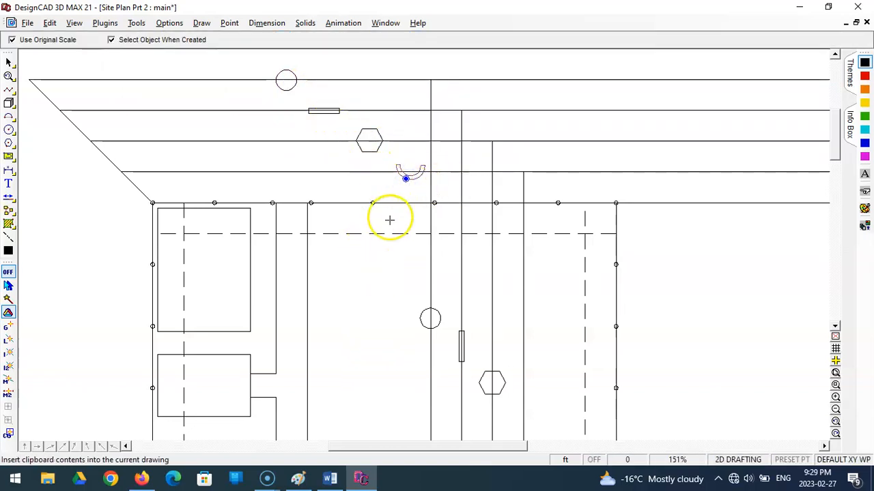
{"action": "scroll", "coordinate": [508, 323], "scroll_direction": "down", "scroll_amount": 2}
{"action": "scroll", "coordinate": [507, 328], "scroll_direction": "down", "scroll_amount": 3}
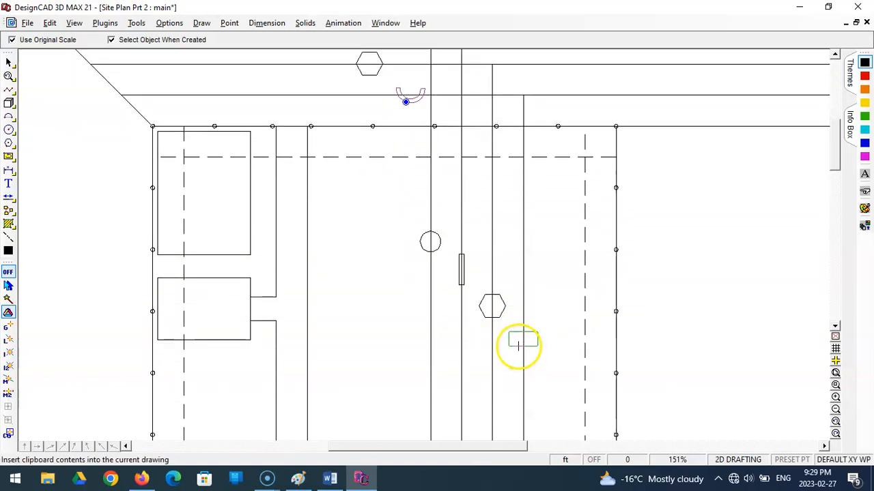
{"action": "left_click", "coordinate": [518, 346]}
{"action": "left_click", "coordinate": [761, 375]}
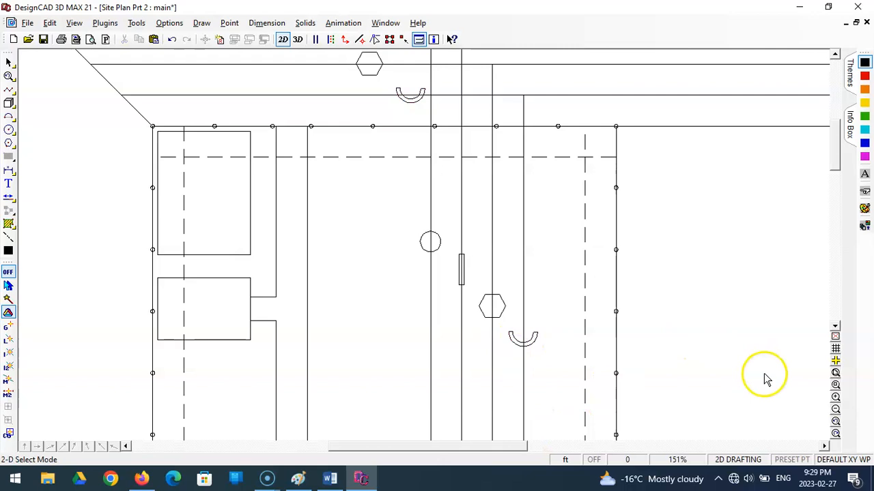
Step: Fit the whole site plan in view and save the drawing
{"action": "left_click", "coordinate": [835, 372]}
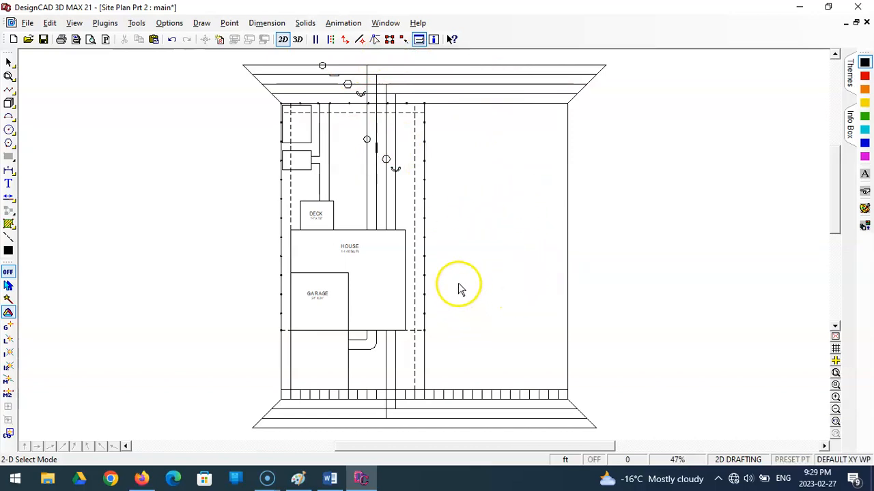
{"action": "left_click", "coordinate": [43, 38]}
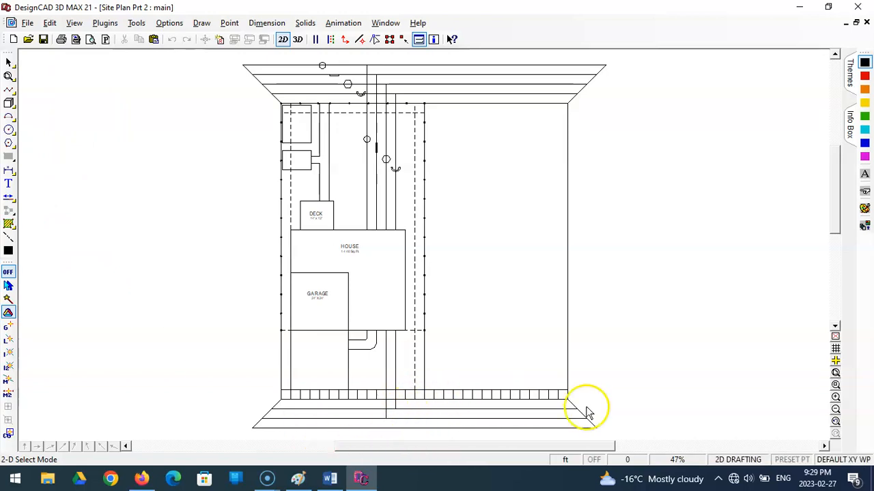
Step: Draw a three-sided vertex polygon in the front yard beside the driveway, with its vertex 1.75 ft directly below its centre
{"action": "left_click", "coordinate": [835, 372]}
{"action": "left_click", "coordinate": [345, 322]}
{"action": "left_click", "coordinate": [409, 423]}
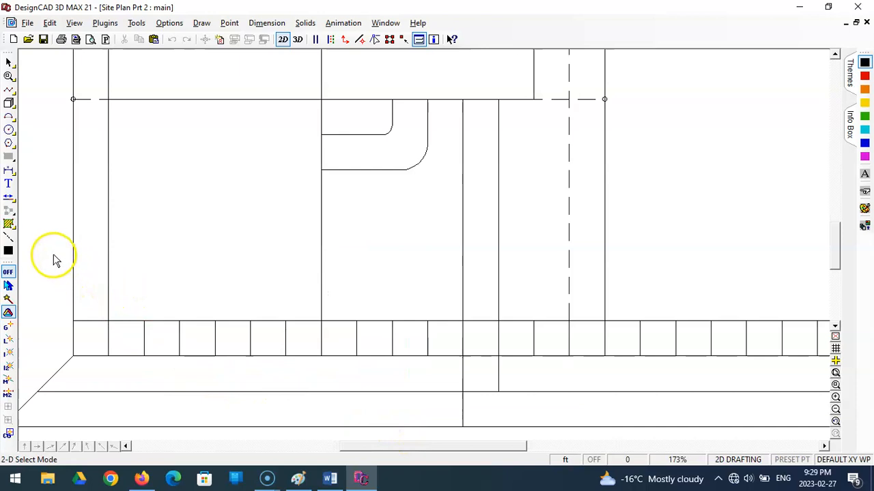
{"action": "left_click", "coordinate": [9, 129]}
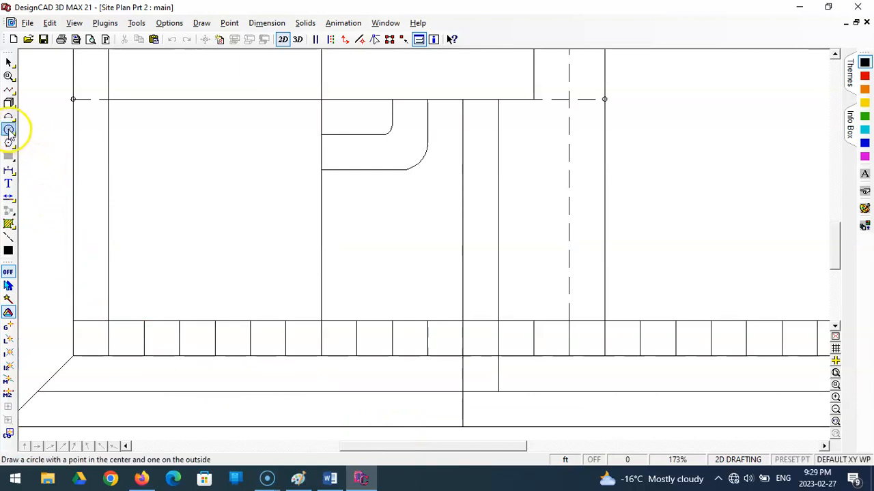
{"action": "left_click", "coordinate": [9, 142]}
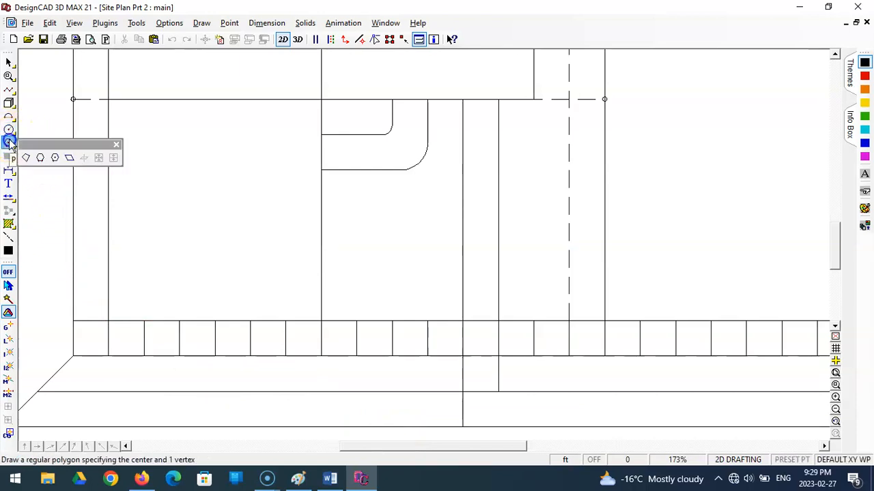
{"action": "left_click", "coordinate": [55, 157]}
{"action": "left_click", "coordinate": [194, 89]}
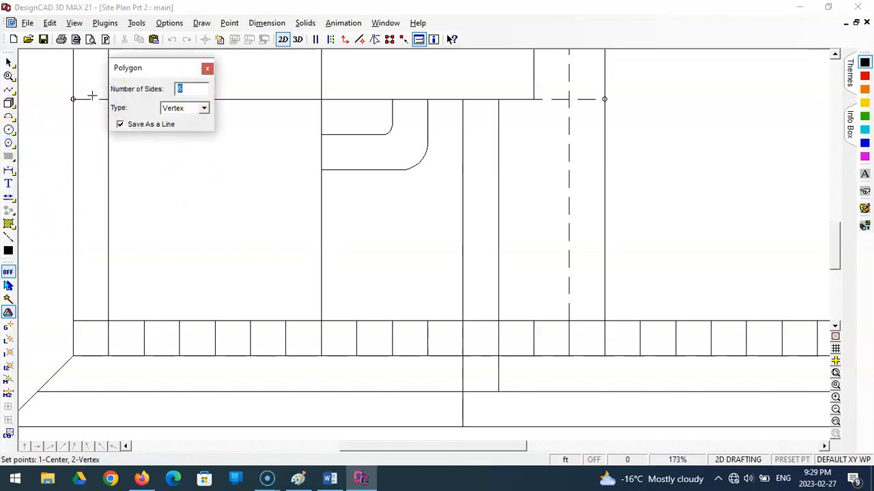
{"action": "left_click", "coordinate": [387, 269]}
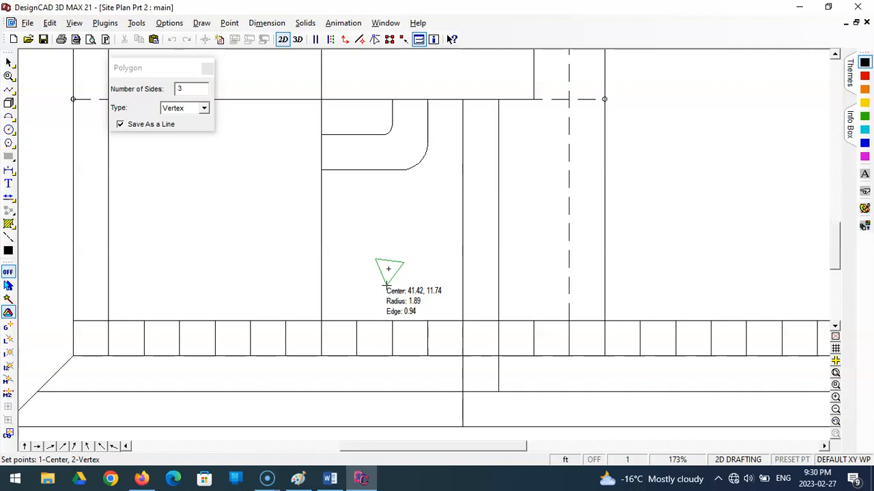
{"action": "key", "text": "apostrophe"}
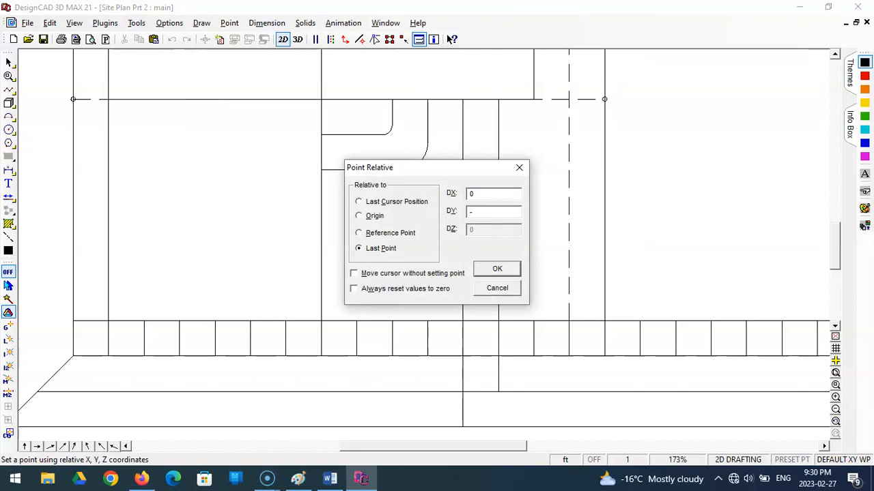
{"action": "key", "text": "Return"}
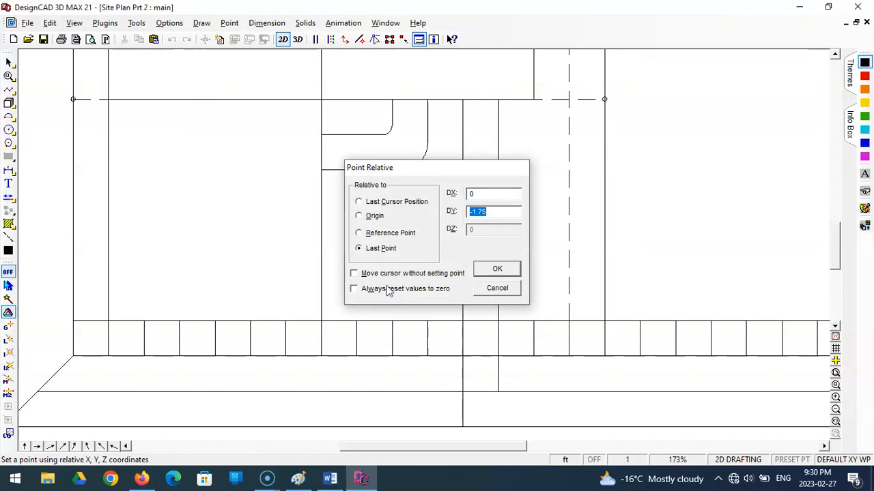
Step: Move the triangle onto the first street line below the sidewalk and paste a copy onto the vertical service line ending there
{"action": "left_click", "coordinate": [392, 279]}
{"action": "left_click", "coordinate": [393, 280]}
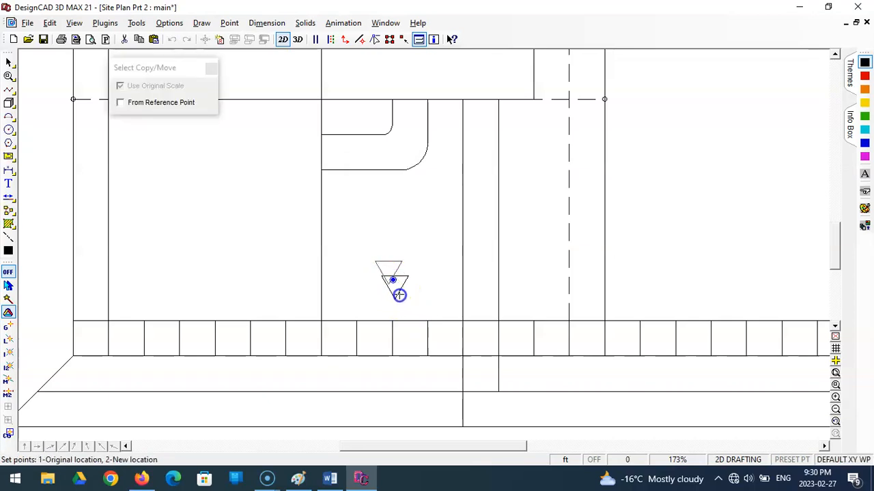
{"action": "left_click", "coordinate": [403, 400]}
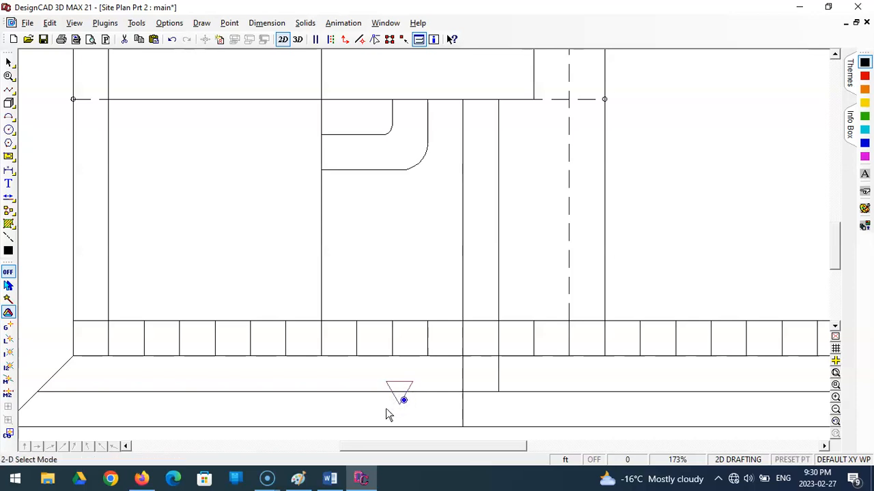
{"action": "key", "text": "ctrl+v"}
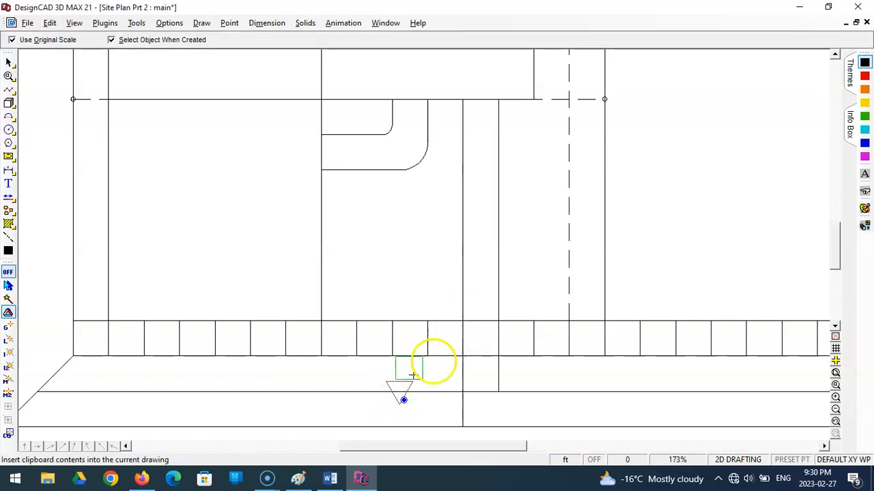
{"action": "left_click", "coordinate": [501, 277]}
{"action": "left_click", "coordinate": [515, 308]}
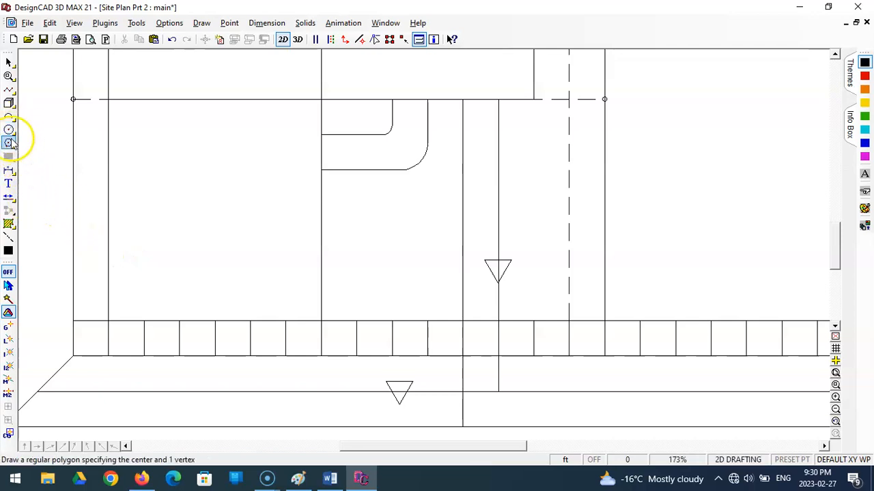
Step: Draw an open three-segment zigzag line about 4.5 ft wide and 1.6 ft high inside the driveway
{"action": "left_click", "coordinate": [9, 90]}
{"action": "left_click", "coordinate": [140, 208]}
{"action": "left_click", "coordinate": [153, 197]}
{"action": "left_click", "coordinate": [166, 209]}
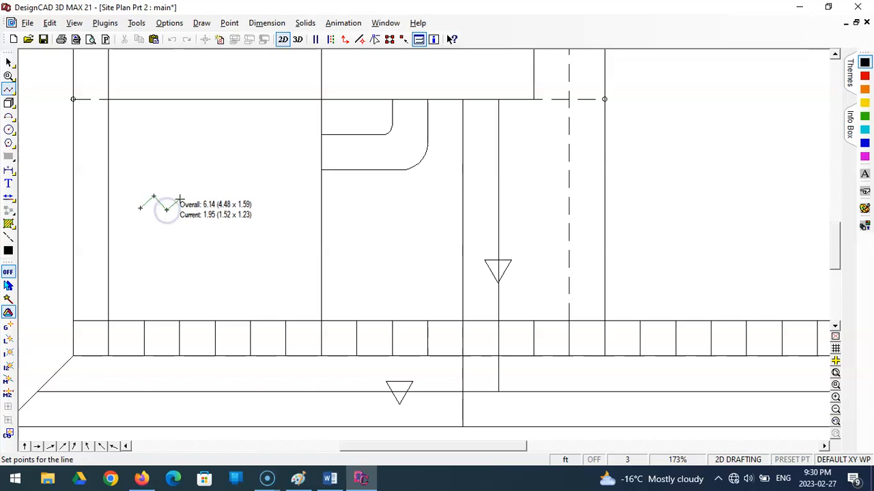
{"action": "left_click", "coordinate": [177, 202]}
{"action": "key", "text": "Return"}
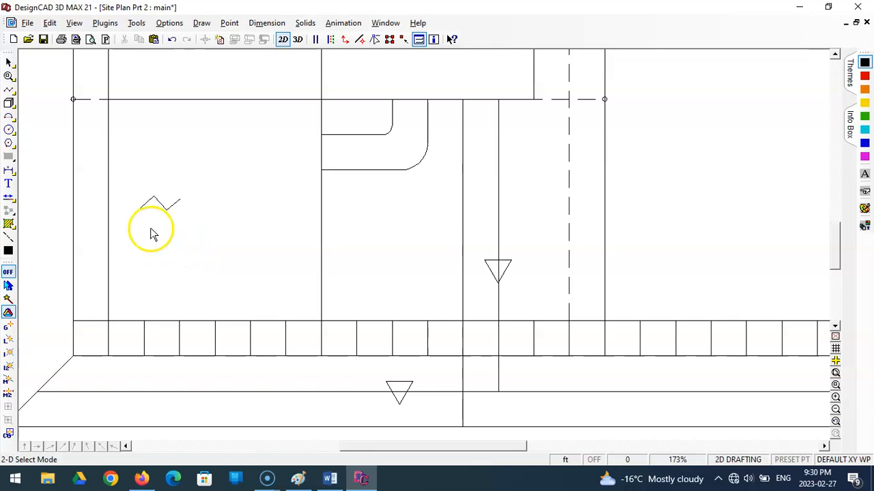
Step: Add a parallel copy of the zigzag line 0.5 ft below it
{"action": "left_click", "coordinate": [8, 90]}
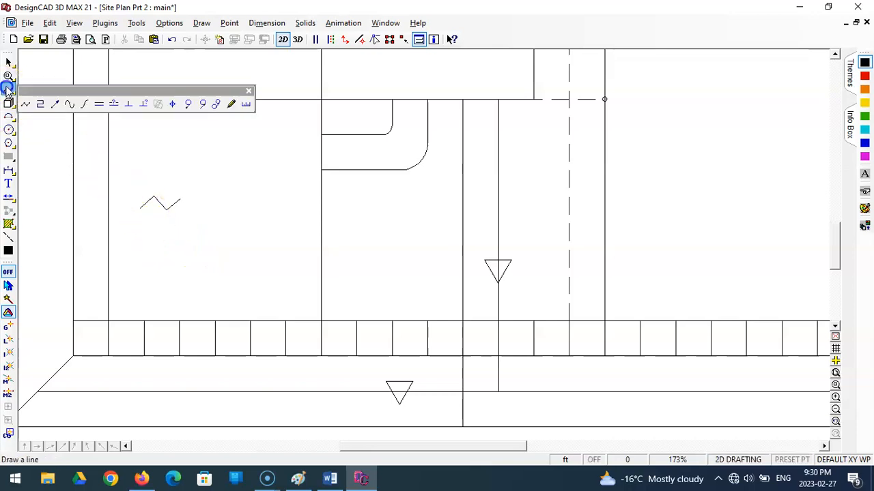
{"action": "left_click", "coordinate": [113, 103]}
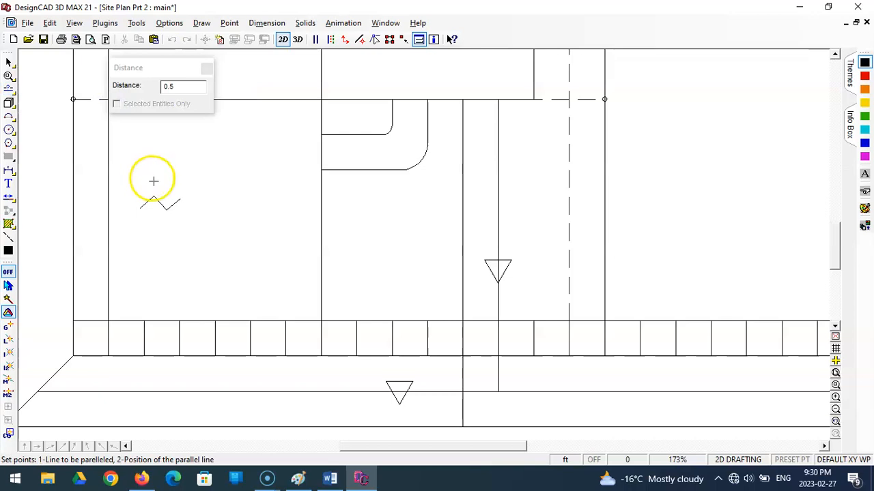
{"action": "key", "text": "Escape"}
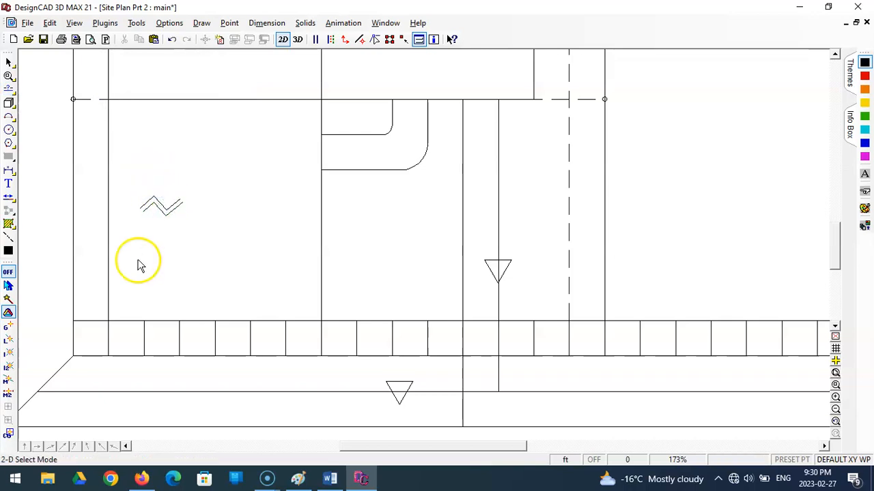
Step: Close both open ends of the double zigzag with short lines joining the matching endpoints
{"action": "left_click", "coordinate": [9, 88]}
{"action": "left_click", "coordinate": [25, 103]}
{"action": "right_click", "coordinate": [139, 209]}
{"action": "right_click", "coordinate": [143, 212]}
{"action": "key", "text": "Return"}
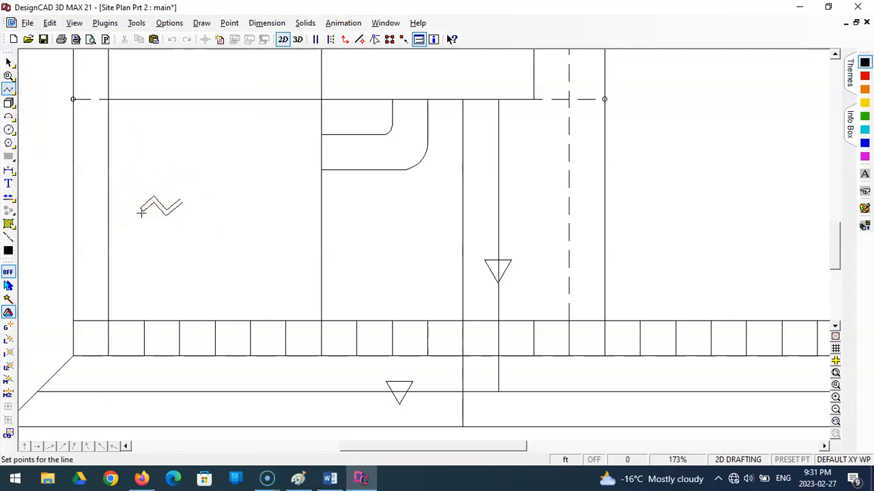
{"action": "right_click", "coordinate": [180, 198]}
{"action": "right_click", "coordinate": [182, 203]}
{"action": "key", "text": "Return"}
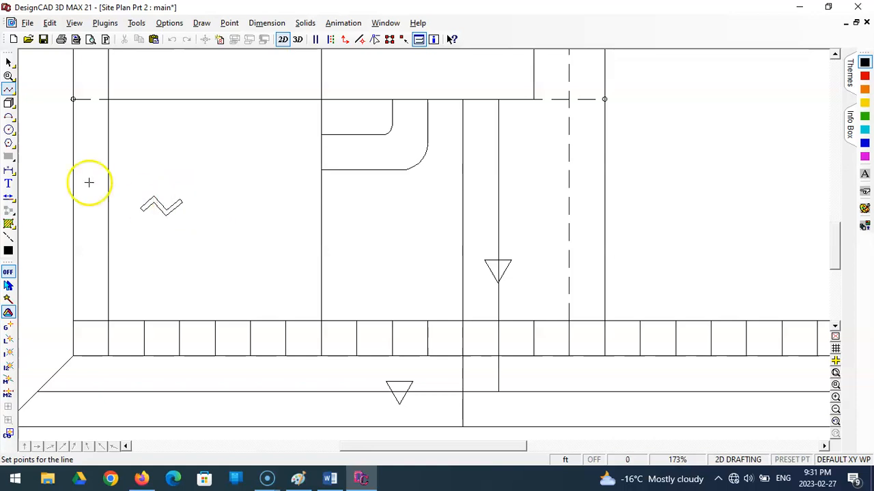
Step: Select all the lines of the zigzag symbol and define them as a group
{"action": "left_click", "coordinate": [9, 62]}
{"action": "left_click_drag", "start_coordinate": [123, 179], "coordinate": [202, 249]}
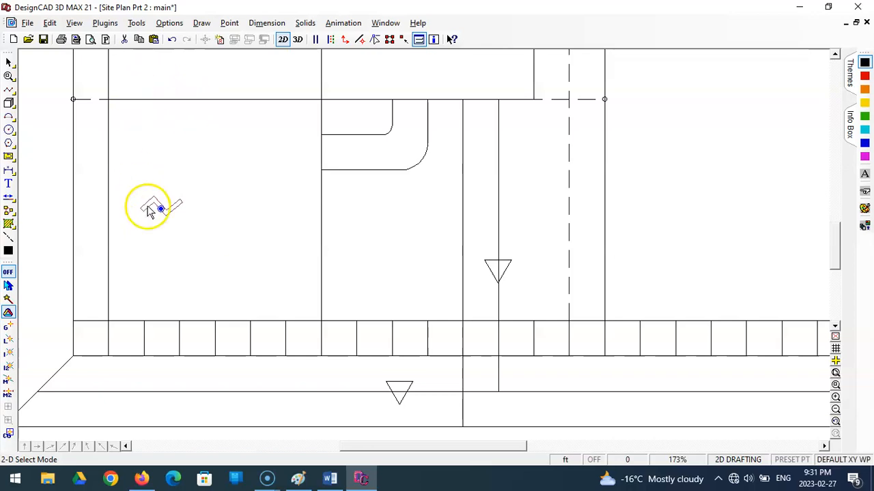
{"action": "left_click_drag", "start_coordinate": [151, 210], "coordinate": [157, 205]}
{"action": "left_click_drag", "start_coordinate": [122, 182], "coordinate": [209, 230]}
{"action": "left_click", "coordinate": [50, 24]}
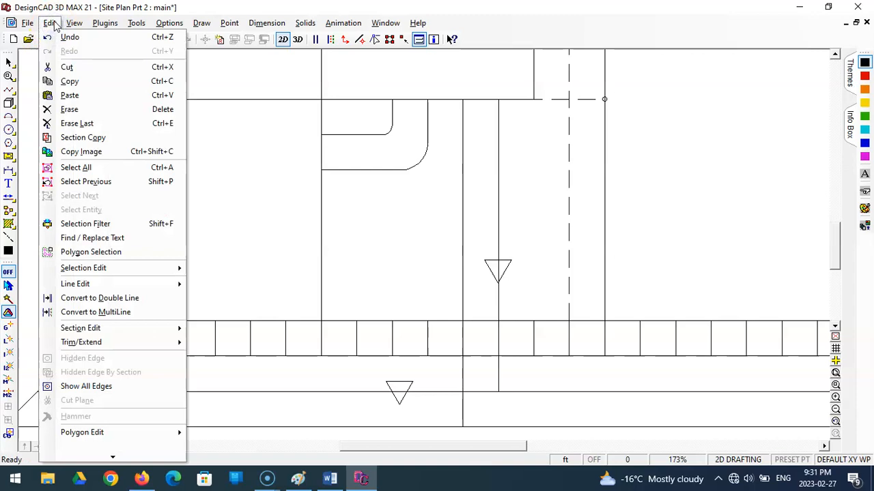
{"action": "mouse_move", "coordinate": [140, 25]}
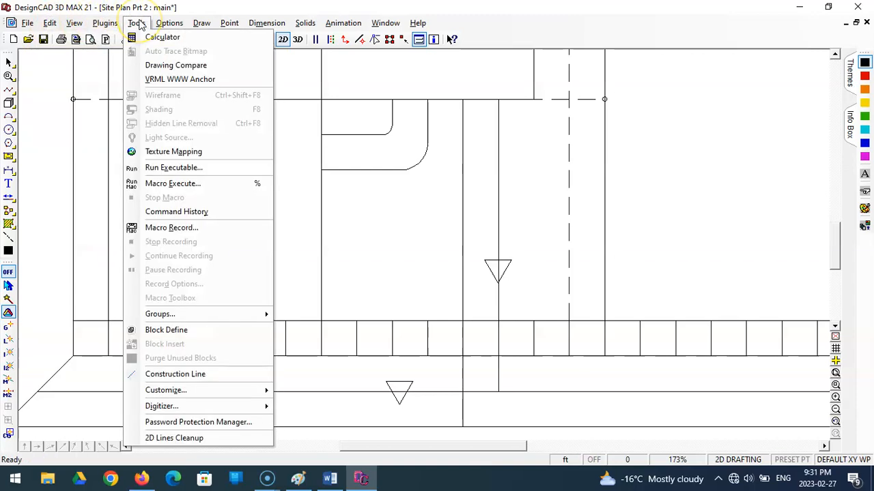
{"action": "mouse_move", "coordinate": [195, 316]}
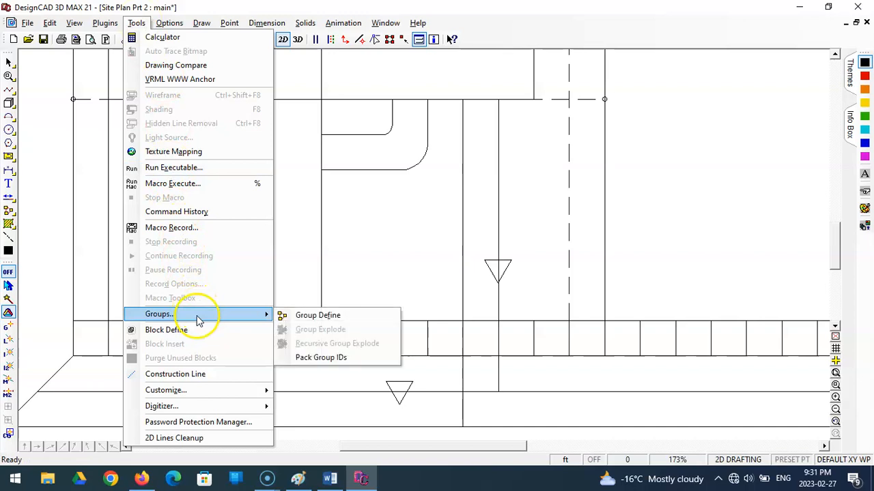
{"action": "left_click", "coordinate": [318, 315]}
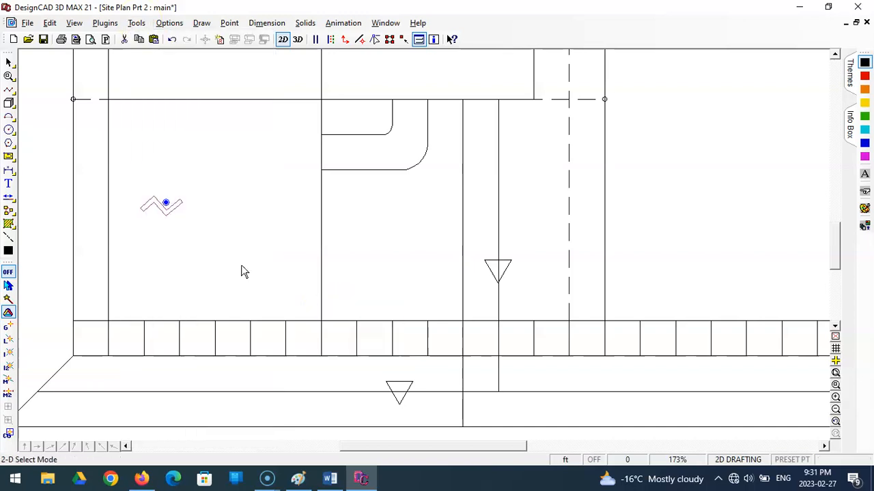
Step: Move the grouped zigzag onto the longer vertical service line and paste a copy onto the second street line below the sidewalk
{"action": "left_click_drag", "start_coordinate": [165, 202], "coordinate": [225, 211]}
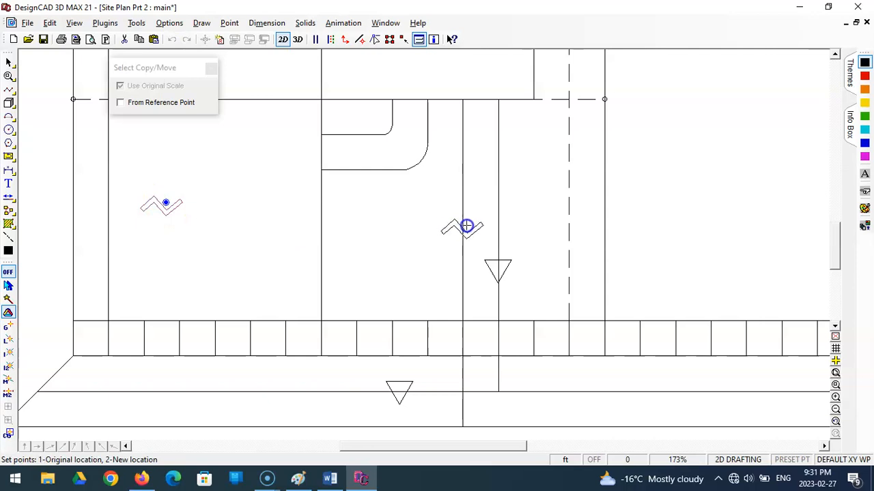
{"action": "left_click", "coordinate": [466, 226]}
{"action": "key", "text": "ctrl+v"}
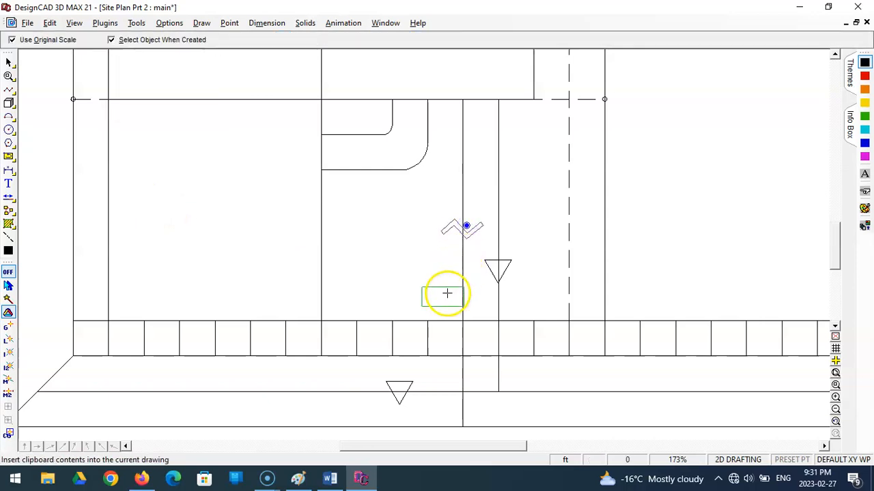
{"action": "left_click", "coordinate": [350, 422]}
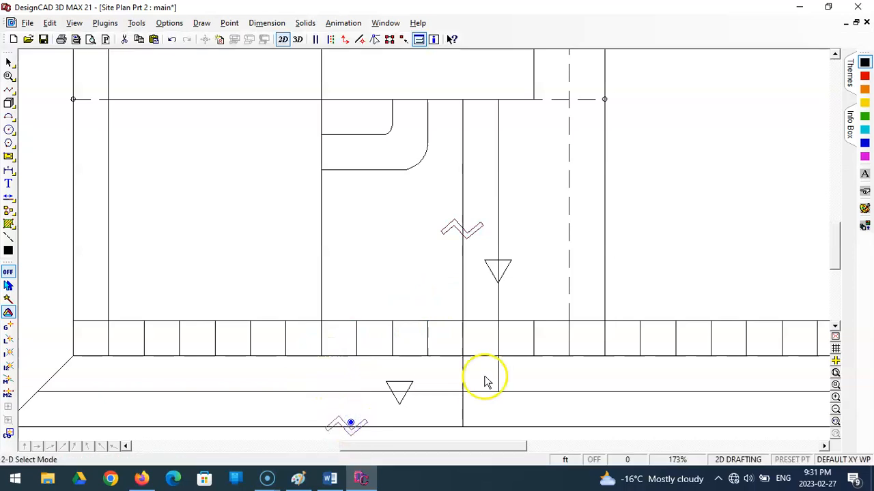
Step: Open the Symbol Library with the back yard above the deck in view
{"action": "left_click", "coordinate": [835, 373]}
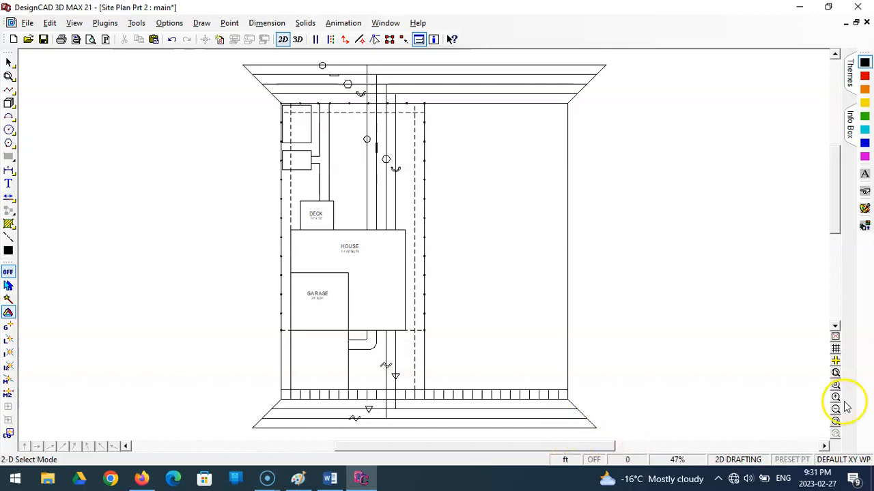
{"action": "left_click", "coordinate": [835, 373]}
{"action": "left_click", "coordinate": [262, 88]}
{"action": "left_click", "coordinate": [446, 239]}
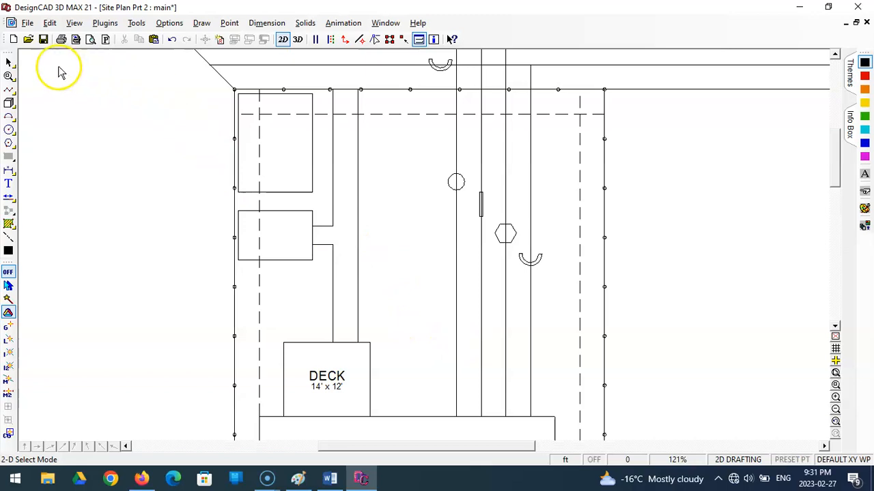
{"action": "left_click", "coordinate": [27, 23]}
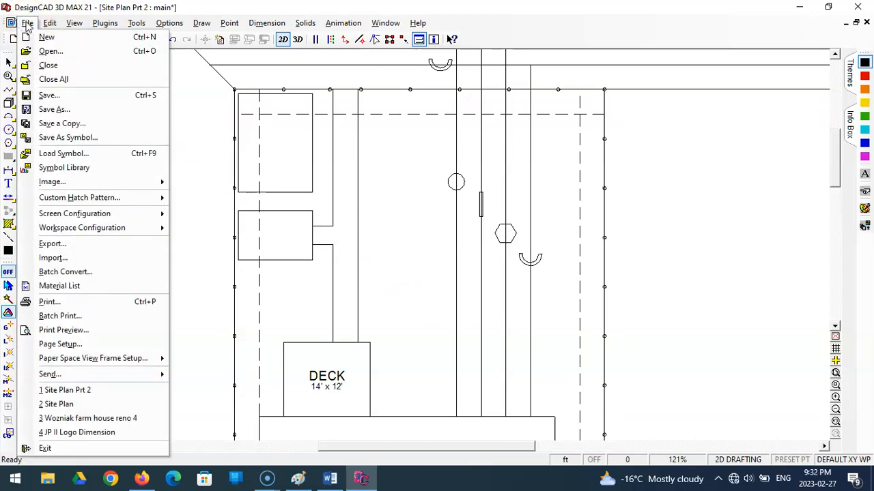
{"action": "left_click", "coordinate": [64, 168]}
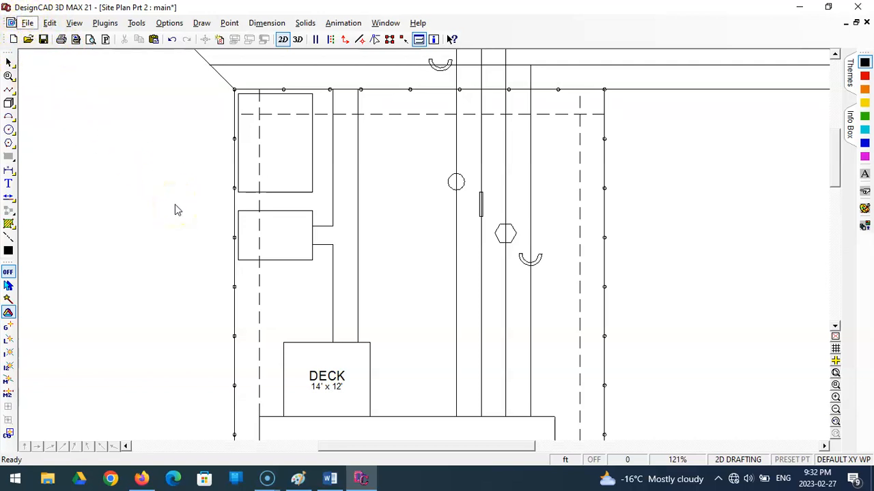
{"action": "key", "text": "y"}
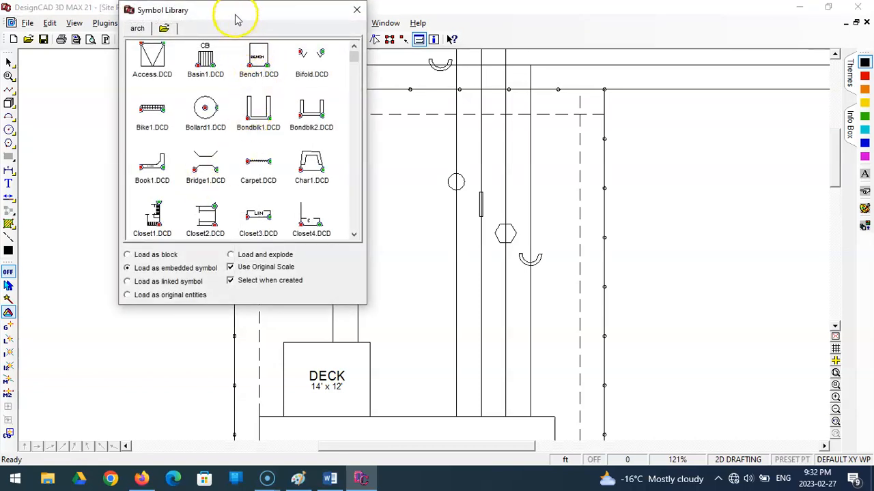
{"action": "left_click_drag", "start_coordinate": [234, 14], "coordinate": [212, 73]}
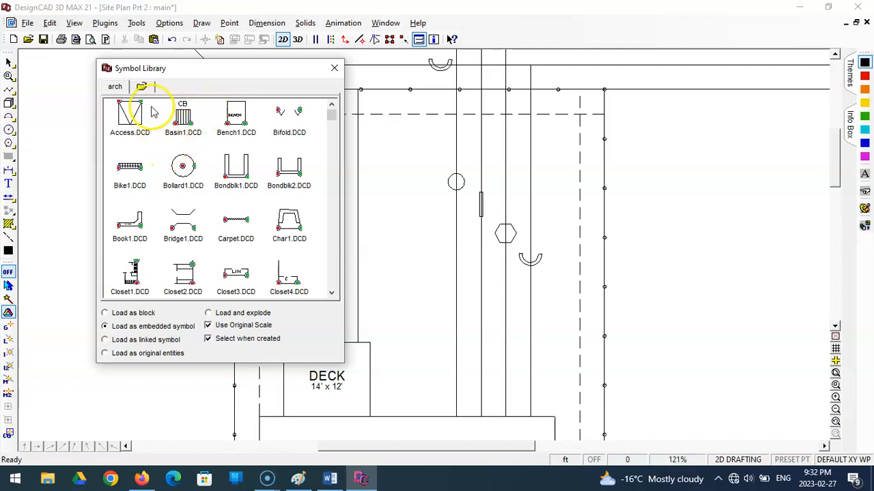
Step: Check the symbol category folders in the 2D Symbols directory and cancel the path selection
{"action": "left_click", "coordinate": [141, 87]}
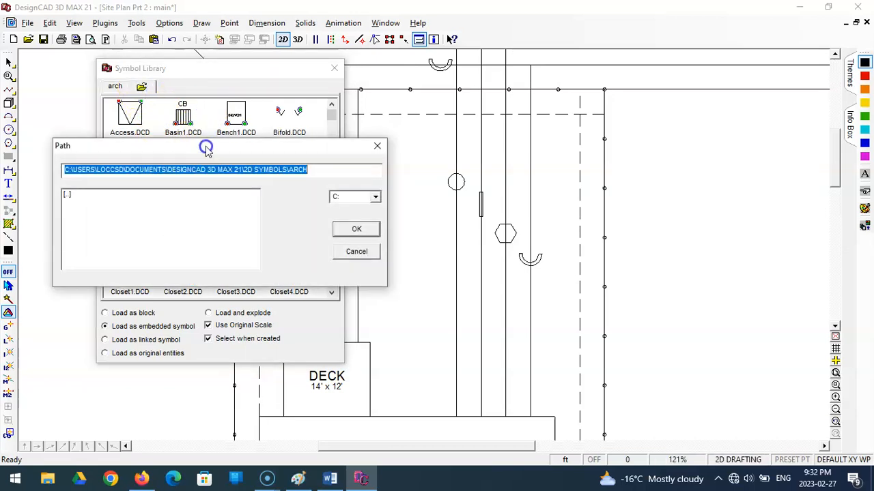
{"action": "double_click", "coordinate": [67, 195]}
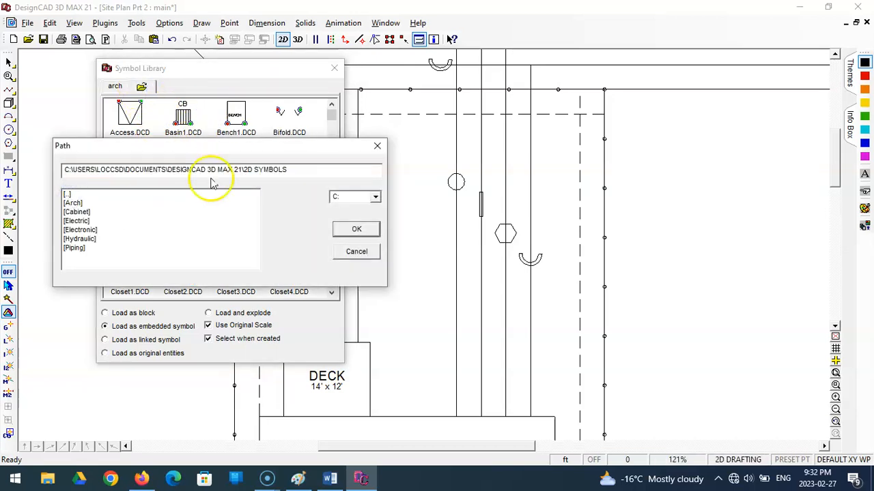
{"action": "left_click", "coordinate": [369, 251]}
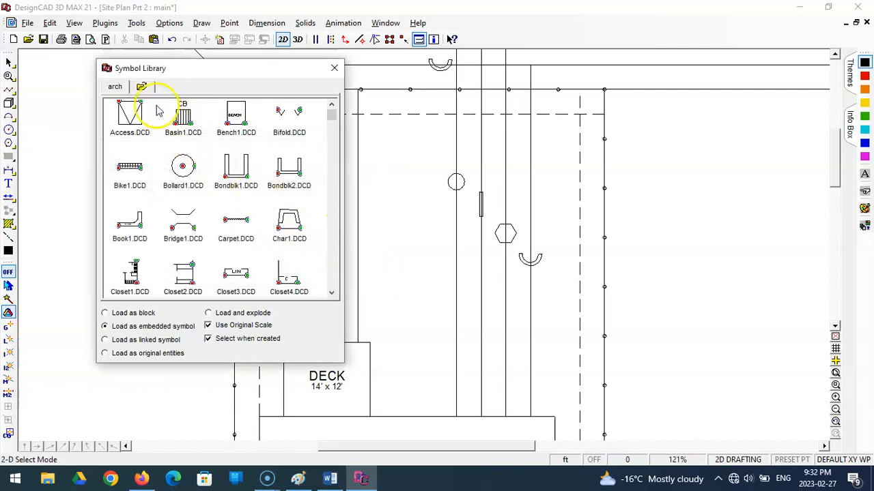
Step: Set the Symbol Library's path to the Arch folder inside 2D Symbols
{"action": "left_click", "coordinate": [142, 87]}
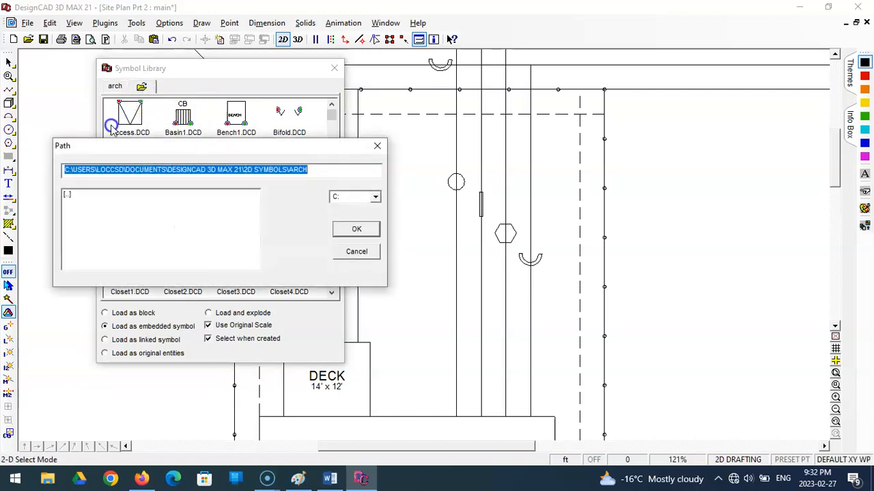
{"action": "double_click", "coordinate": [71, 196]}
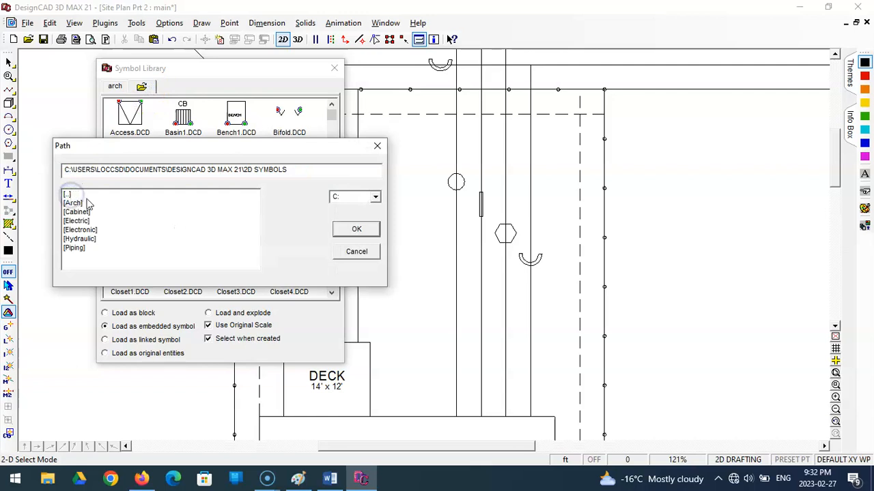
{"action": "double_click", "coordinate": [73, 203]}
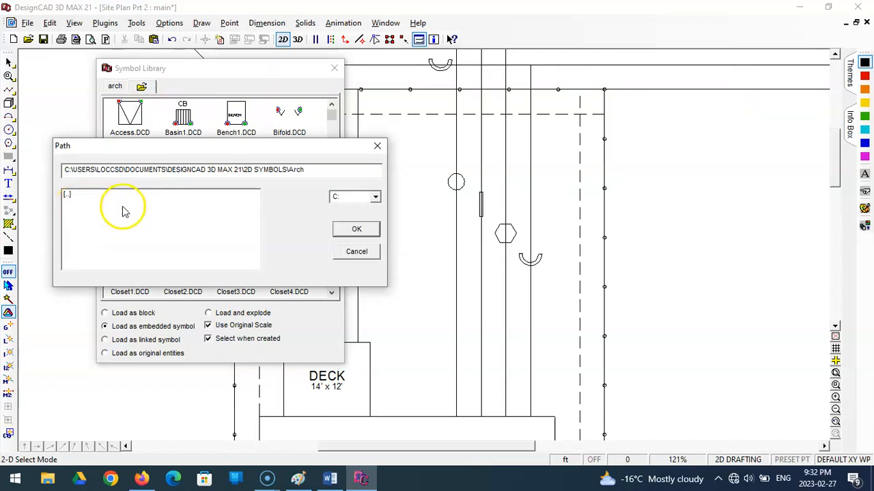
{"action": "left_click", "coordinate": [348, 232]}
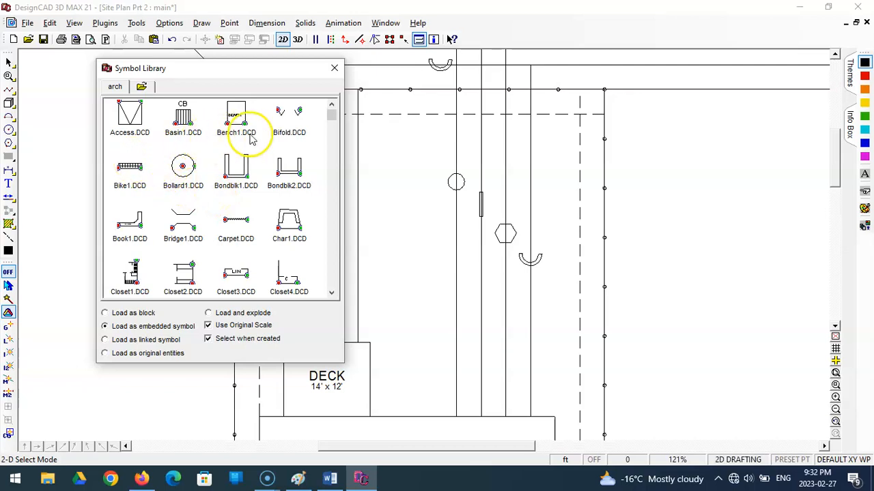
Step: Look through the architectural symbols from the plants to the end of the list, with the library window moved aside
{"action": "left_click_drag", "start_coordinate": [330, 118], "coordinate": [321, 204]}
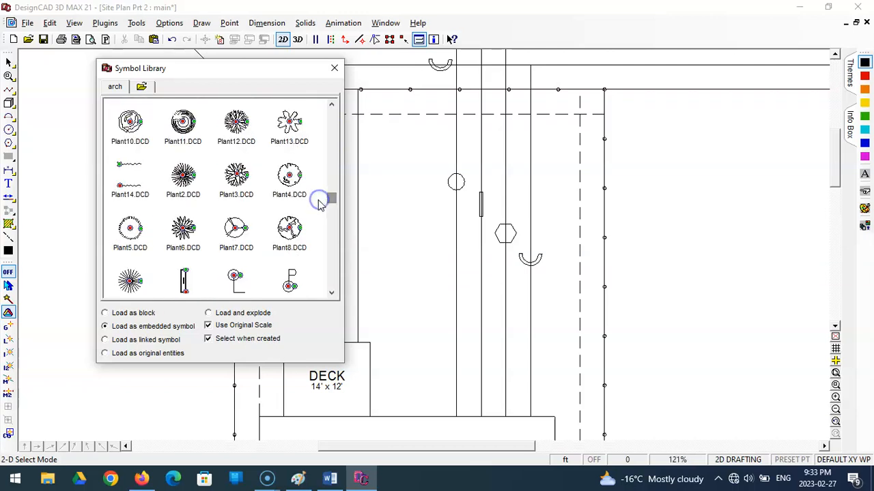
{"action": "left_click_drag", "start_coordinate": [260, 76], "coordinate": [185, 83]}
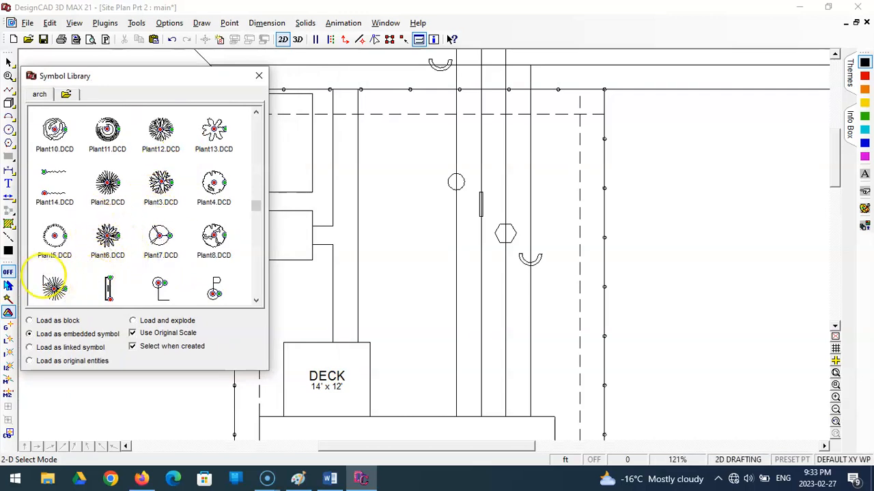
{"action": "scroll", "coordinate": [122, 234], "scroll_direction": "down", "scroll_amount": 1}
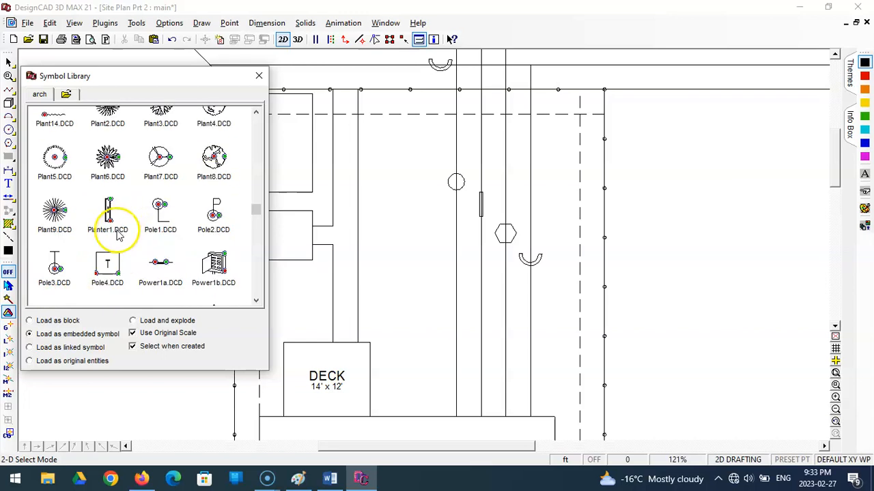
{"action": "scroll", "coordinate": [116, 236], "scroll_direction": "down", "scroll_amount": 7}
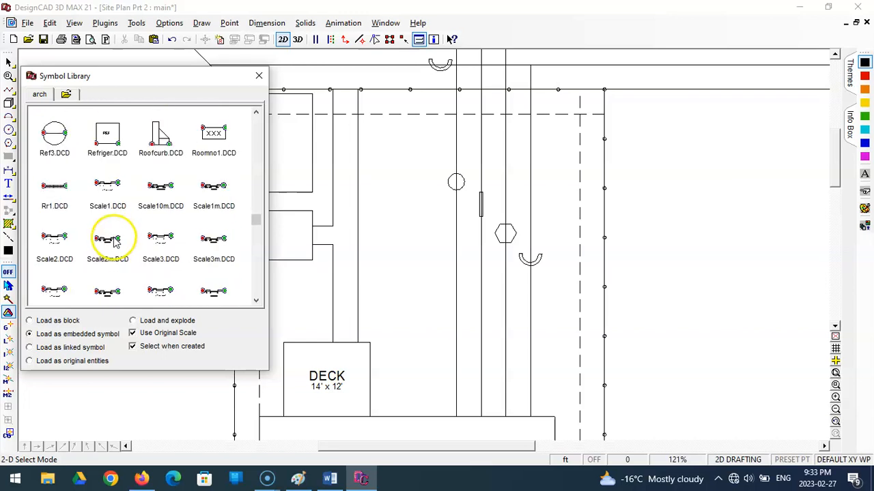
{"action": "scroll", "coordinate": [112, 244], "scroll_direction": "down", "scroll_amount": 3}
{"action": "scroll", "coordinate": [113, 244], "scroll_direction": "down", "scroll_amount": 6}
{"action": "scroll", "coordinate": [112, 239], "scroll_direction": "down", "scroll_amount": 6}
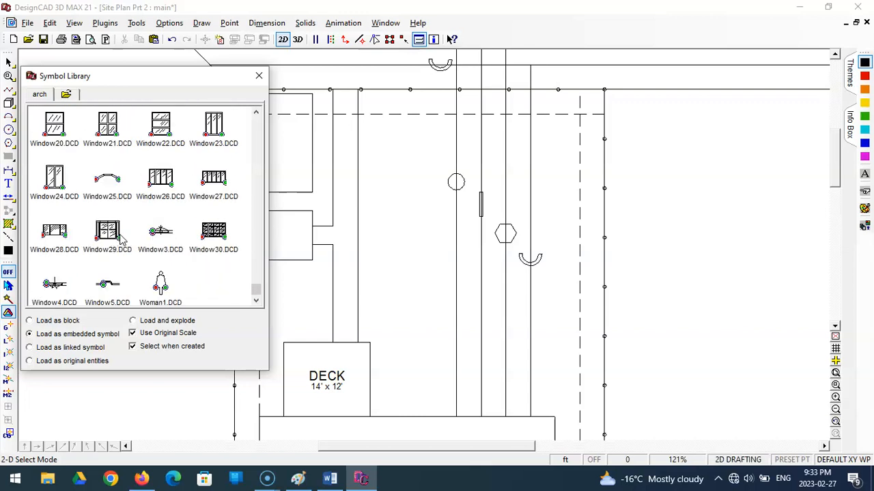
{"action": "scroll", "coordinate": [122, 235], "scroll_direction": "up", "scroll_amount": 12}
{"action": "scroll", "coordinate": [125, 238], "scroll_direction": "up", "scroll_amount": 10}
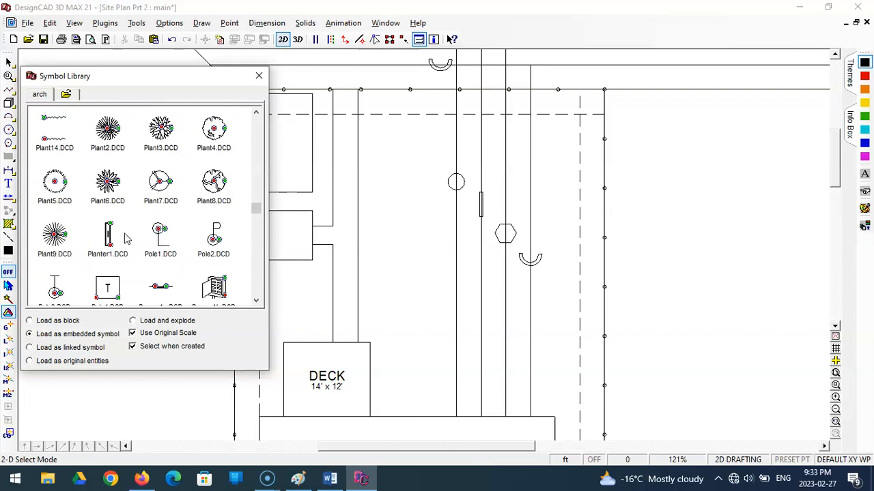
Step: Insert two Plant3 symbols side by side near the back of the yard, between the walkway and the first service line
{"action": "left_click", "coordinate": [159, 128]}
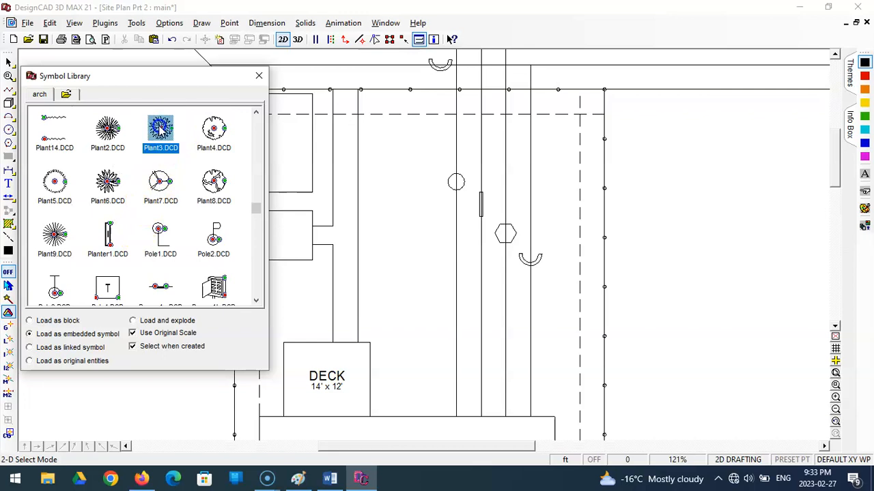
{"action": "mouse_move", "coordinate": [278, 164]}
{"action": "left_mouse_down"}
{"action": "mouse_move", "coordinate": [352, 156]}
{"action": "mouse_move", "coordinate": [381, 142]}
{"action": "left_mouse_up"}
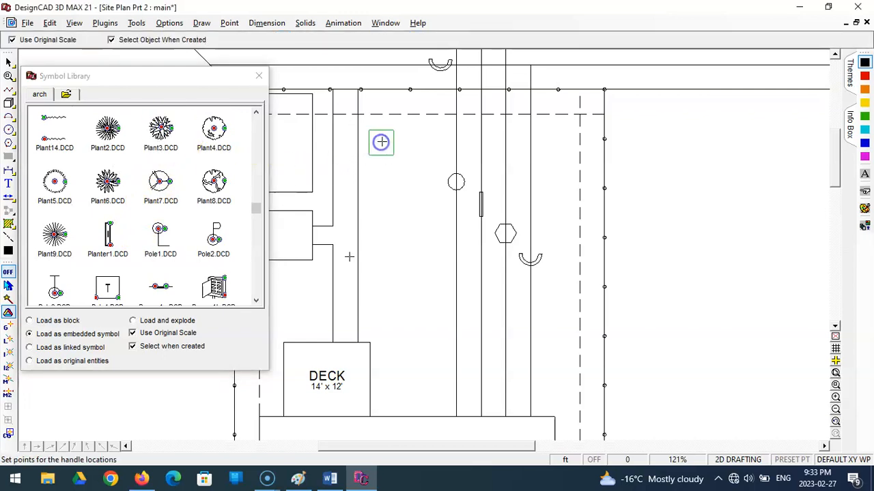
{"action": "left_click", "coordinate": [383, 142]}
{"action": "left_click", "coordinate": [356, 142]}
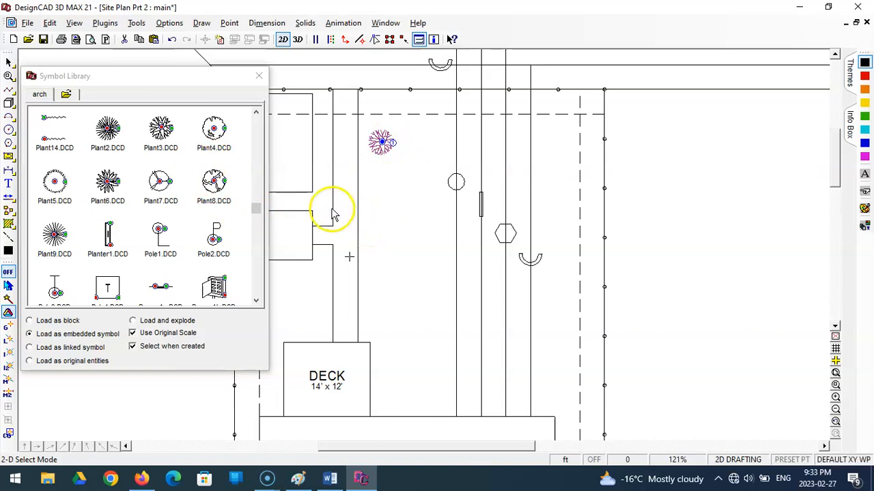
{"action": "left_click", "coordinate": [161, 129]}
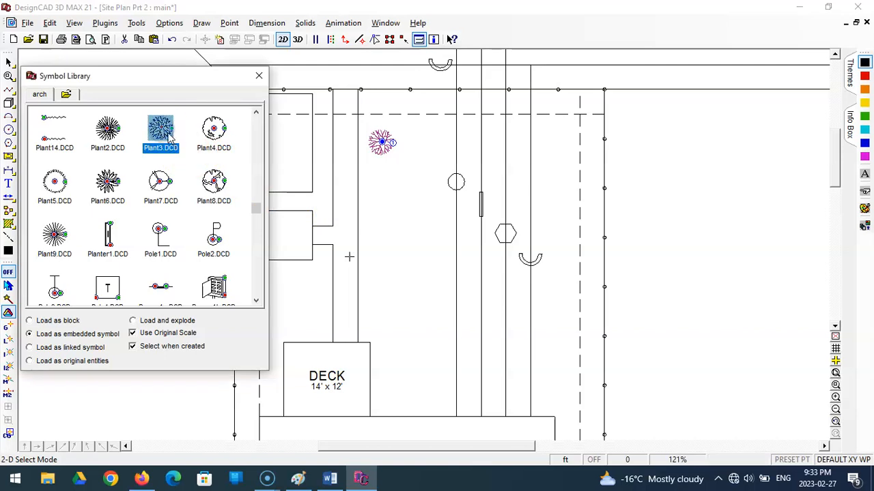
{"action": "mouse_move", "coordinate": [163, 130]}
{"action": "left_mouse_down"}
{"action": "mouse_move", "coordinate": [385, 194]}
{"action": "mouse_move", "coordinate": [421, 144]}
{"action": "left_mouse_up"}
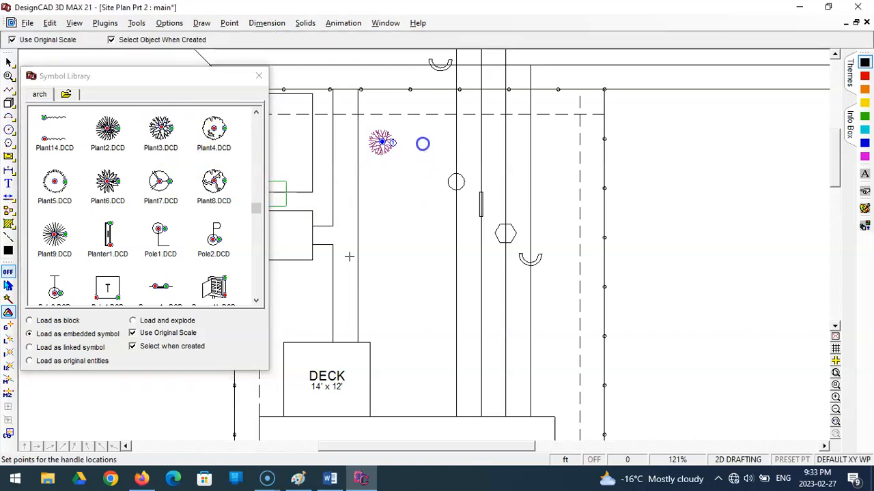
{"action": "left_click", "coordinate": [407, 176]}
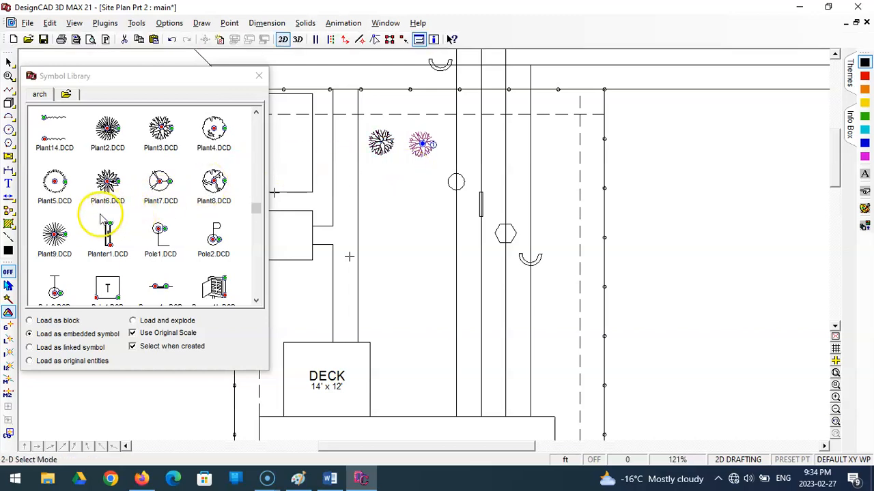
Step: Insert the Plant8 symbol beside the walkway and the Plant14 symbol between it and the deck, and clear the selection
{"action": "left_click_drag", "start_coordinate": [216, 191], "coordinate": [227, 191]}
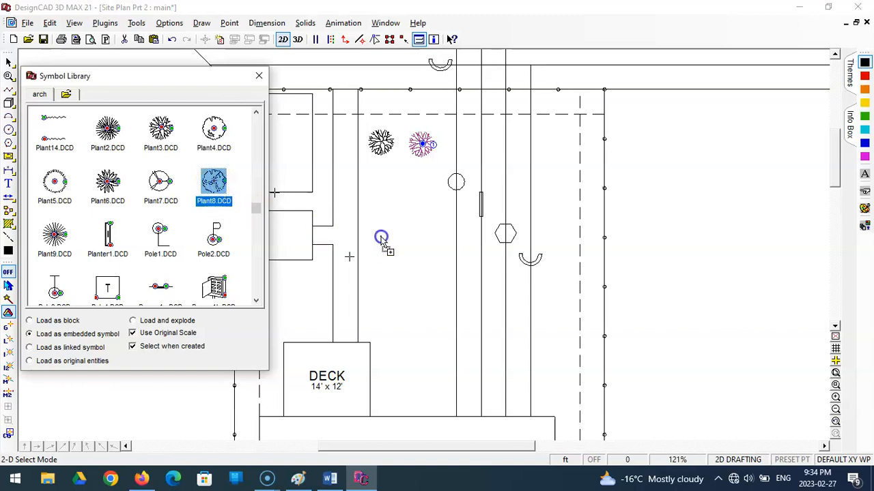
{"action": "left_click_drag", "start_coordinate": [381, 238], "coordinate": [380, 237]}
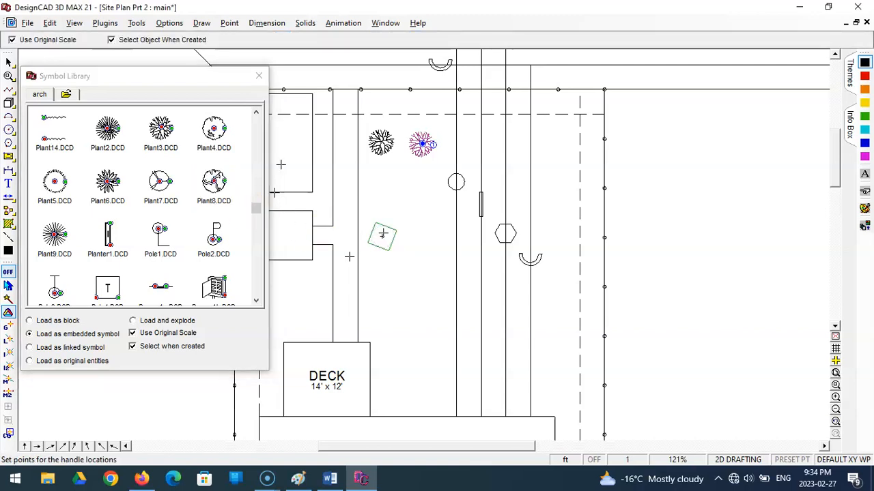
{"action": "left_click", "coordinate": [383, 235]}
{"action": "left_click_drag", "start_coordinate": [46, 140], "coordinate": [401, 291]}
{"action": "left_click", "coordinate": [400, 291]}
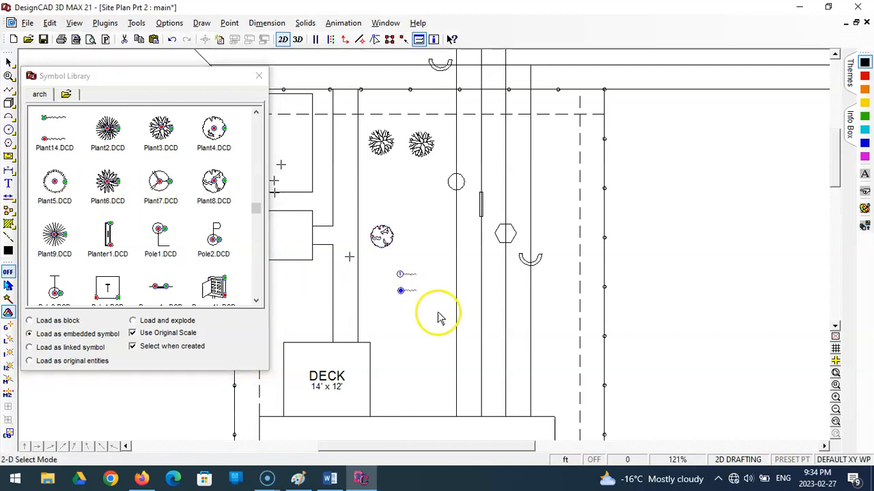
{"action": "left_click", "coordinate": [393, 329]}
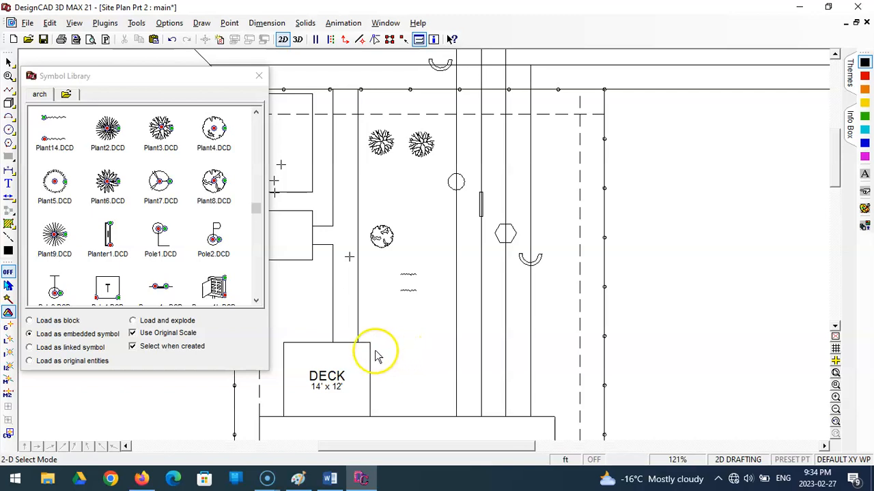
Step: Insert the Plant1 symbol between the Plant3 pair and the Plant8 symbol, and close the Symbol Library
{"action": "scroll", "coordinate": [228, 213], "scroll_direction": "up", "scroll_amount": 3}
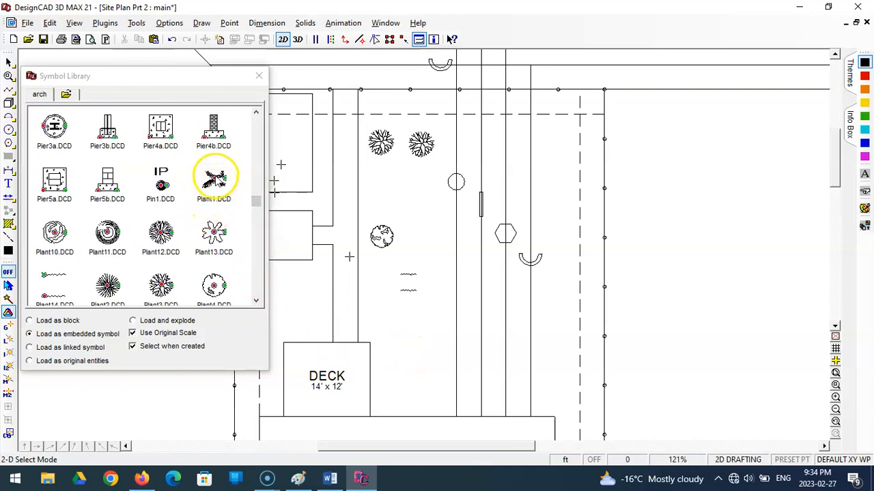
{"action": "left_click", "coordinate": [215, 179]}
{"action": "left_click_drag", "start_coordinate": [412, 198], "coordinate": [413, 197]}
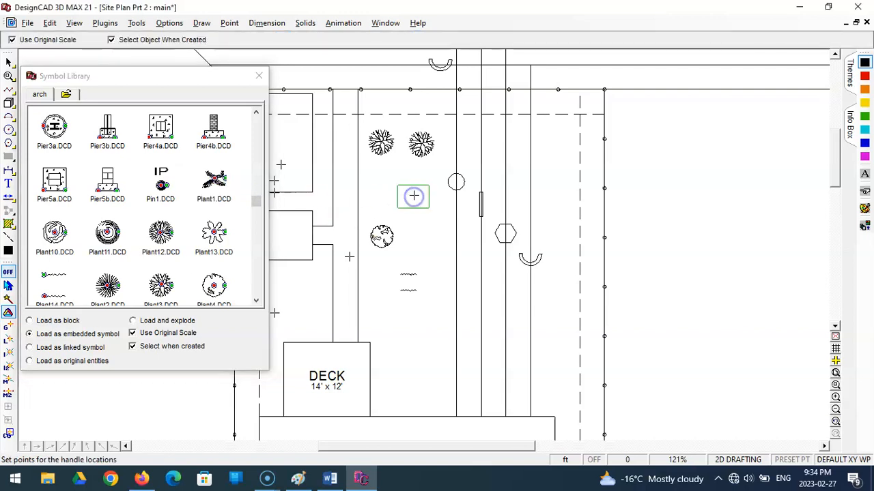
{"action": "left_click", "coordinate": [404, 199]}
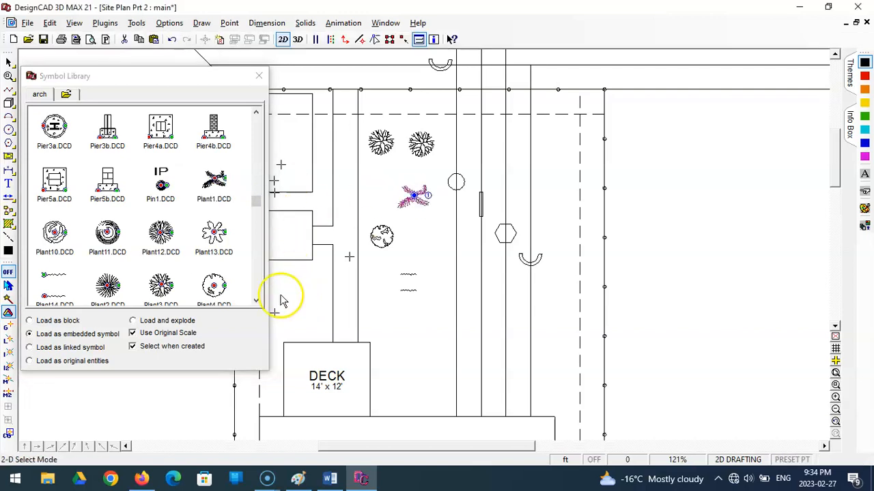
{"action": "left_click", "coordinate": [432, 220]}
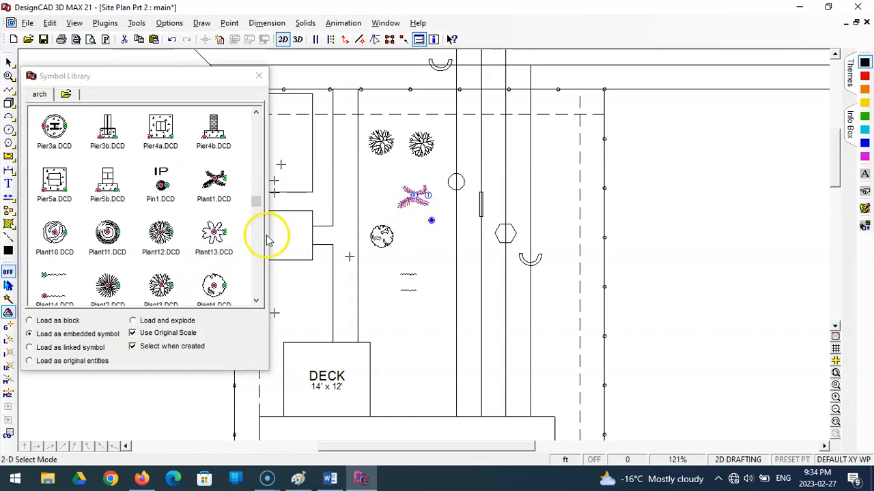
{"action": "scroll", "coordinate": [227, 239], "scroll_direction": "down", "scroll_amount": 1}
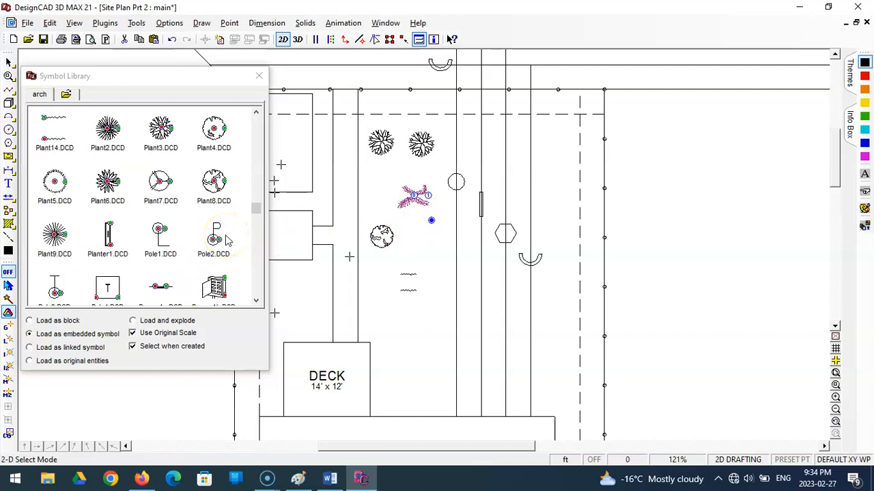
{"action": "scroll", "coordinate": [228, 241], "scroll_direction": "down", "scroll_amount": 3}
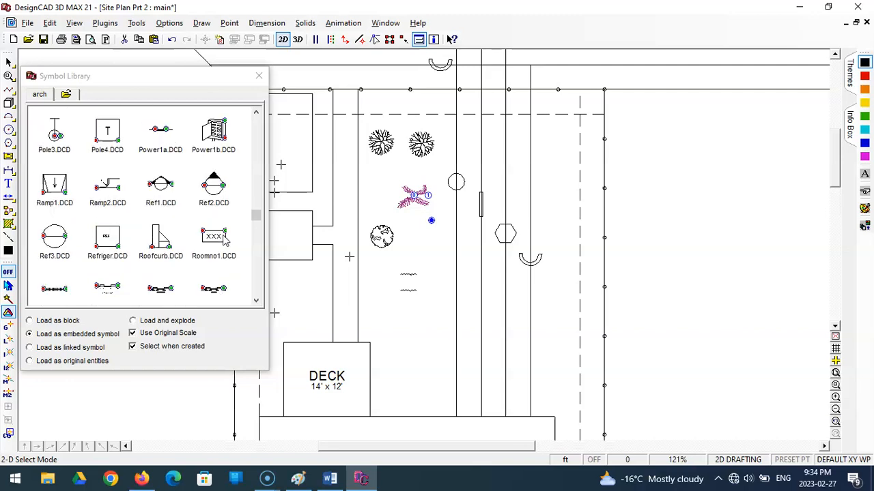
{"action": "left_click", "coordinate": [259, 76]}
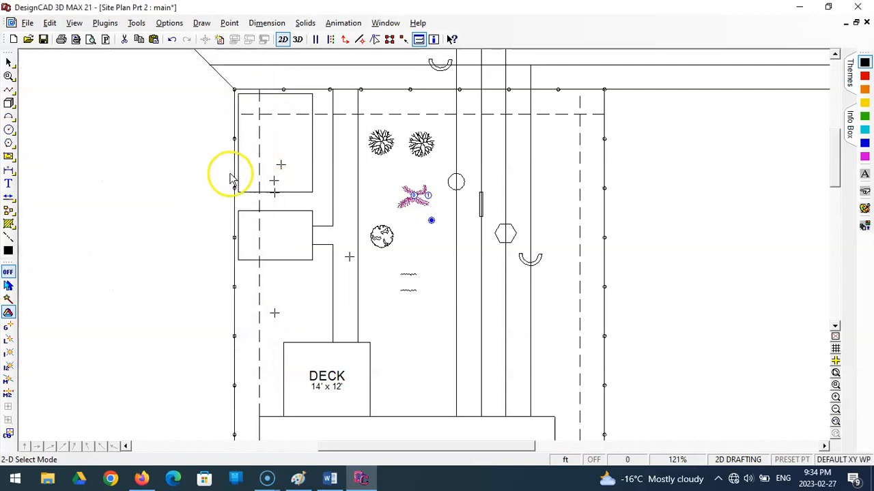
{"action": "left_click", "coordinate": [413, 338]}
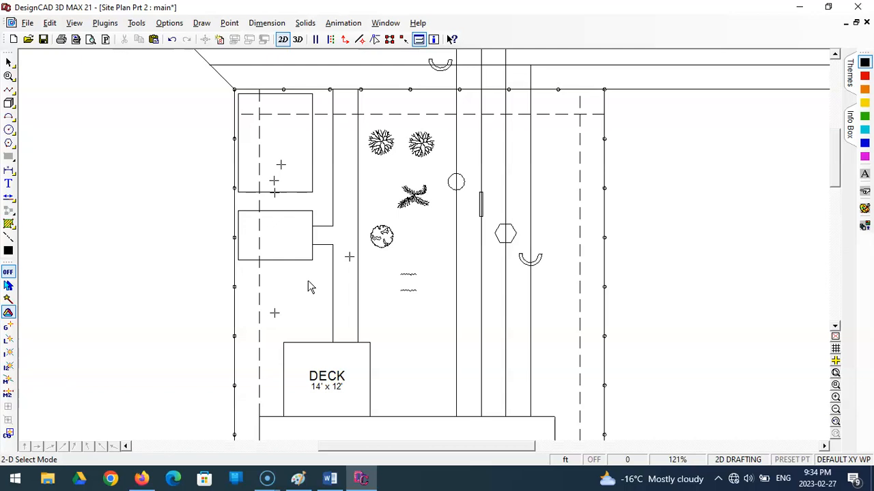
Step: Move the Plant3 symbol nearest the walkway slightly toward the back property line and scale it by .75
{"action": "left_click", "coordinate": [382, 142]}
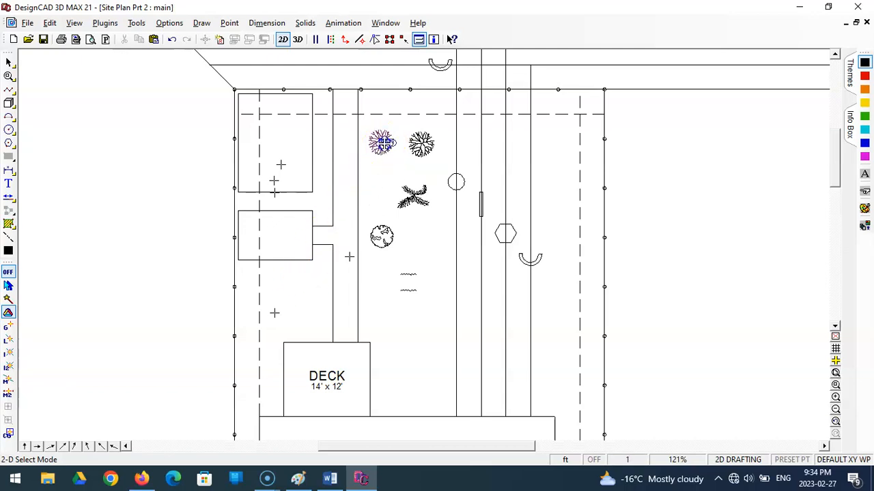
{"action": "left_click", "coordinate": [384, 143]}
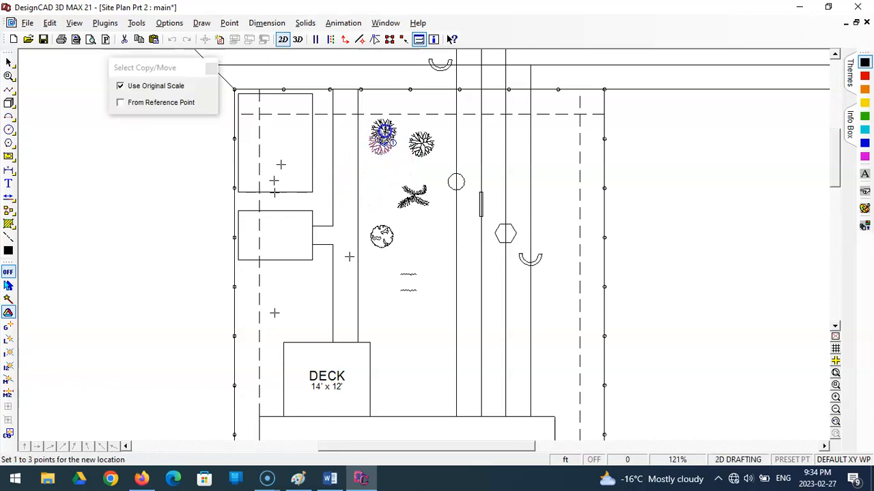
{"action": "left_click", "coordinate": [384, 132]}
{"action": "key", "text": "y"}
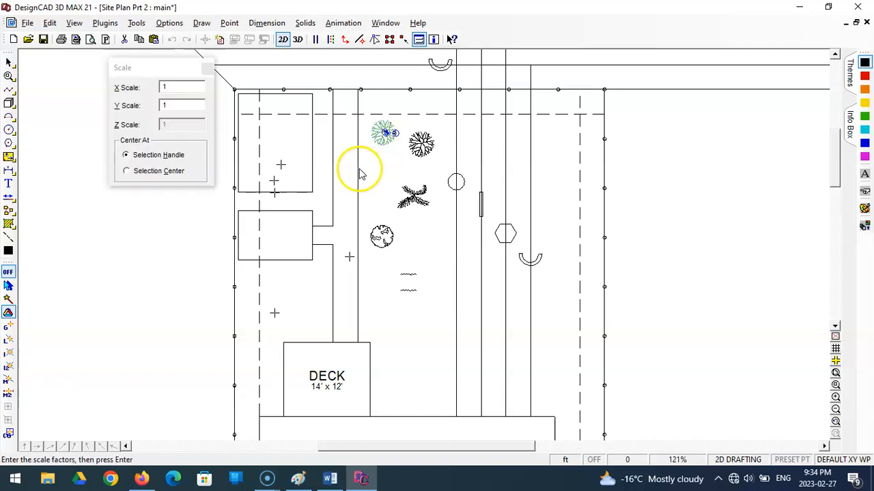
{"action": "left_click_drag", "start_coordinate": [167, 75], "coordinate": [170, 83]}
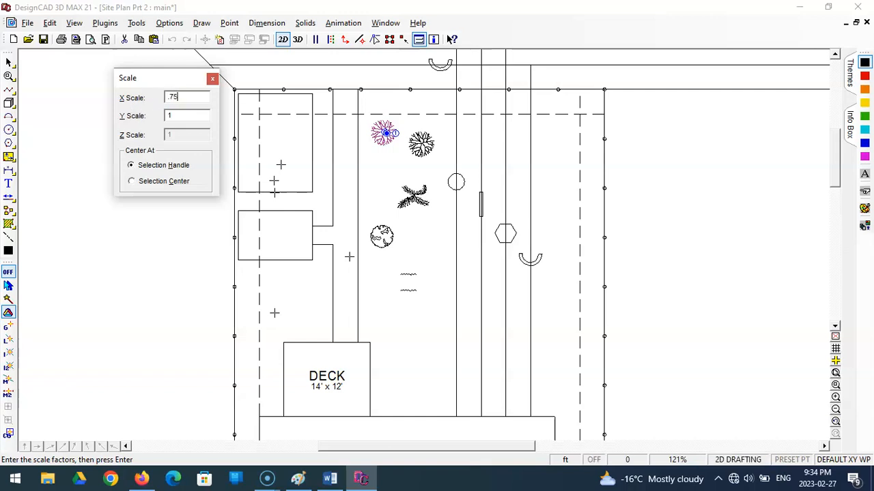
{"action": "left_click", "coordinate": [184, 114]}
{"action": "key", "text": "Return"}
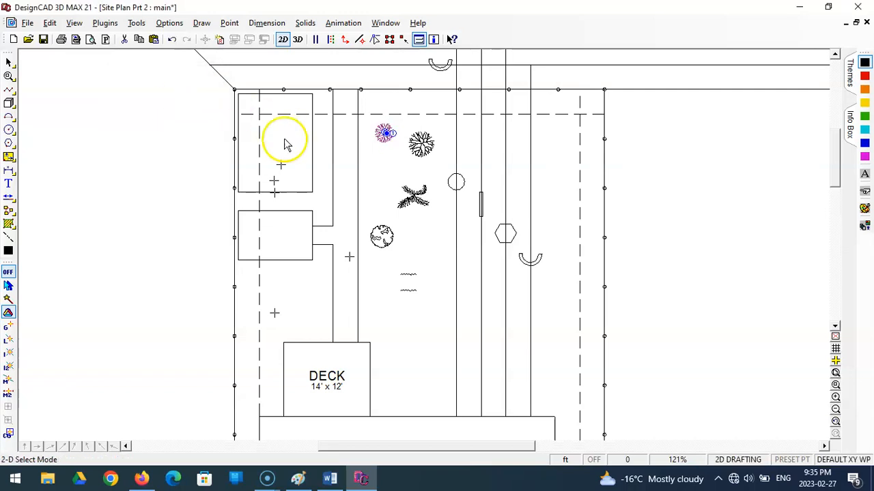
Step: Move the Plant8, Plant1 and full-size Plant3 symbols toward the service lines, away from the walkway
{"action": "left_click", "coordinate": [380, 236]}
{"action": "left_click_drag", "start_coordinate": [380, 237], "coordinate": [435, 258]}
{"action": "left_click", "coordinate": [421, 209]}
{"action": "left_click_drag", "start_coordinate": [421, 209], "coordinate": [437, 222]}
{"action": "left_click", "coordinate": [427, 156]}
{"action": "left_click_drag", "start_coordinate": [430, 160], "coordinate": [458, 152]}
Step: Paste a copy of the smaller Plant3 symbol beside the walkway and move the original into line with it
{"action": "left_click", "coordinate": [387, 138]}
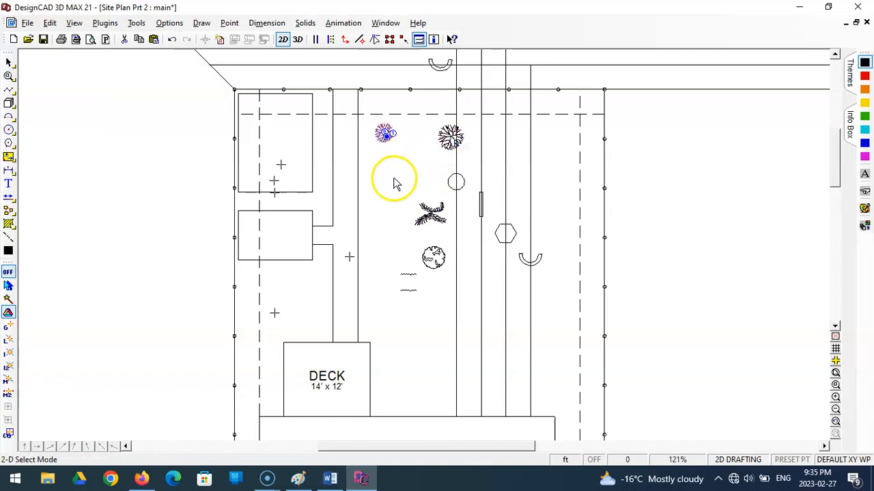
{"action": "key", "text": "ctrl+v"}
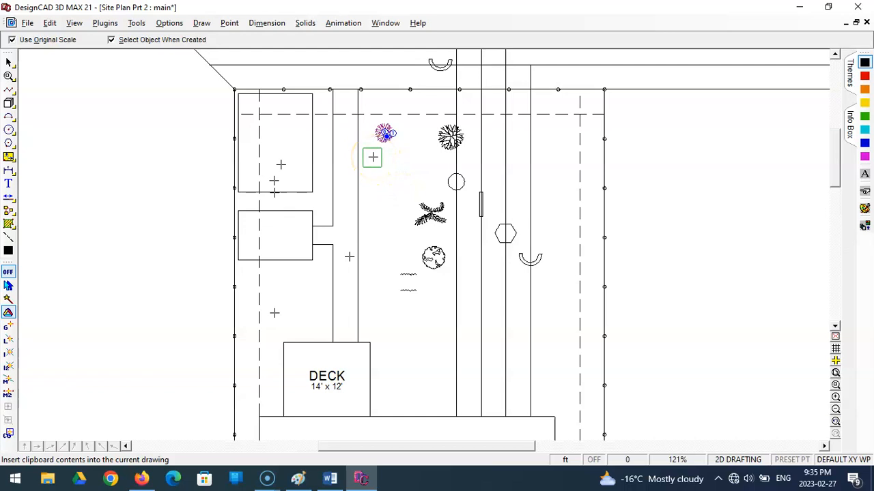
{"action": "left_click", "coordinate": [372, 158]}
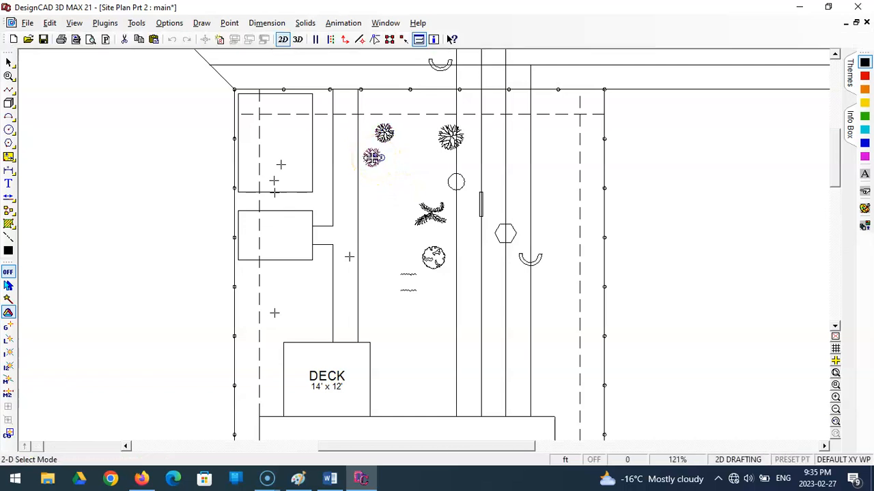
{"action": "left_click", "coordinate": [382, 132]}
{"action": "left_click_drag", "start_coordinate": [385, 133], "coordinate": [374, 135]}
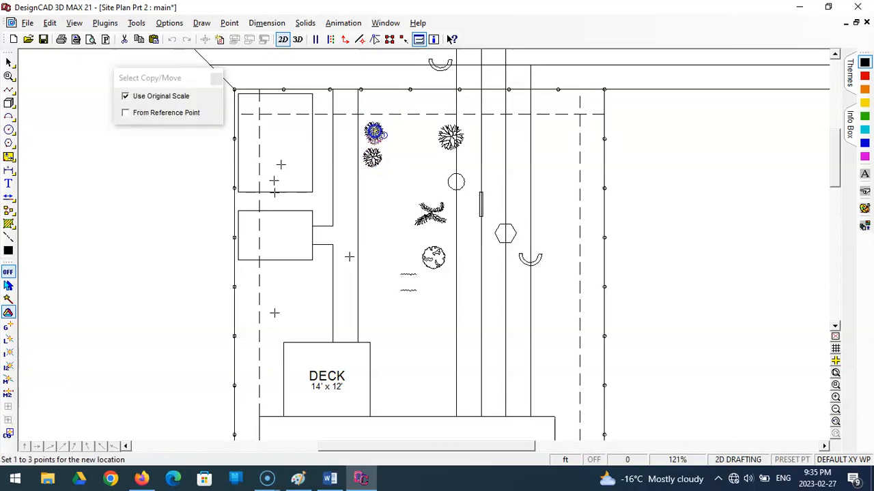
{"action": "left_click", "coordinate": [374, 132]}
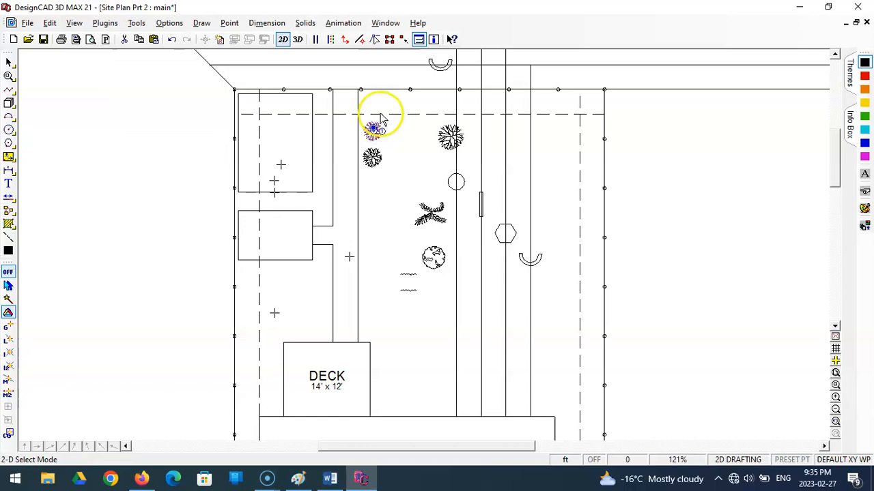
Step: Paste two more small Plant3 copies, one at each end of the pair, to form a row along the walkway
{"action": "key", "text": "ctrl+v"}
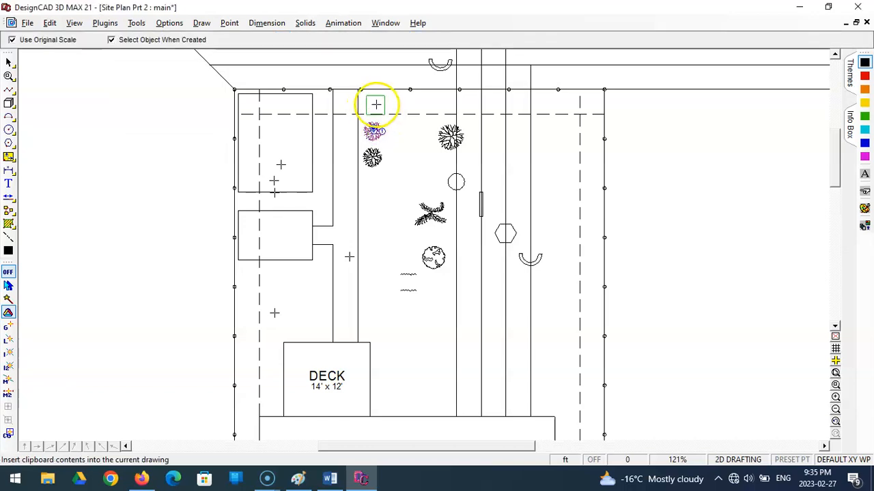
{"action": "left_click", "coordinate": [373, 106]}
{"action": "left_click", "coordinate": [359, 105]}
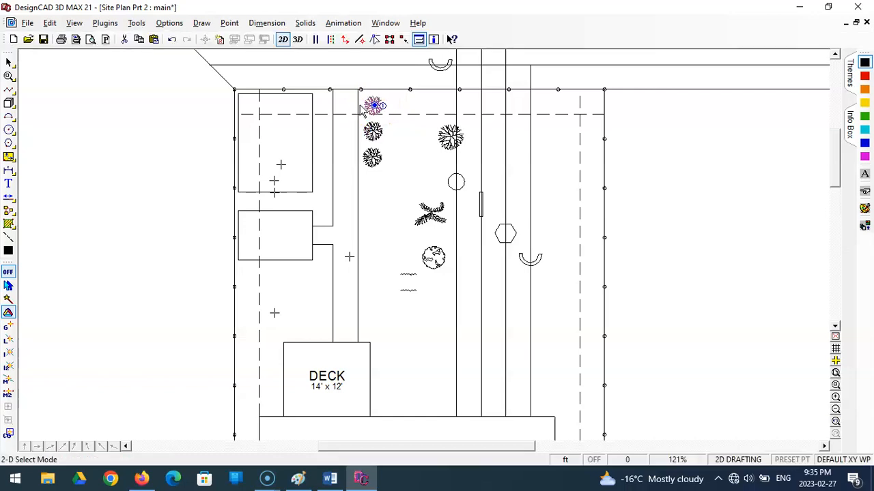
{"action": "key", "text": "ctrl+v"}
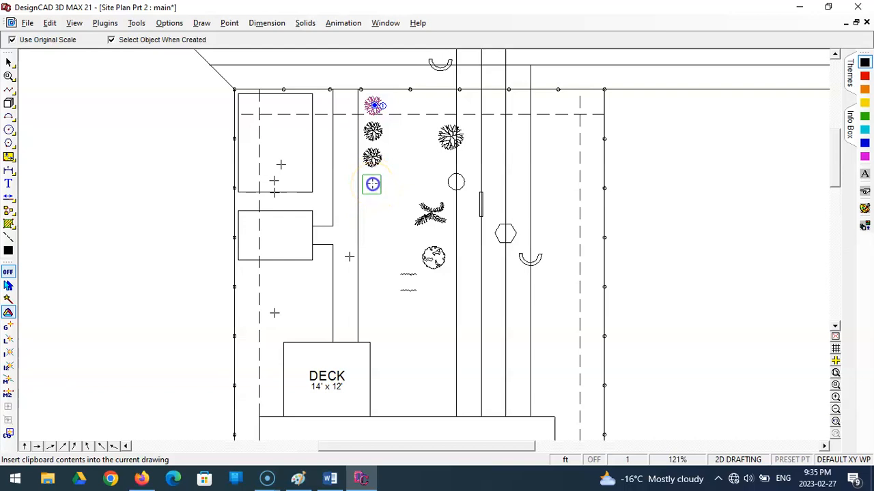
{"action": "left_click", "coordinate": [373, 183]}
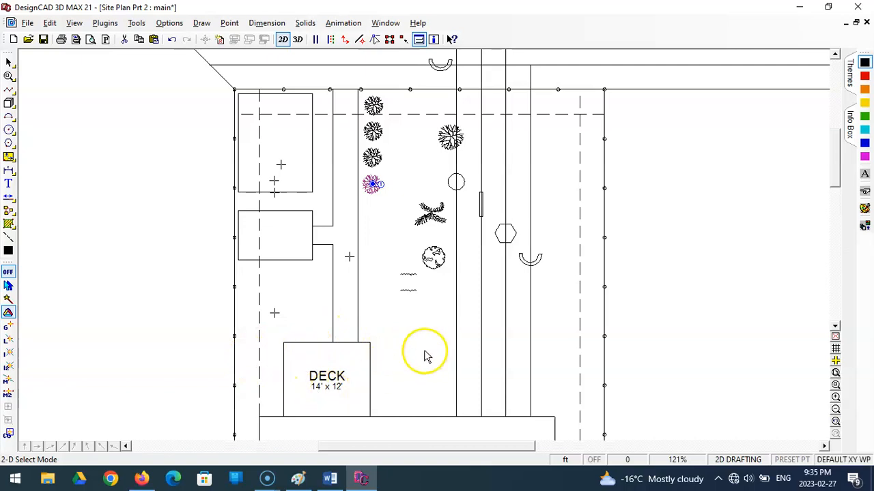
Step: Move the Plant8 symbol to the open area between the smaller garden rectangle and the deck
{"action": "scroll", "coordinate": [423, 357], "scroll_direction": "down", "scroll_amount": 1}
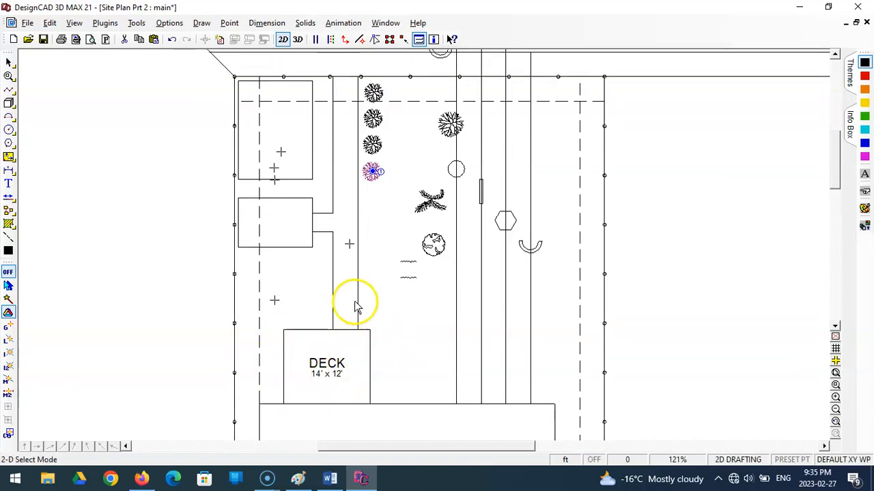
{"action": "left_click", "coordinate": [436, 247]}
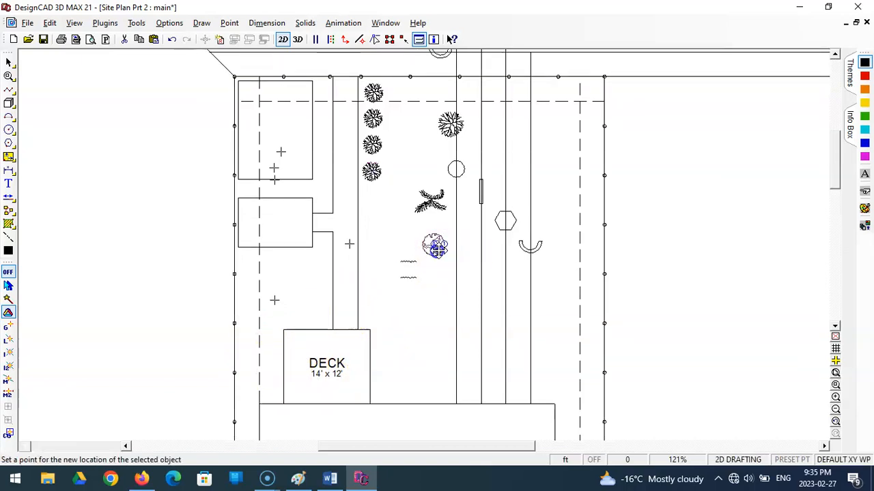
{"action": "left_click", "coordinate": [435, 247]}
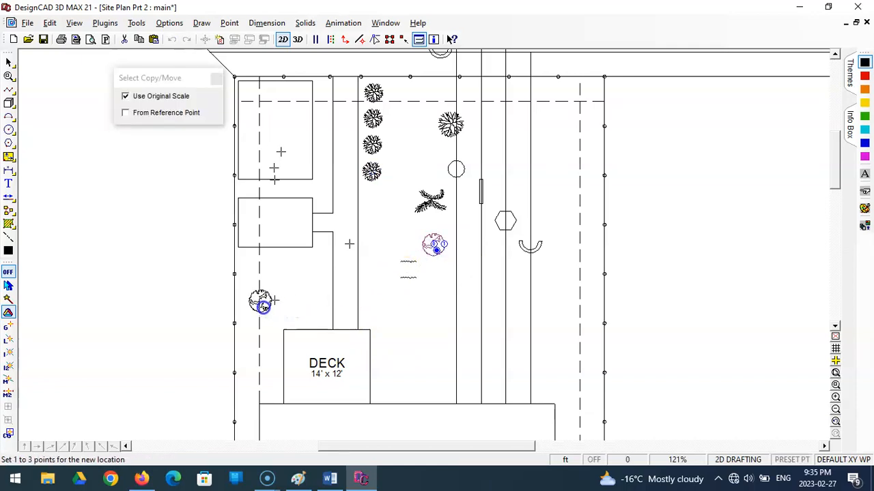
{"action": "left_click", "coordinate": [266, 306]}
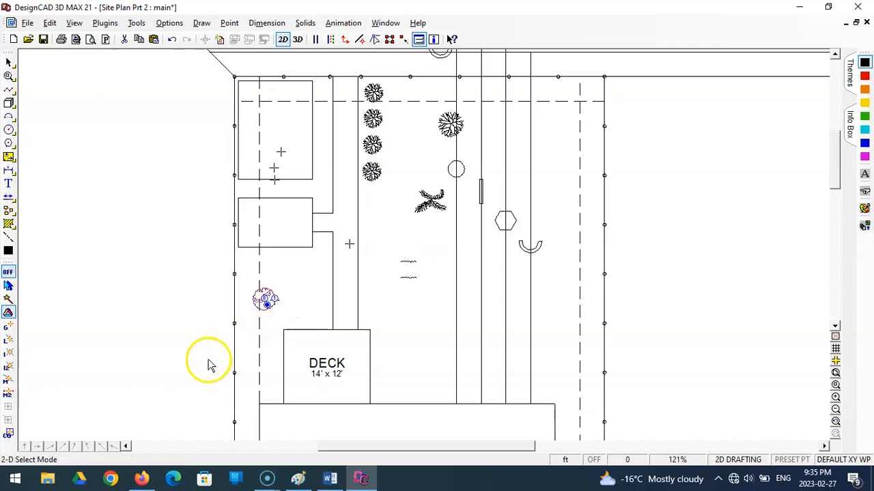
Step: Enlarge the Plant8 symbol by scaling it twice by 1.5 in X and Y
{"action": "key", "text": "s"}
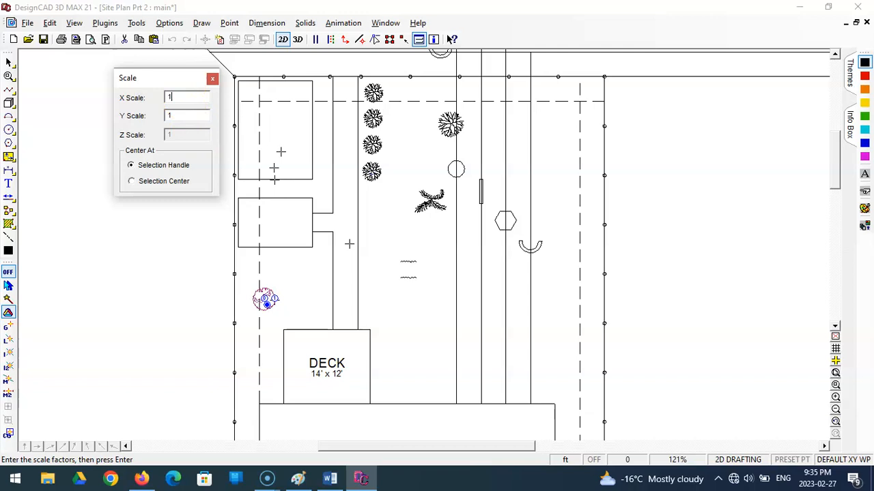
{"action": "left_click", "coordinate": [173, 116]}
{"action": "type", "text": ".5"}
{"action": "key", "text": "Return"}
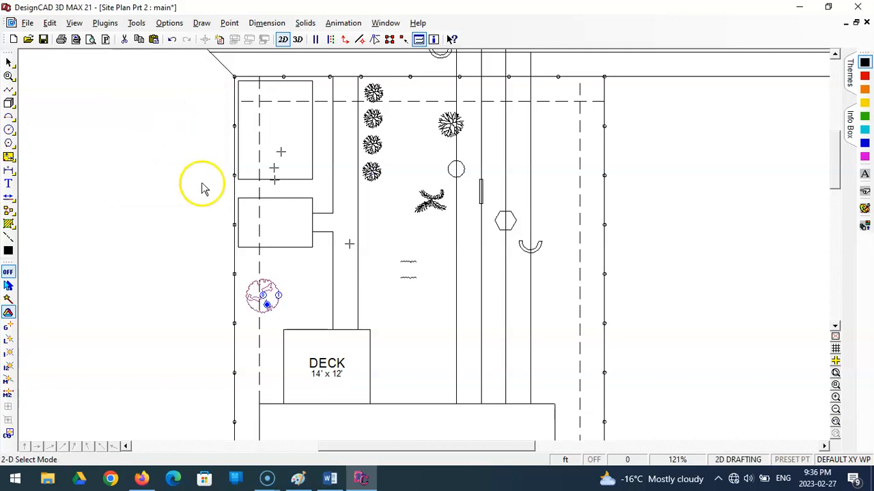
{"action": "key", "text": "s"}
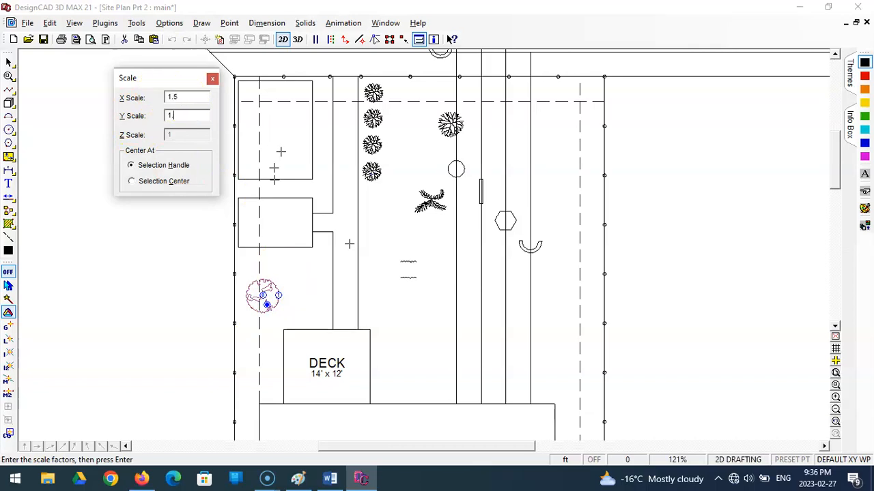
{"action": "key", "text": "Return"}
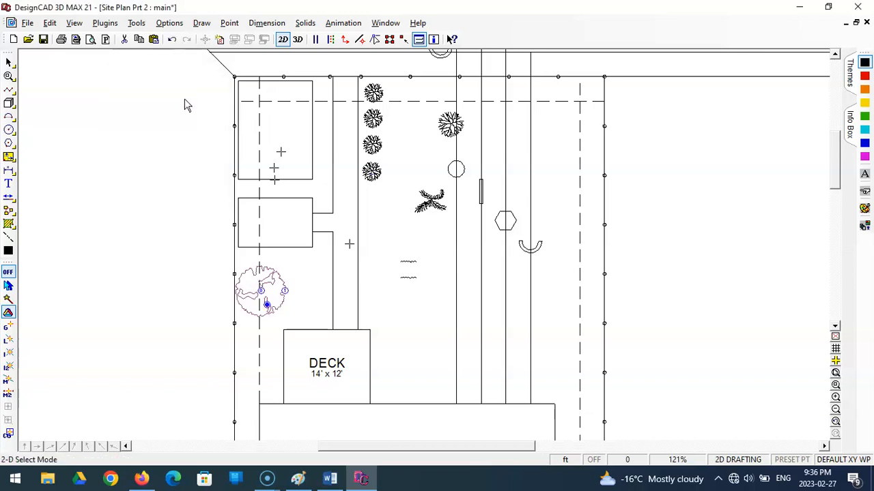
Step: Reposition the Plant8 symbol over the deck corner nearest the side property line and scale it by 1.25 in X and Y
{"action": "left_click", "coordinate": [270, 305]}
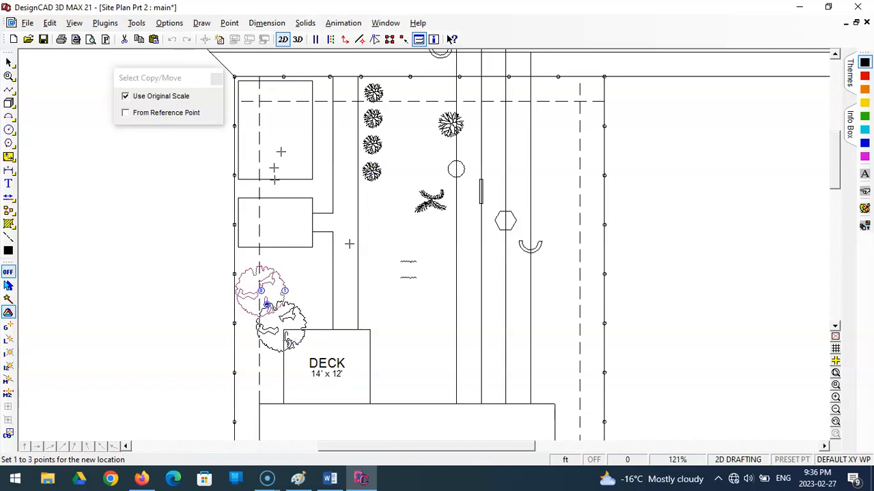
{"action": "left_click", "coordinate": [286, 339]}
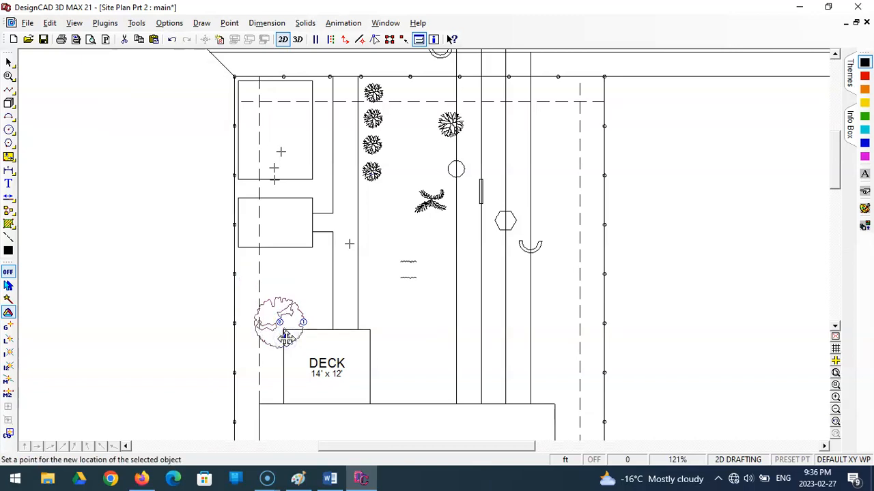
{"action": "left_click", "coordinate": [286, 337]}
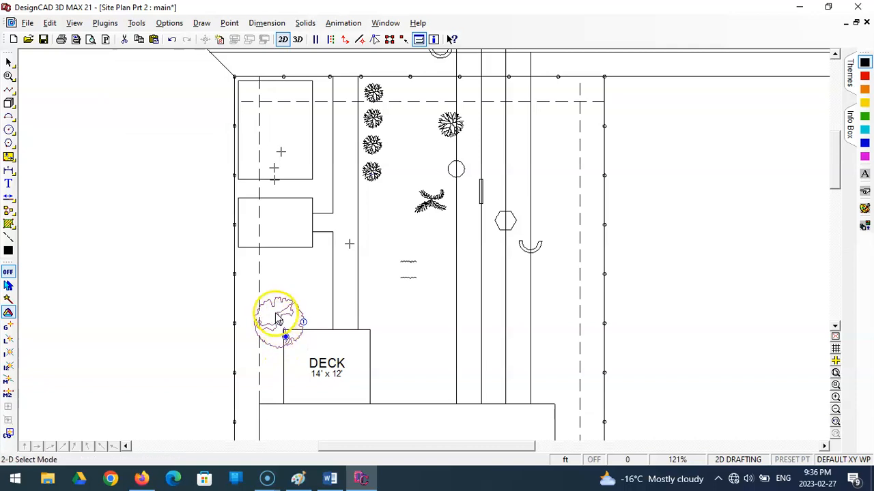
{"action": "key", "text": "s"}
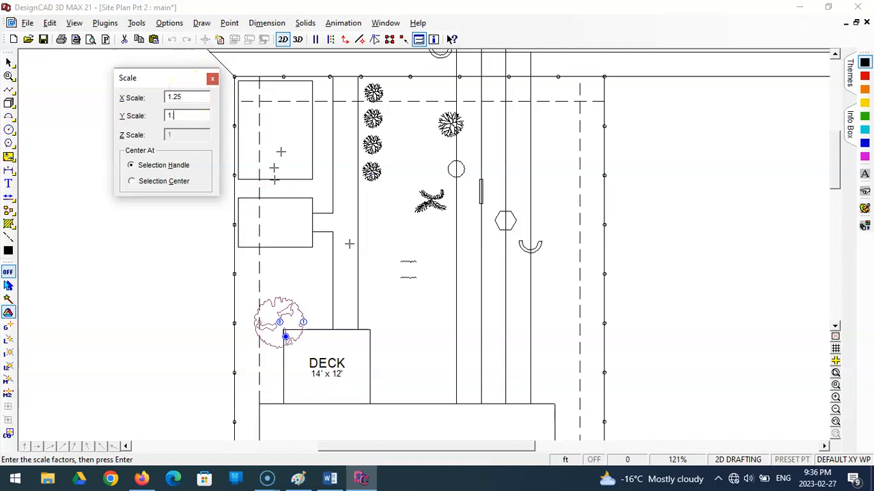
{"action": "key", "text": "Return"}
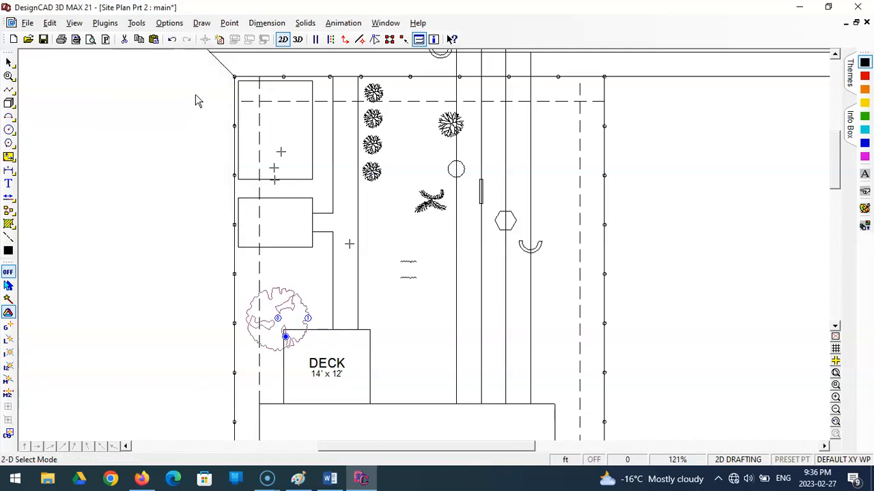
{"action": "left_click", "coordinate": [286, 336]}
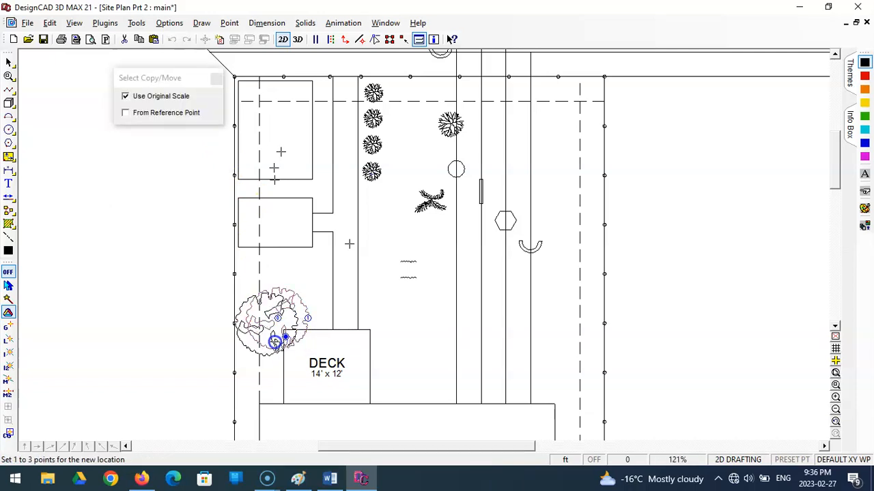
{"action": "left_click", "coordinate": [282, 337]}
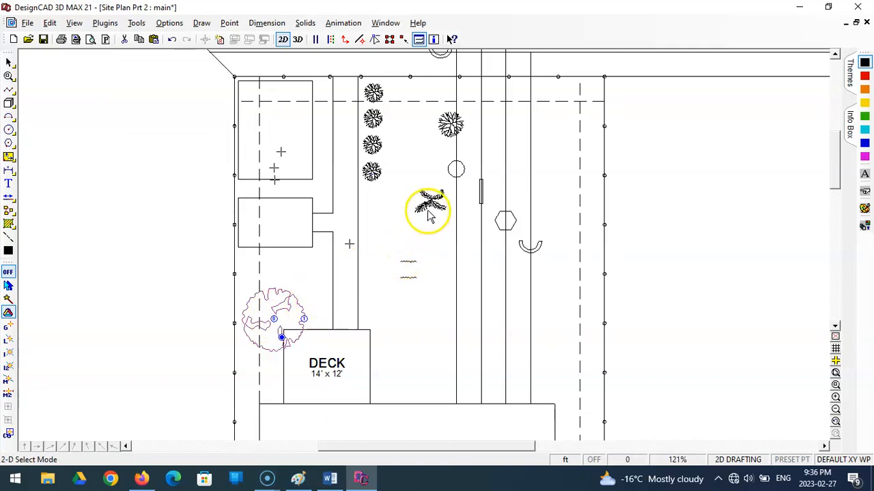
Step: Delete the Plant14 symbol between the walkway and the service lines
{"action": "left_click", "coordinate": [408, 266]}
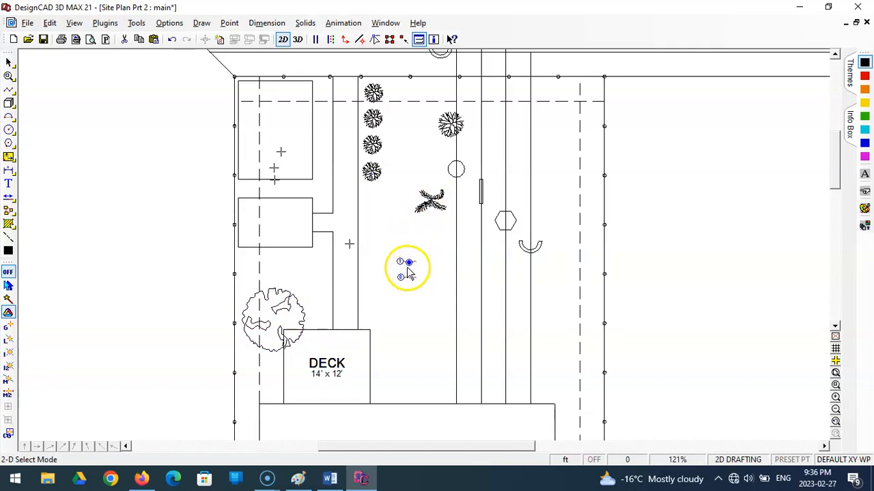
{"action": "left_click", "coordinate": [413, 307]}
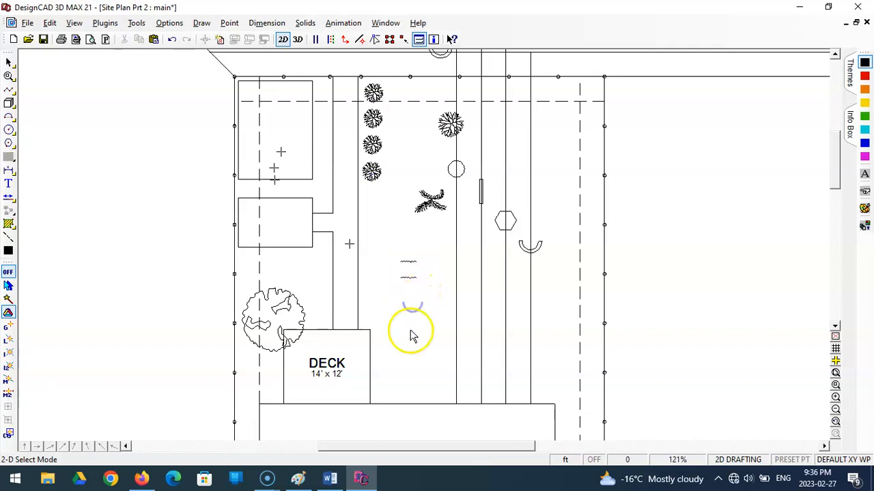
{"action": "left_click", "coordinate": [407, 267]}
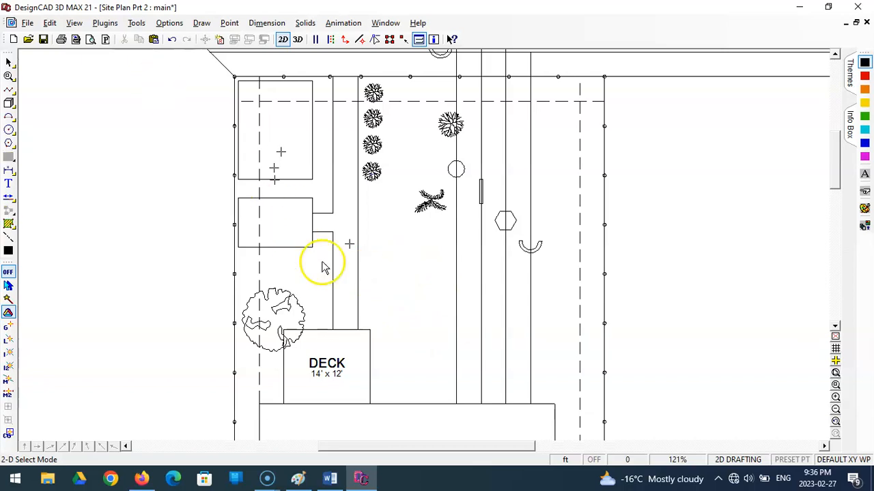
Step: Move the Plant1 symbol next to the deck, against the back wall of the house
{"action": "left_click", "coordinate": [439, 205]}
{"action": "left_click", "coordinate": [438, 205]}
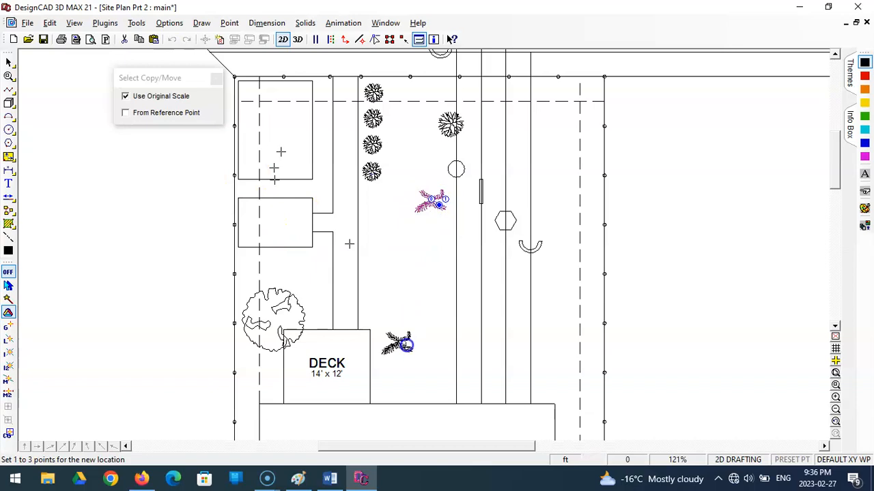
{"action": "left_click", "coordinate": [403, 390]}
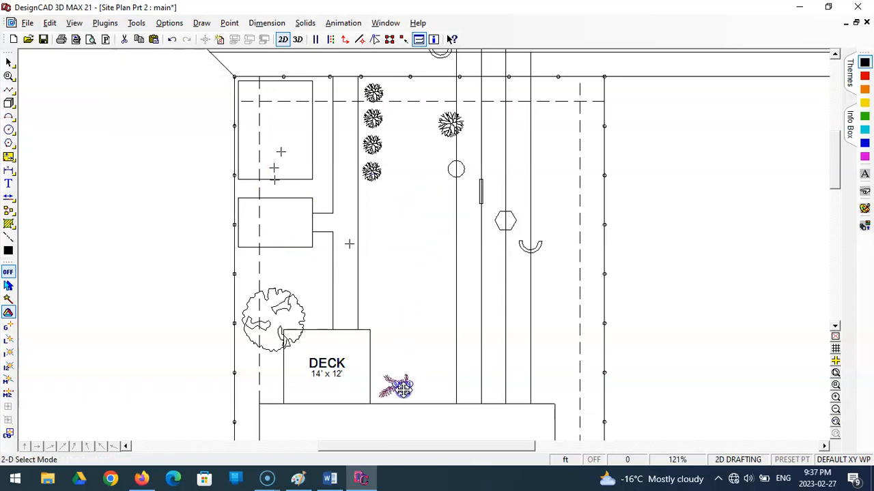
Step: Copy the Plant1 symbol and paste three evenly spaced copies along the back wall of the house
{"action": "key", "text": "ctrl+c"}
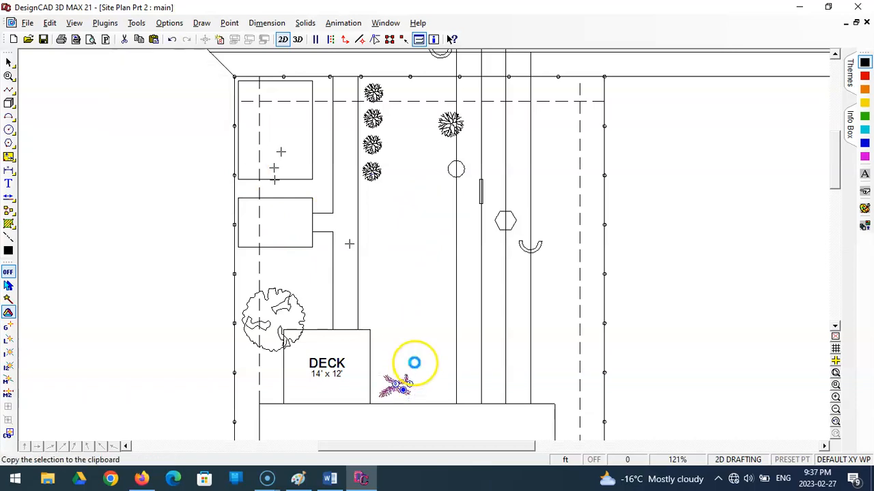
{"action": "key", "text": "ctrl+v"}
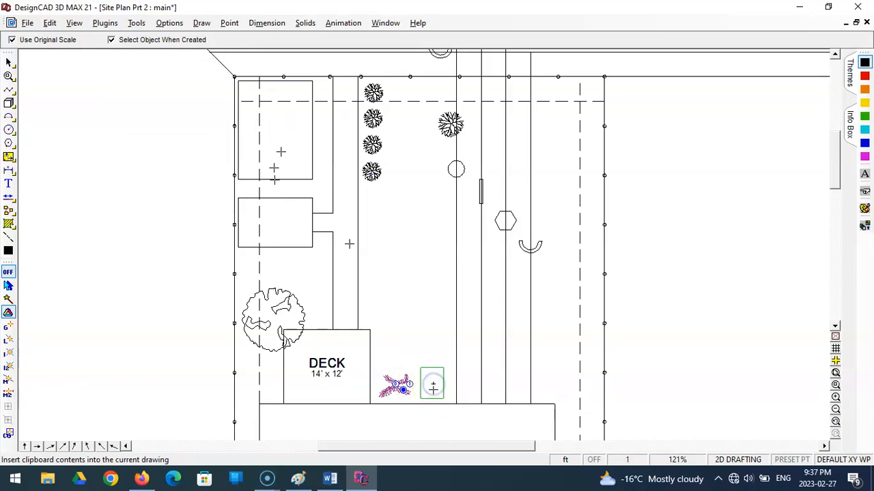
{"action": "left_click", "coordinate": [434, 386]}
{"action": "key", "text": "ctrl+v"}
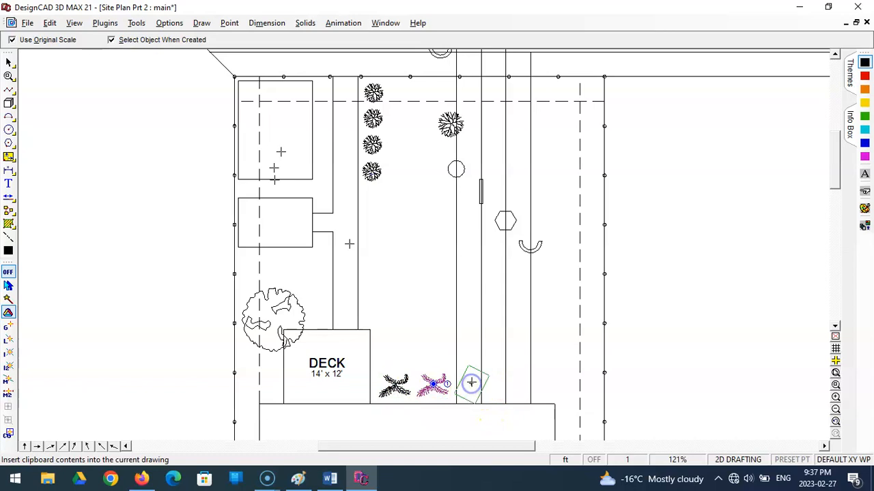
{"action": "left_click", "coordinate": [471, 383]}
{"action": "key", "text": "ctrl+v"}
{"action": "left_click", "coordinate": [509, 387]}
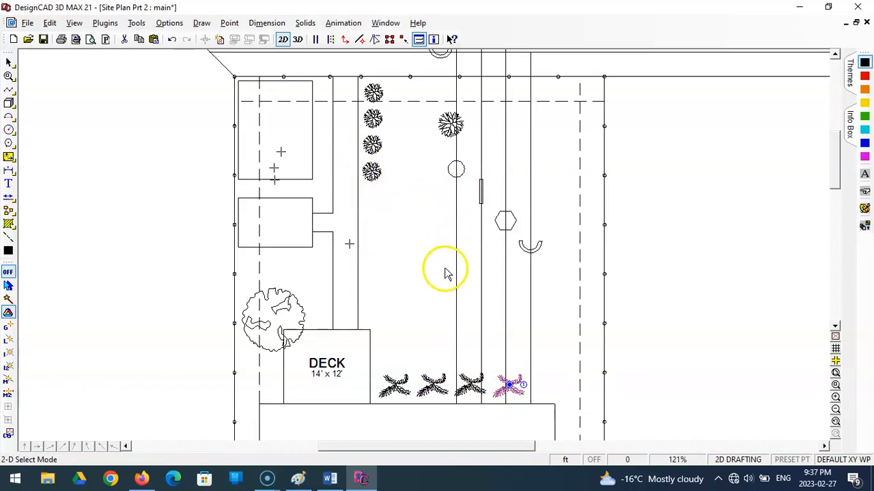
Step: Move the full-size Plant3 symbol across the service lines to the back corner of the yard, near the setback lines
{"action": "left_click", "coordinate": [449, 130]}
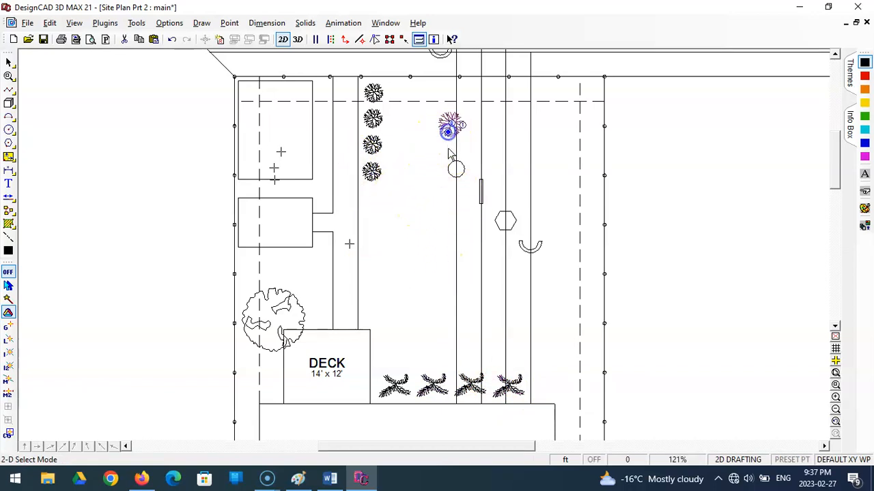
{"action": "left_click_drag", "start_coordinate": [448, 131], "coordinate": [449, 133]}
{"action": "left_click_drag", "start_coordinate": [577, 128], "coordinate": [567, 116]}
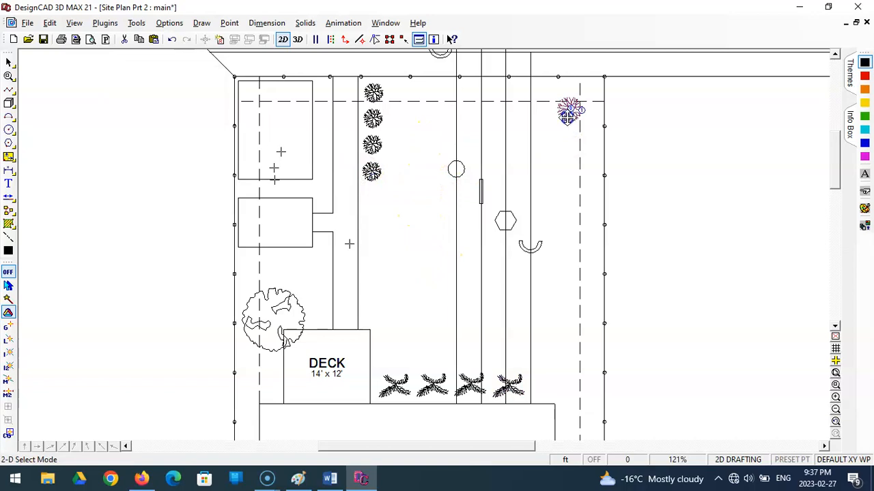
Step: Scale up the Plant3 symbol in the back corner of the yard and move it inward, clear of the rear fence
{"action": "key", "text": "y"}
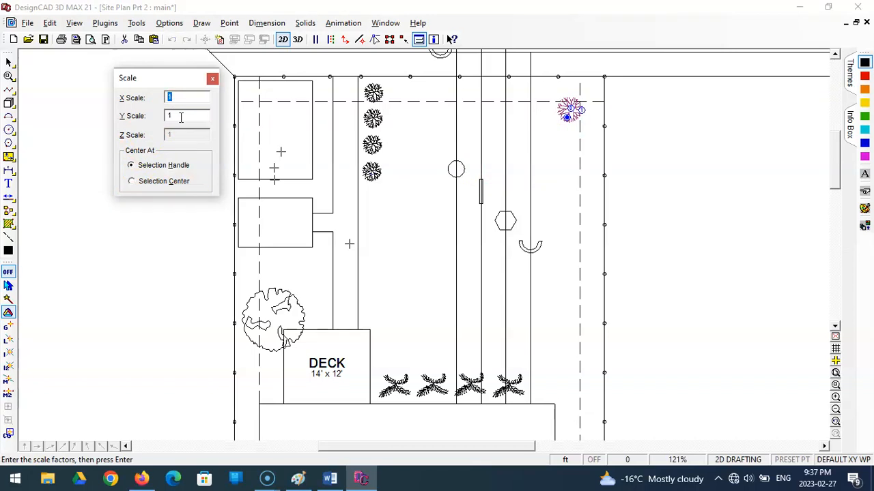
{"action": "left_click", "coordinate": [179, 118]}
{"action": "key", "text": "Return"}
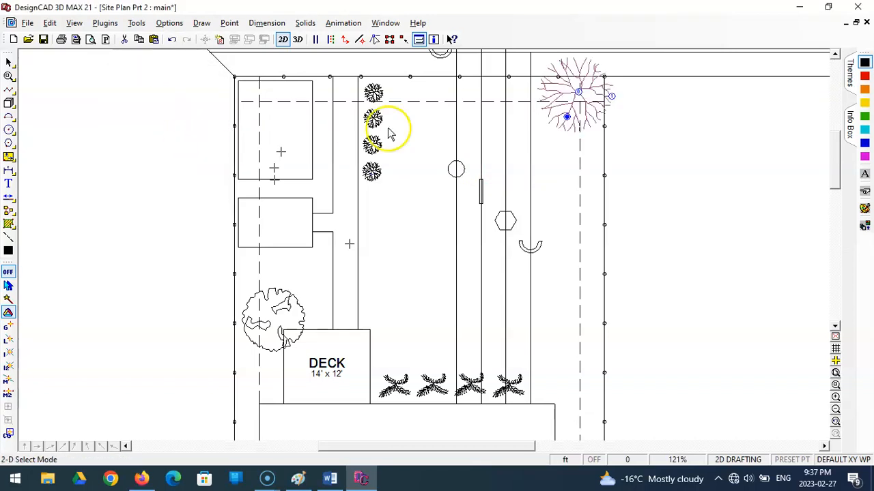
{"action": "left_click", "coordinate": [570, 118]}
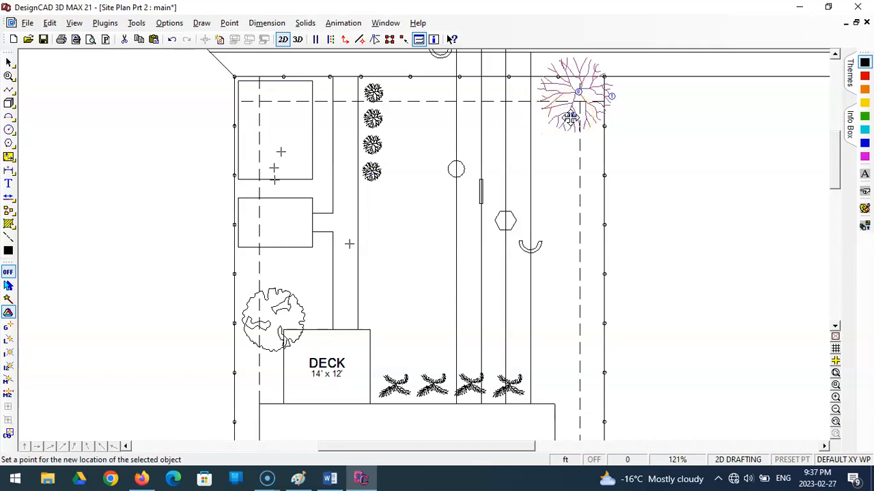
{"action": "left_click", "coordinate": [557, 141]}
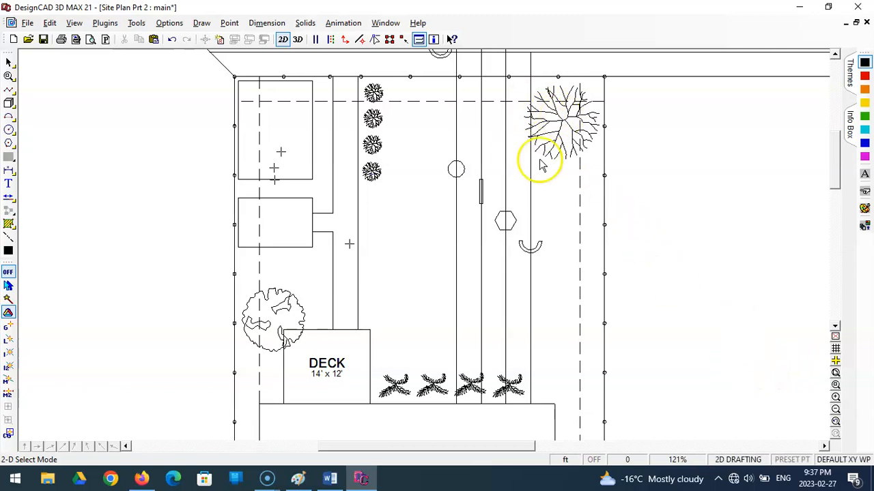
Step: Copy the small plant nearest the deck in the row along the back walkway and paste two copies beside the front walkway
{"action": "left_click", "coordinate": [836, 372]}
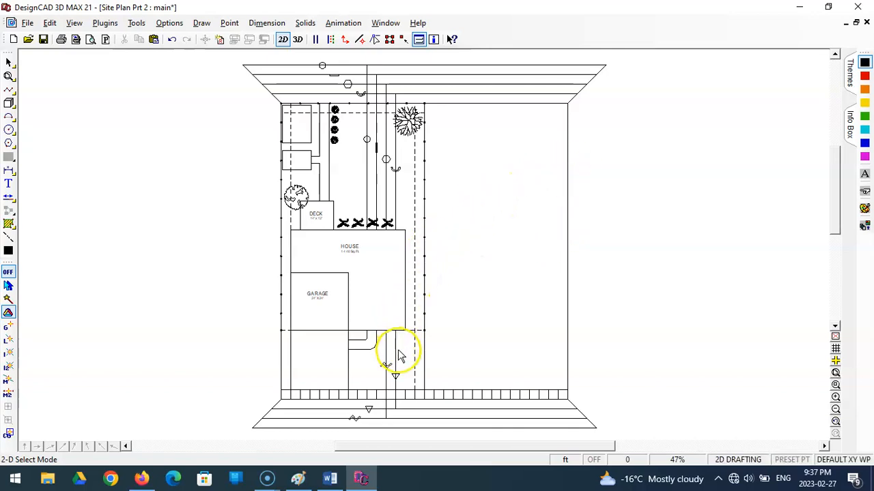
{"action": "left_click", "coordinate": [336, 142]}
{"action": "left_click_drag", "start_coordinate": [336, 142], "coordinate": [349, 290]}
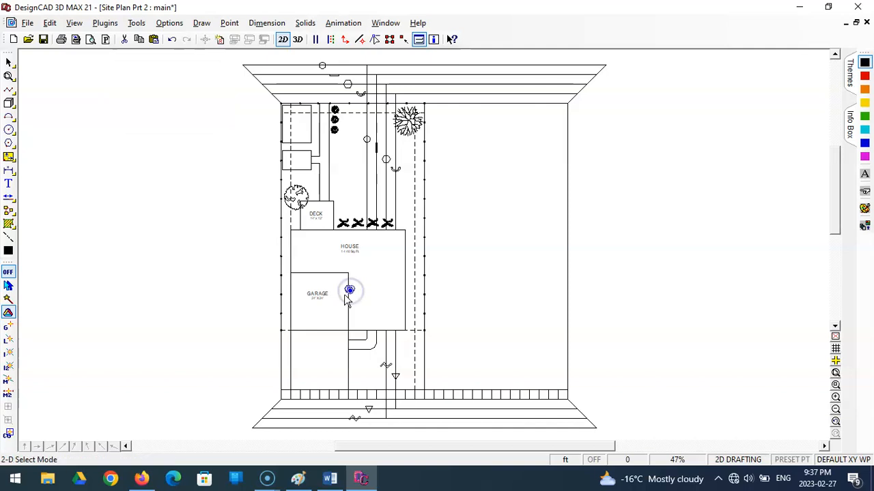
{"action": "key", "text": "ctrl+v"}
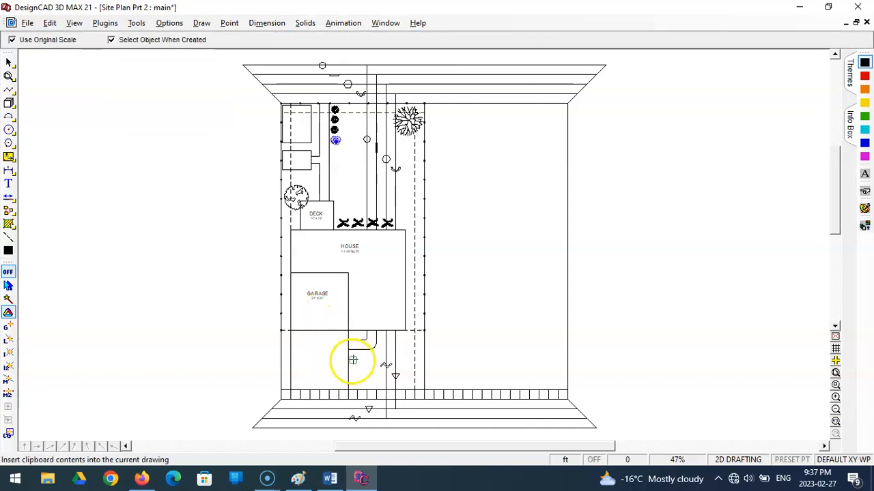
{"action": "left_click", "coordinate": [383, 337]}
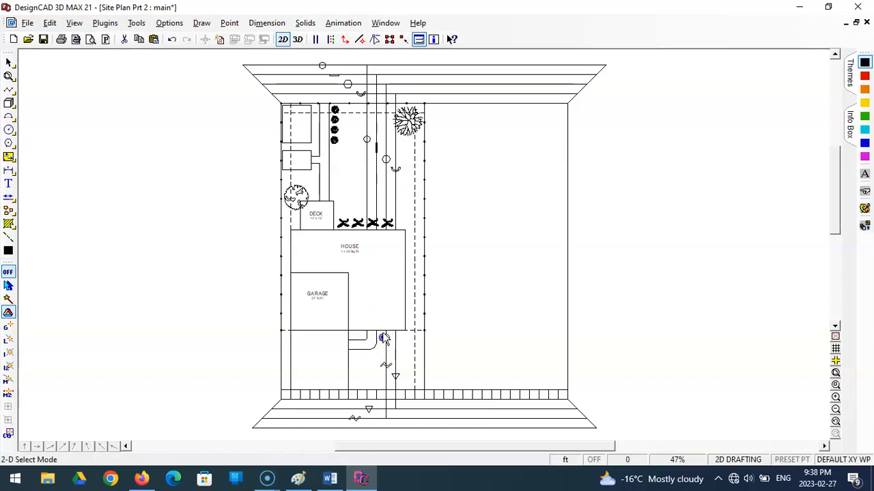
{"action": "key", "text": "ctrl+v"}
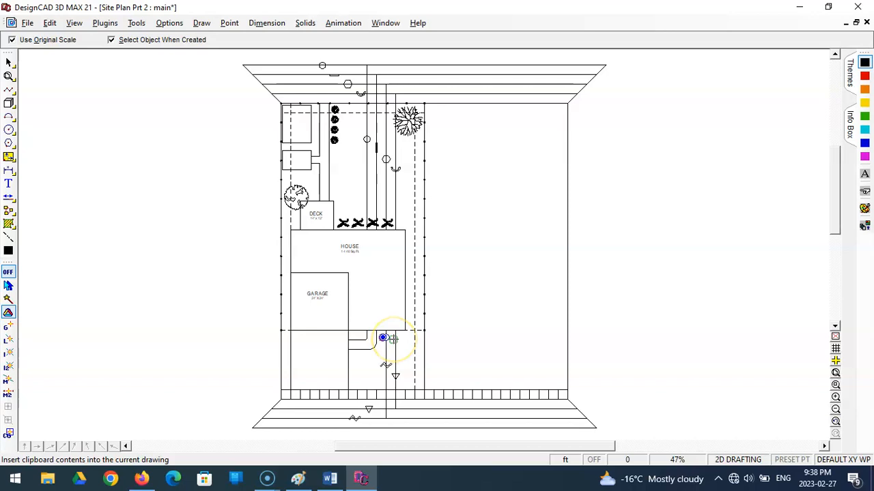
{"action": "left_click", "coordinate": [394, 337]}
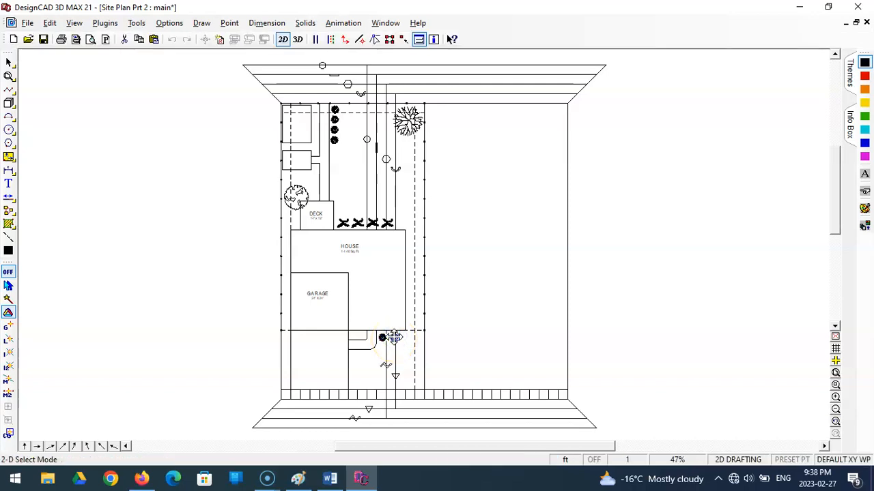
Step: Paste a third small plant along the front wall of the house and shift the middle one to even the spacing
{"action": "left_click", "coordinate": [835, 385]}
{"action": "left_click", "coordinate": [318, 309]}
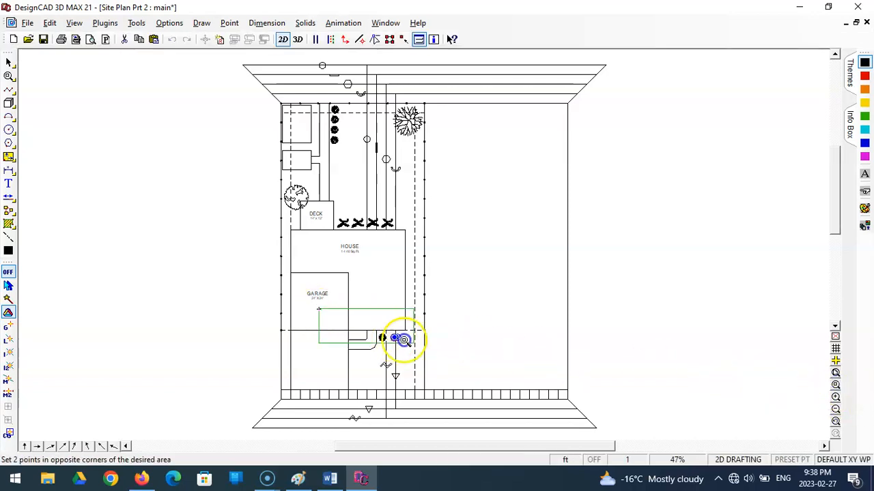
{"action": "left_click", "coordinate": [433, 351]}
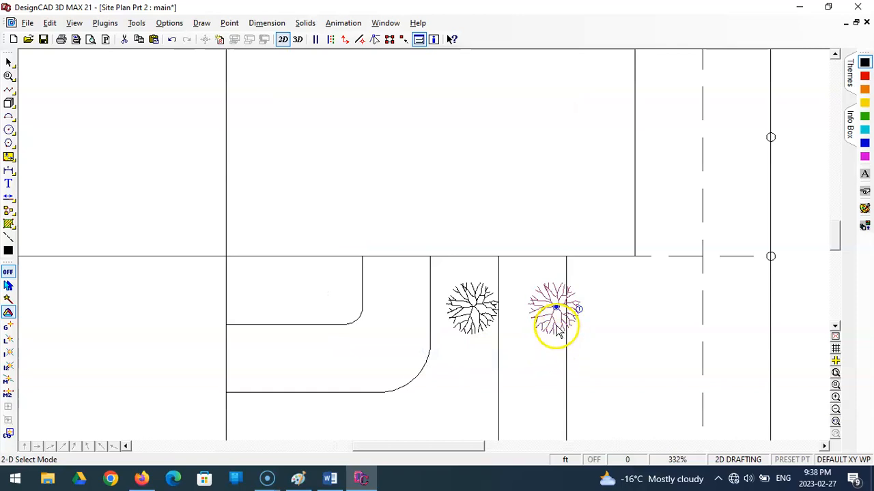
{"action": "key", "text": "ctrl+v"}
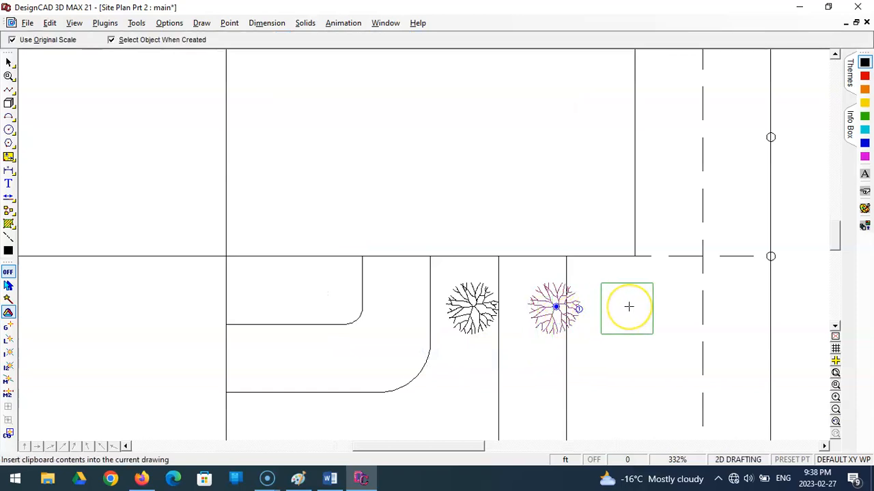
{"action": "left_click", "coordinate": [613, 305]}
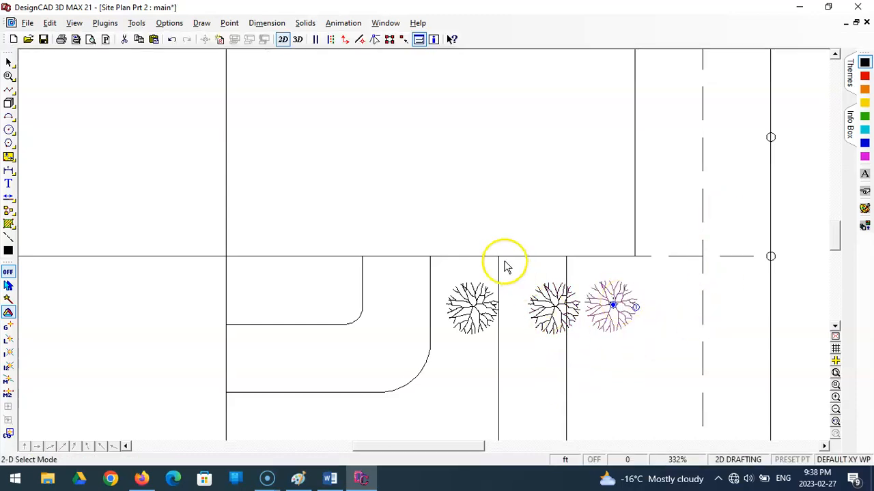
{"action": "left_click_drag", "start_coordinate": [552, 318], "coordinate": [541, 318]}
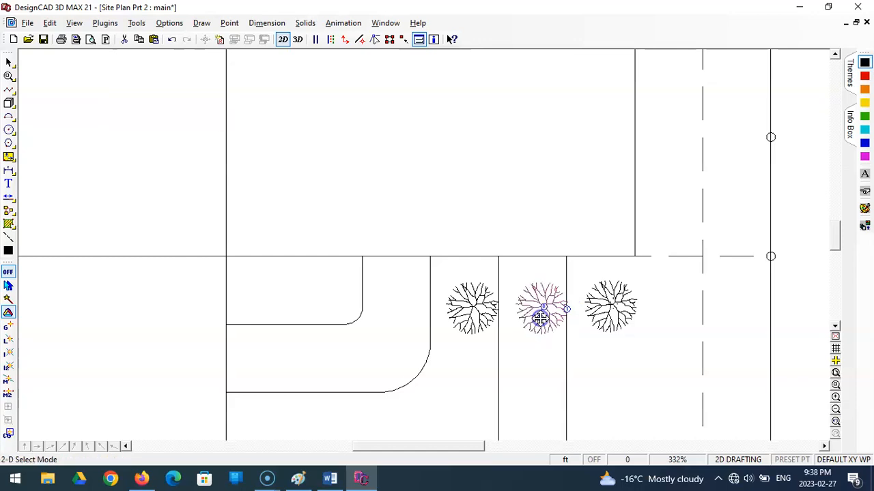
{"action": "left_click", "coordinate": [594, 369]}
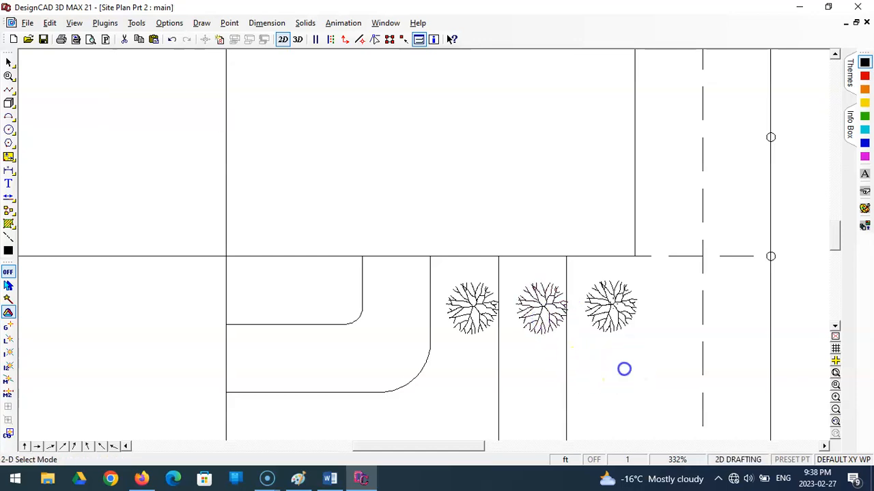
Step: Save the site plan drawing
{"action": "left_click", "coordinate": [836, 372]}
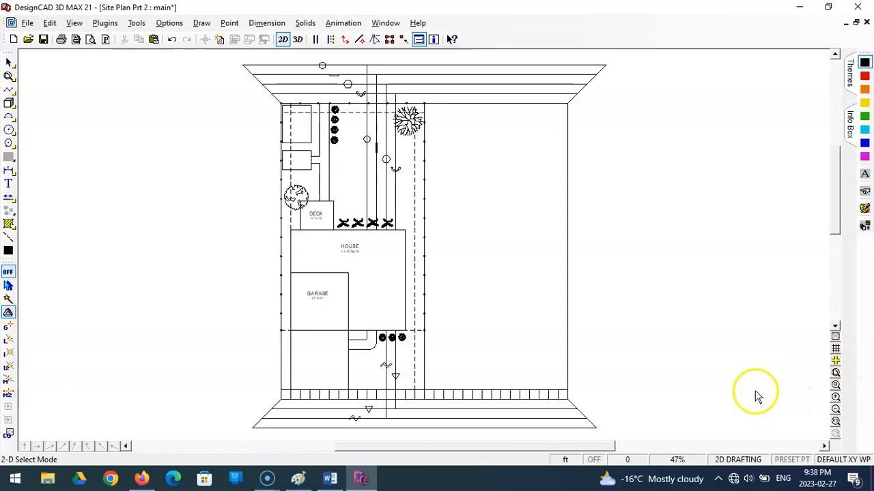
{"action": "left_click", "coordinate": [43, 39]}
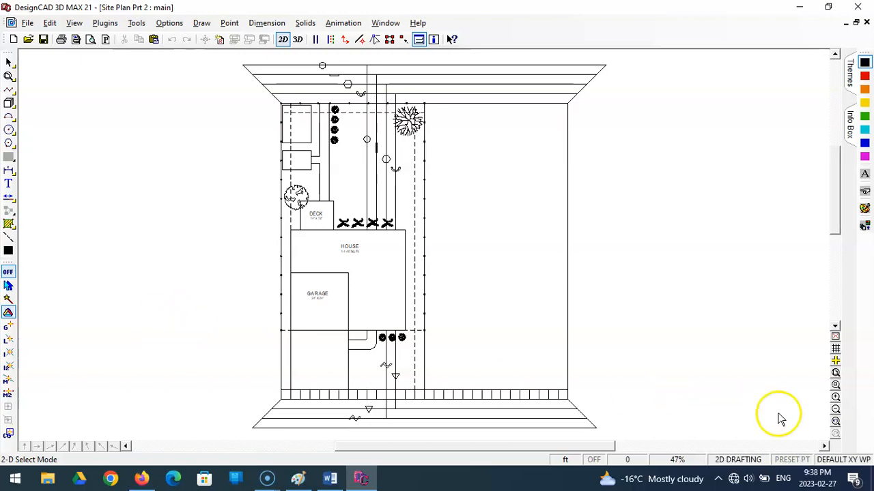
{"action": "left_click", "coordinate": [835, 372]}
{"action": "left_click", "coordinate": [263, 136]}
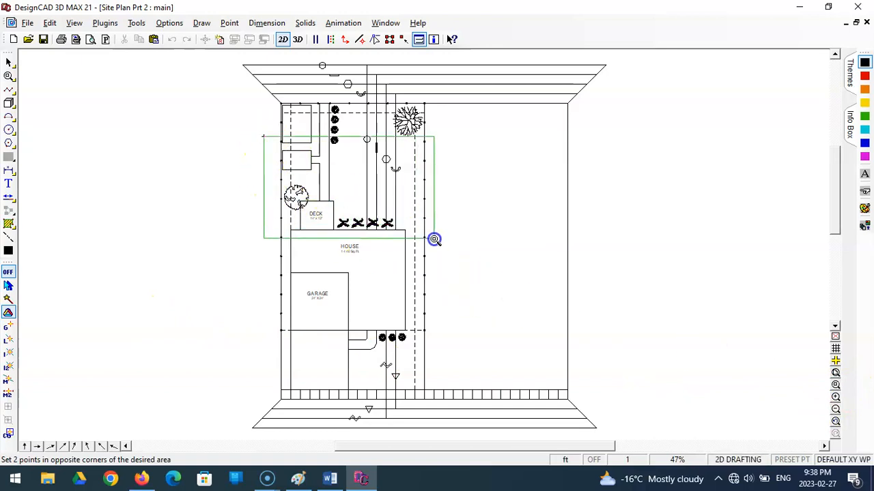
{"action": "left_click", "coordinate": [434, 239]}
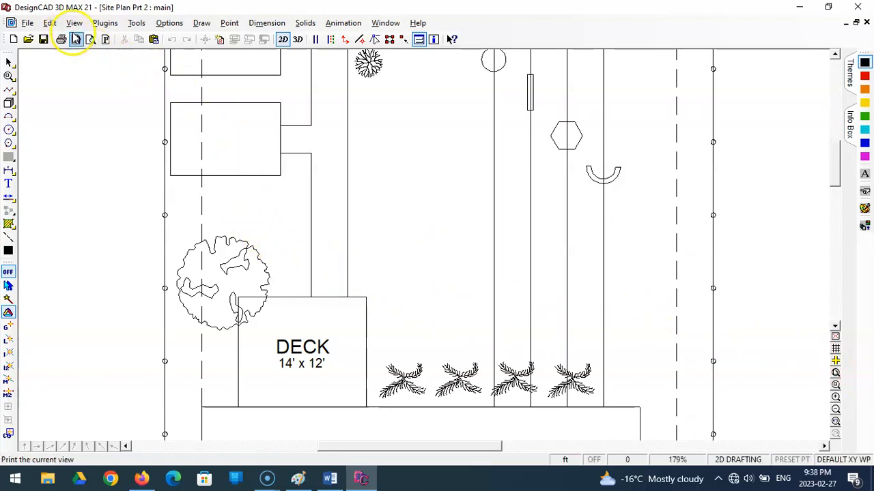
{"action": "left_click", "coordinate": [199, 23]}
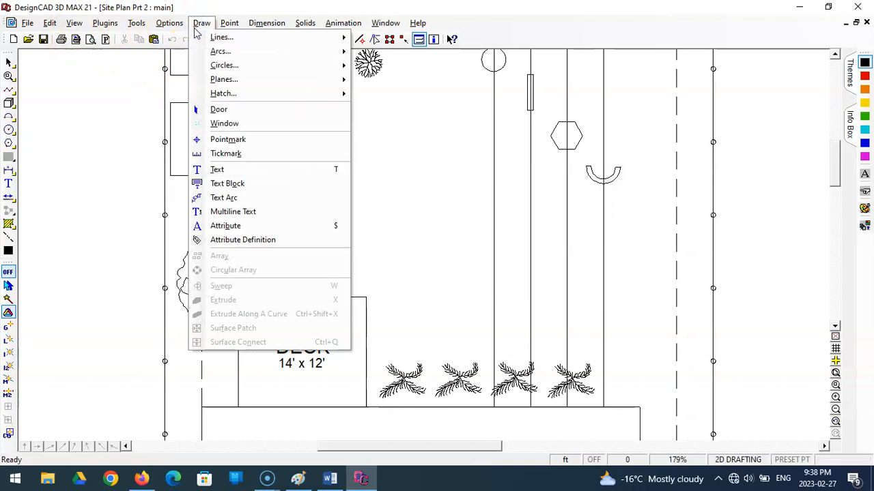
{"action": "mouse_move", "coordinate": [213, 93]}
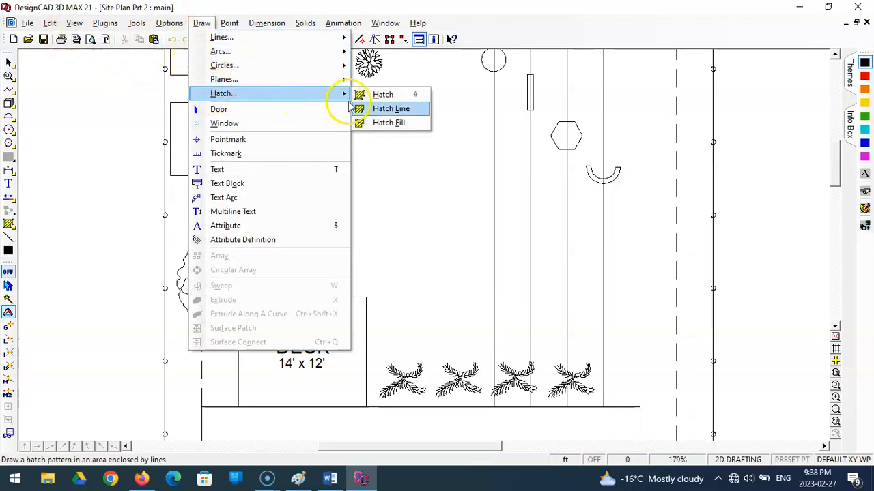
{"action": "left_click", "coordinate": [380, 126]}
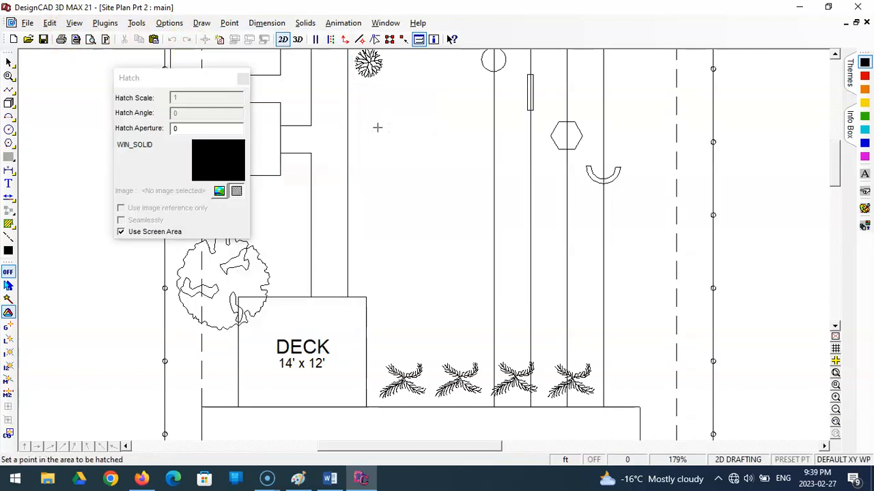
{"action": "left_click_drag", "start_coordinate": [209, 79], "coordinate": [247, 74]}
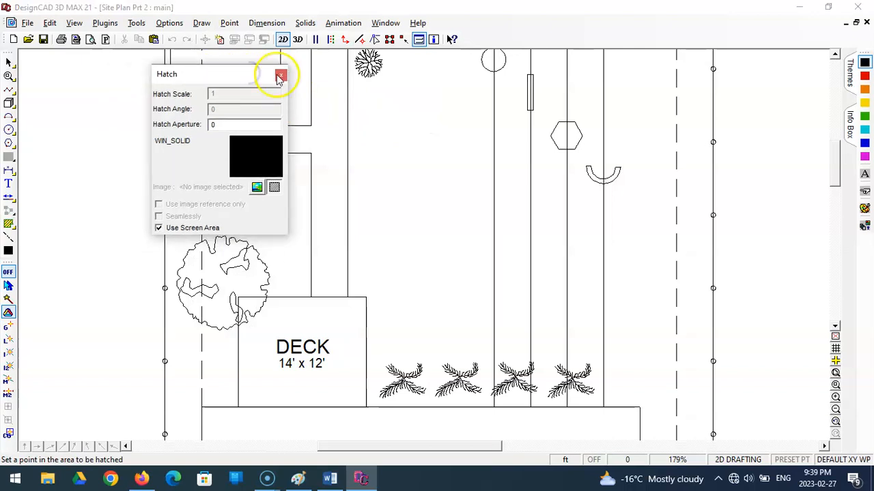
{"action": "left_click", "coordinate": [280, 75]}
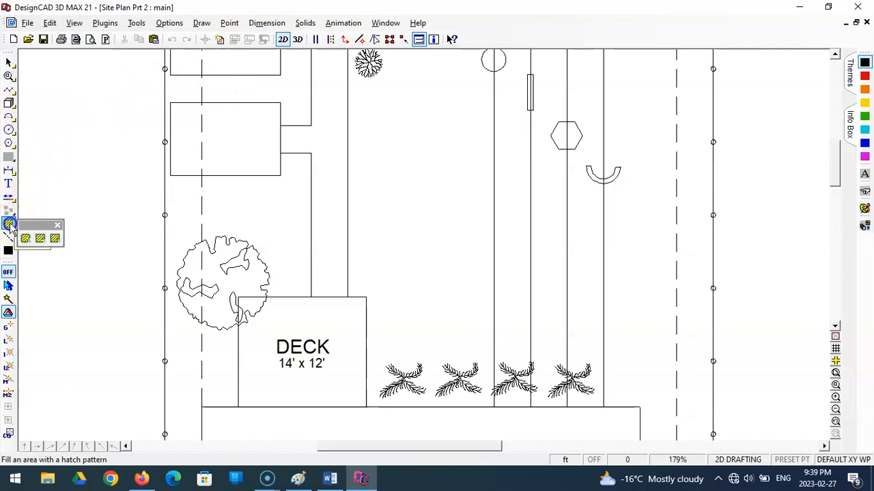
{"action": "left_click", "coordinate": [26, 237]}
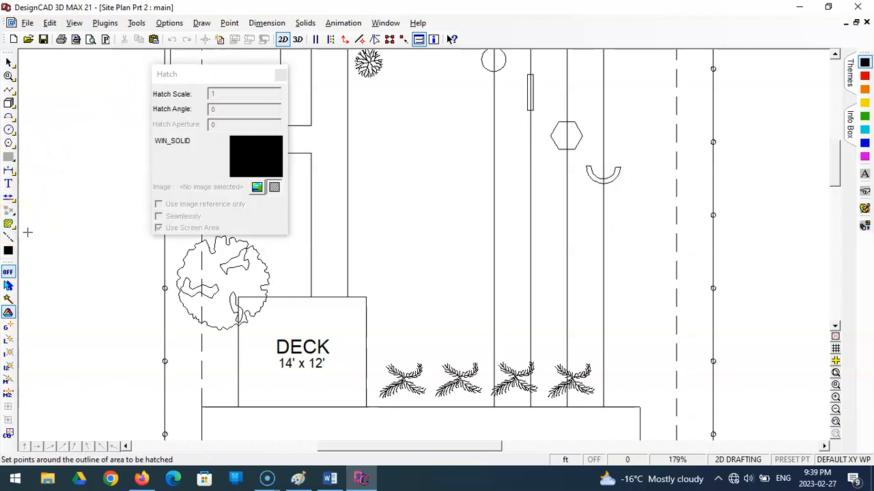
{"action": "left_click", "coordinate": [11, 224]}
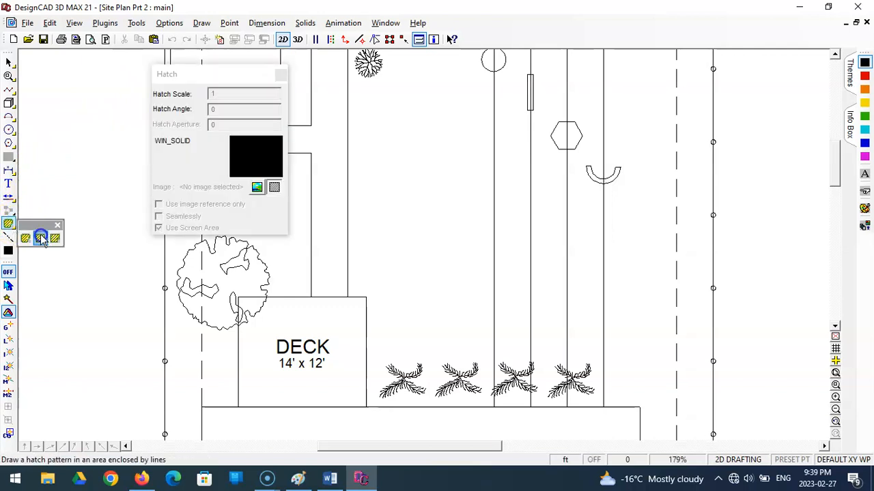
{"action": "left_click", "coordinate": [38, 234]}
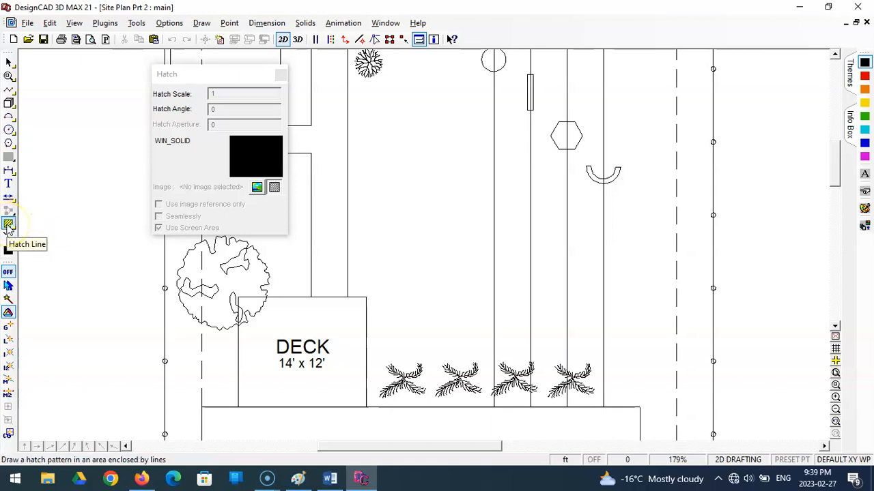
{"action": "left_click", "coordinate": [8, 225]}
{"action": "left_click", "coordinate": [26, 234]}
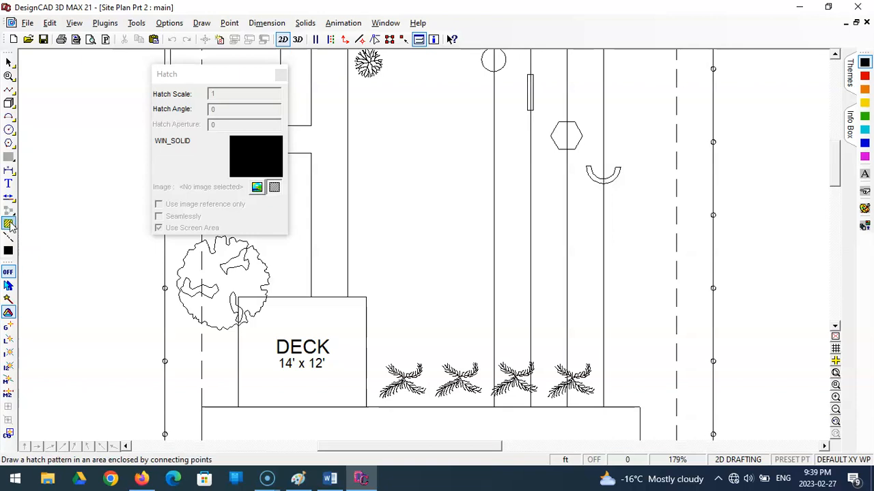
{"action": "left_click", "coordinate": [11, 225]}
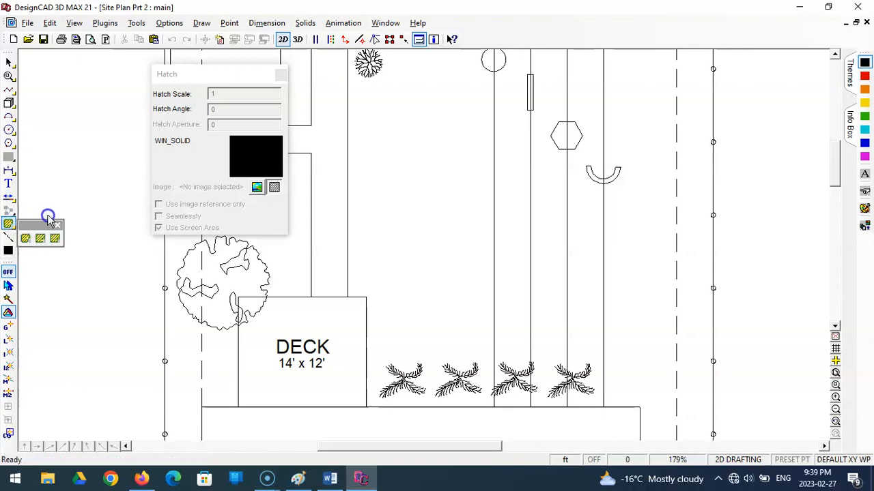
Step: Start a Hatch Fill and preview the available hatch patterns, including TRIANGLE_1 and SIDING, without choosing one
{"action": "left_click", "coordinate": [54, 237]}
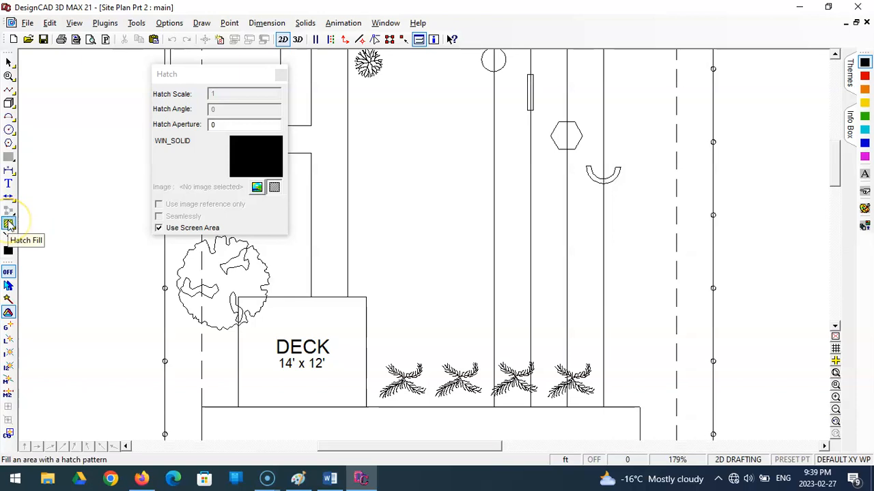
{"action": "left_click_drag", "start_coordinate": [206, 79], "coordinate": [96, 78]}
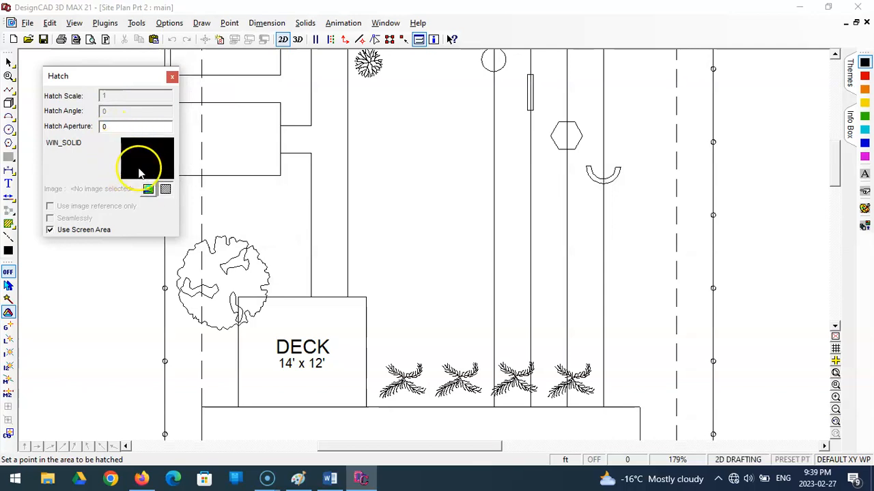
{"action": "left_click", "coordinate": [148, 158]}
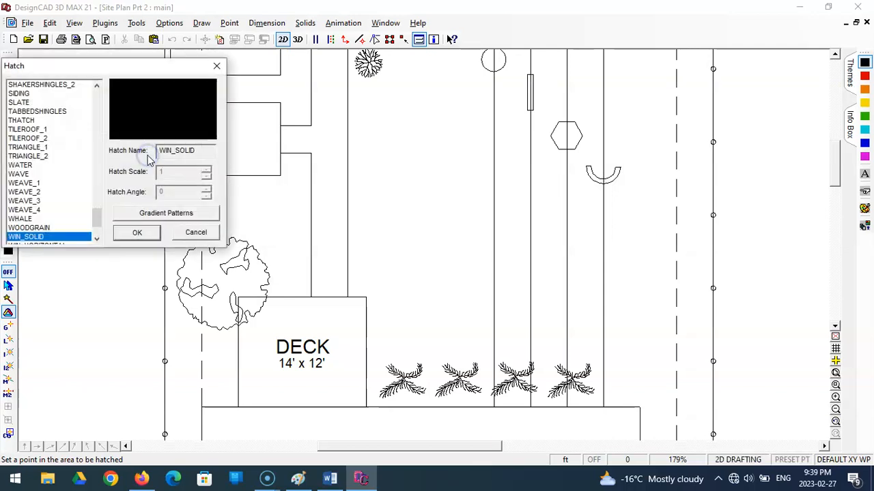
{"action": "left_click", "coordinate": [34, 193]}
{"action": "left_click", "coordinate": [33, 174]}
{"action": "left_click", "coordinate": [32, 146]}
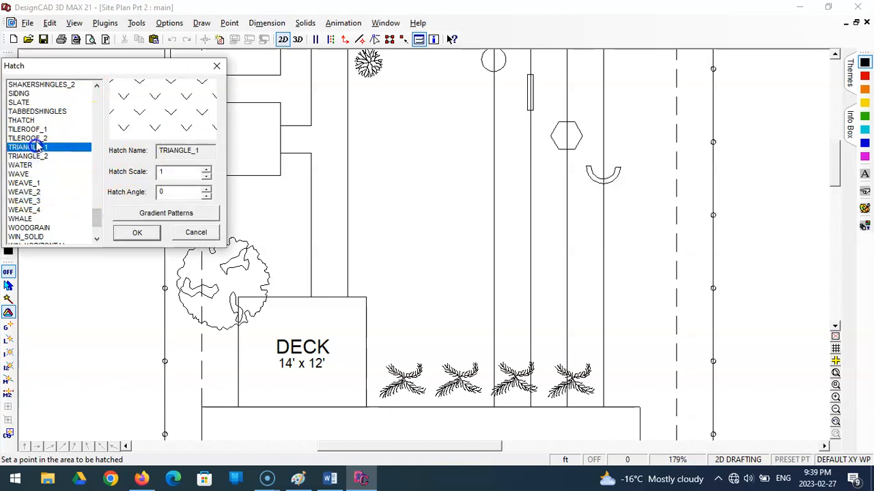
{"action": "left_click", "coordinate": [33, 130]}
{"action": "left_click", "coordinate": [39, 111]}
{"action": "left_click", "coordinate": [49, 94]}
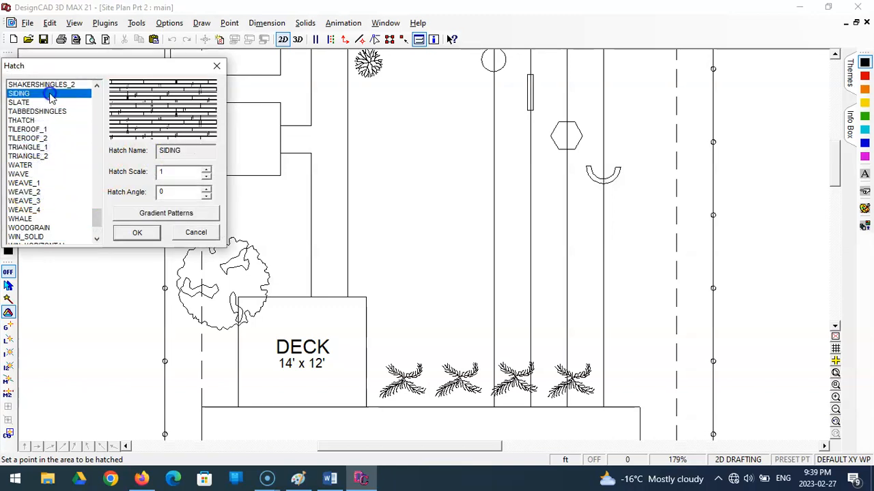
{"action": "left_click", "coordinate": [41, 148]}
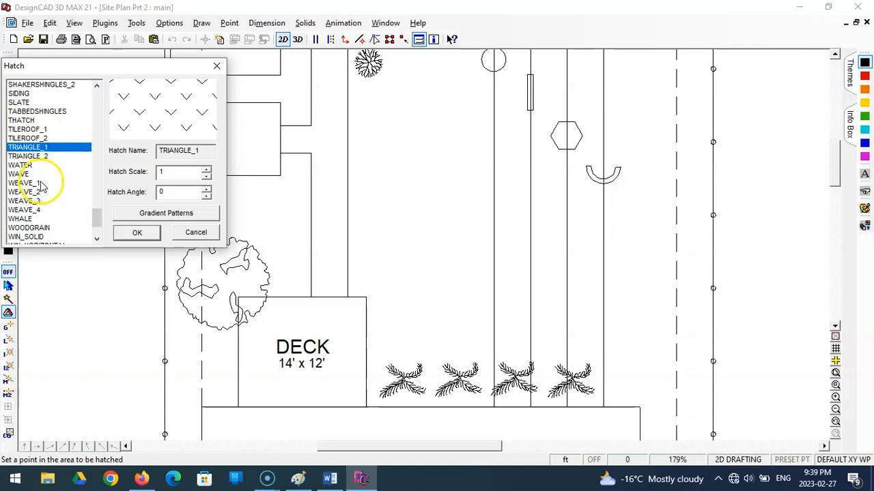
{"action": "mouse_move", "coordinate": [134, 71]}
{"action": "left_mouse_down"}
{"action": "mouse_move", "coordinate": [133, 179]}
{"action": "mouse_move", "coordinate": [154, 249]}
{"action": "left_mouse_up"}
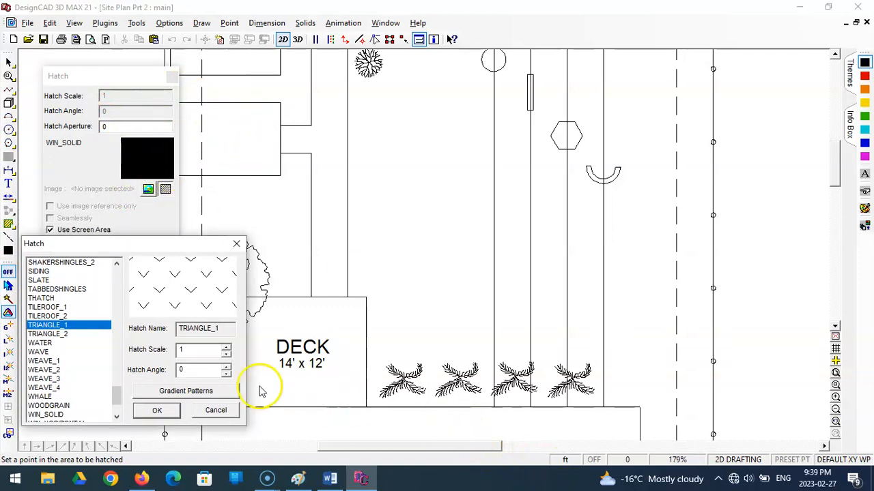
{"action": "left_click", "coordinate": [215, 409]}
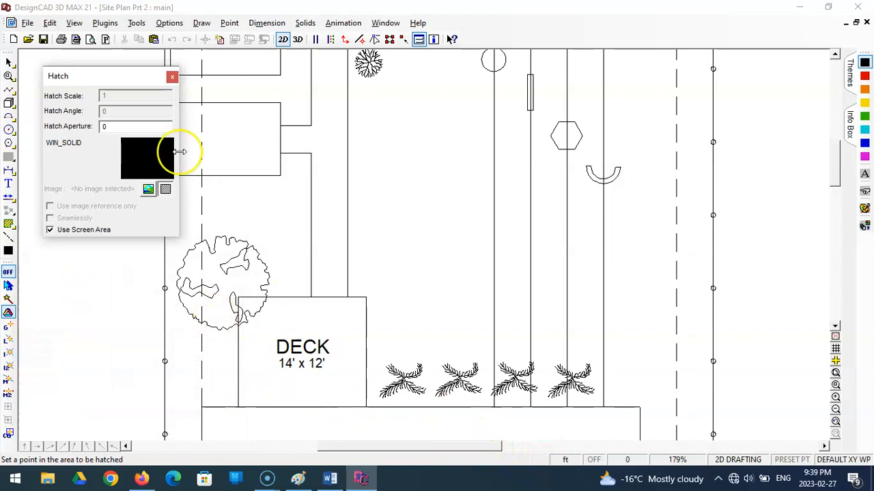
Step: Hatch-fill the smaller back yard rectangle, on the house side of the dashed setback line, with the WAVE pattern at scale 1 and angle 0
{"action": "mouse_move", "coordinate": [127, 78]}
{"action": "left_mouse_down"}
{"action": "mouse_move", "coordinate": [322, 127]}
{"action": "mouse_move", "coordinate": [482, 88]}
{"action": "left_mouse_up"}
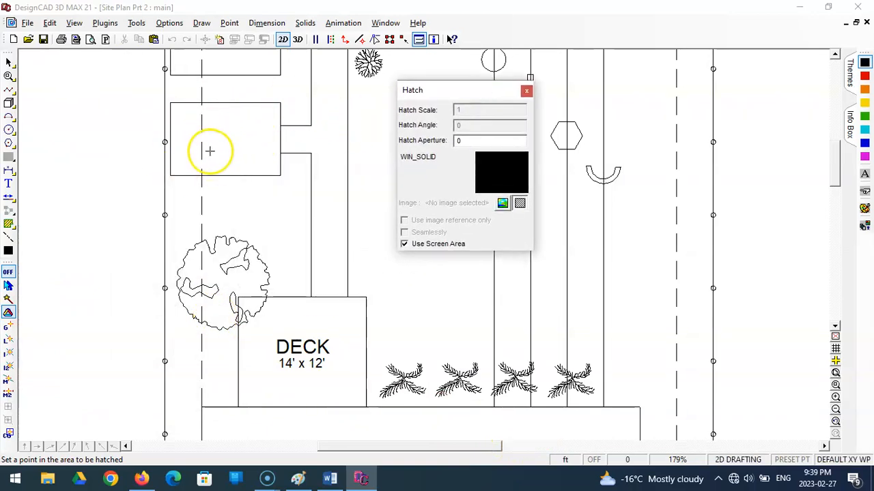
{"action": "left_click", "coordinate": [512, 180]}
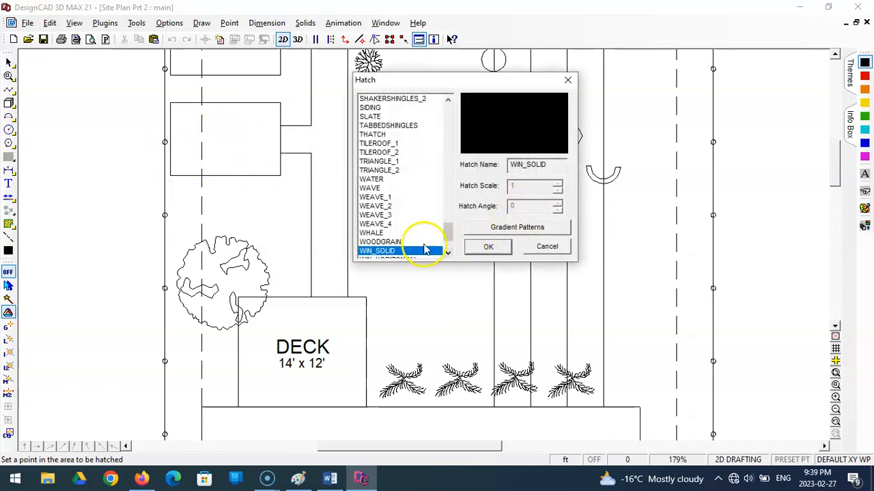
{"action": "left_click", "coordinate": [382, 215]}
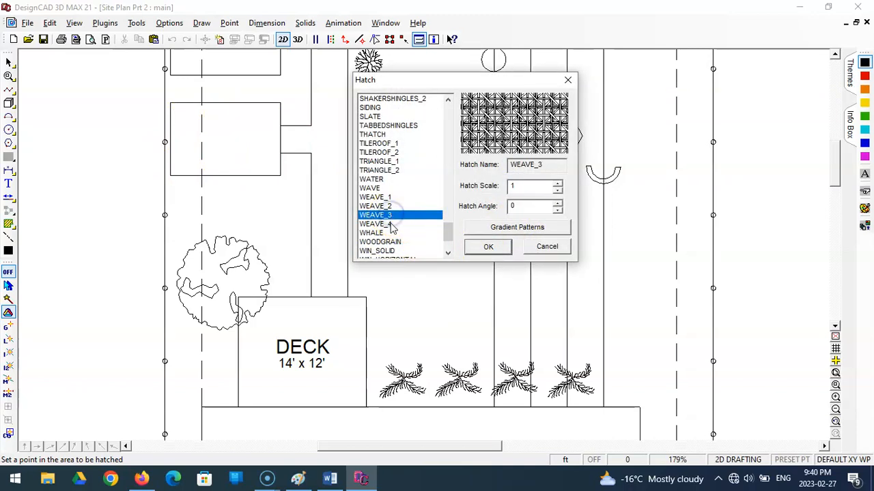
{"action": "left_click", "coordinate": [377, 170]}
{"action": "left_click", "coordinate": [377, 179]}
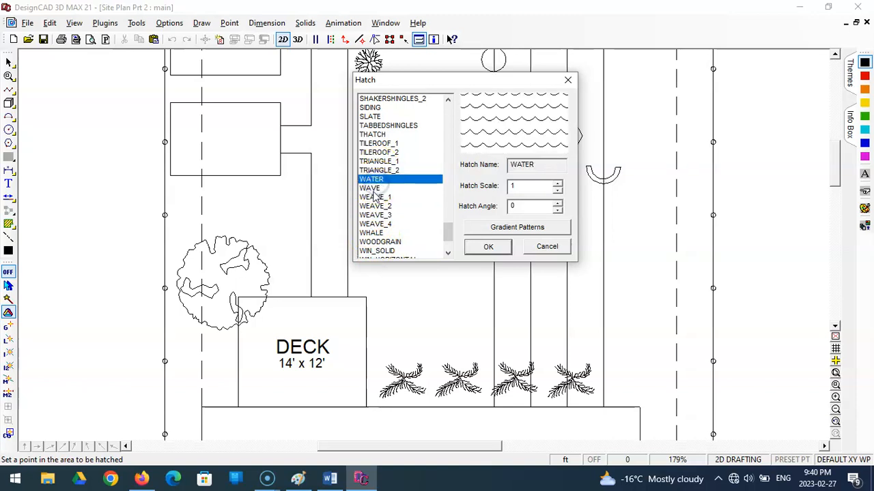
{"action": "left_click", "coordinate": [374, 189]}
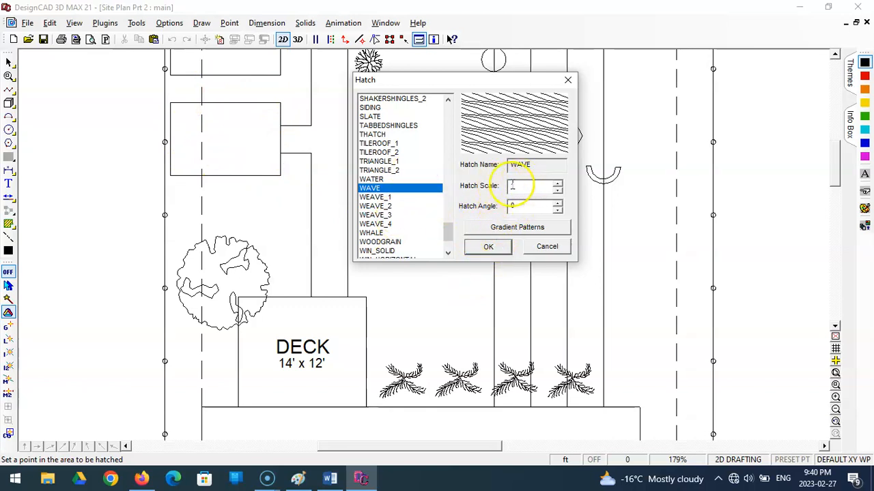
{"action": "left_click", "coordinate": [489, 247]}
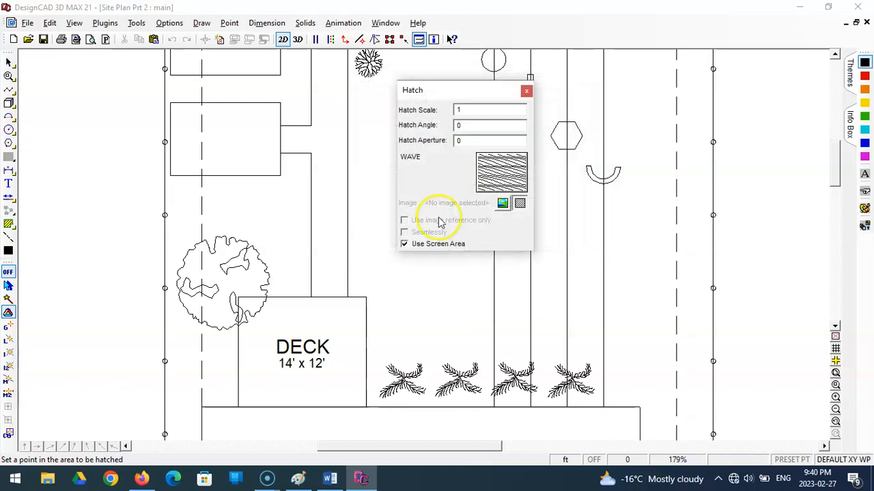
{"action": "left_click", "coordinate": [242, 144]}
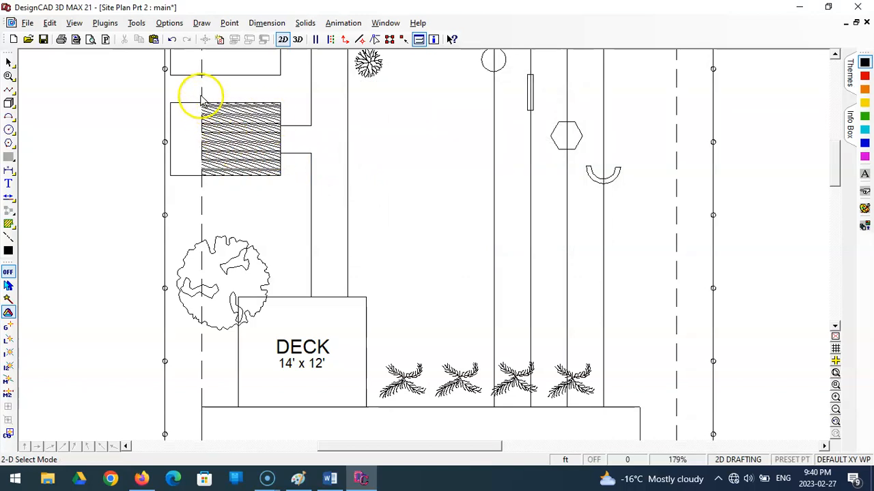
Step: Set the scale of the WAVE hatch in the smaller back yard rectangle to 3
{"action": "double_click", "coordinate": [242, 149]}
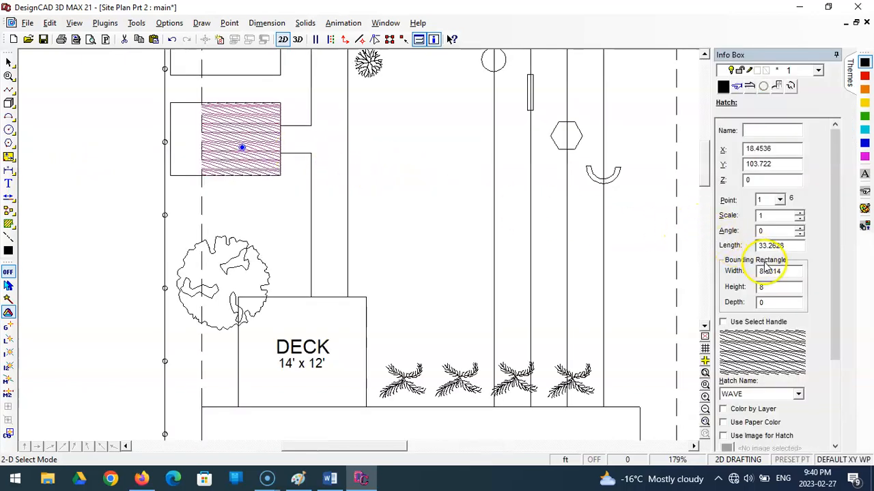
{"action": "scroll", "coordinate": [764, 268], "scroll_direction": "down", "scroll_amount": 2}
{"action": "scroll", "coordinate": [764, 268], "scroll_direction": "down", "scroll_amount": 3}
{"action": "scroll", "coordinate": [765, 277], "scroll_direction": "up", "scroll_amount": 1}
{"action": "scroll", "coordinate": [761, 273], "scroll_direction": "up", "scroll_amount": 2}
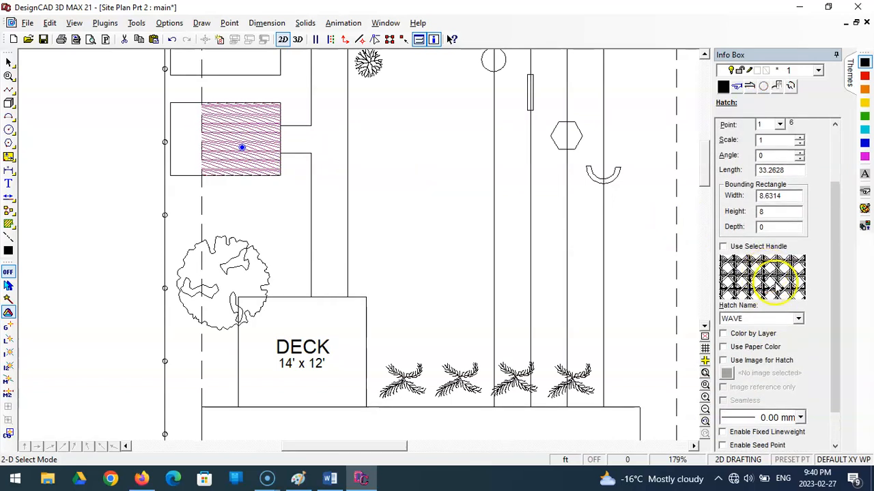
{"action": "scroll", "coordinate": [821, 224], "scroll_direction": "up", "scroll_amount": 4}
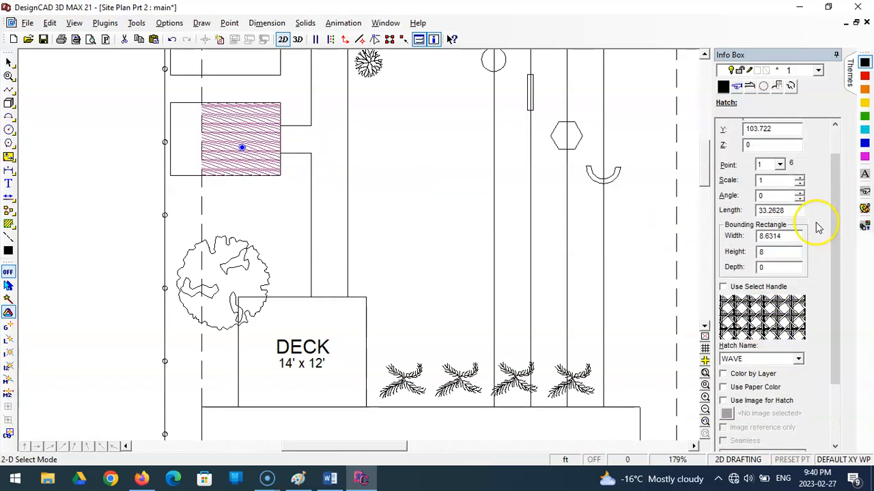
{"action": "left_click", "coordinate": [726, 217]}
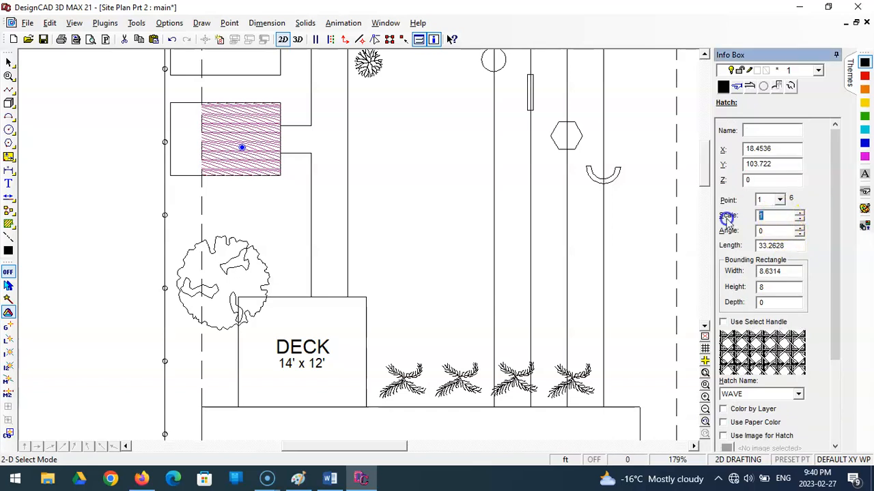
{"action": "type", "text": "3"}
{"action": "key", "text": "Tab"}
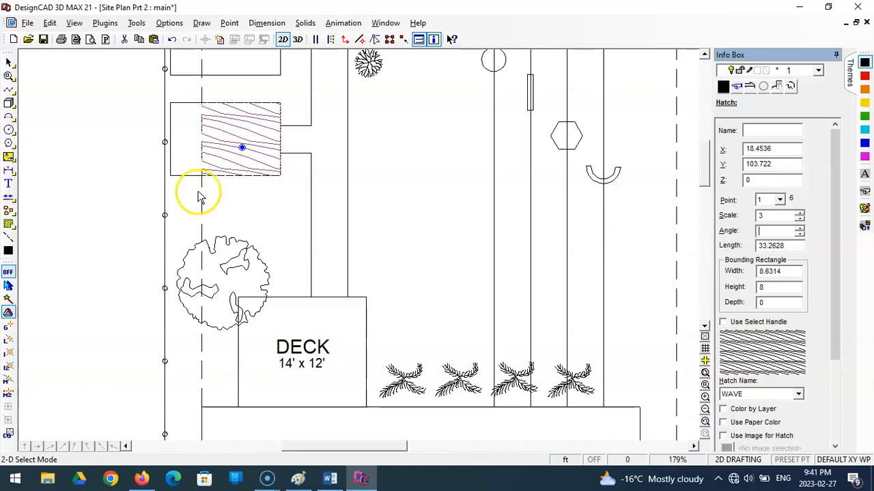
Step: Delete the WAVE hatch and use Section Trim to cut away the rectangle's corner below the walkway, opening its outline
{"action": "left_click", "coordinate": [244, 146]}
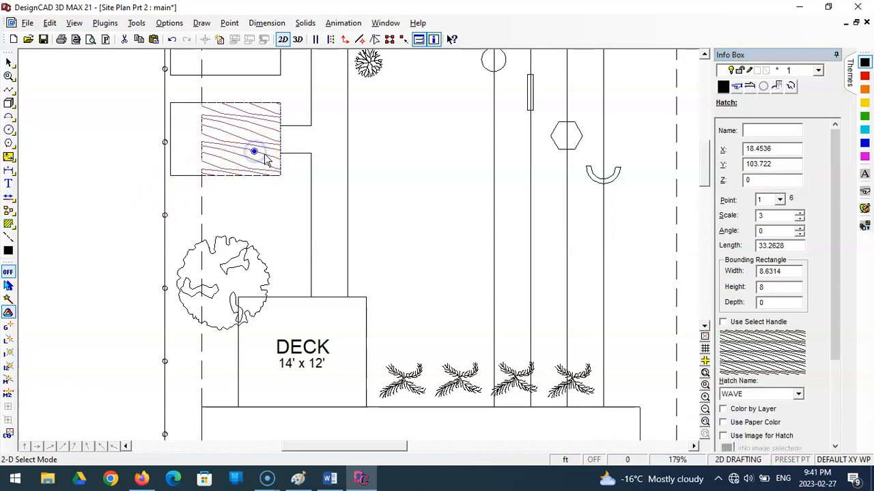
{"action": "key", "text": "Delete"}
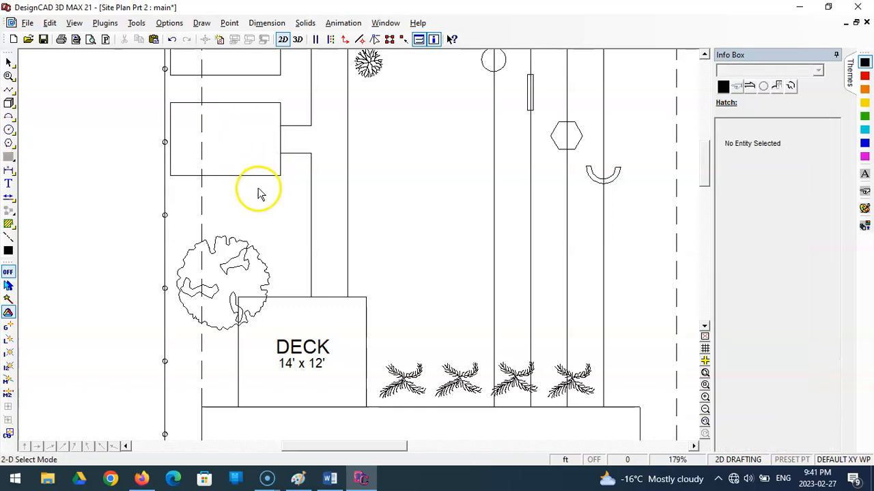
{"action": "key", "text": "t"}
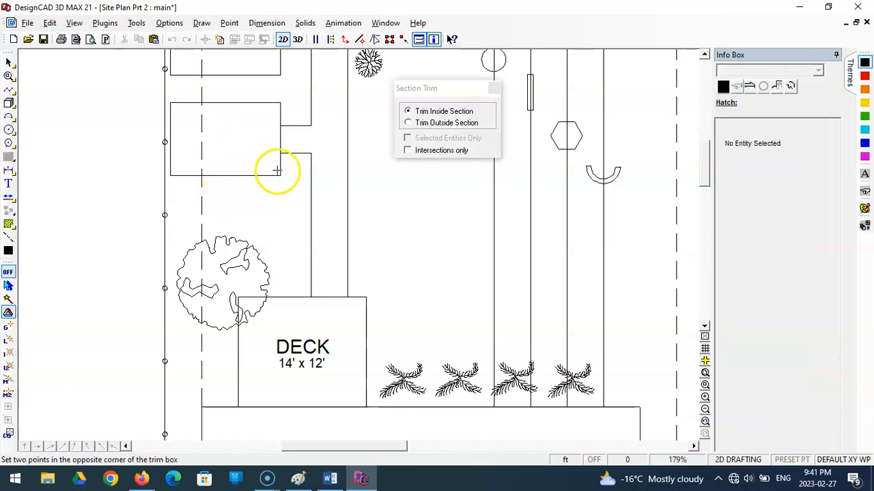
{"action": "key", "text": "Escape"}
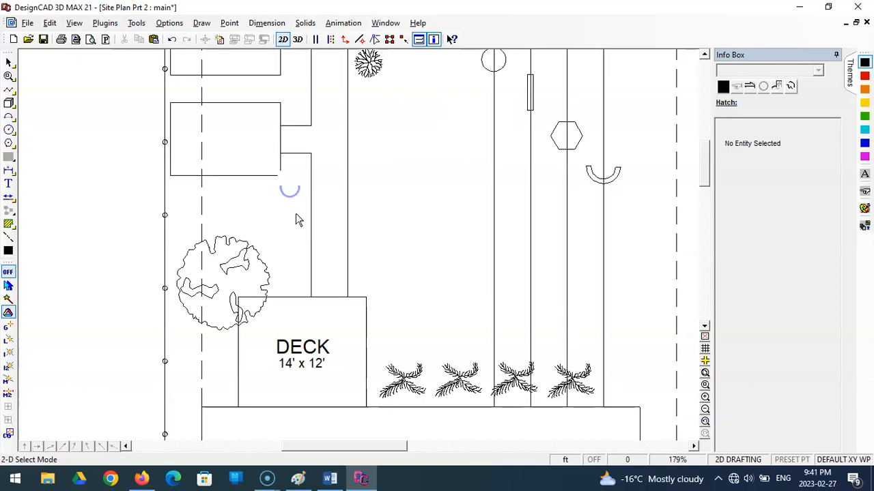
{"action": "key", "text": "t"}
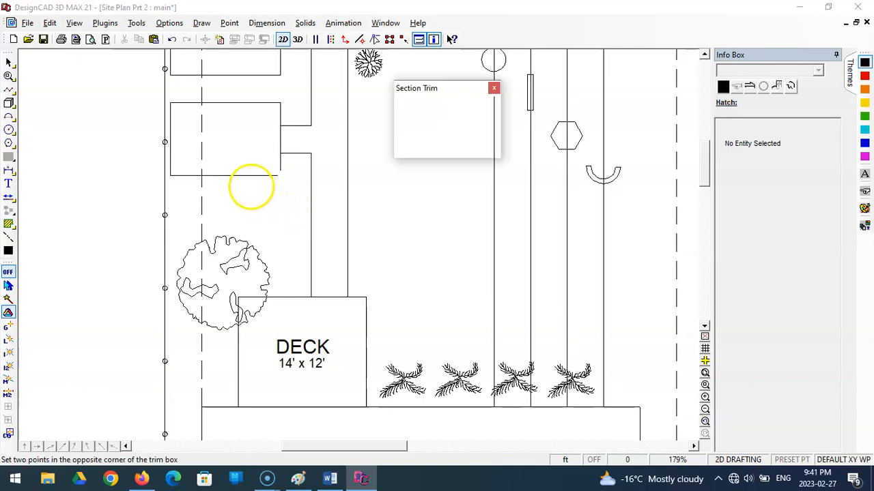
{"action": "left_click", "coordinate": [267, 165]}
{"action": "left_click", "coordinate": [296, 183]}
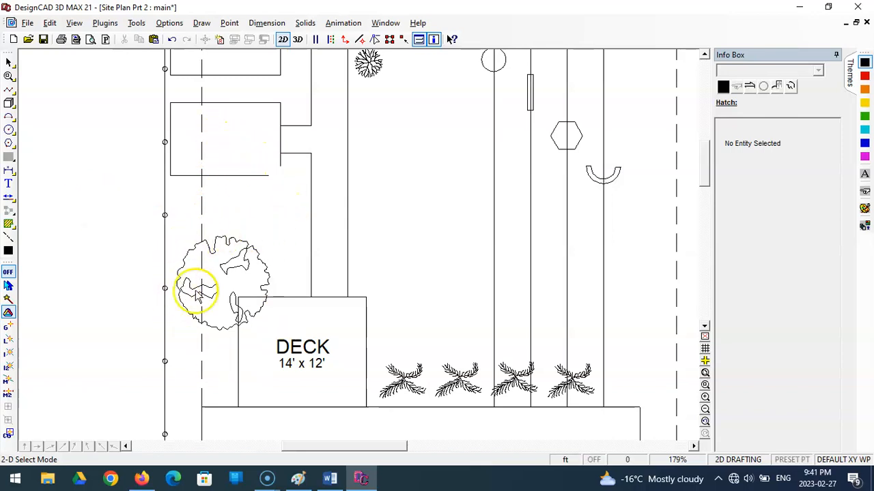
Step: Try a WAVE Hatch Fill inside the rectangle with the open corner and examine how far the pattern spreads
{"action": "left_click", "coordinate": [705, 373]}
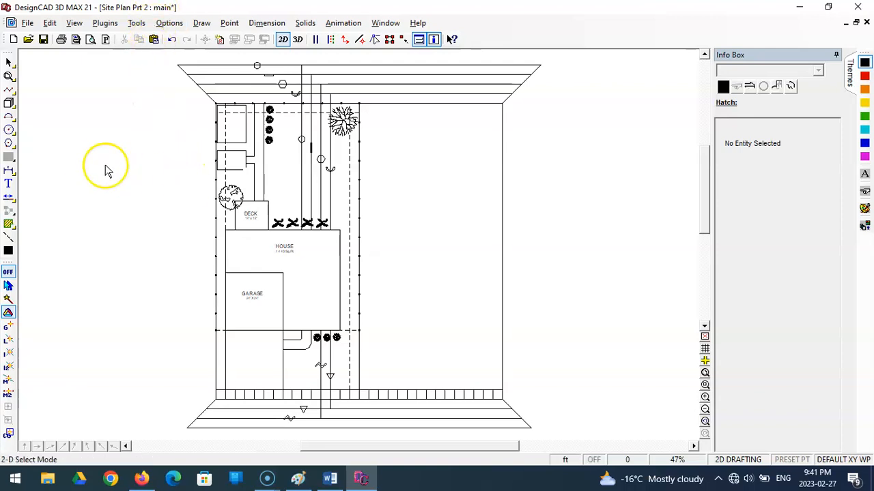
{"action": "left_click", "coordinate": [8, 224]}
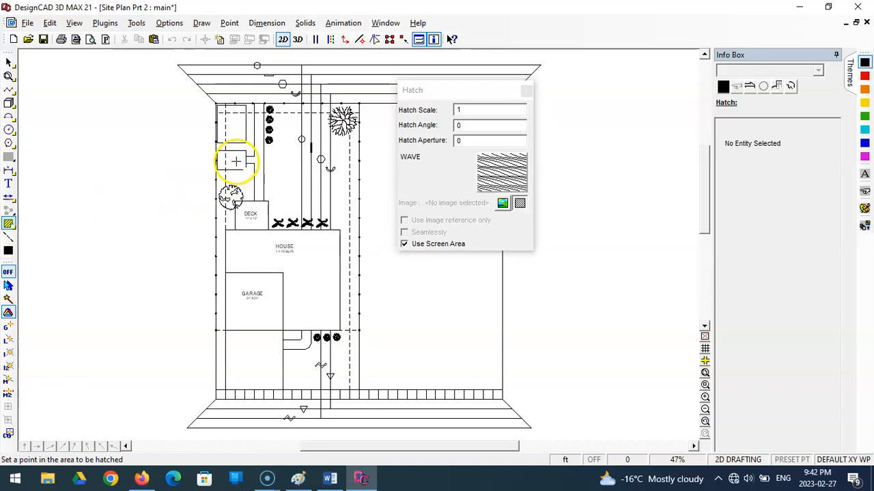
{"action": "left_click", "coordinate": [235, 161]}
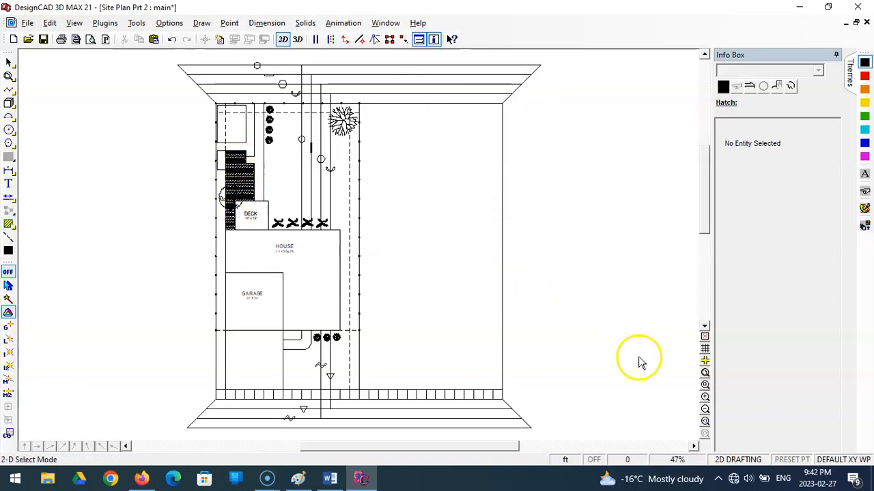
{"action": "left_click", "coordinate": [704, 385]}
{"action": "left_click", "coordinate": [205, 129]}
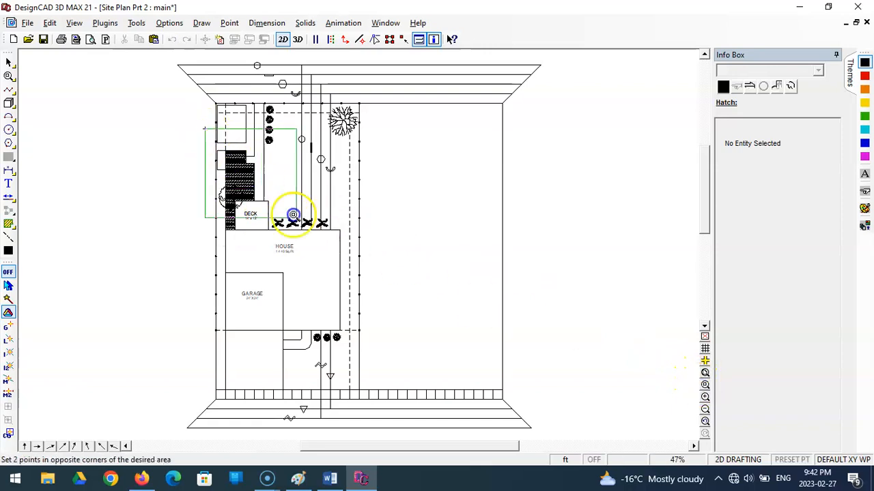
{"action": "left_click", "coordinate": [315, 242]}
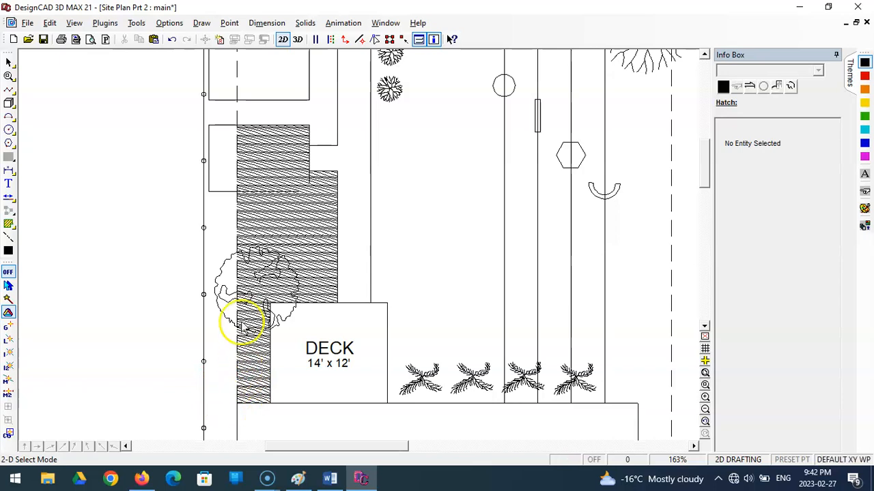
Step: Delete the WAVE hatch that spreads down beside the deck and undo the corner trims to close the rectangle
{"action": "left_click", "coordinate": [302, 219]}
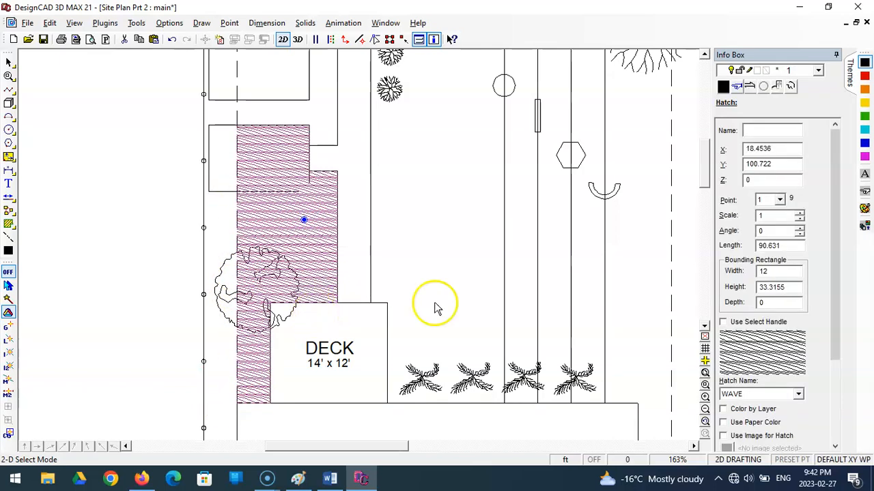
{"action": "key", "text": "Delete"}
{"action": "key", "text": "ctrl+z"}
{"action": "key", "text": "Delete"}
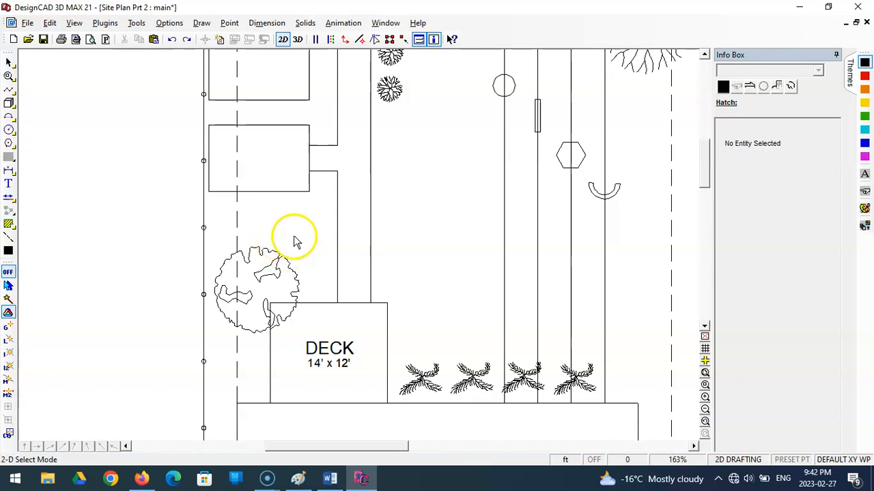
Step: Delete the dashed setback lines running along both sides and across the back of the fenced yard
{"action": "left_click", "coordinate": [705, 385]}
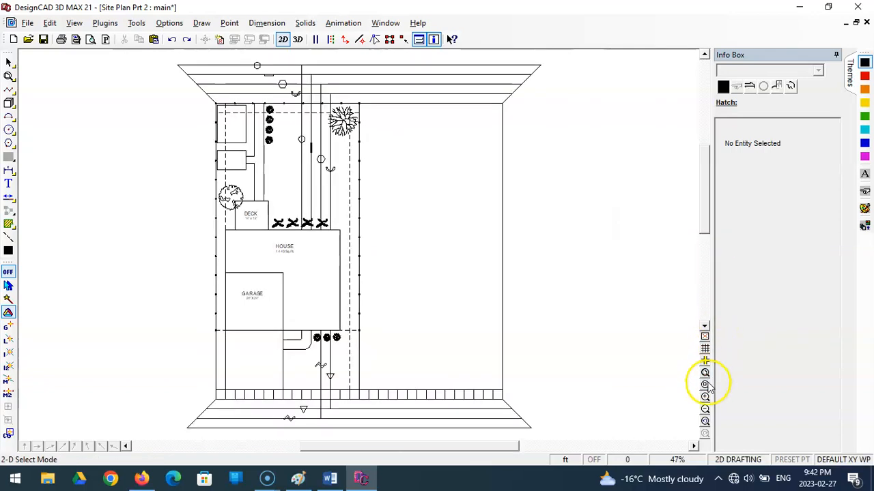
{"action": "left_click", "coordinate": [705, 397]}
{"action": "left_click", "coordinate": [183, 80]}
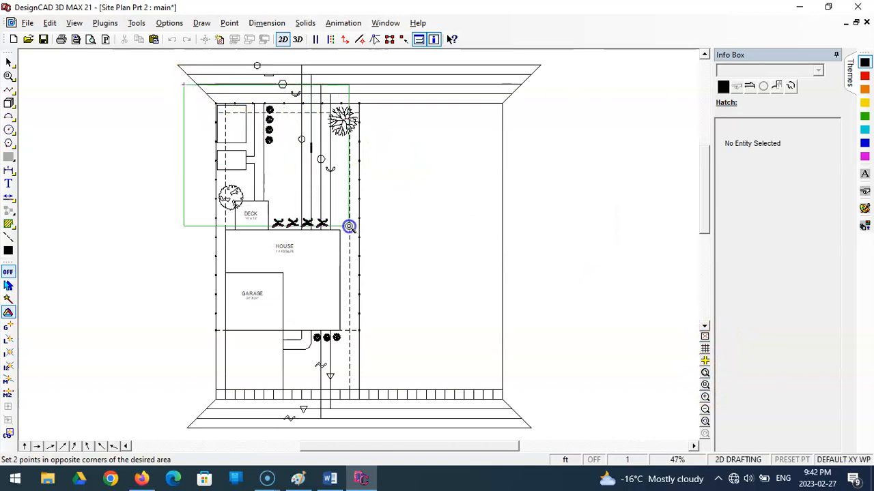
{"action": "left_click", "coordinate": [384, 243]}
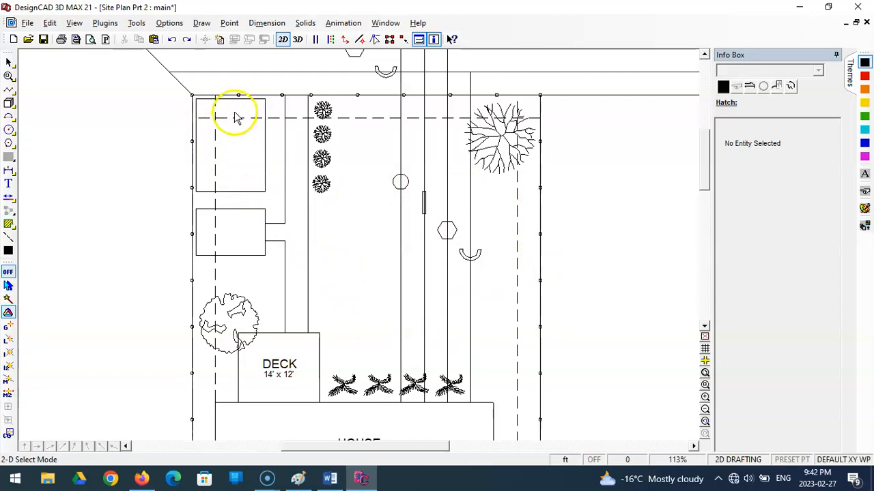
{"action": "left_click", "coordinate": [215, 164]}
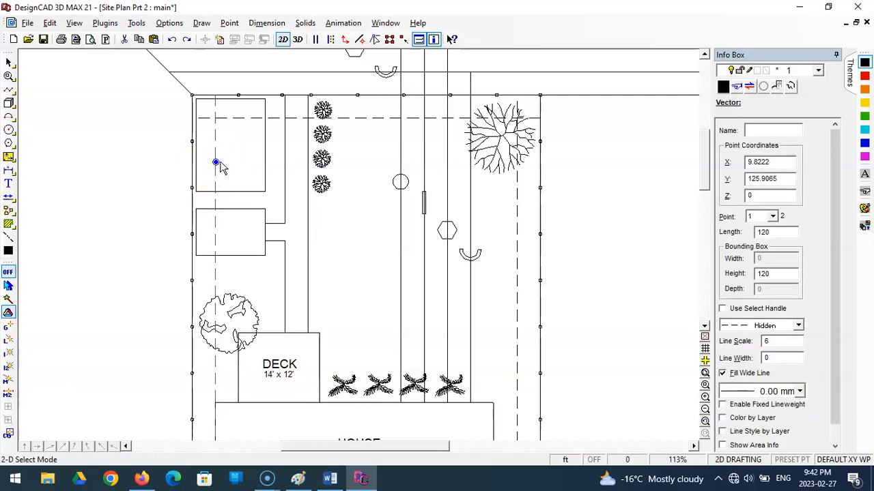
{"action": "key", "text": "Delete"}
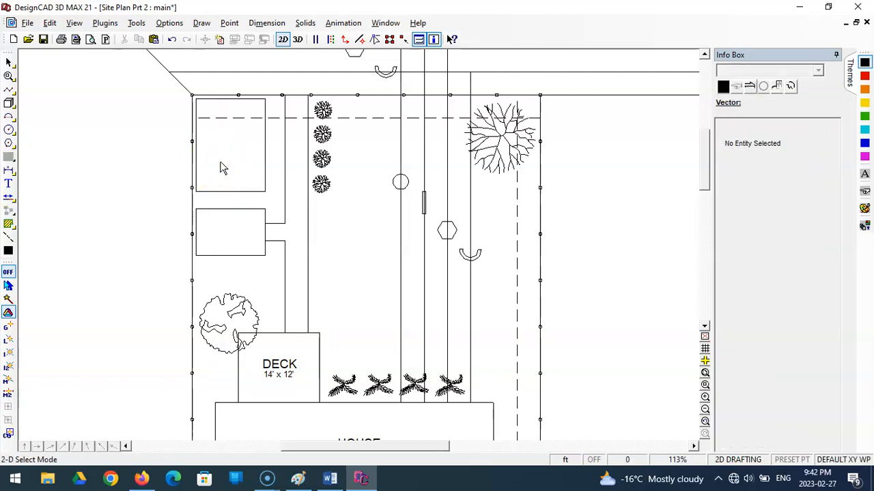
{"action": "left_click", "coordinate": [234, 117]}
{"action": "key", "text": "Delete"}
{"action": "left_click", "coordinate": [518, 277]}
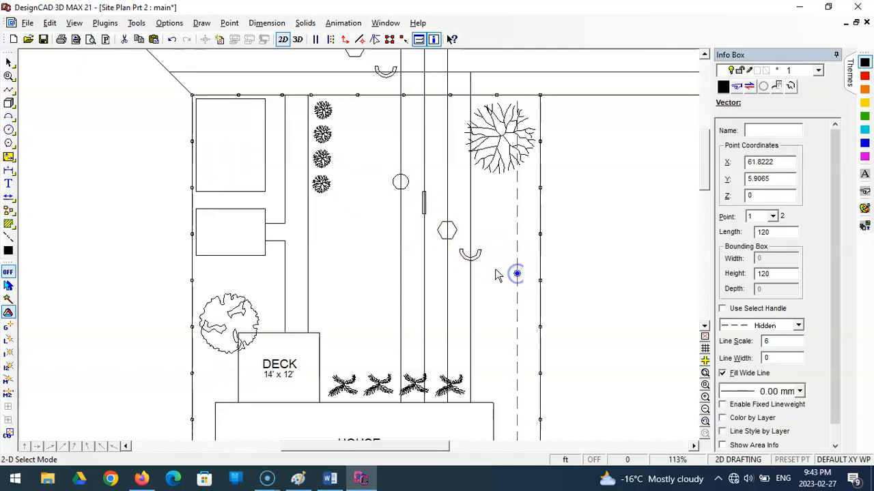
{"action": "key", "text": "Delete"}
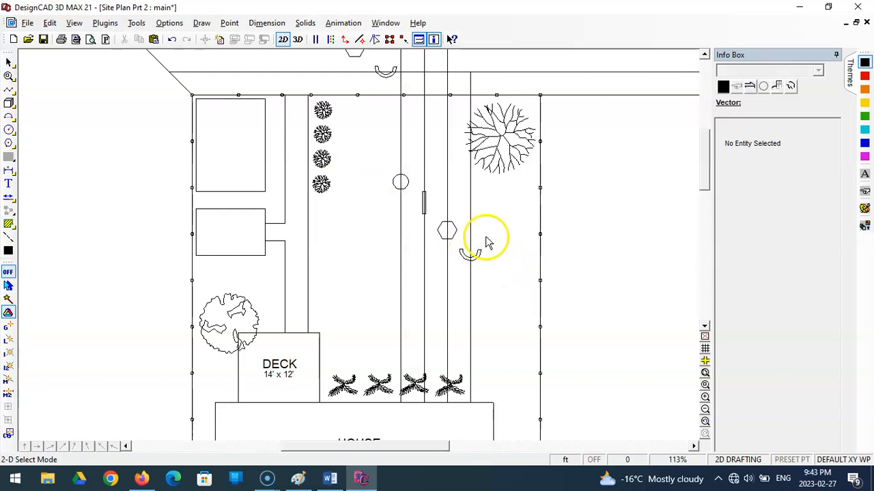
{"action": "scroll", "coordinate": [488, 242], "scroll_direction": "down", "scroll_amount": 3}
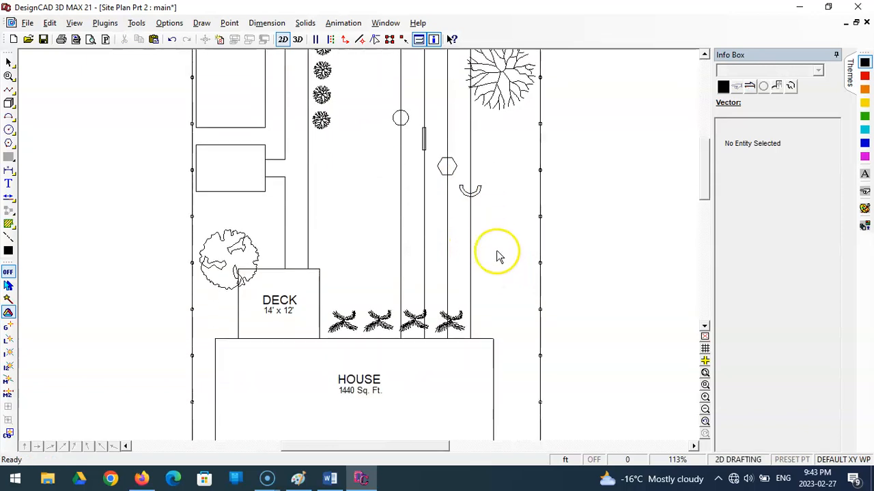
Step: Use Hatch Fill with the GRASS pattern at scale 1 to fill the back yard lawn strip between the walkway and the first utility line
{"action": "left_click", "coordinate": [706, 373]}
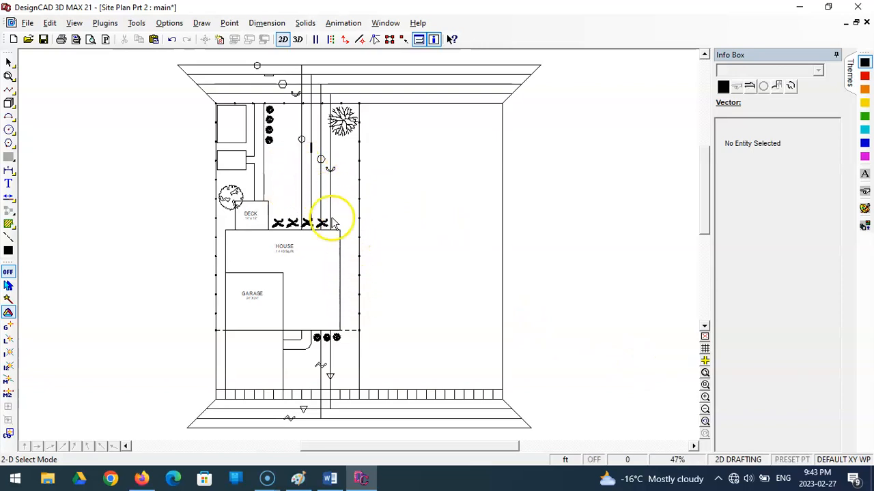
{"action": "left_click", "coordinate": [8, 224]}
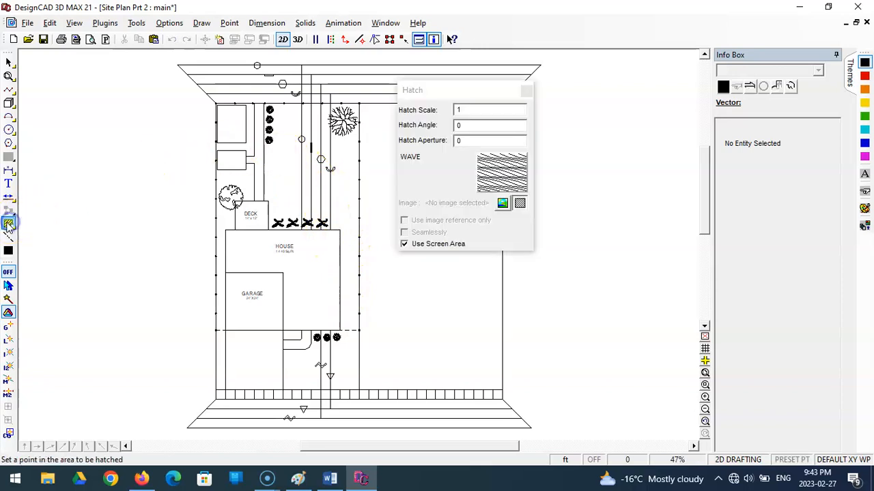
{"action": "left_click", "coordinate": [520, 181]}
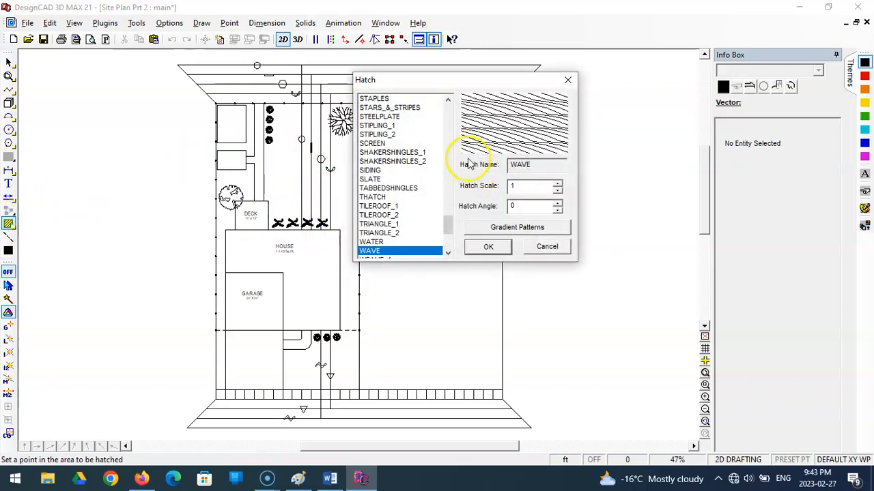
{"action": "mouse_move", "coordinate": [447, 224]}
{"action": "left_mouse_down"}
{"action": "mouse_move", "coordinate": [463, 179]}
{"action": "mouse_move", "coordinate": [474, 190]}
{"action": "mouse_move", "coordinate": [482, 131]}
{"action": "left_mouse_up"}
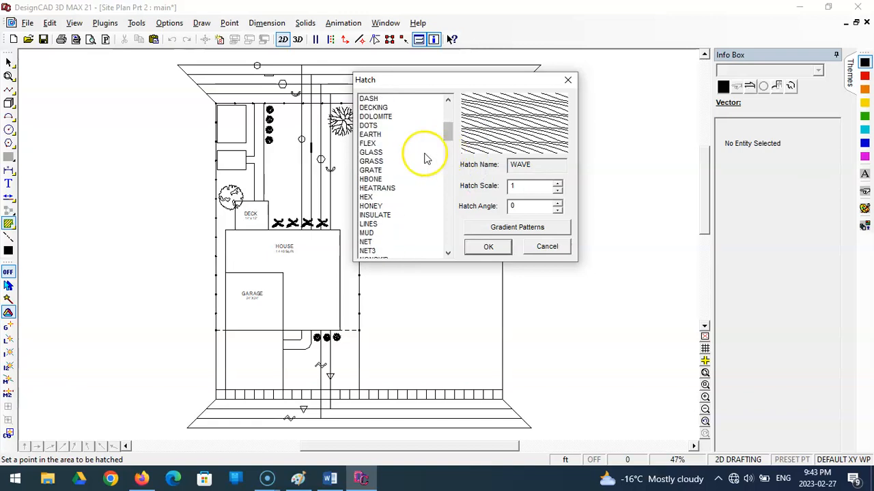
{"action": "left_click", "coordinate": [380, 155]}
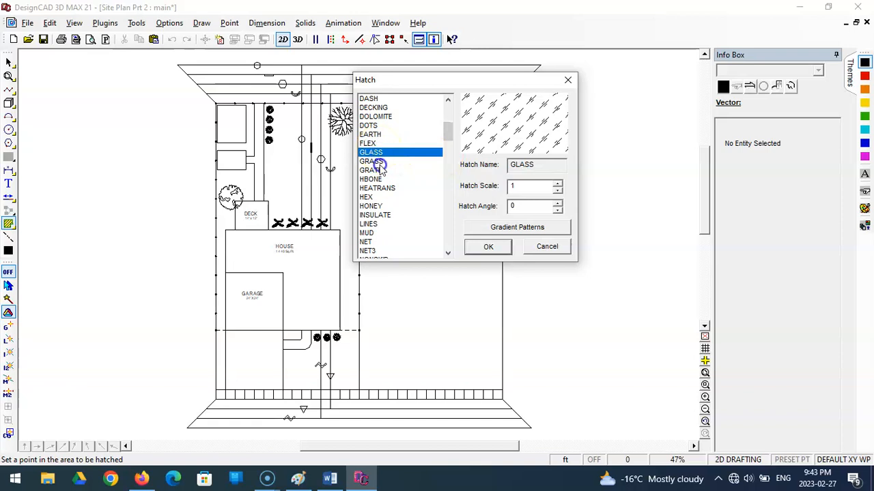
{"action": "left_click", "coordinate": [380, 162]}
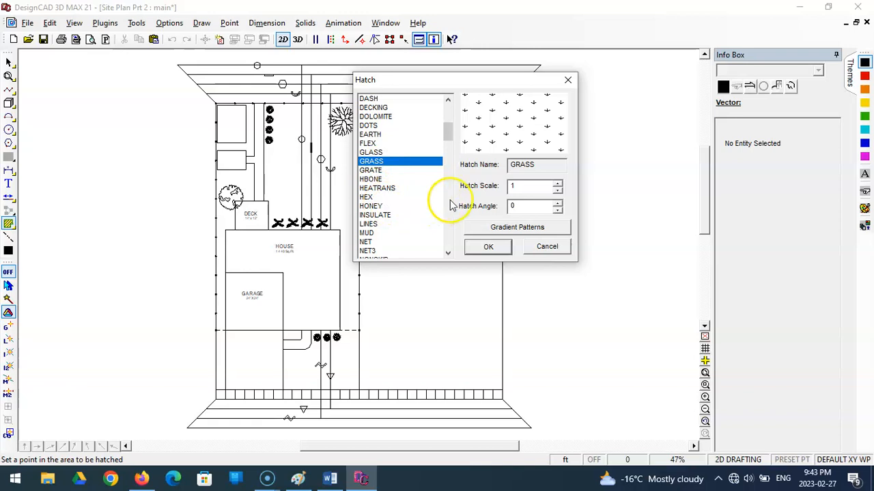
{"action": "left_click", "coordinate": [470, 245]}
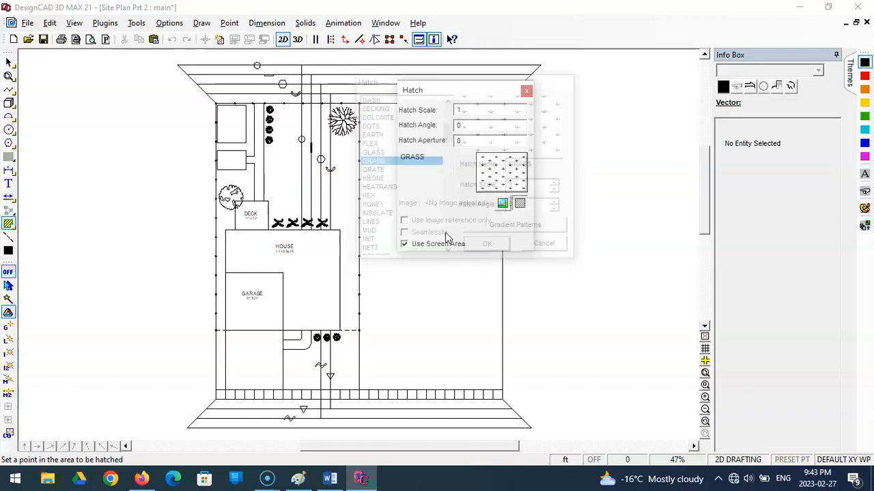
{"action": "left_click", "coordinate": [293, 183]}
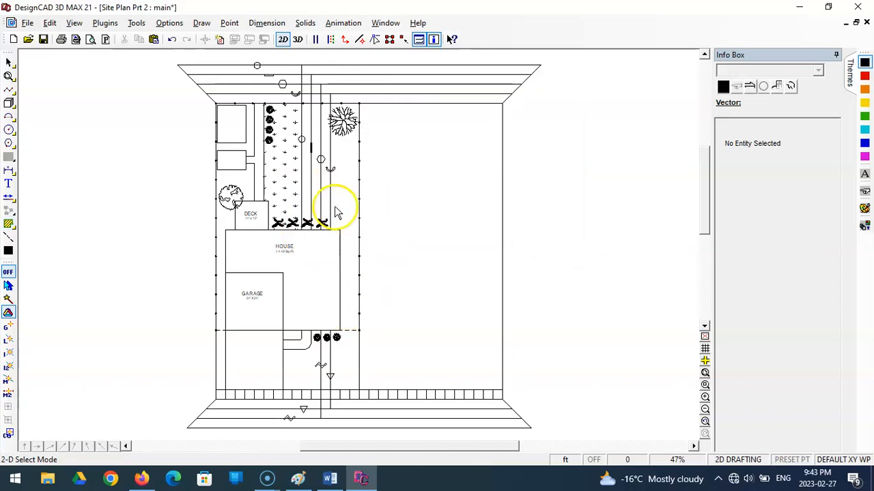
Step: Fill the remaining lawn areas around the deck, house sides and front walkway with the GRASS hatch at scale 1
{"action": "left_click", "coordinate": [8, 224]}
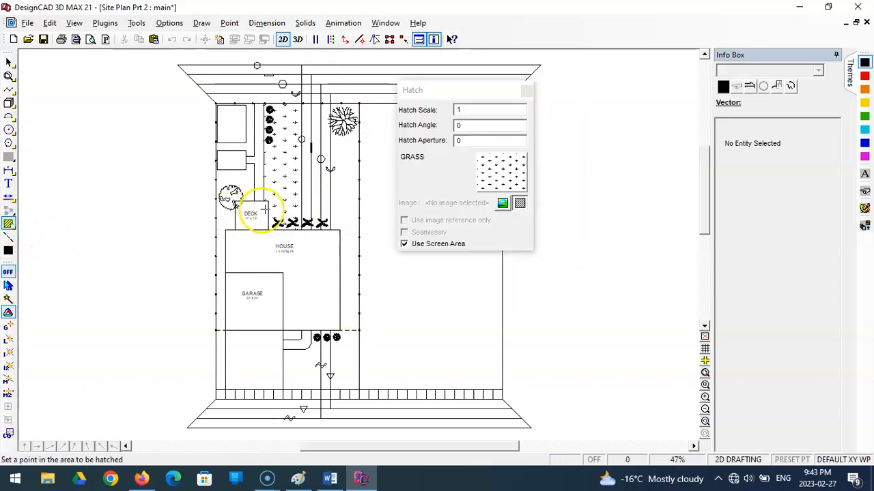
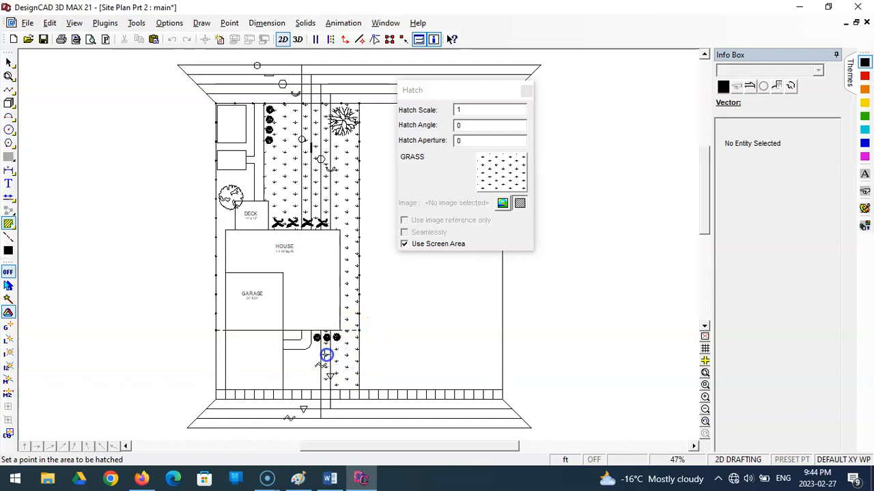
{"action": "left_click", "coordinate": [296, 335]}
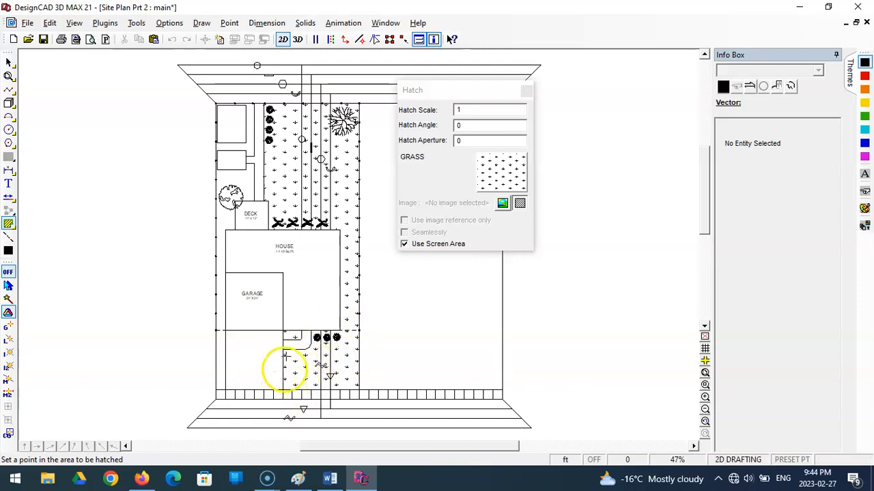
{"action": "left_click", "coordinate": [246, 183]}
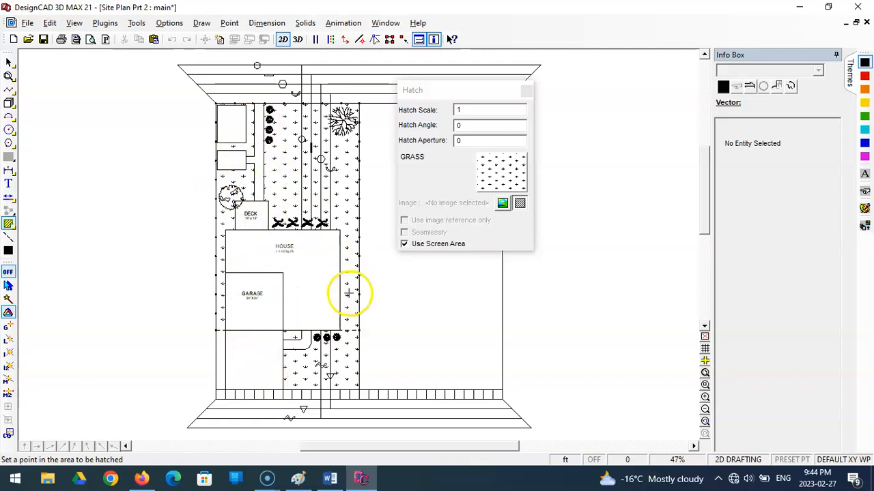
Step: Set the scale of the GRASS hatch around the two back yard rectangles and the garage-side yard to 0.8
{"action": "left_click", "coordinate": [8, 63]}
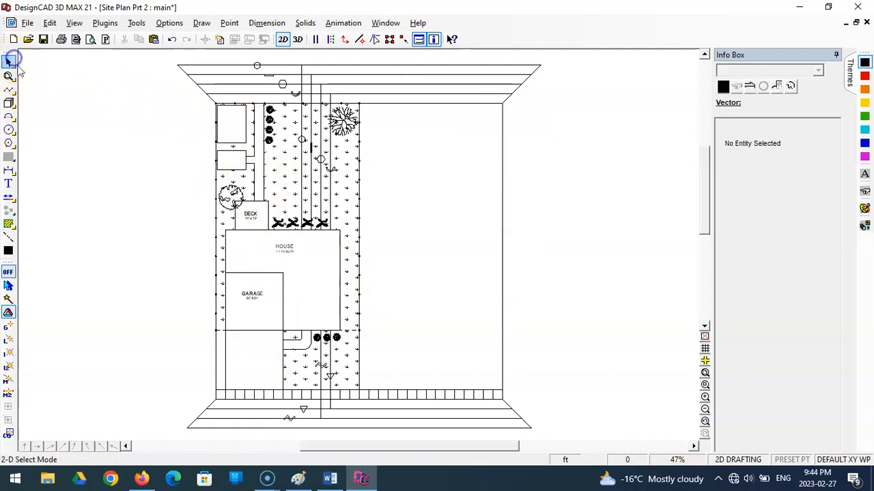
{"action": "left_click", "coordinate": [283, 183]}
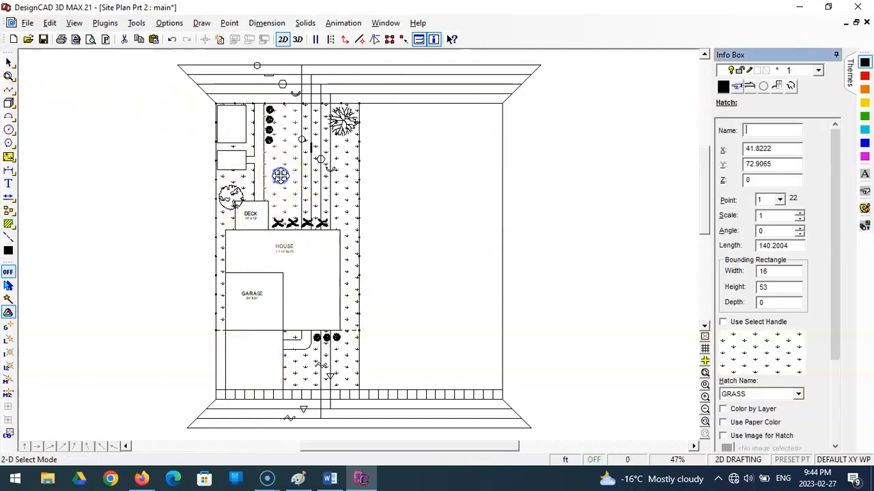
{"action": "left_click", "coordinate": [232, 184]}
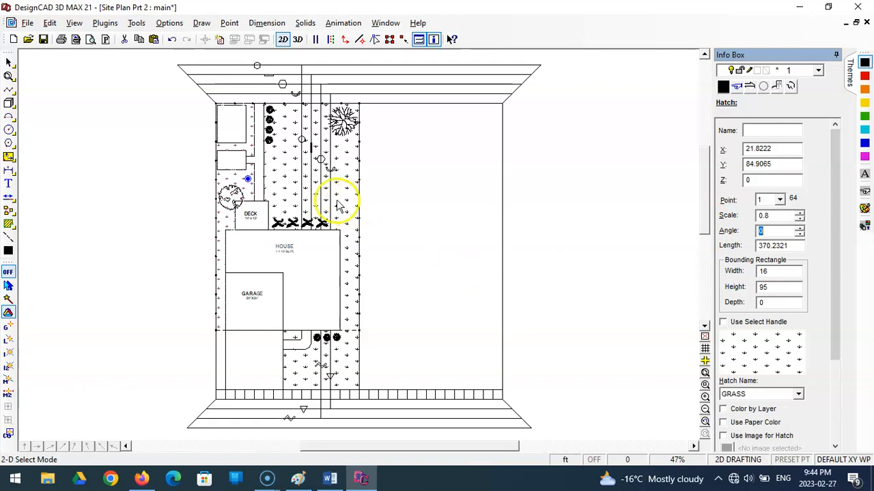
Step: Delete the scale 1 GRASS hatches from the back, side and front lawns, along with the dashed line across the front of the house
{"action": "left_click", "coordinate": [294, 197]}
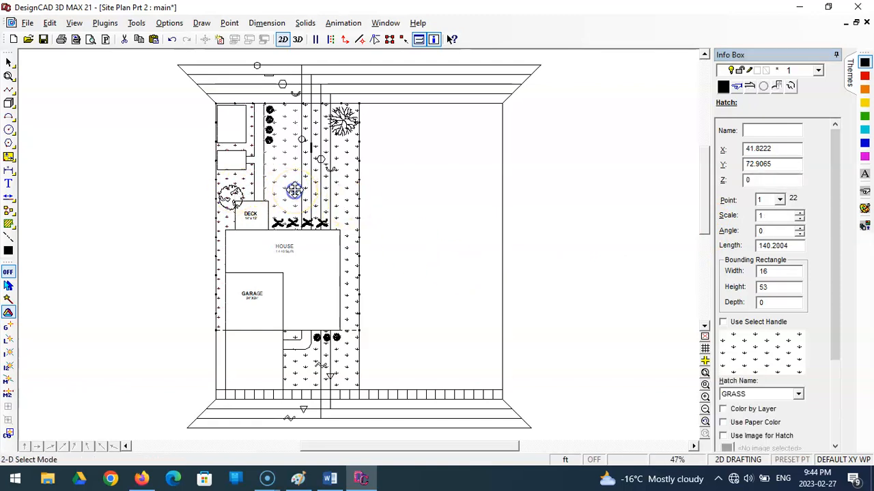
{"action": "key", "text": "Delete"}
{"action": "left_click", "coordinate": [316, 201]}
{"action": "key", "text": "Delete"}
{"action": "left_click", "coordinate": [328, 203]}
{"action": "key", "text": "Delete"}
{"action": "left_click", "coordinate": [347, 253]}
{"action": "key", "text": "Delete"}
{"action": "left_click", "coordinate": [339, 361]}
{"action": "key", "text": "Delete"}
{"action": "left_click", "coordinate": [322, 352]}
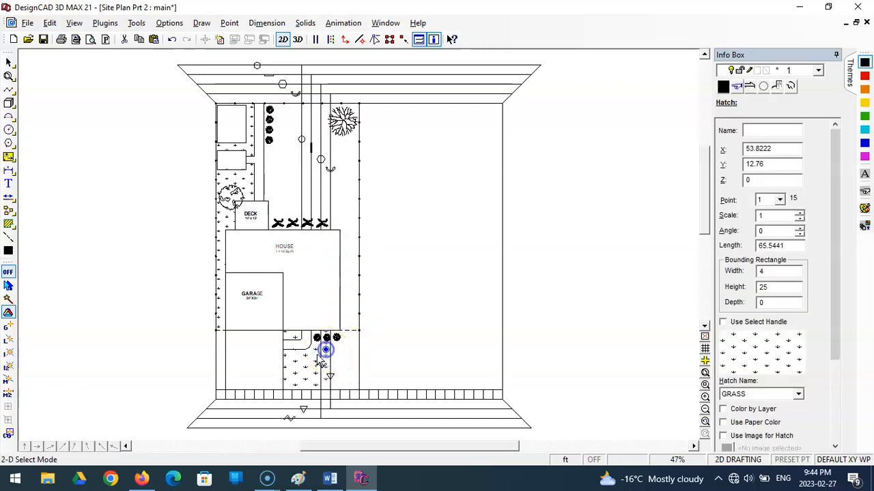
{"action": "key", "text": "Delete"}
{"action": "left_click", "coordinate": [348, 334]}
{"action": "key", "text": "Delete"}
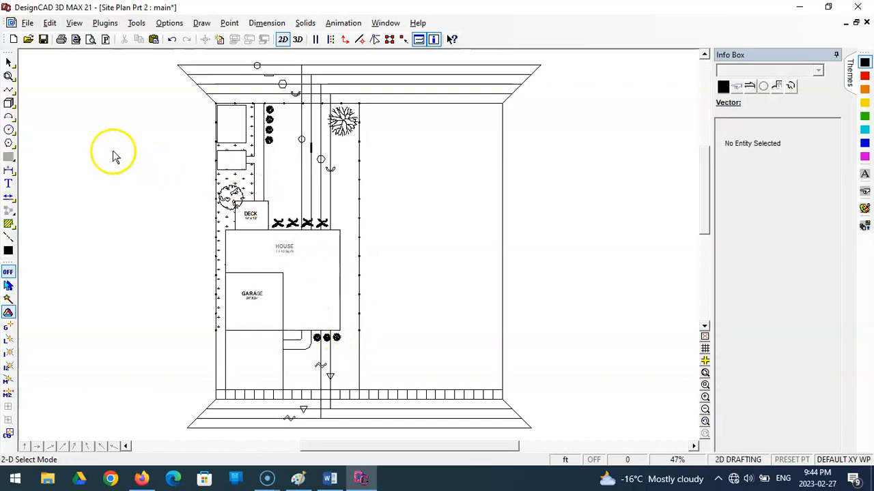
Step: Refill the back, side and front lawns, including the strip beside the driveway, with GRASS hatch at scale 0.8 and save the drawing
{"action": "left_click", "coordinate": [9, 224]}
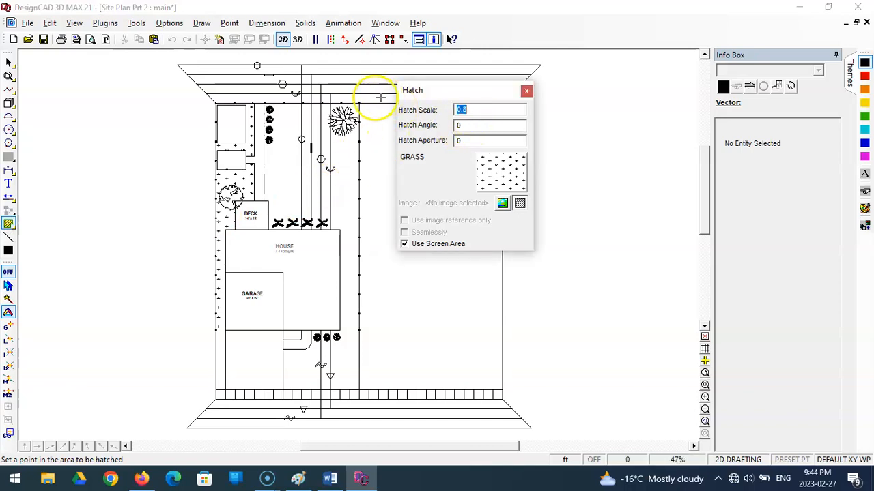
{"action": "left_click", "coordinate": [293, 167]}
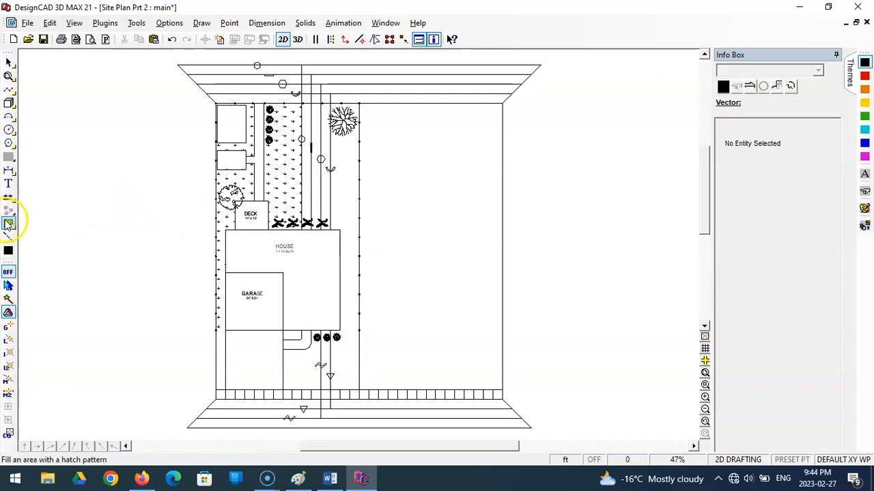
{"action": "left_click", "coordinate": [9, 224]}
{"action": "left_click", "coordinate": [305, 186]}
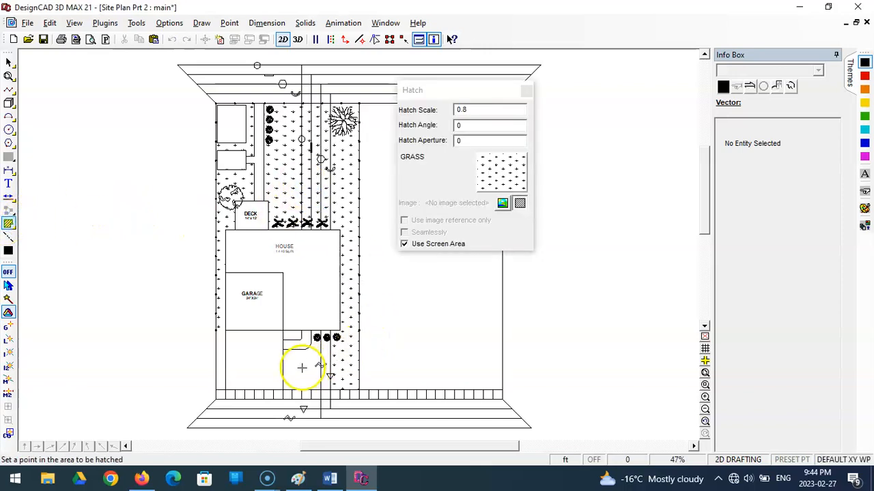
{"action": "left_click", "coordinate": [230, 348]}
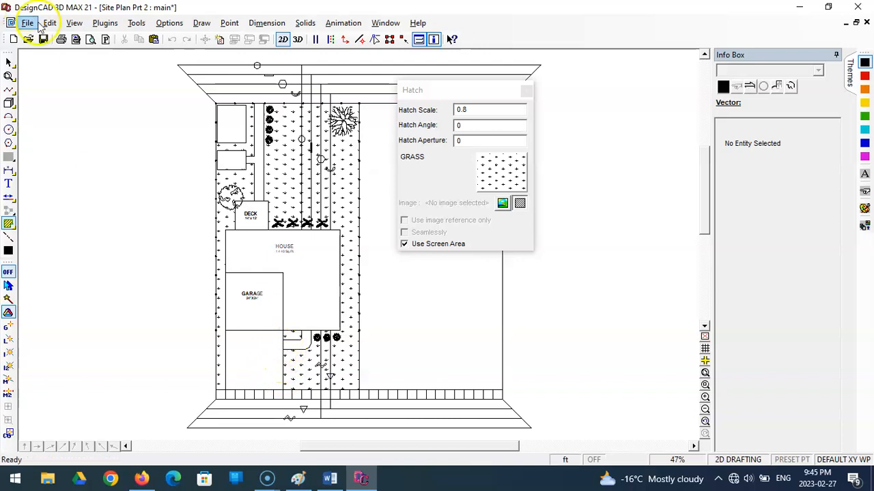
{"action": "left_click", "coordinate": [43, 41]}
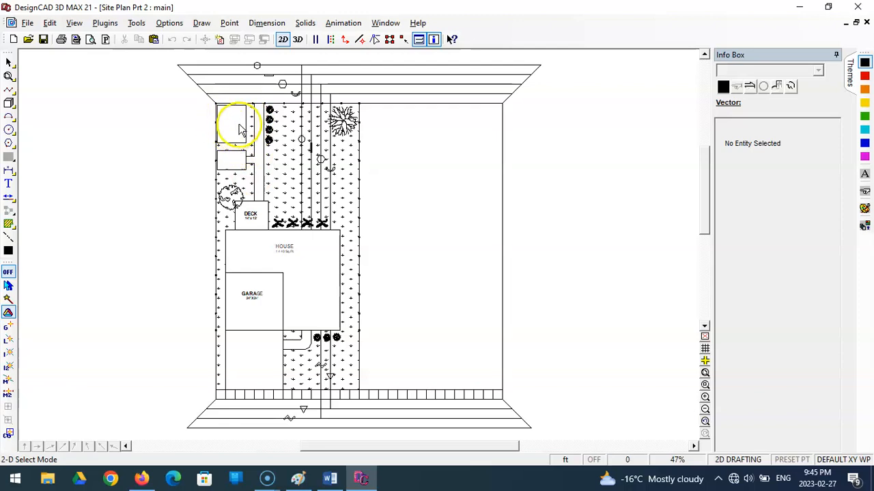
Step: Browse the hatch pattern previews, comparing the block, brick and concrete patterns, for one suitable for the driveway
{"action": "left_click", "coordinate": [10, 223]}
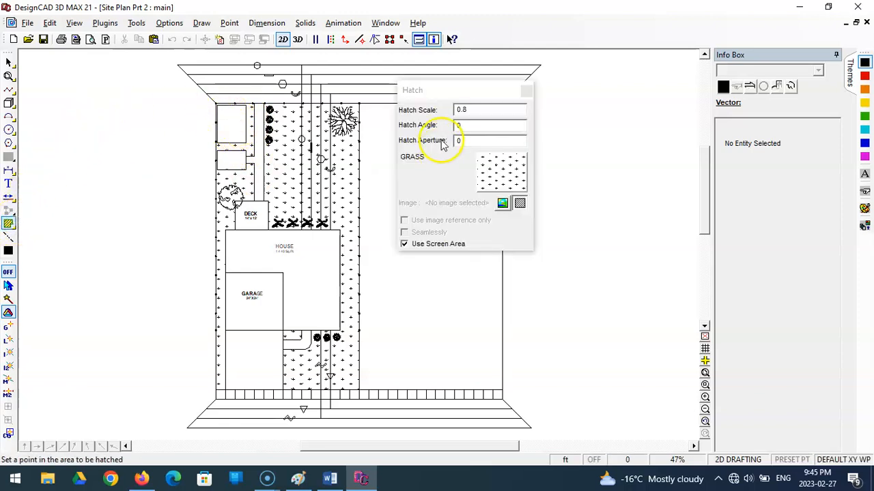
{"action": "left_click", "coordinate": [502, 171]}
{"action": "left_click", "coordinate": [372, 189]}
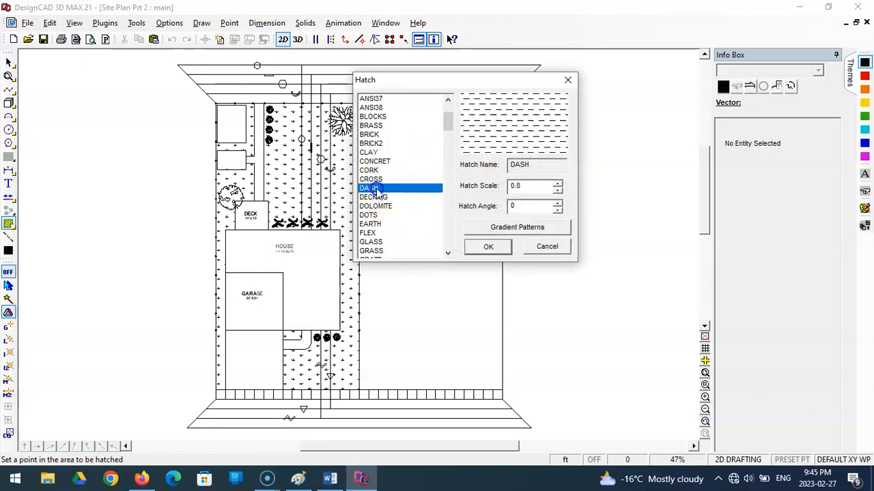
{"action": "left_click", "coordinate": [376, 162]}
{"action": "key", "text": "Up"}
{"action": "key", "text": "Up"}
{"action": "key", "text": "Up"}
{"action": "key", "text": "Up"}
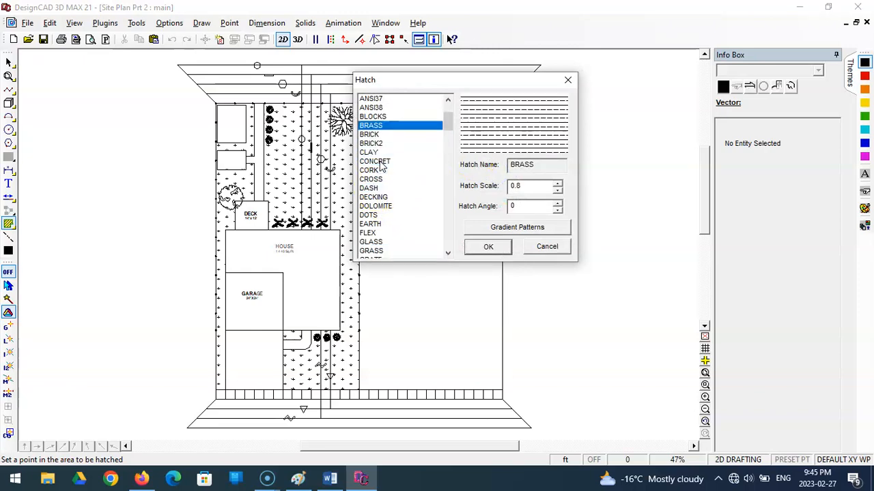
{"action": "key", "text": "Down"}
{"action": "key", "text": "Up"}
{"action": "key", "text": "Up"}
{"action": "key", "text": "Up"}
{"action": "key", "text": "Up"}
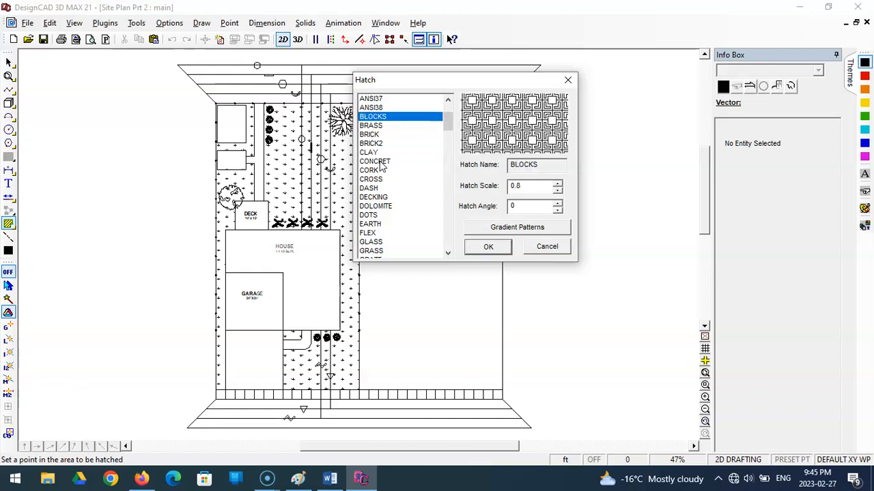
{"action": "key", "text": "Down"}
{"action": "key", "text": "Down"}
{"action": "key", "text": "Down"}
{"action": "key", "text": "Down"}
{"action": "key", "text": "Down"}
{"action": "key", "text": "Down"}
{"action": "key", "text": "Down"}
{"action": "key", "text": "Down"}
{"action": "key", "text": "Down"}
{"action": "key", "text": "Down"}
{"action": "key", "text": "Down"}
{"action": "key", "text": "Down"}
{"action": "key", "text": "Down"}
{"action": "key", "text": "Down"}
{"action": "key", "text": "Down"}
{"action": "key", "text": "Down"}
{"action": "key", "text": "Down"}
{"action": "key", "text": "Down"}
{"action": "key", "text": "Down"}
{"action": "key", "text": "Down"}
{"action": "key", "text": "Down"}
{"action": "key", "text": "Down"}
{"action": "key", "text": "Down"}
{"action": "key", "text": "Down"}
{"action": "key", "text": "Down"}
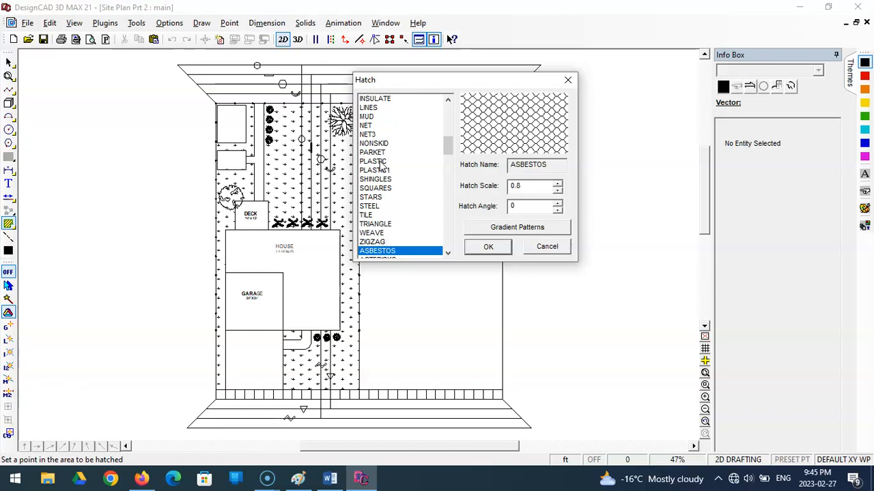
{"action": "key", "text": "Up"}
{"action": "key", "text": "Up"}
{"action": "key", "text": "Up"}
{"action": "key", "text": "Up"}
{"action": "key", "text": "Down"}
{"action": "key", "text": "Down"}
{"action": "key", "text": "Down"}
{"action": "key", "text": "Down"}
{"action": "key", "text": "Down"}
{"action": "key", "text": "Down"}
{"action": "key", "text": "Down"}
{"action": "key", "text": "Down"}
{"action": "key", "text": "Down"}
{"action": "key", "text": "Down"}
{"action": "key", "text": "Down"}
{"action": "key", "text": "Down"}
{"action": "key", "text": "Down"}
{"action": "key", "text": "Down"}
{"action": "key", "text": "Down"}
{"action": "key", "text": "Down"}
{"action": "key", "text": "Down"}
{"action": "key", "text": "Down"}
{"action": "key", "text": "Down"}
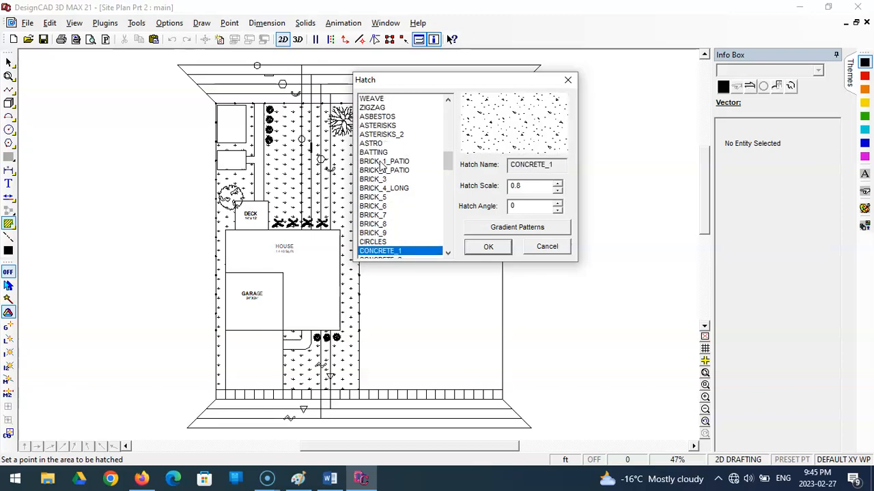
{"action": "key", "text": "Up"}
{"action": "key", "text": "Up"}
{"action": "key", "text": "Up"}
{"action": "key", "text": "Up"}
{"action": "key", "text": "Up"}
{"action": "key", "text": "Up"}
{"action": "key", "text": "Up"}
{"action": "key", "text": "Up"}
{"action": "key", "text": "Up"}
{"action": "key", "text": "Down"}
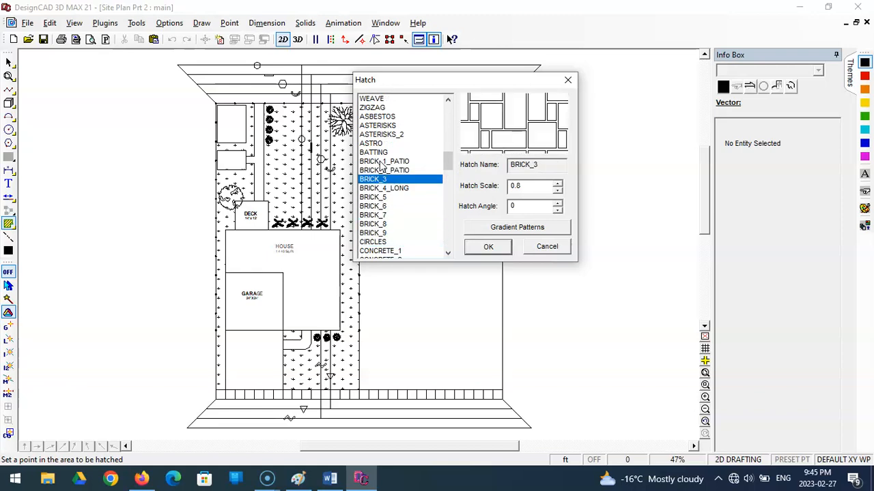
{"action": "key", "text": "Down"}
{"action": "key", "text": "Down"}
{"action": "key", "text": "Down"}
{"action": "key", "text": "Down"}
{"action": "key", "text": "Down"}
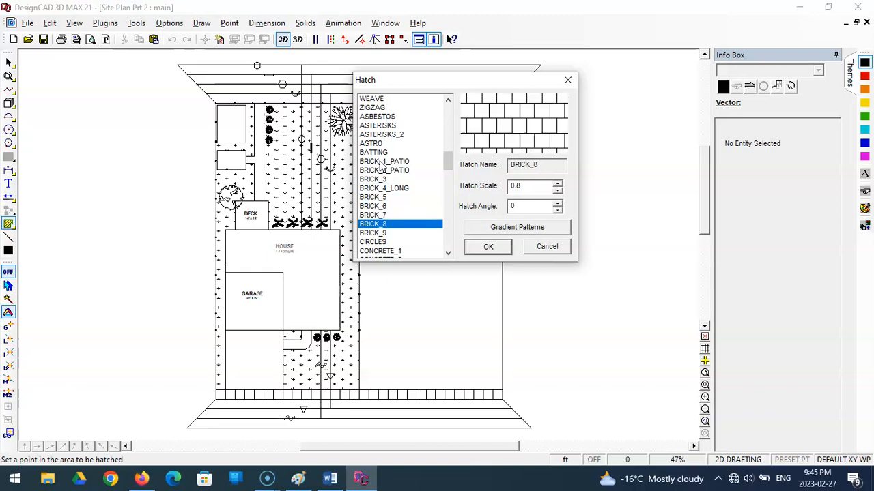
{"action": "key", "text": "Down"}
{"action": "key", "text": "Down"}
{"action": "key", "text": "Down"}
{"action": "key", "text": "Down"}
{"action": "key", "text": "Down"}
{"action": "key", "text": "Down"}
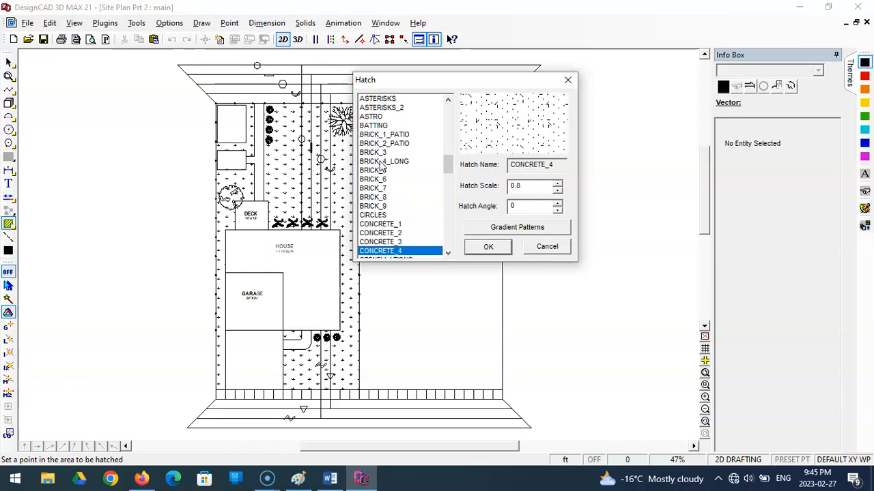
{"action": "key", "text": "Down"}
{"action": "key", "text": "Down"}
{"action": "key", "text": "Down"}
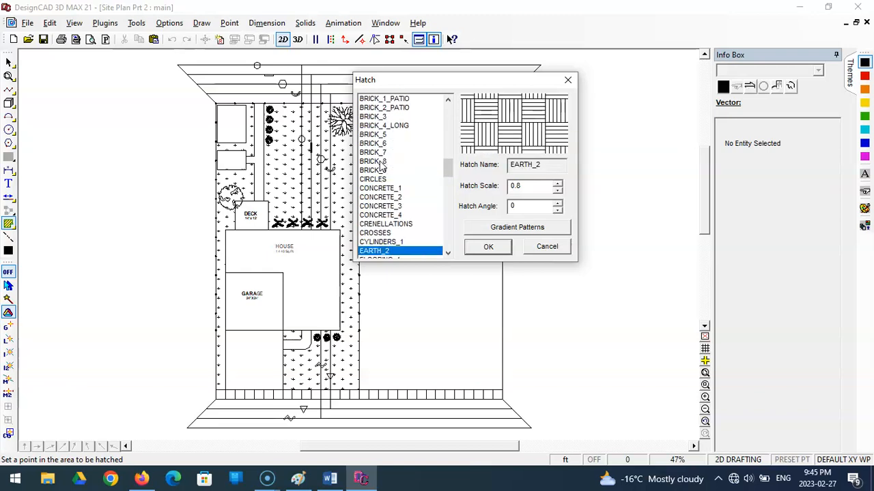
Step: Choose the CONCRETE_3 pattern for the hatch fill
{"action": "key", "text": "Up"}
{"action": "key", "text": "Up"}
{"action": "key", "text": "Up"}
{"action": "key", "text": "Up"}
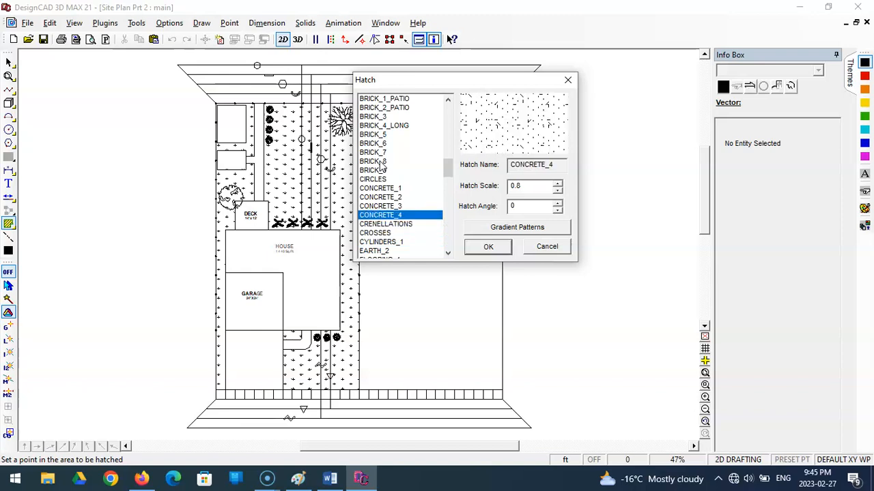
{"action": "key", "text": "Up"}
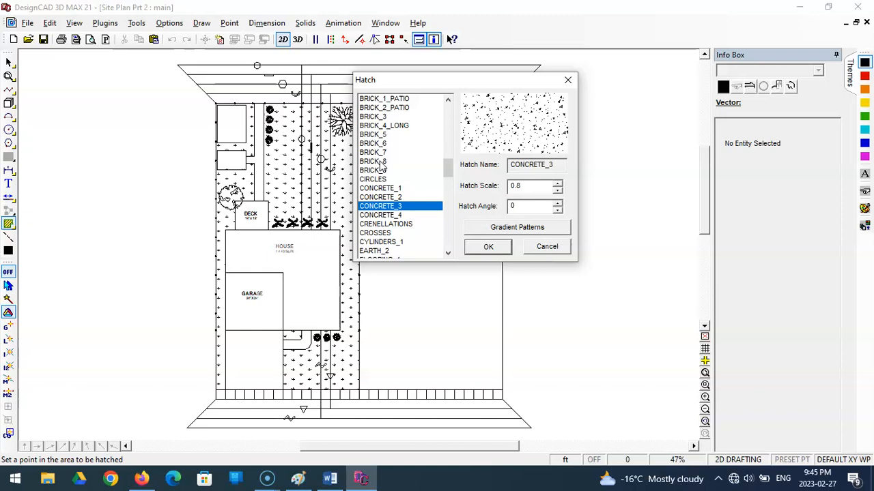
{"action": "left_click", "coordinate": [506, 250]}
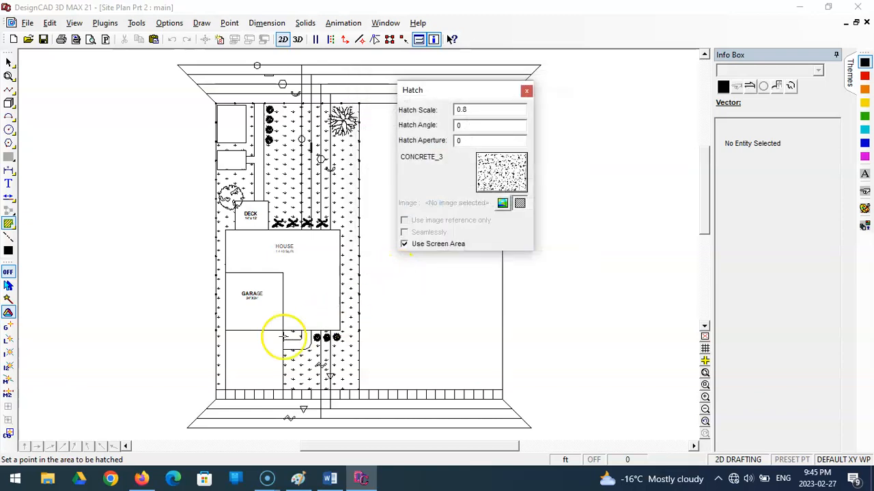
Step: Fill the driveway in front of the garage with the CONCRETE_3 hatch at scale 0.8, undoing any fill that lands elsewhere
{"action": "left_click", "coordinate": [249, 353]}
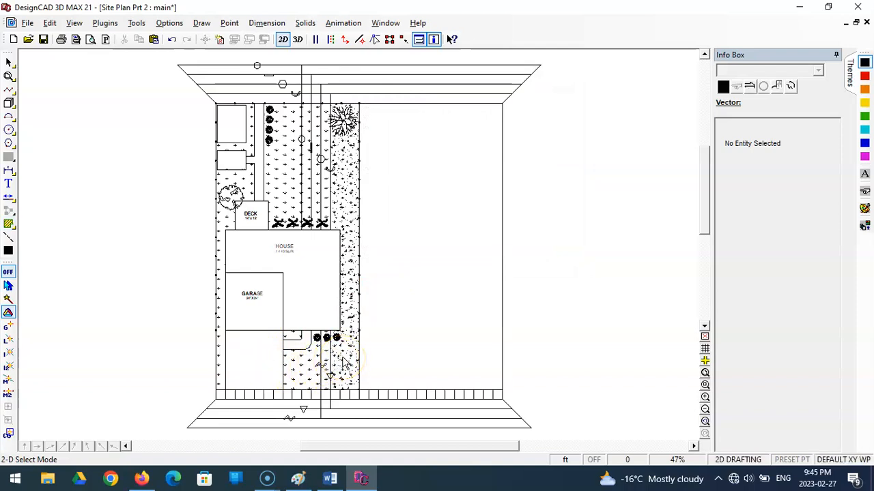
{"action": "key", "text": "ctrl+z"}
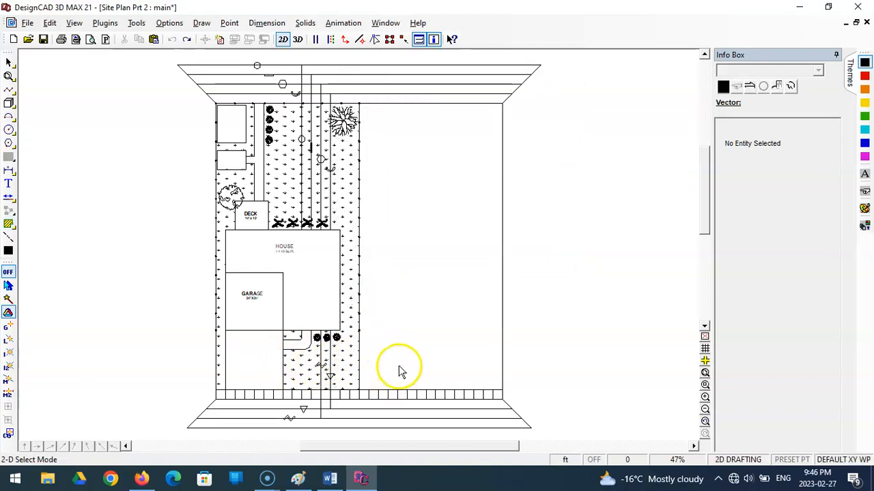
{"action": "left_click", "coordinate": [705, 384]}
{"action": "left_click", "coordinate": [204, 298]}
{"action": "left_click", "coordinate": [318, 407]}
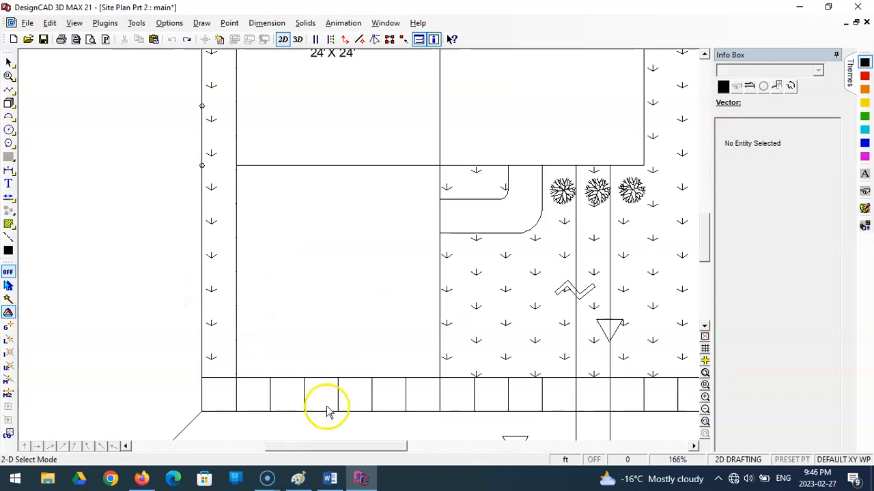
{"action": "left_click", "coordinate": [8, 224]}
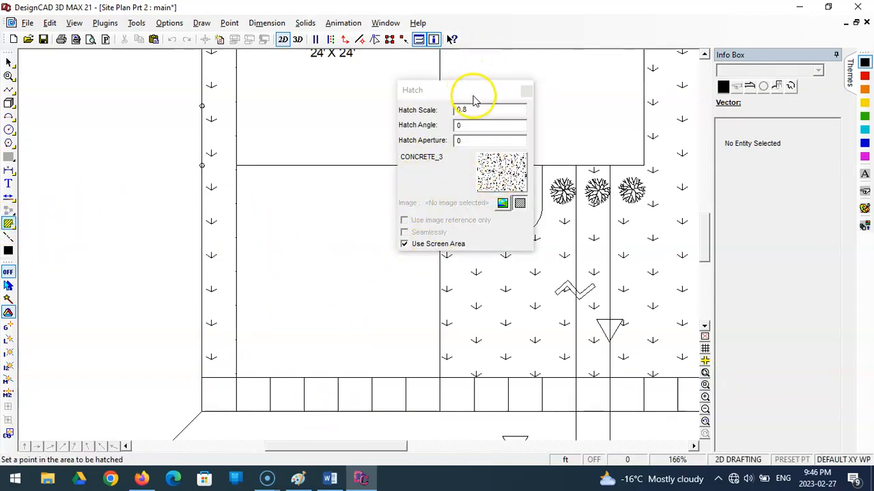
{"action": "left_click_drag", "start_coordinate": [473, 96], "coordinate": [542, 77]}
{"action": "left_click", "coordinate": [319, 258]}
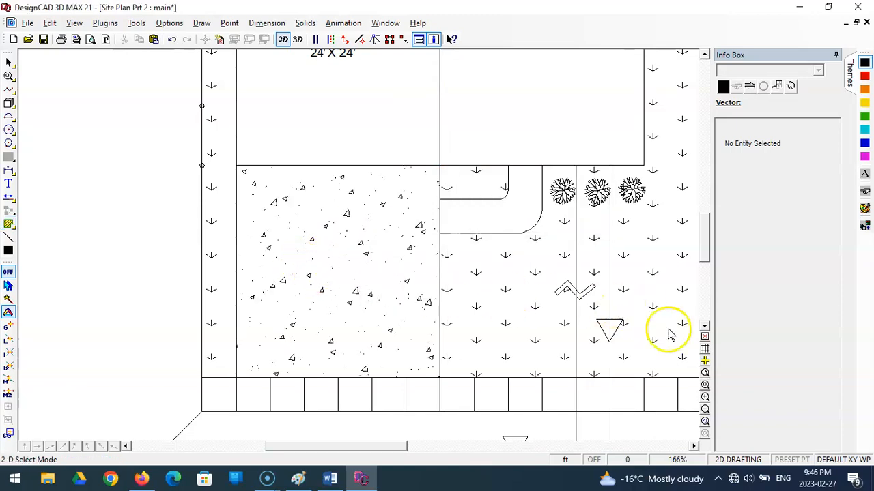
Step: Choose the BRICK_3 pattern for hatching the front walkway
{"action": "left_click", "coordinate": [705, 373]}
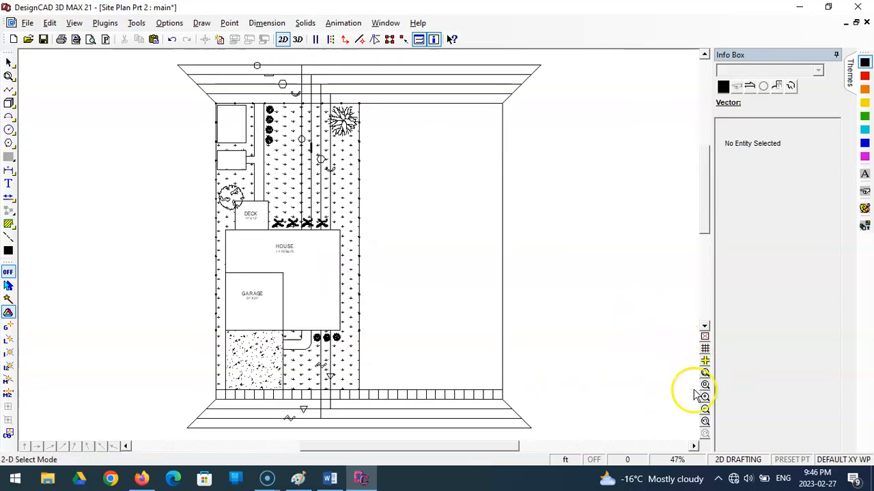
{"action": "left_click", "coordinate": [9, 223]}
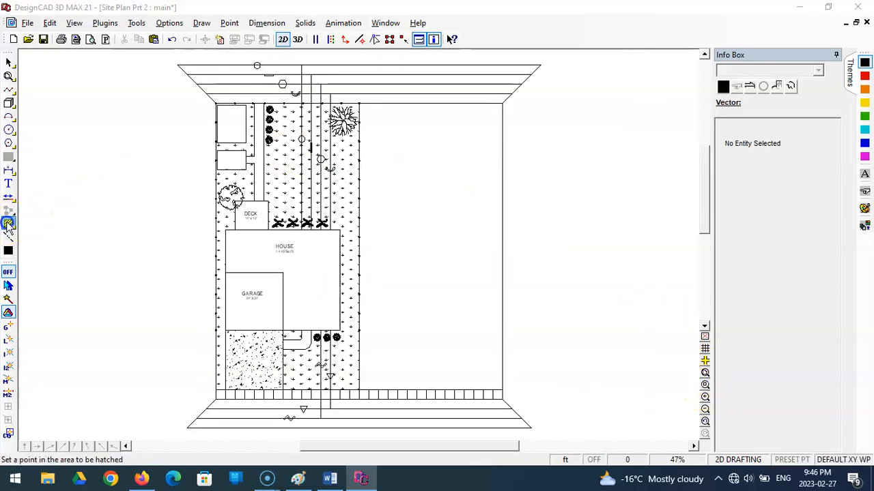
{"action": "left_click", "coordinate": [584, 157]}
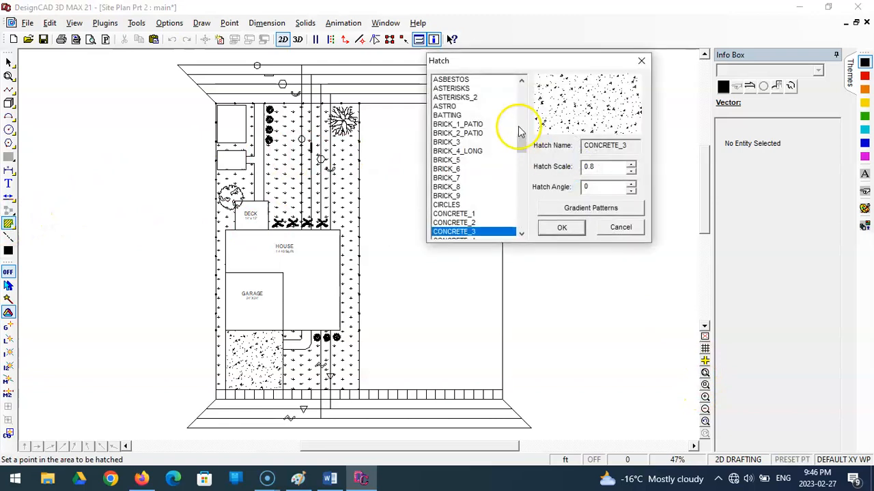
{"action": "left_click", "coordinate": [454, 144]}
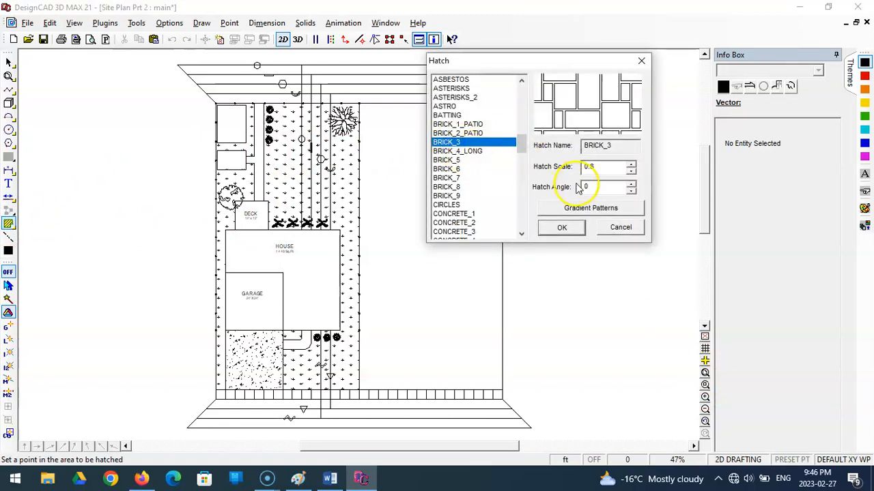
{"action": "left_click", "coordinate": [561, 227]}
Step: Try filling the curved front walkway with the BRICK_3 hatch at scale 0.8, and undo that fill
{"action": "left_click", "coordinate": [303, 344]}
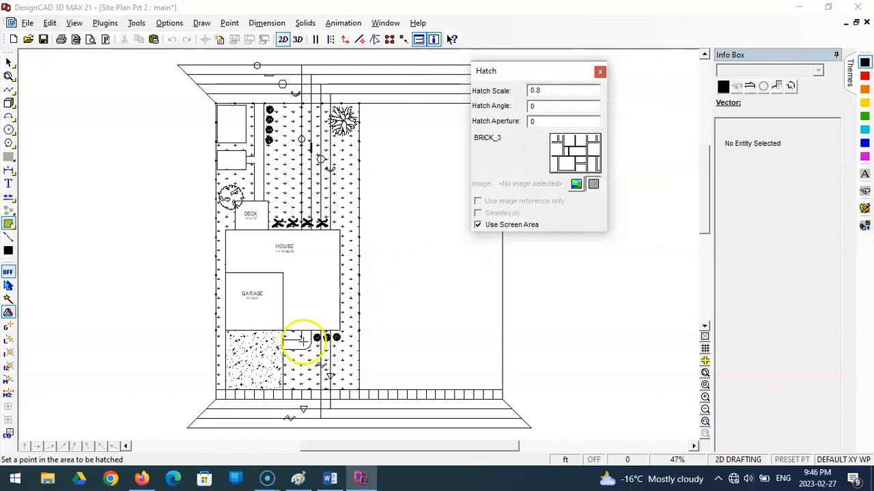
{"action": "right_click", "coordinate": [302, 344]}
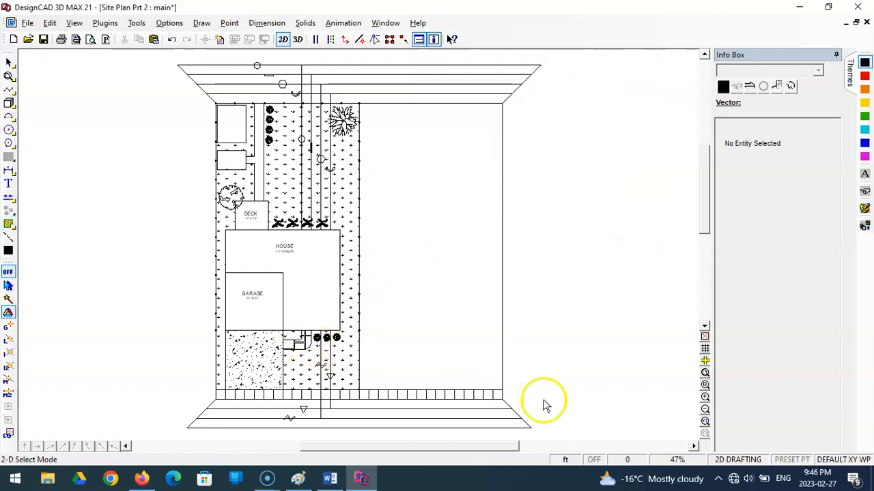
{"action": "left_click", "coordinate": [705, 373]}
{"action": "left_click", "coordinate": [277, 310]}
{"action": "left_click", "coordinate": [321, 355]}
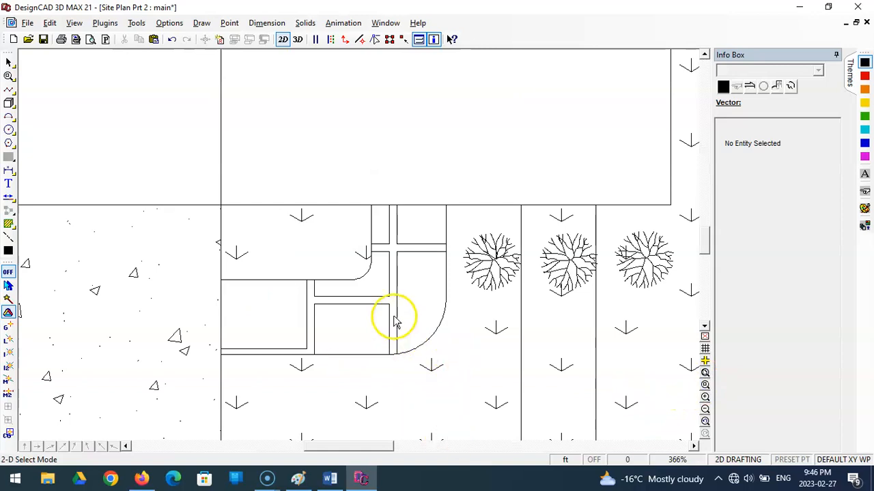
{"action": "key", "text": "ctrl+z"}
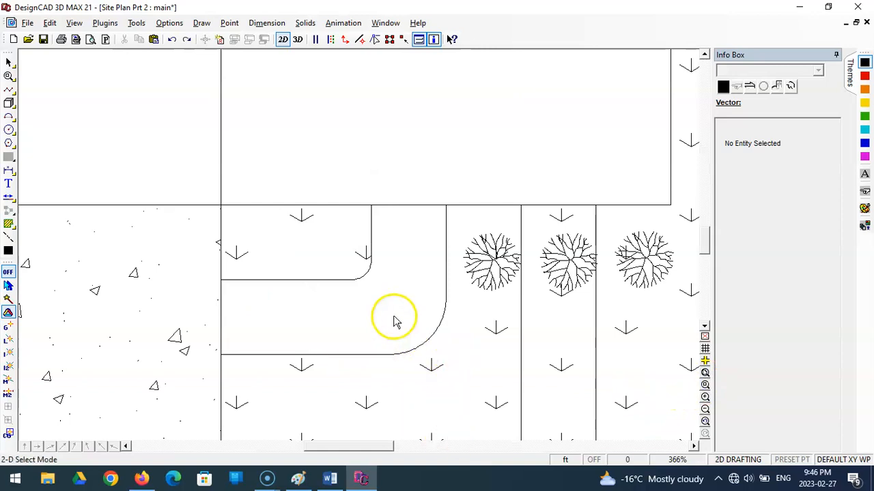
Step: Fill the curved front walkway with the BRICK_3 hatch at scale 0.2
{"action": "left_click", "coordinate": [8, 225]}
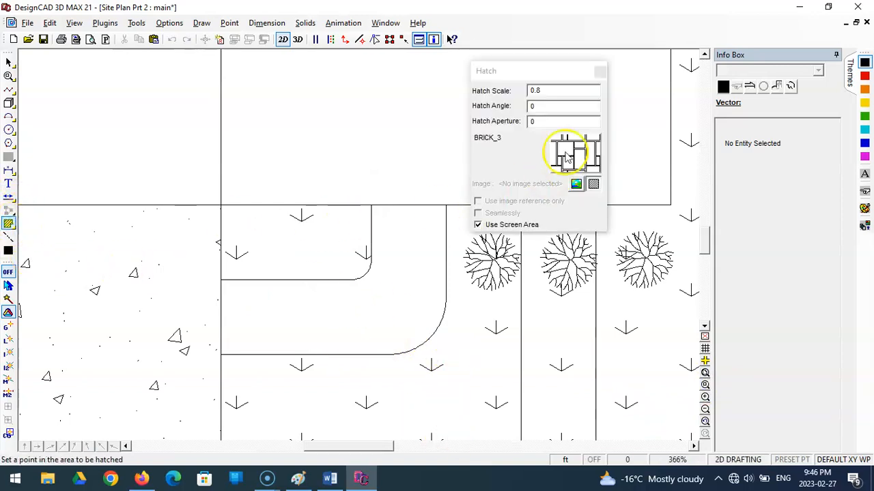
{"action": "double_click", "coordinate": [546, 90]}
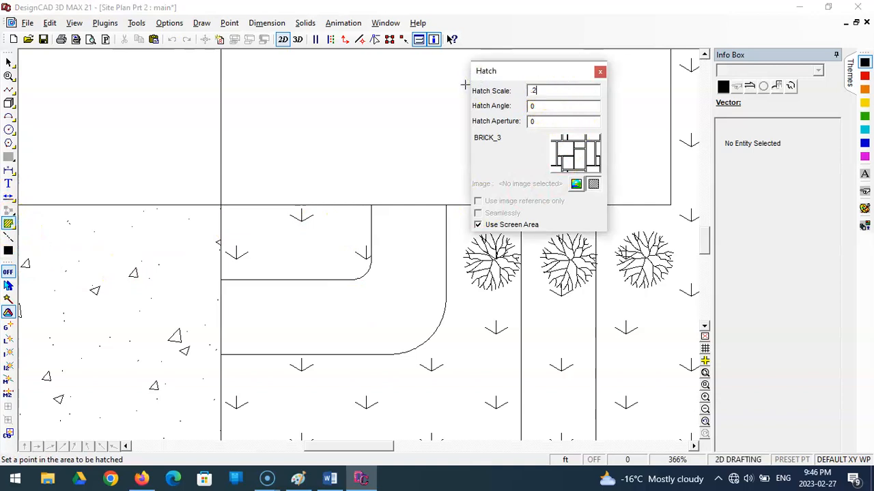
{"action": "left_click", "coordinate": [348, 327]}
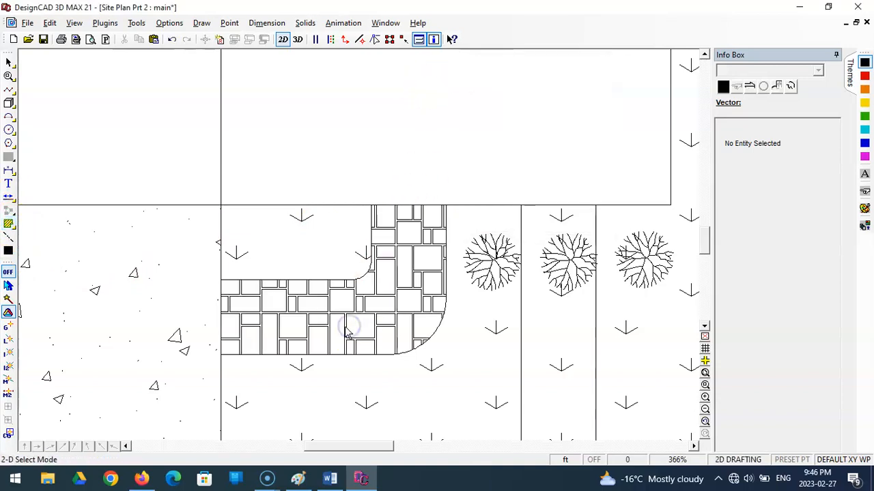
Step: Fill the back yard walkway, including its short branch to the smaller rectangle, with the BRICK_3 hatch at scale 0.2
{"action": "left_click", "coordinate": [709, 375]}
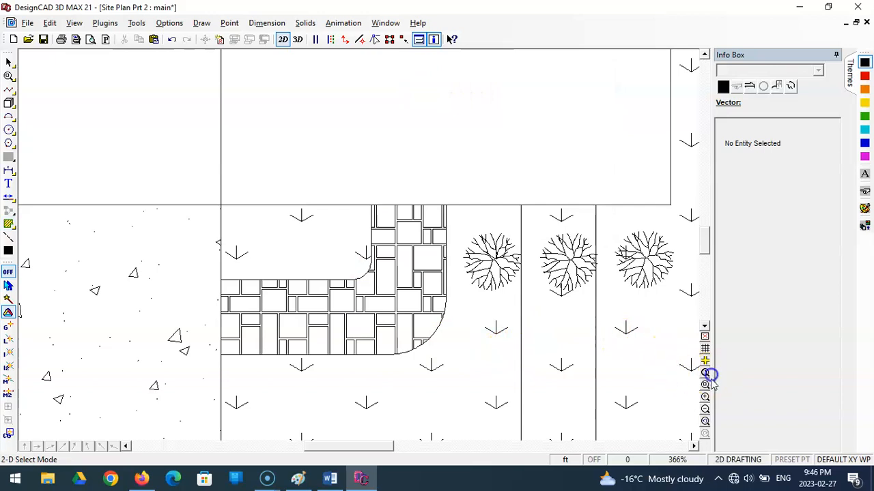
{"action": "left_click", "coordinate": [705, 386]}
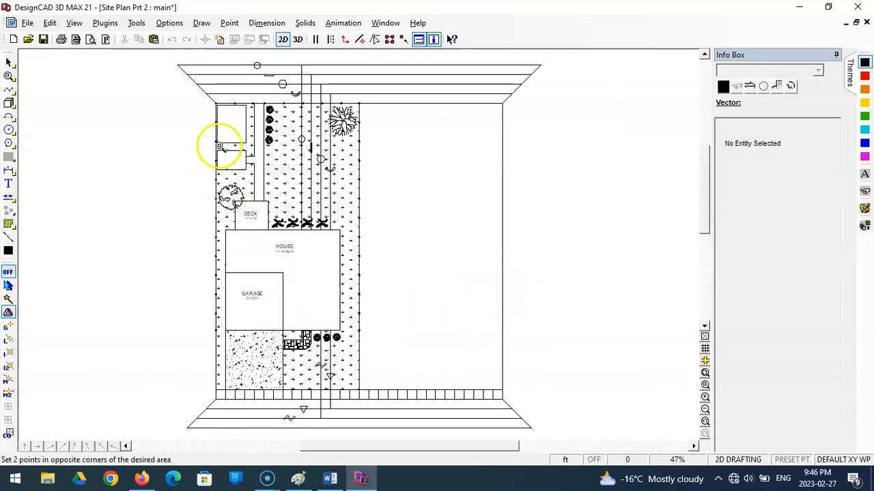
{"action": "left_click", "coordinate": [204, 88]}
{"action": "left_click", "coordinate": [312, 203]}
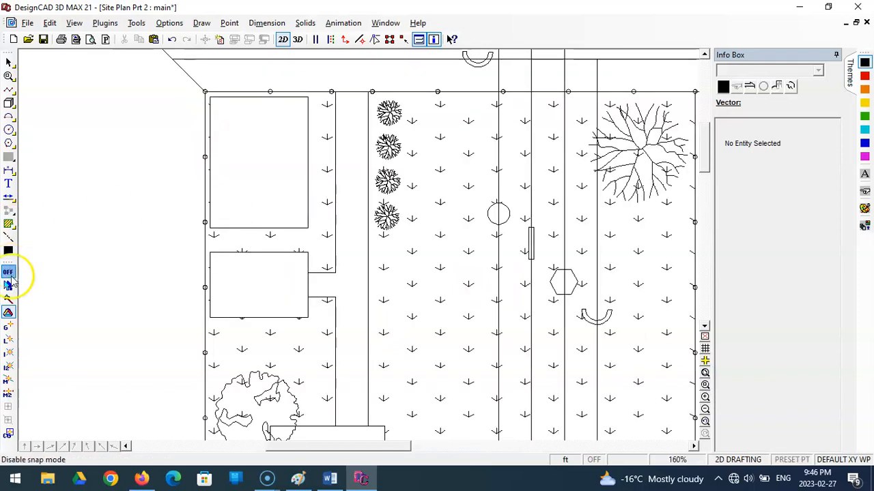
{"action": "left_click", "coordinate": [10, 224]}
{"action": "left_click", "coordinate": [359, 261]}
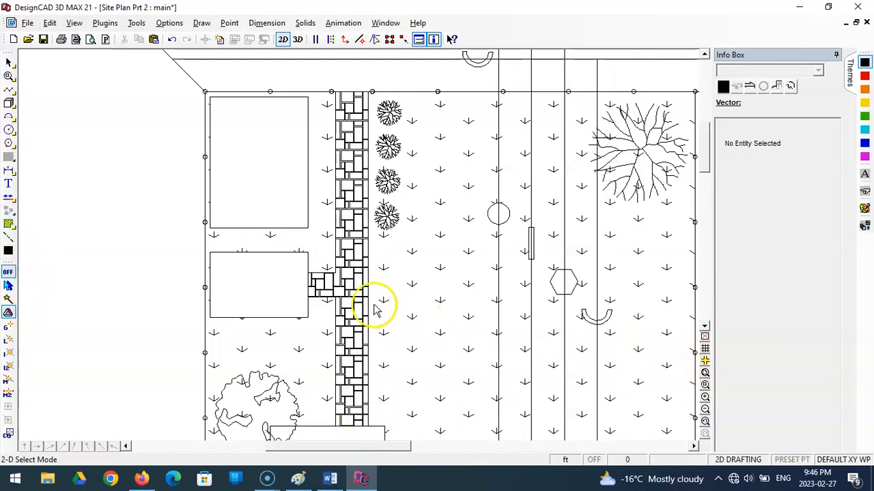
Step: Preview the four concrete hatch patterns and choose CONCRETE_1 for hatching the larger back yard rectangle
{"action": "left_click", "coordinate": [9, 224]}
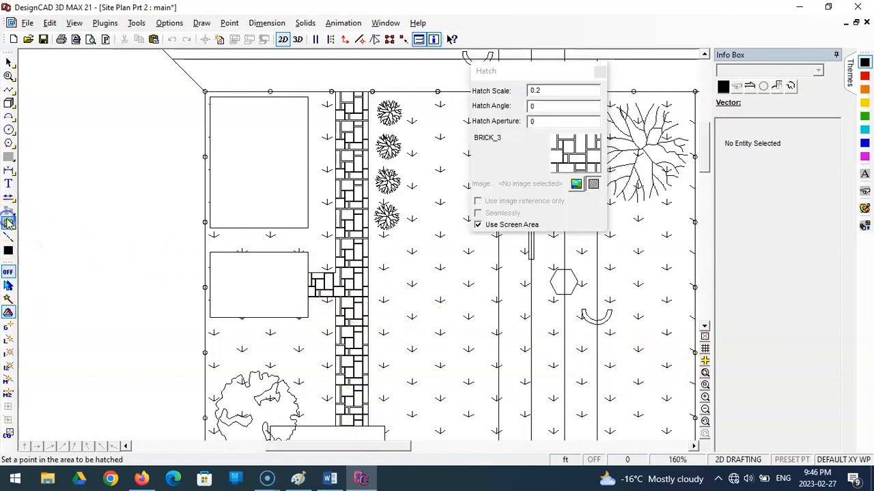
{"action": "left_click", "coordinate": [596, 150]}
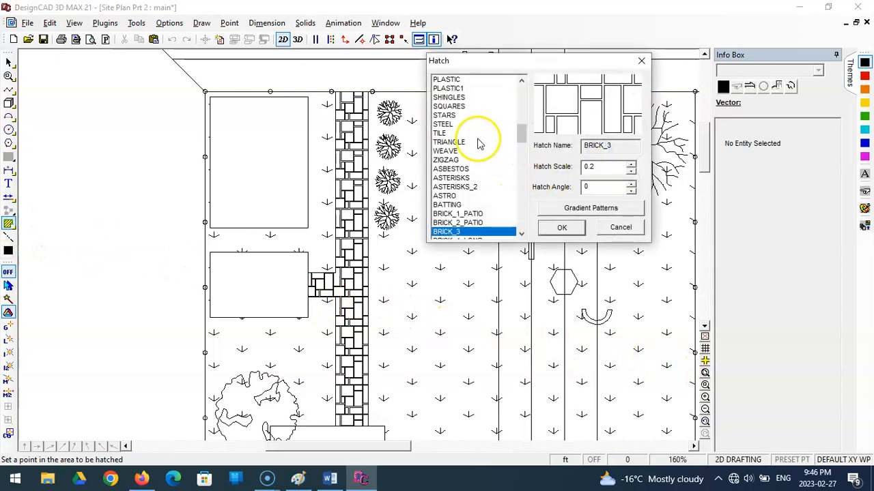
{"action": "mouse_move", "coordinate": [520, 136]}
{"action": "left_mouse_down"}
{"action": "mouse_move", "coordinate": [531, 226]}
{"action": "mouse_move", "coordinate": [523, 153]}
{"action": "left_mouse_up"}
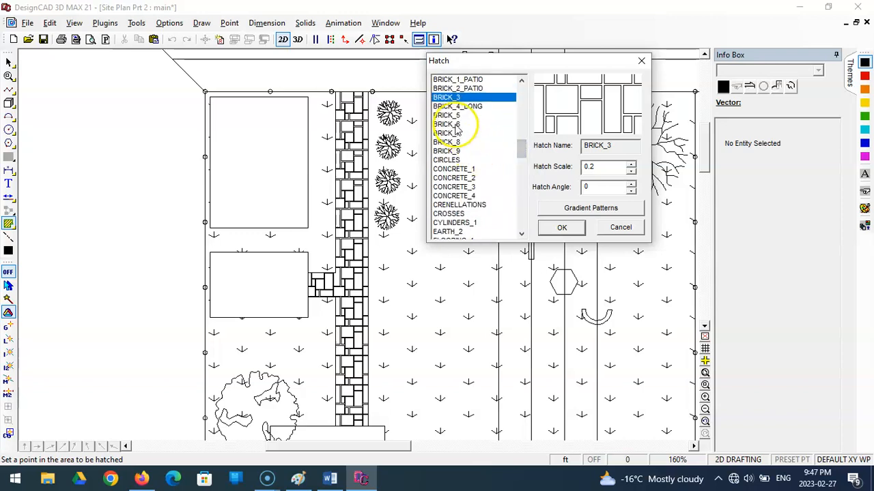
{"action": "left_click", "coordinate": [467, 170]}
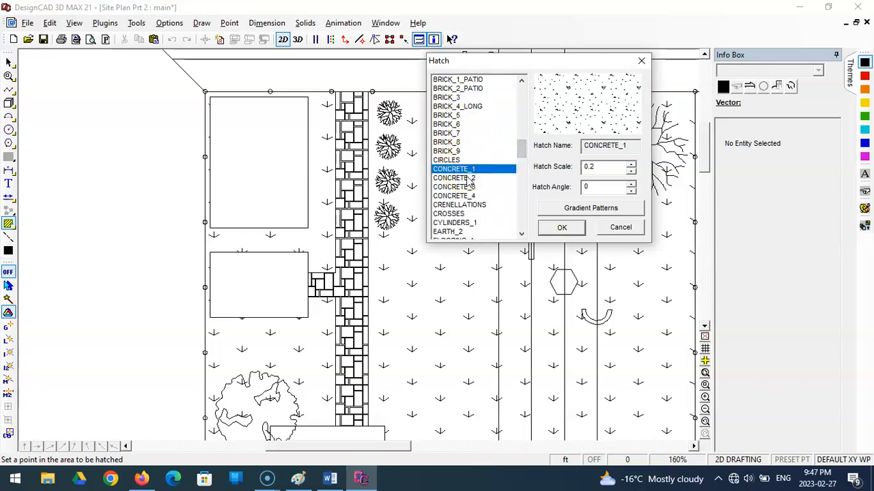
{"action": "left_click", "coordinate": [467, 179]}
{"action": "left_click", "coordinate": [467, 187]}
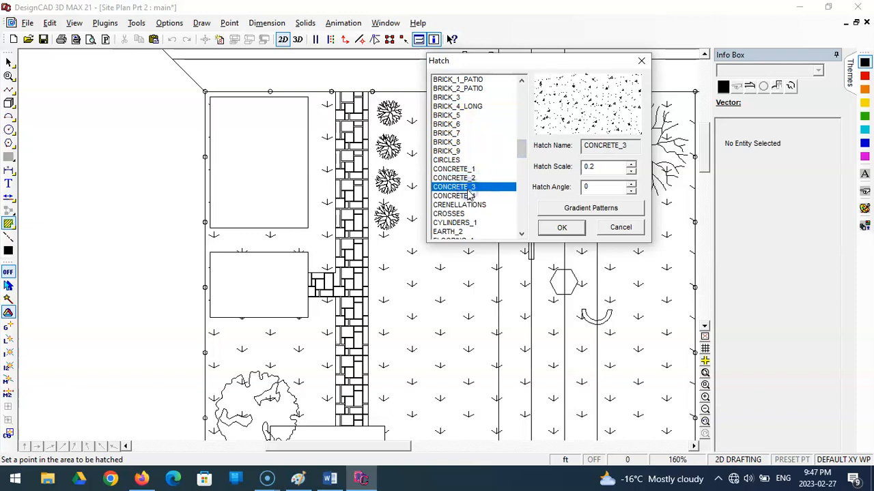
{"action": "left_click", "coordinate": [468, 197]}
{"action": "left_click", "coordinate": [467, 170]}
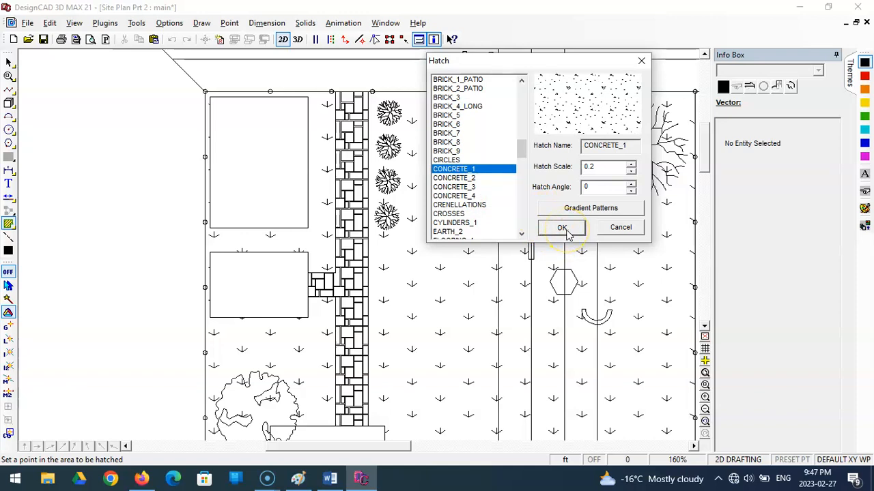
{"action": "left_click", "coordinate": [566, 229]}
Step: Try filling the larger back yard rectangle with the CONCRETE_1 hatch at scale 0.2, inspect it closely, and undo that fill
{"action": "left_click", "coordinate": [277, 181]}
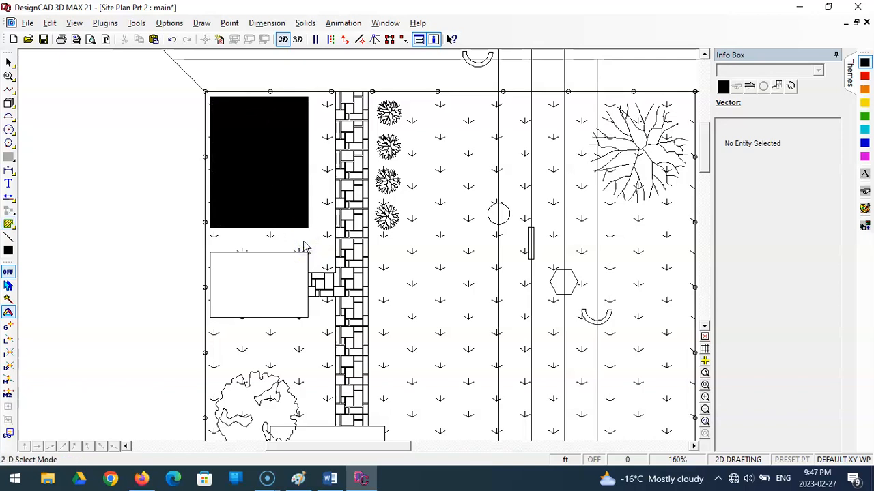
{"action": "left_click", "coordinate": [705, 385]}
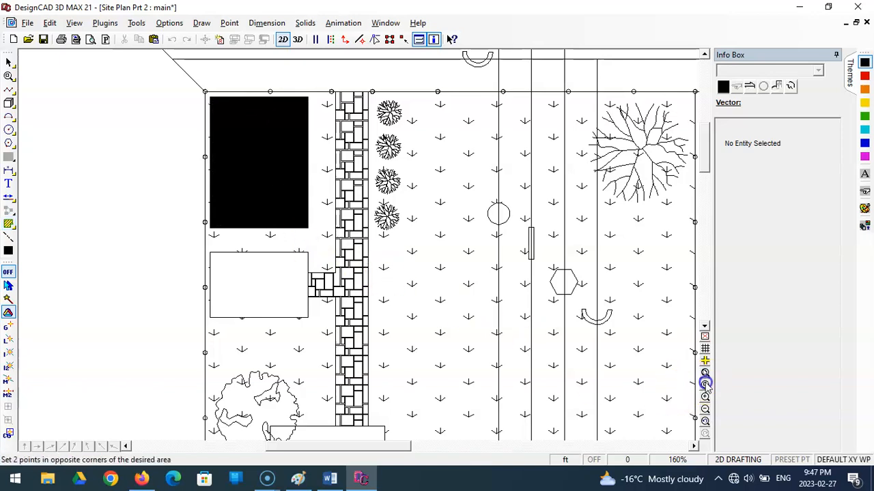
{"action": "left_click", "coordinate": [292, 216]}
{"action": "left_click", "coordinate": [297, 218]}
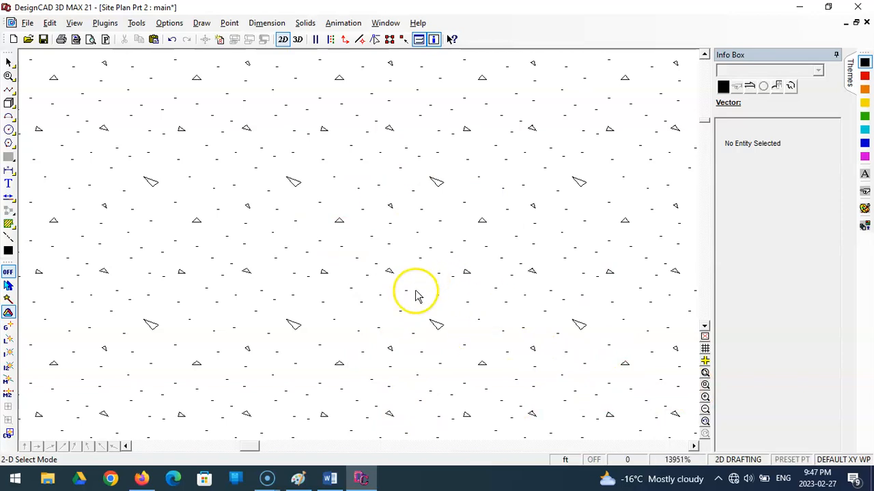
{"action": "key", "text": "ctrl+z"}
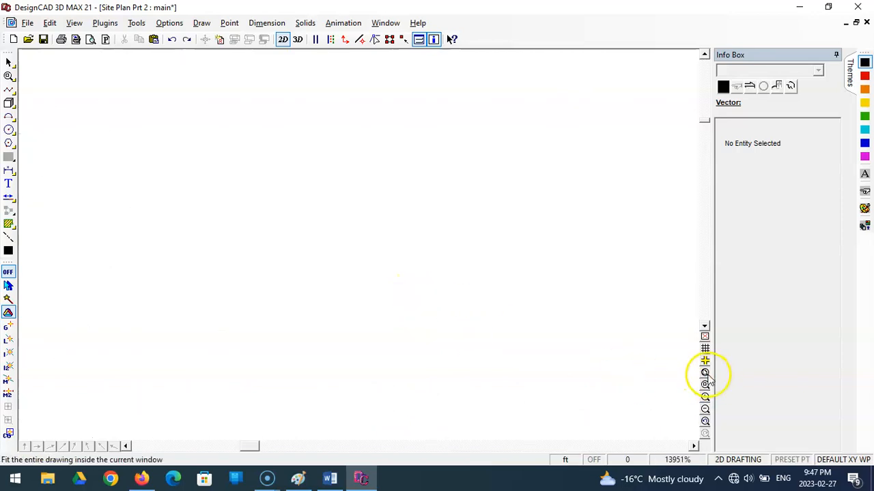
{"action": "left_click", "coordinate": [705, 421]}
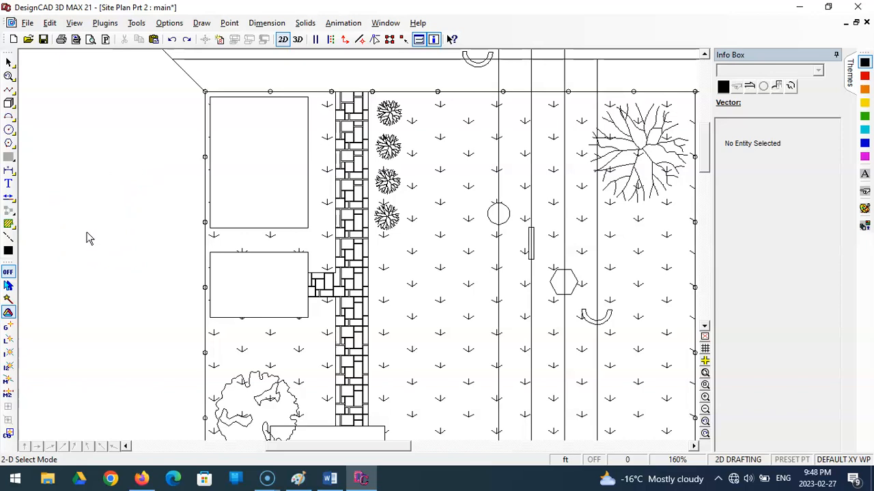
Step: Save the drawing under the new name Site Plan Prt 2A
{"action": "left_click", "coordinate": [28, 24]}
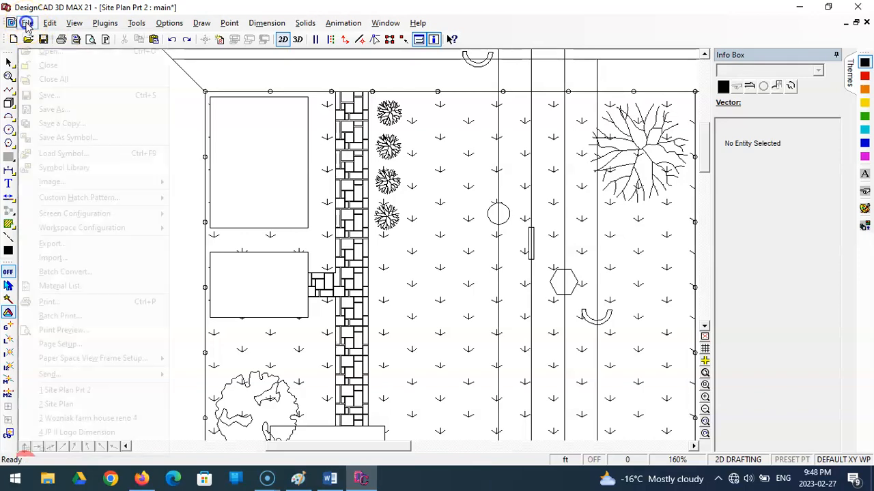
{"action": "left_click", "coordinate": [62, 106]}
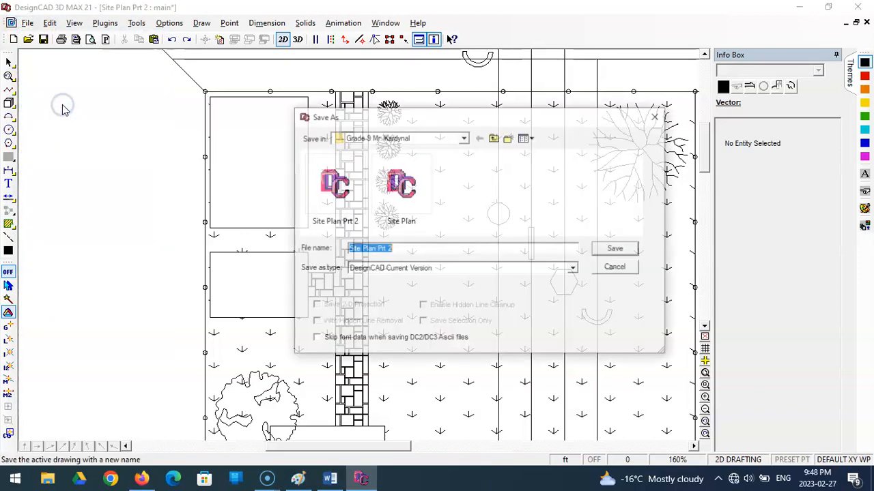
{"action": "left_click", "coordinate": [404, 249]}
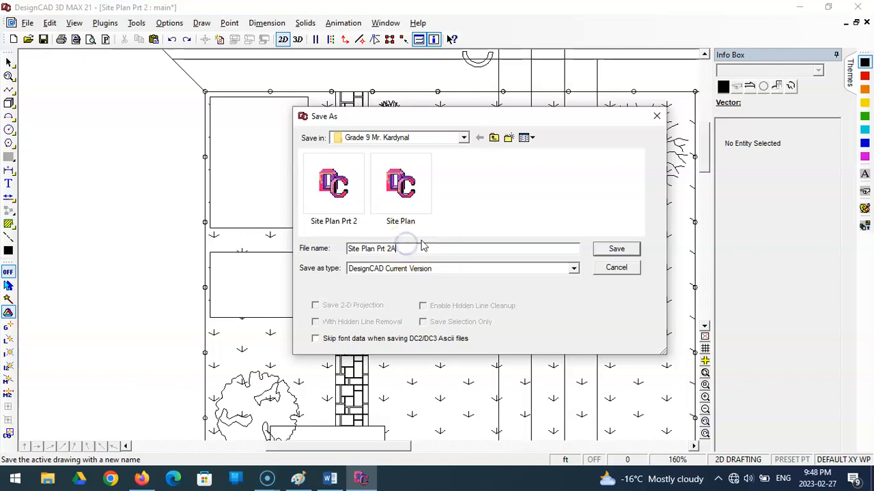
{"action": "left_click", "coordinate": [614, 249]}
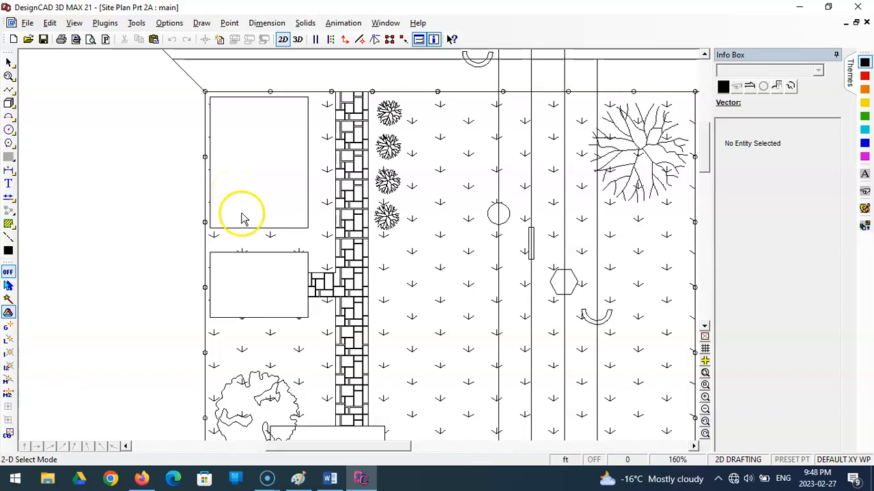
Step: Fill the larger back yard rectangle with the CONCRETE_1 hatch at scale 1
{"action": "left_click", "coordinate": [8, 224]}
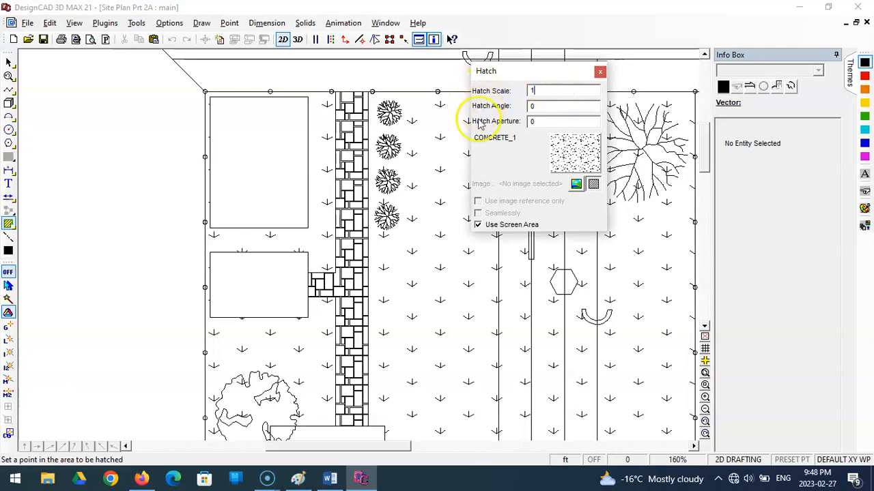
{"action": "left_click", "coordinate": [250, 178]}
{"action": "left_click", "coordinate": [292, 211]}
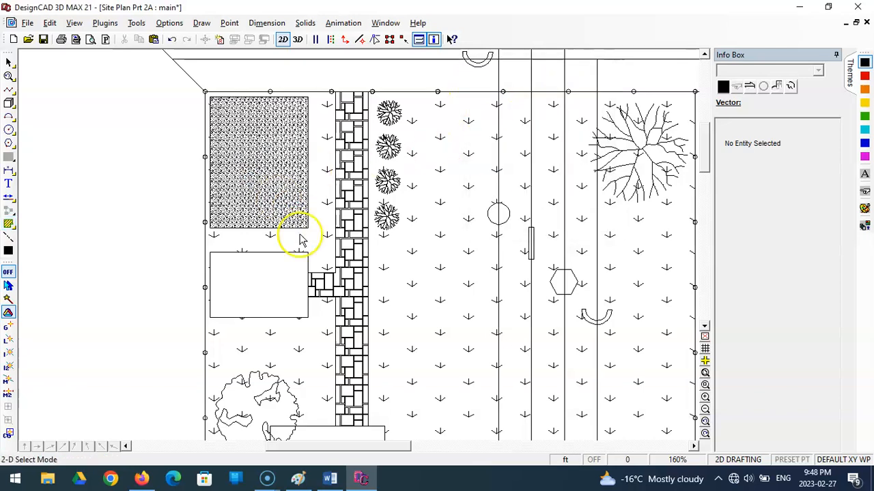
Step: Try a scale of 1.5 on the larger back yard rectangle's CONCRETE_1 hatch, and settle on a scale of 2
{"action": "left_click", "coordinate": [707, 374]}
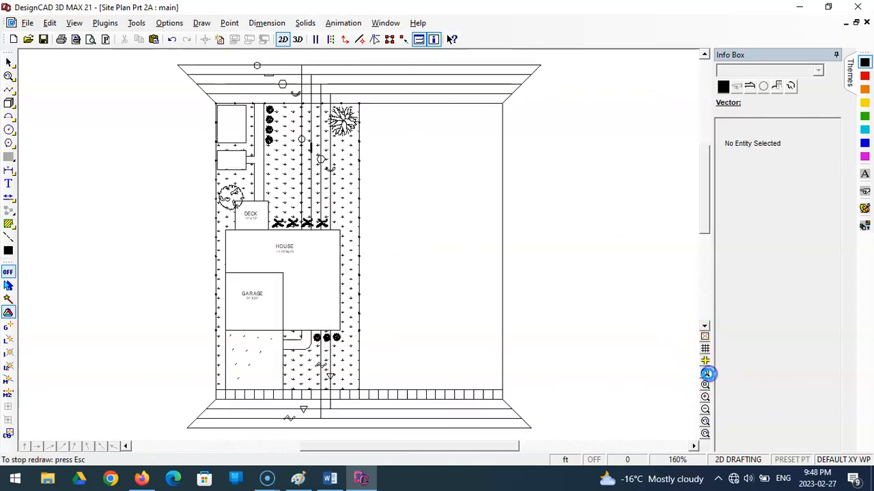
{"action": "left_click", "coordinate": [705, 385]}
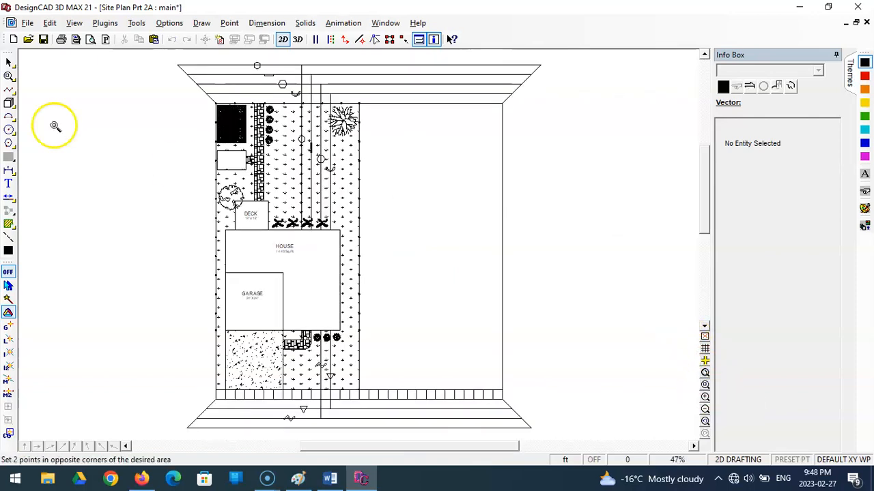
{"action": "left_click", "coordinate": [191, 82]}
{"action": "left_click", "coordinate": [263, 160]}
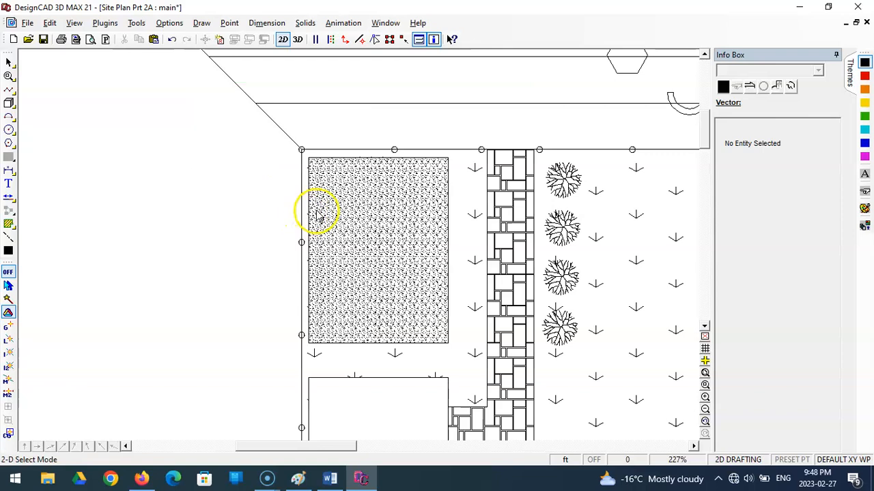
{"action": "left_click", "coordinate": [356, 220]}
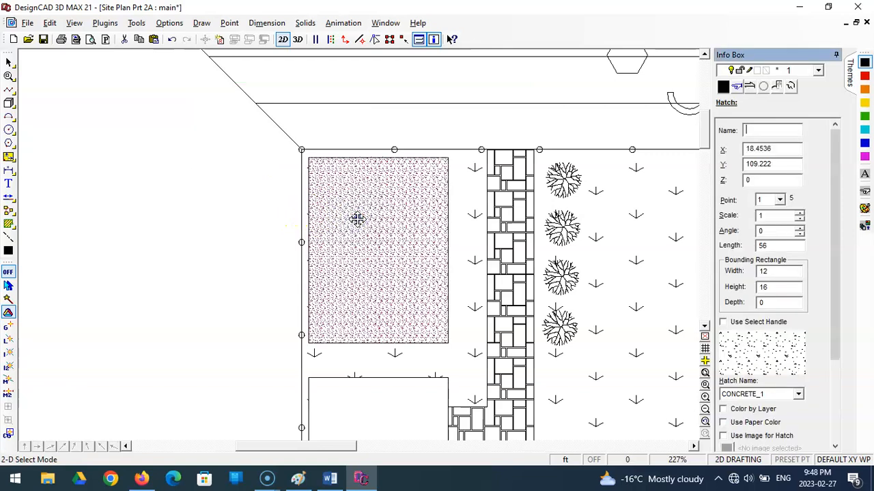
{"action": "double_click", "coordinate": [768, 217]}
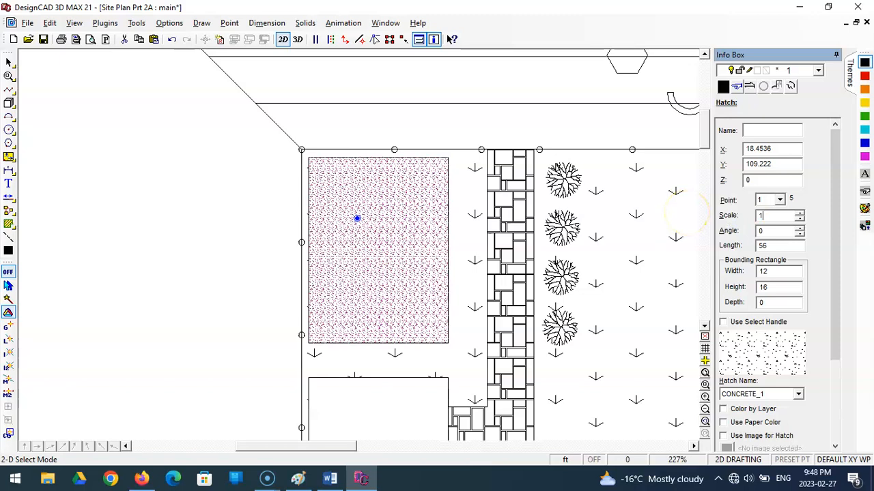
{"action": "key", "text": "Tab"}
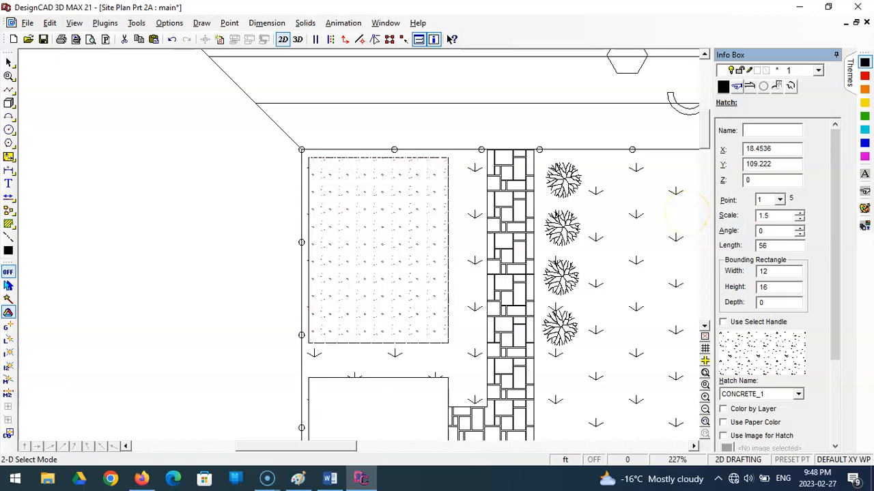
{"action": "double_click", "coordinate": [770, 216]}
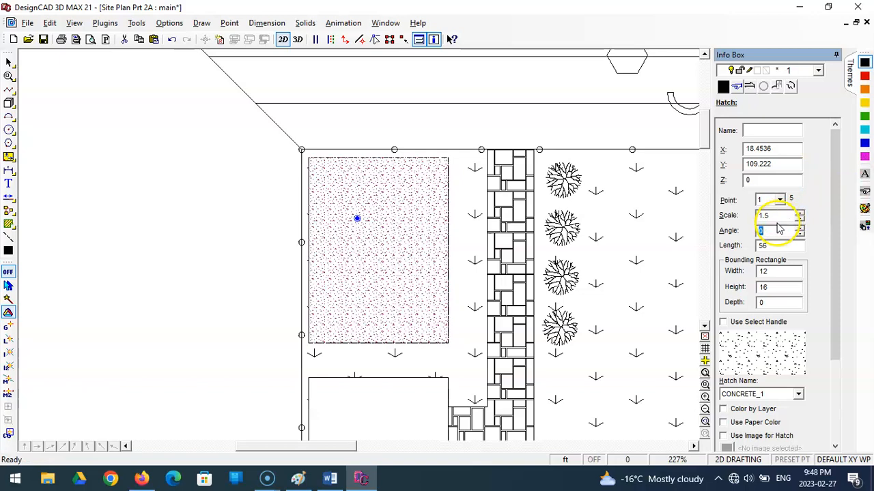
{"action": "type", "text": "2"}
{"action": "key", "text": "Return"}
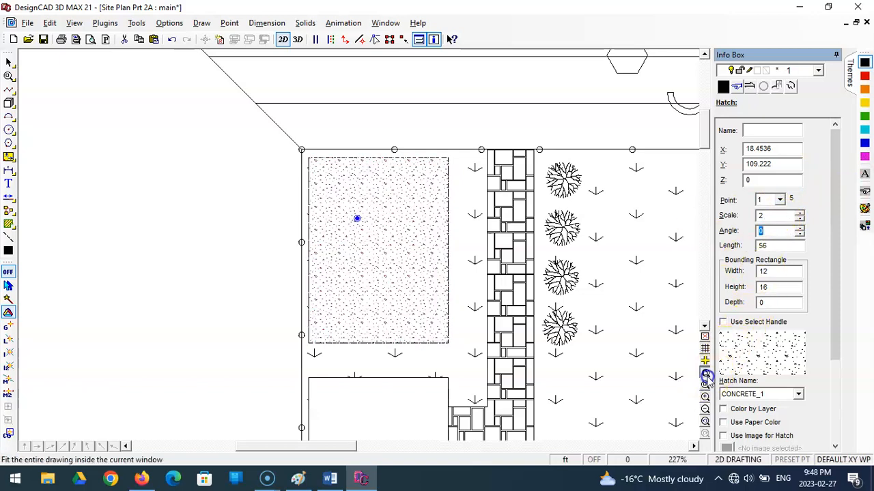
{"action": "left_click", "coordinate": [705, 372]}
{"action": "left_click", "coordinate": [604, 316]}
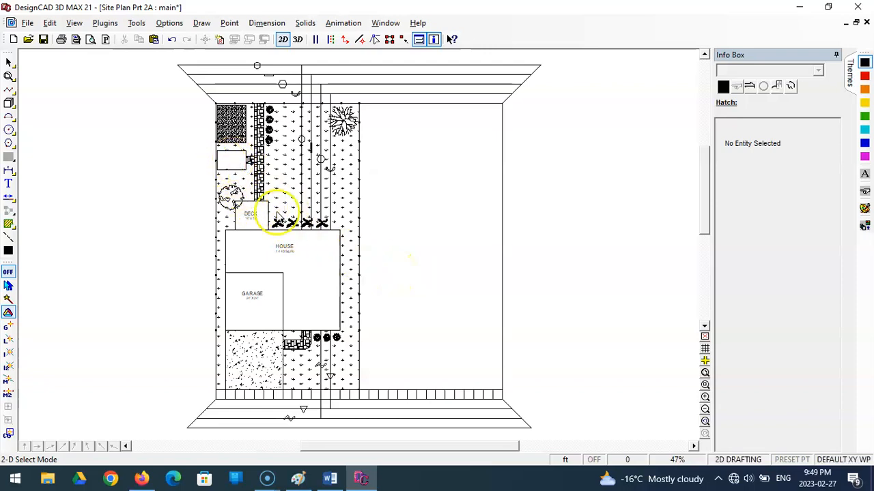
Step: Copy the DECK label and its 14' x 12' size text into the smaller back yard rectangle
{"action": "left_click", "coordinate": [705, 385]}
{"action": "left_click", "coordinate": [204, 144]}
{"action": "left_click", "coordinate": [277, 231]}
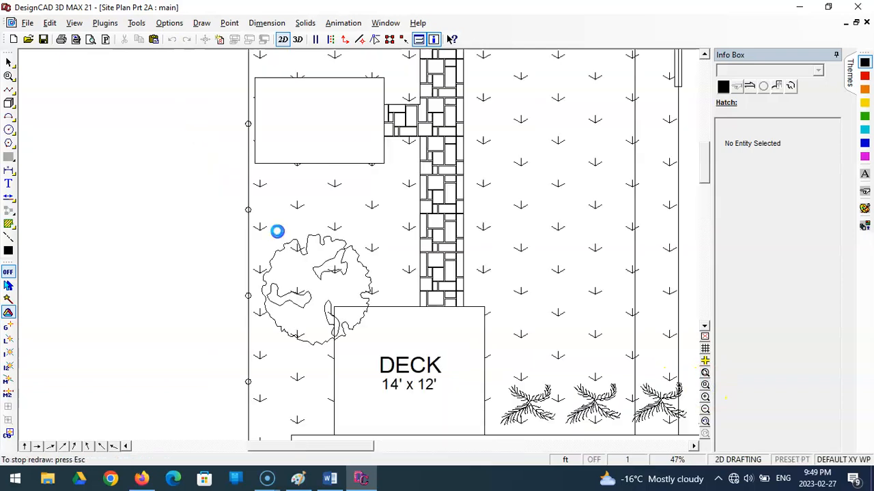
{"action": "left_click", "coordinate": [400, 364]}
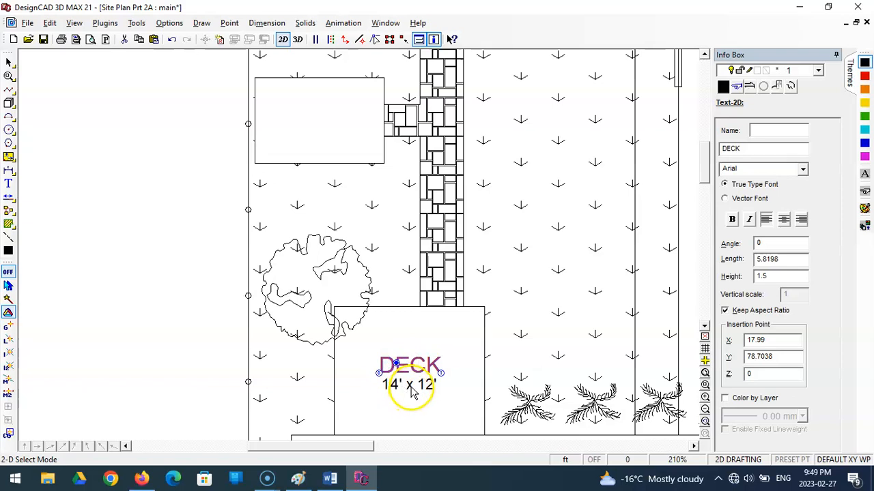
{"action": "left_click", "coordinate": [411, 386], "text": "shift"}
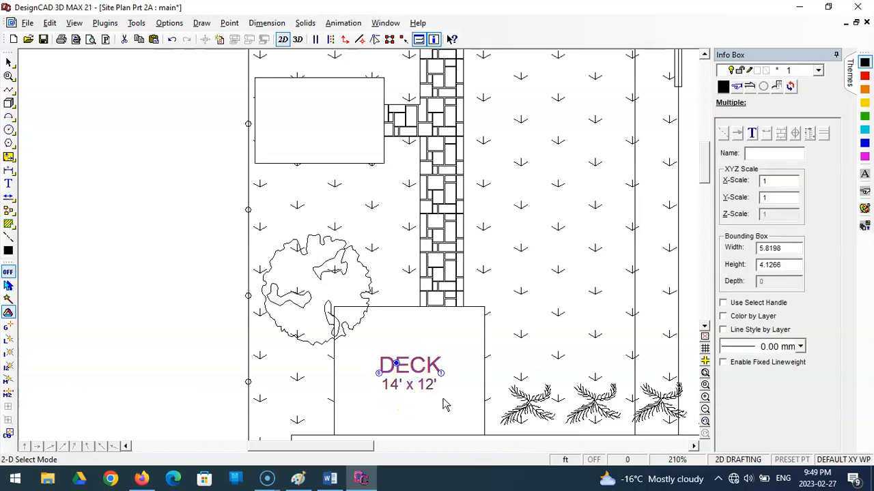
{"action": "key", "text": "ctrl+c"}
{"action": "key", "text": "ctrl+v"}
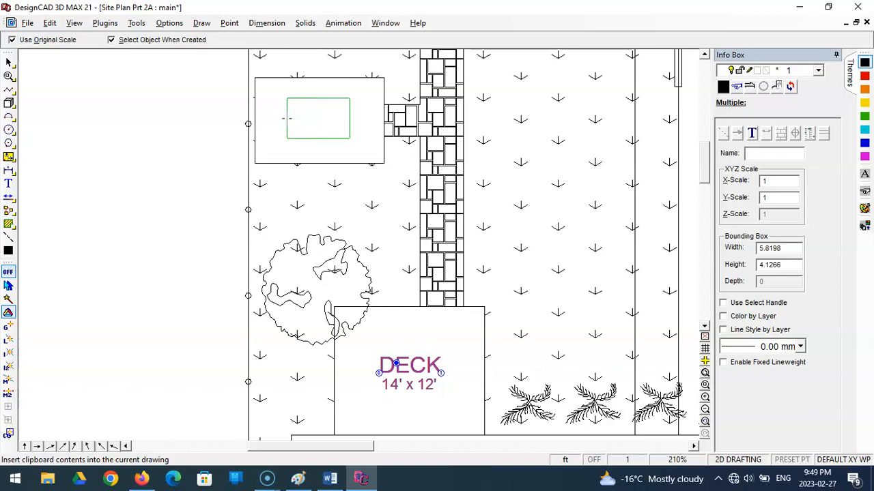
{"action": "left_click", "coordinate": [287, 118]}
{"action": "left_click", "coordinate": [244, 279]}
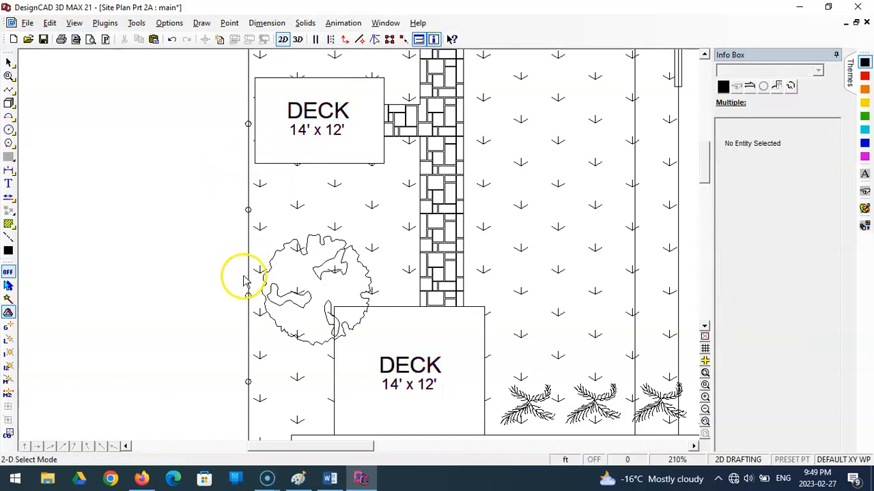
Step: Change the copied DECK title in the smaller back yard rectangle to SHED
{"action": "left_click", "coordinate": [319, 116]}
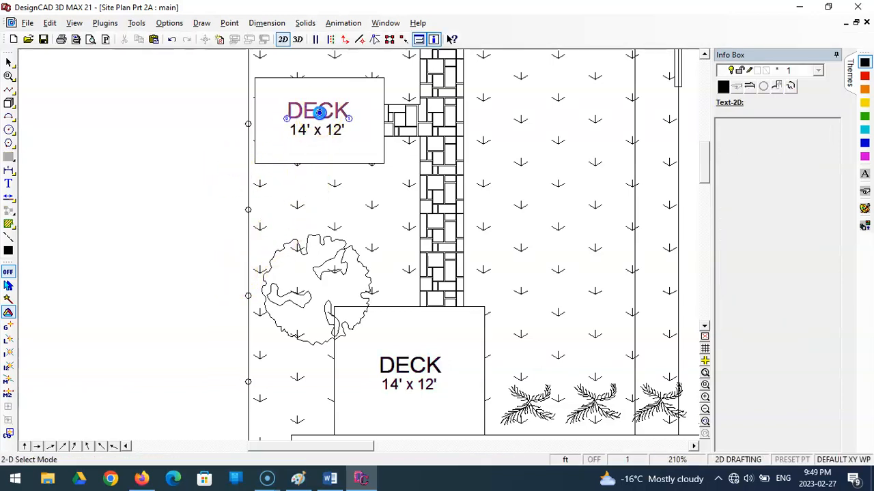
{"action": "double_click", "coordinate": [752, 150]}
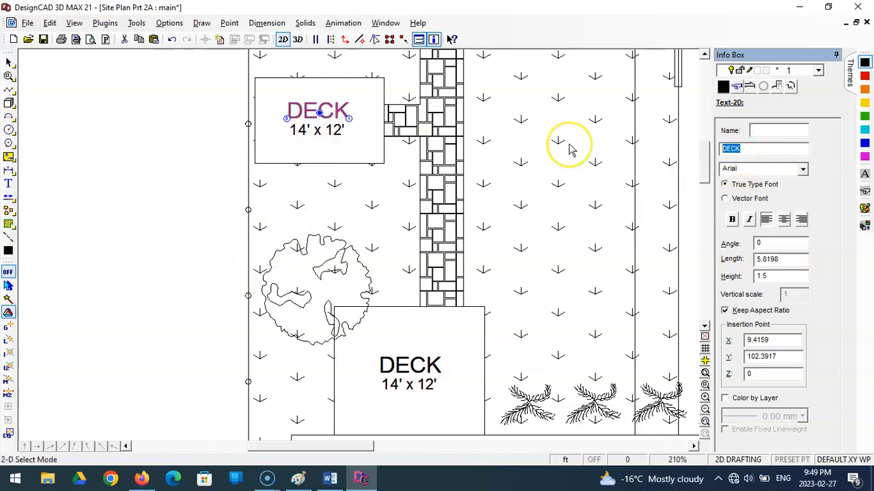
{"action": "type", "text": "sh"}
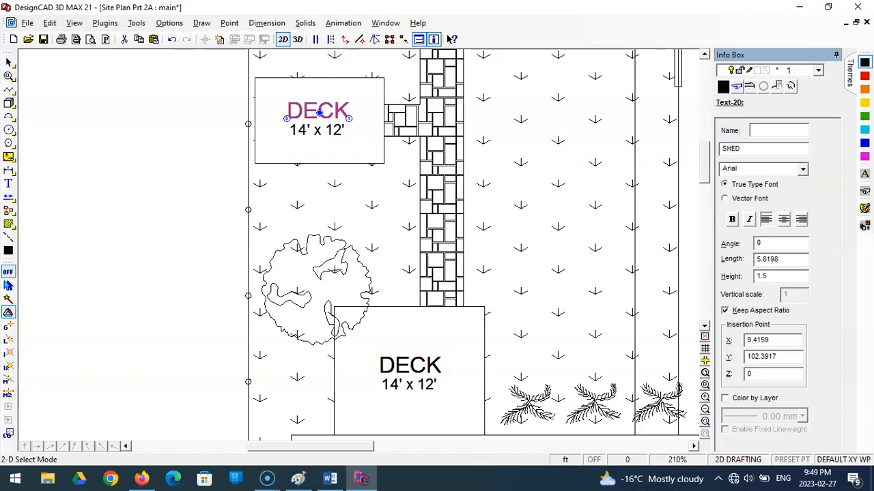
{"action": "key", "text": "Tab"}
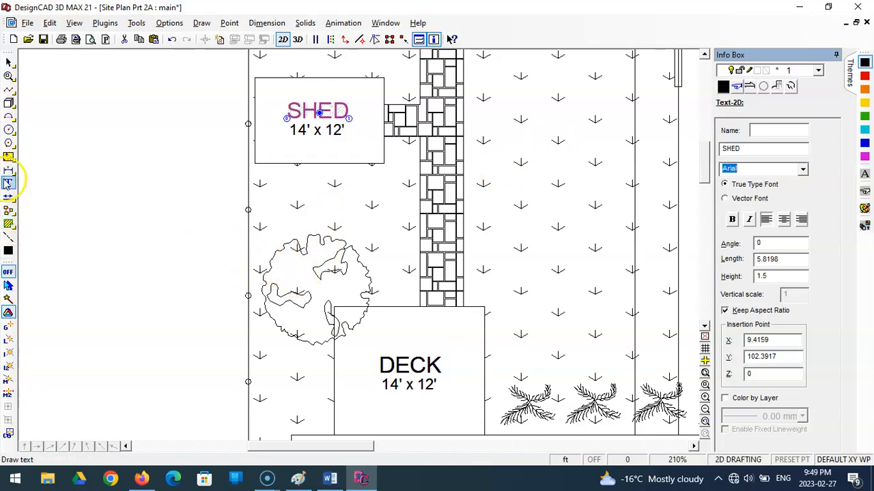
Step: Measure the width and depth of the shed rectangle using the Dimension tool, without placing any dimension
{"action": "left_click", "coordinate": [8, 169]}
{"action": "left_click", "coordinate": [256, 163]}
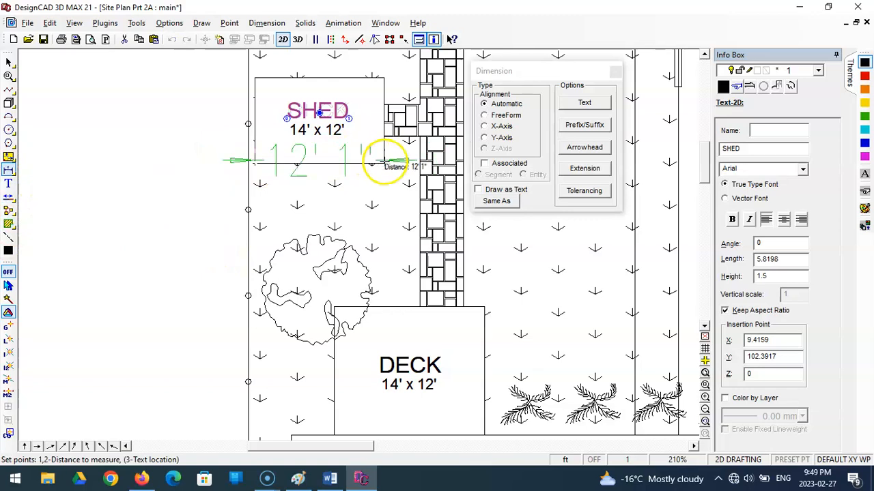
{"action": "left_click", "coordinate": [383, 162]}
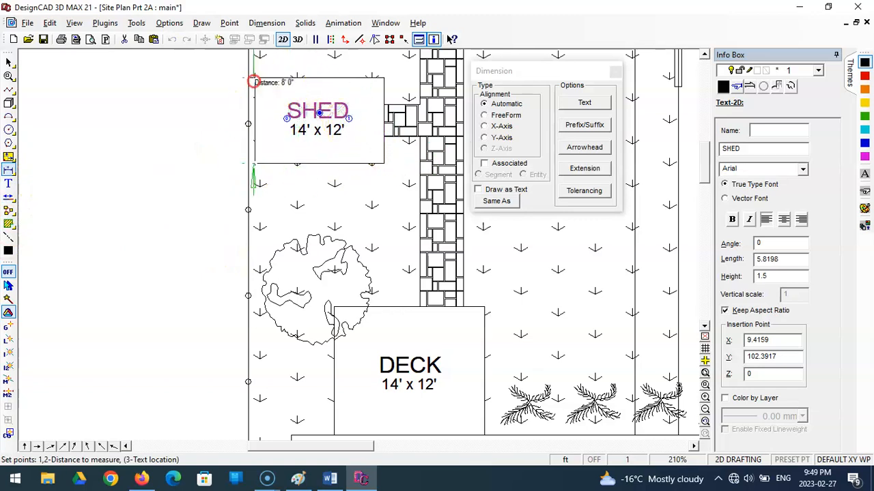
{"action": "key", "text": "Escape"}
{"action": "key", "text": "Escape"}
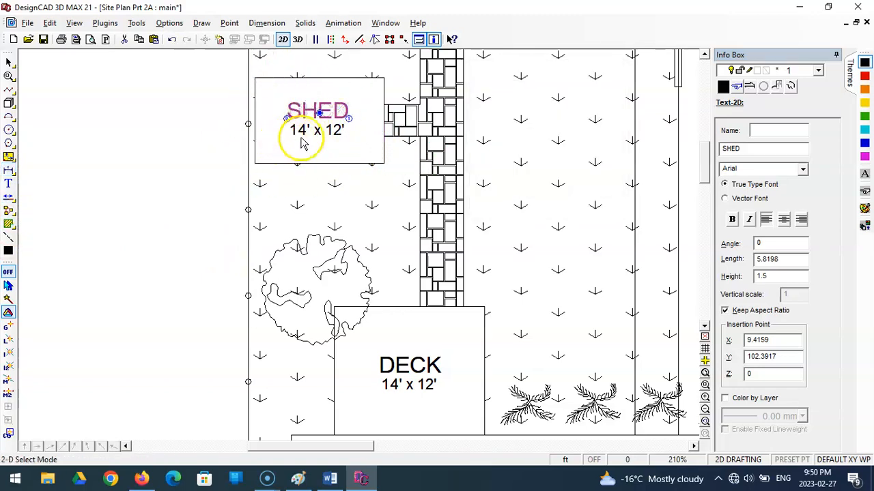
{"action": "key", "text": "Escape"}
Step: Change the shed's size text to 8' x 12' and centre it beneath the SHED title
{"action": "left_click", "coordinate": [305, 133]}
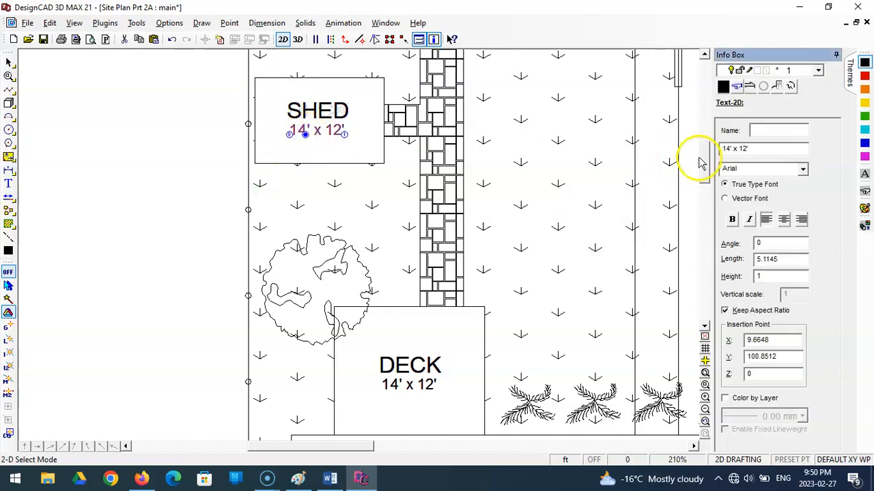
{"action": "left_click", "coordinate": [733, 148]}
{"action": "double_click", "coordinate": [727, 148]}
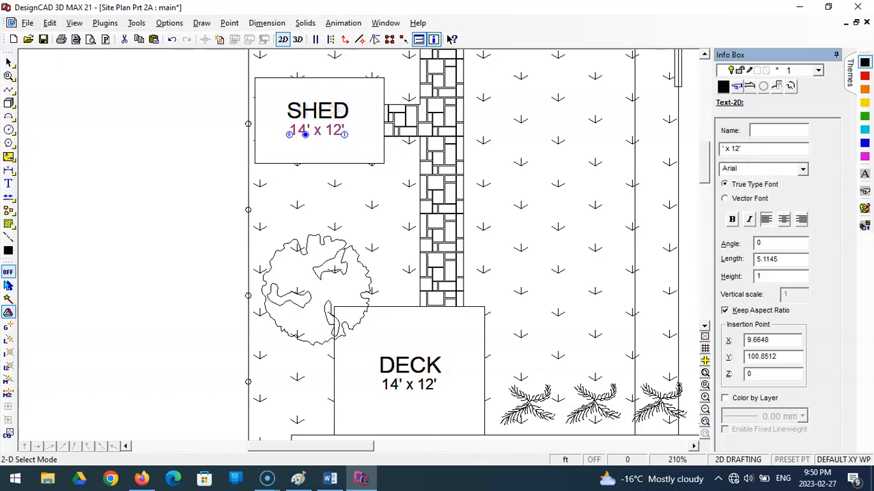
{"action": "key", "text": "Tab"}
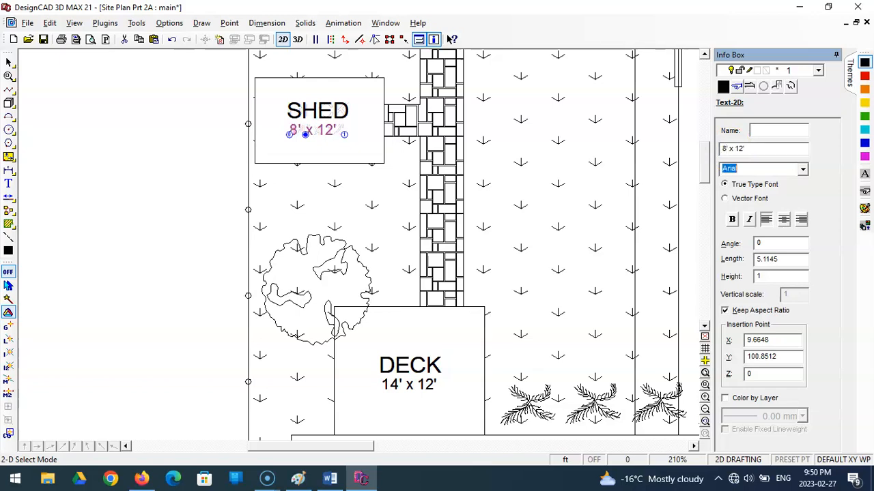
{"action": "left_click", "coordinate": [281, 138]}
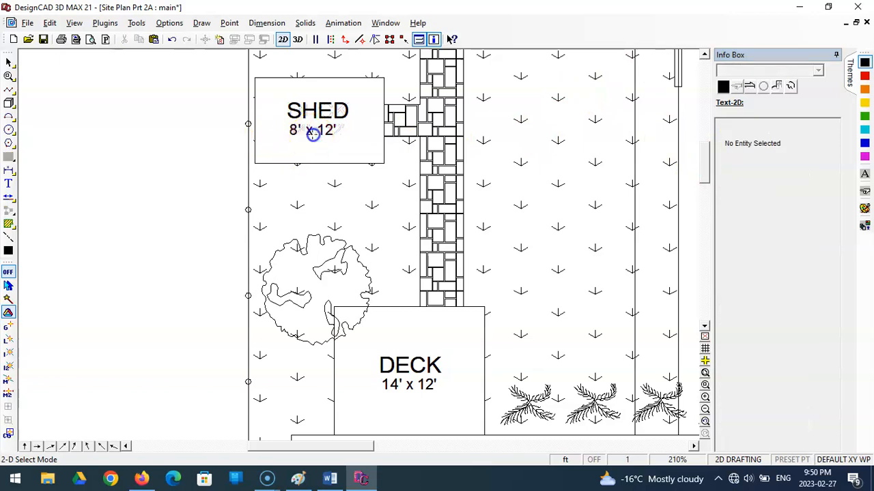
{"action": "left_click", "coordinate": [312, 133]}
{"action": "left_click_drag", "start_coordinate": [313, 135], "coordinate": [317, 135]}
{"action": "left_click", "coordinate": [225, 136]}
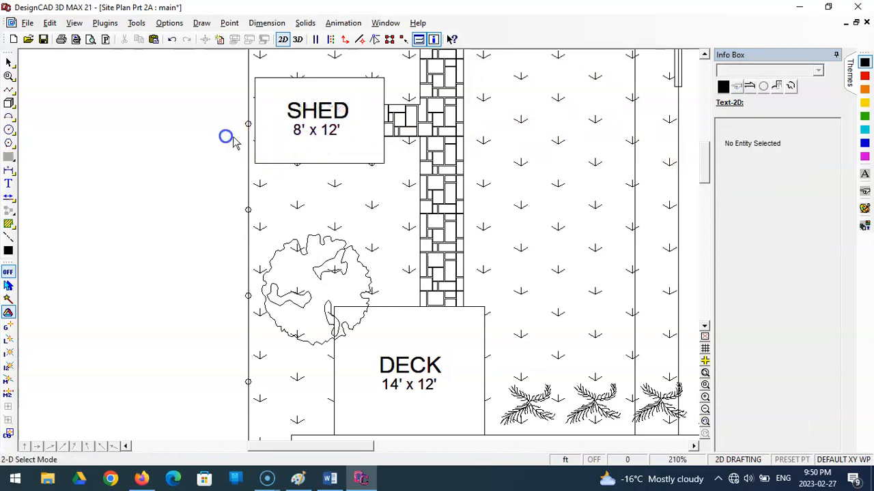
Step: Draw a parallel copy of the deck outline at a distance of 0.75 ft inside the deck
{"action": "left_click", "coordinate": [705, 373]}
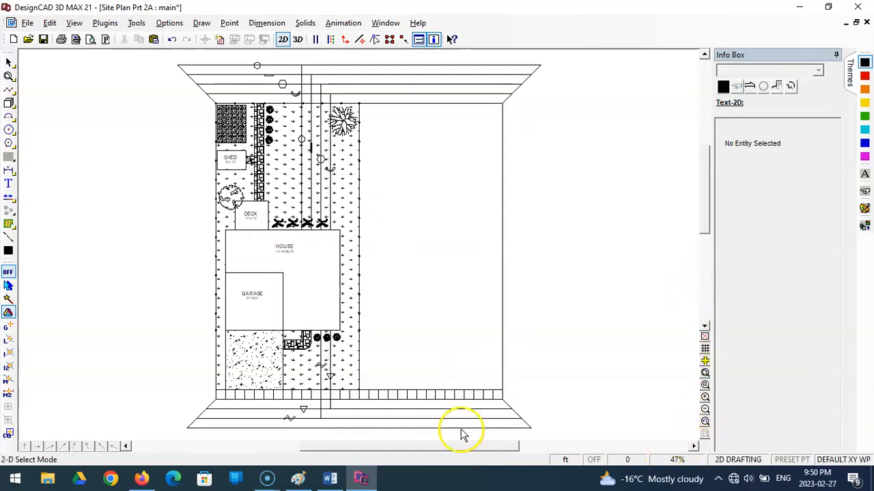
{"action": "left_click", "coordinate": [554, 355]}
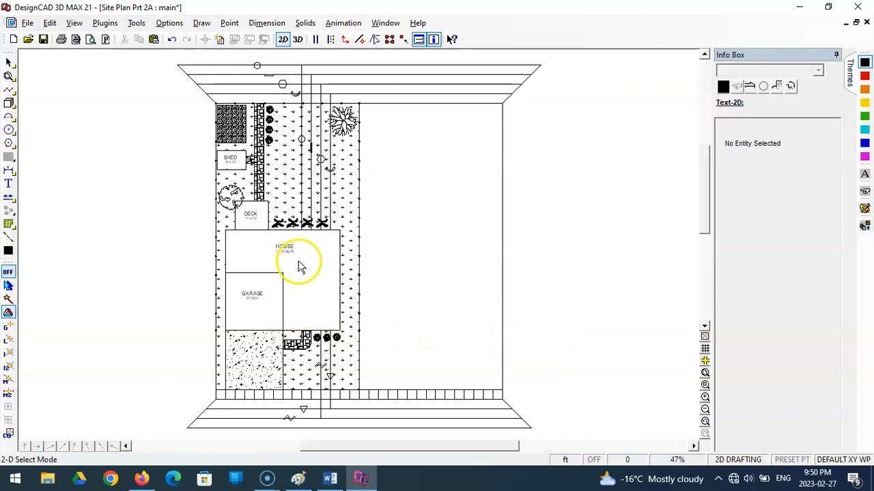
{"action": "left_click", "coordinate": [705, 372]}
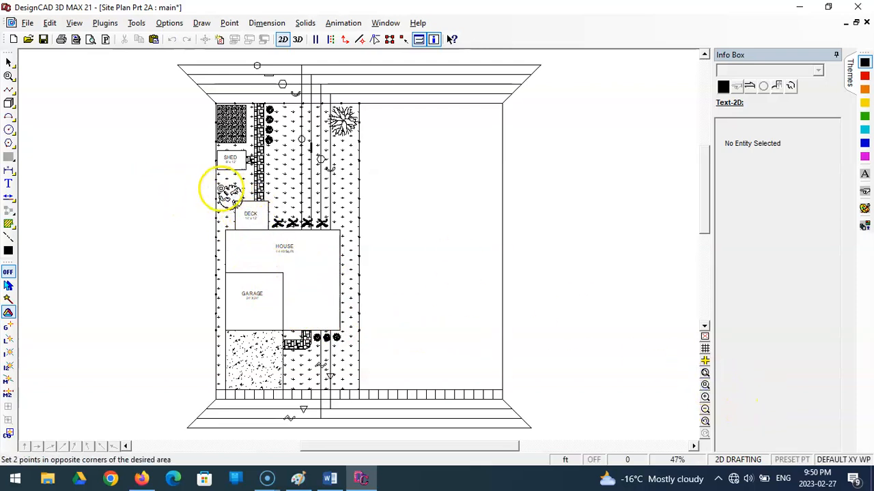
{"action": "left_click", "coordinate": [217, 187]}
{"action": "left_click", "coordinate": [294, 248]}
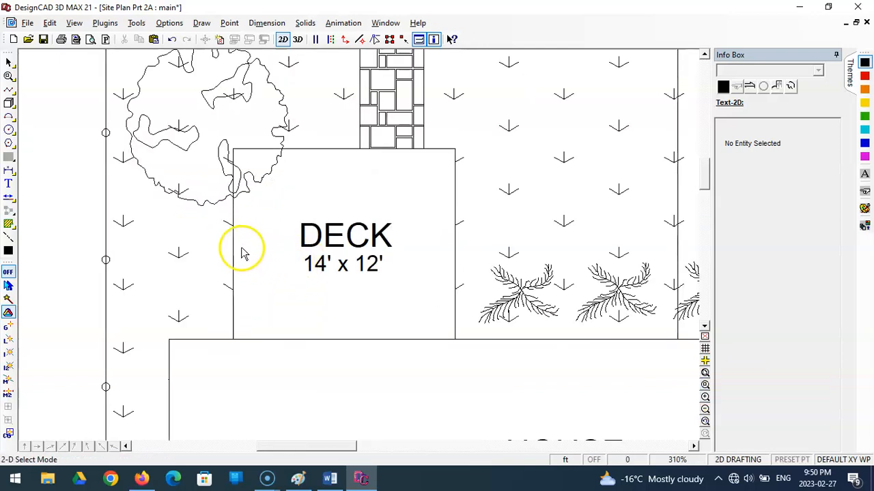
{"action": "left_click", "coordinate": [8, 90]}
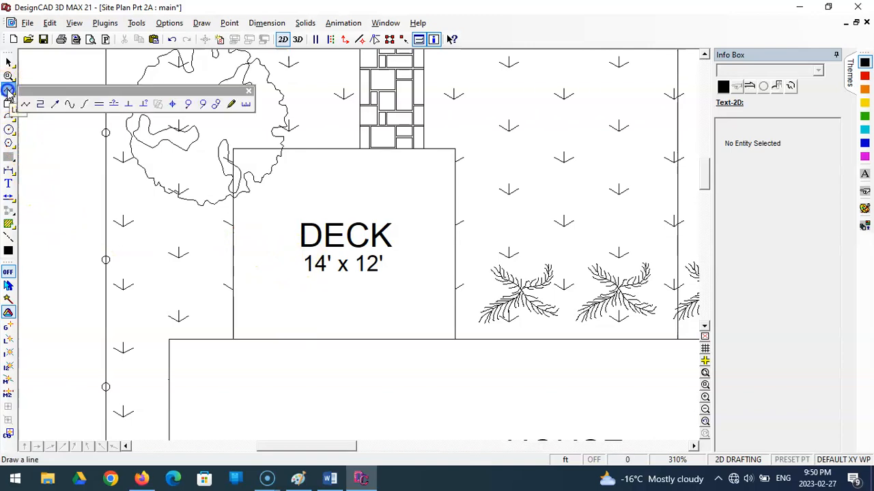
{"action": "left_click", "coordinate": [113, 104]}
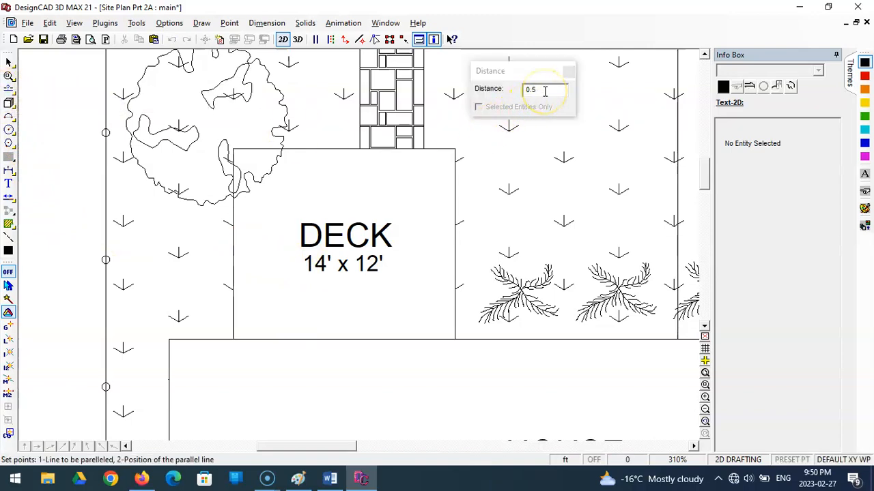
{"action": "left_click", "coordinate": [317, 146]}
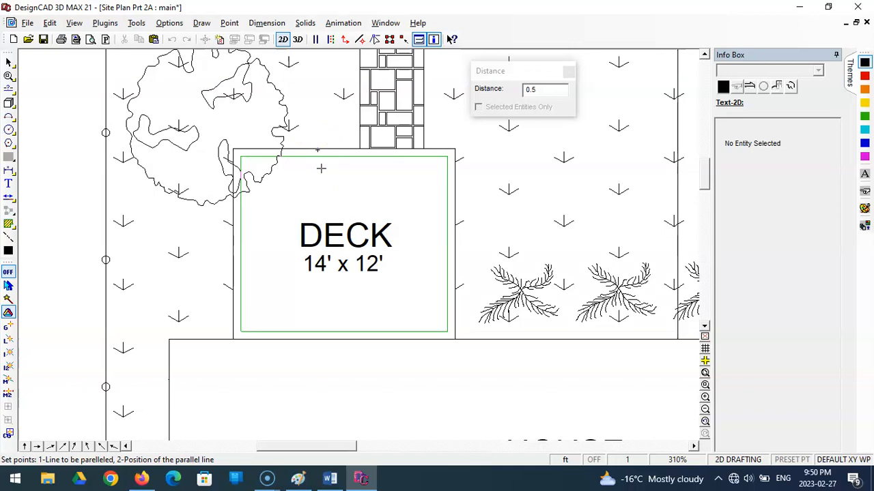
{"action": "double_click", "coordinate": [539, 90]}
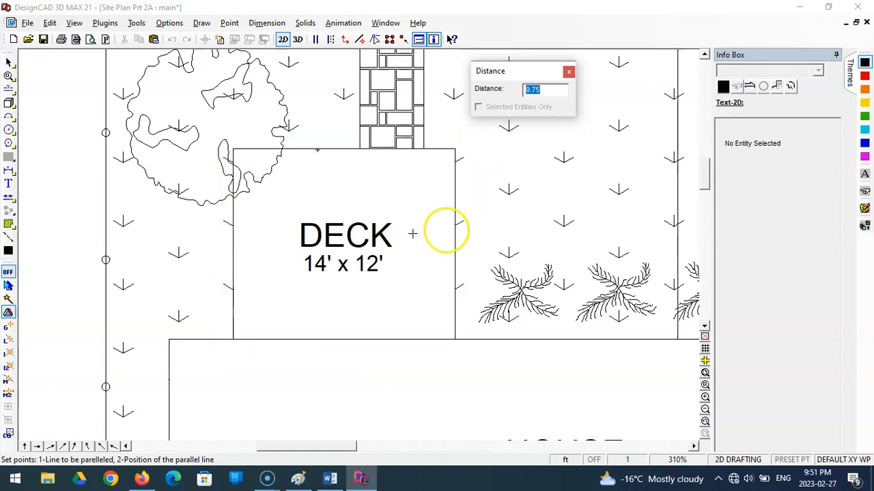
{"action": "left_click", "coordinate": [390, 217]}
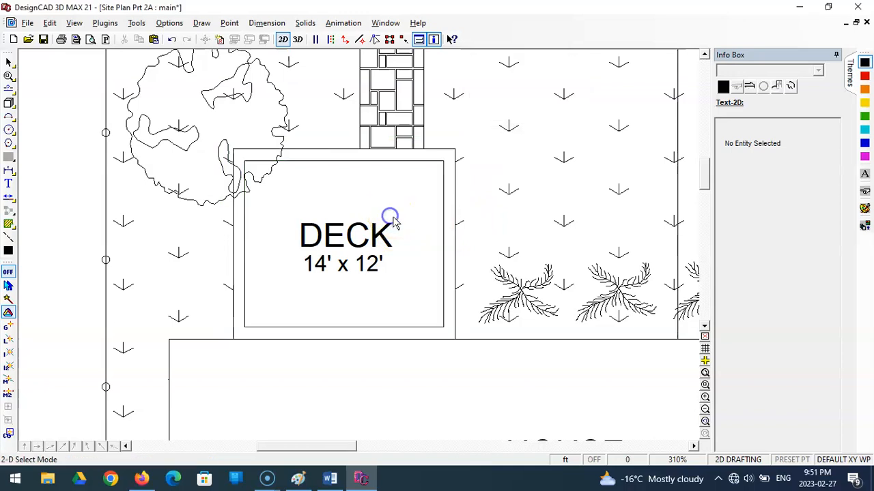
Step: Section-trim both upper corners of the inner deck outline to separate its top line from the side lines
{"action": "left_click", "coordinate": [705, 373]}
{"action": "left_click", "coordinate": [705, 397]}
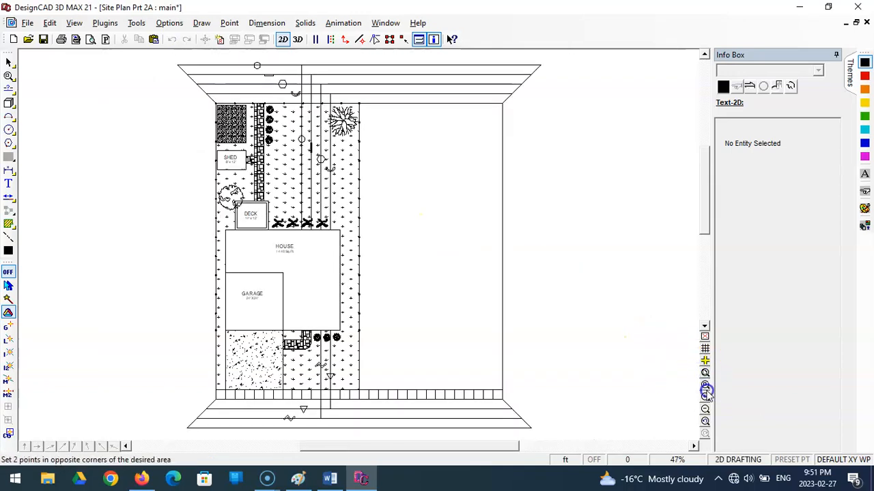
{"action": "left_click", "coordinate": [218, 186]}
{"action": "left_click", "coordinate": [286, 231]}
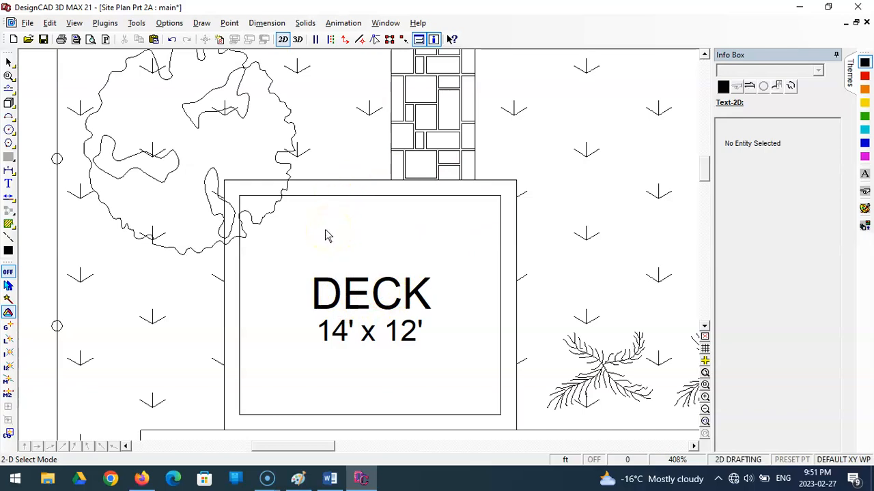
{"action": "key", "text": "ctrl+t"}
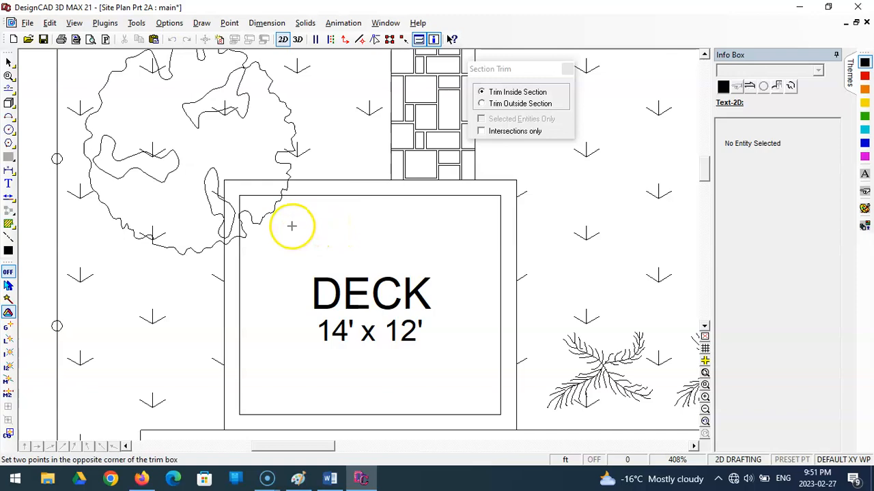
{"action": "left_click", "coordinate": [238, 193]}
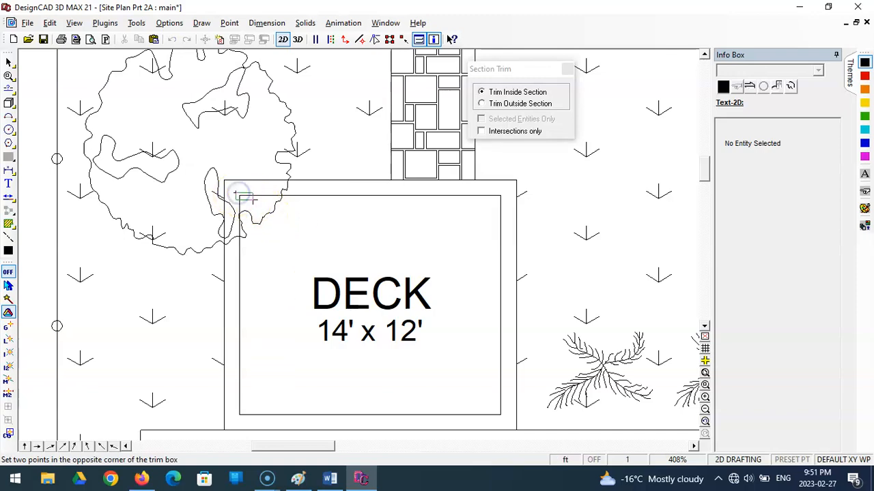
{"action": "left_click", "coordinate": [251, 199]}
{"action": "key", "text": "ctrl+t"}
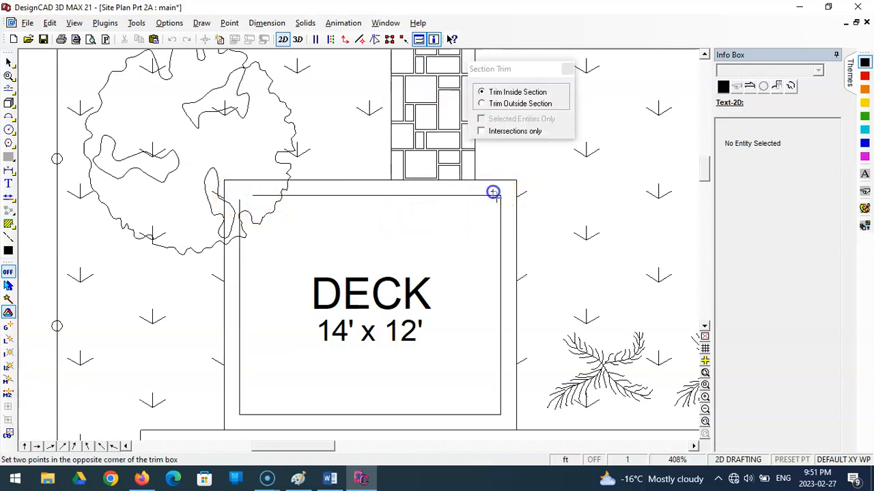
{"action": "left_click", "coordinate": [506, 206]}
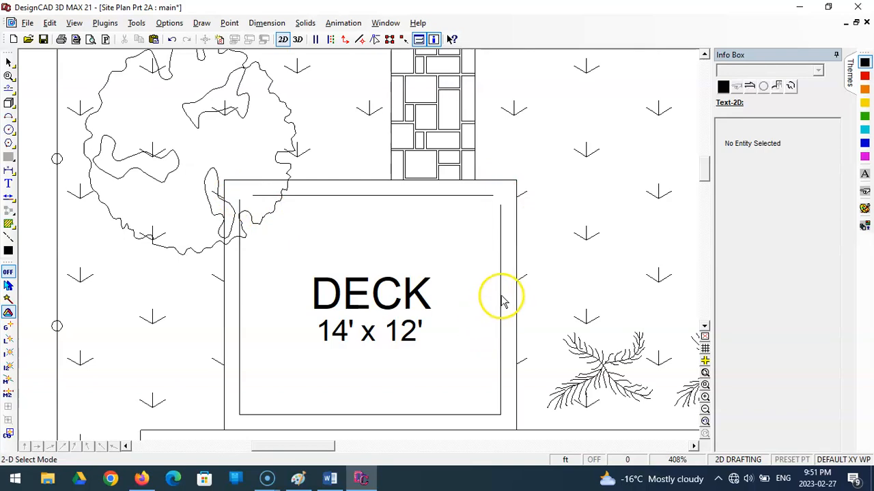
Step: Delete the side and bottom lines of the inner deck outline, keeping only its top line
{"action": "left_click", "coordinate": [502, 304]}
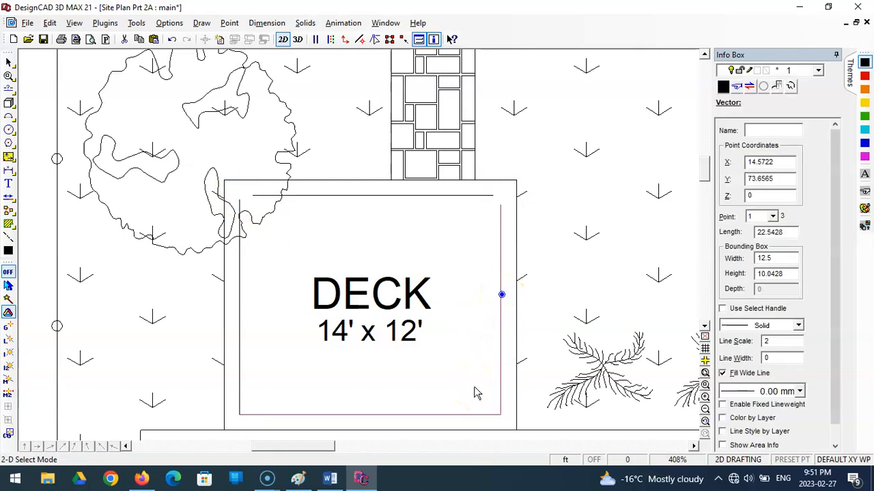
{"action": "key", "text": "Delete"}
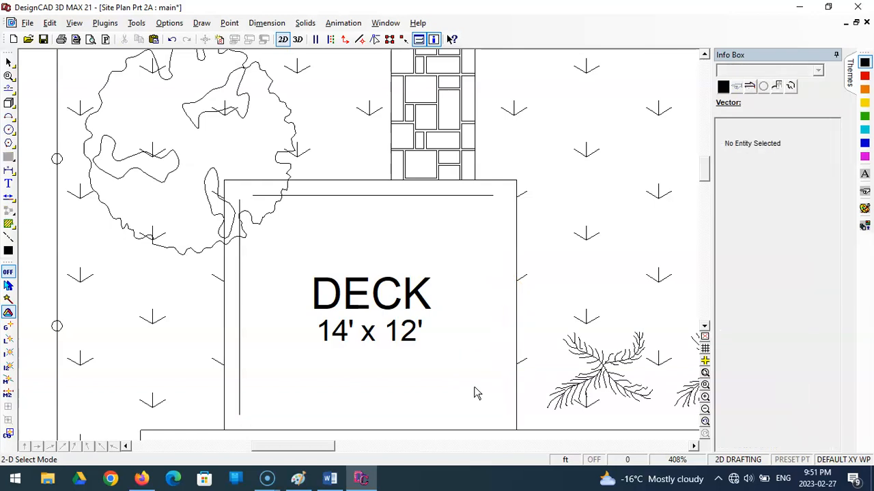
{"action": "left_click", "coordinate": [238, 314]}
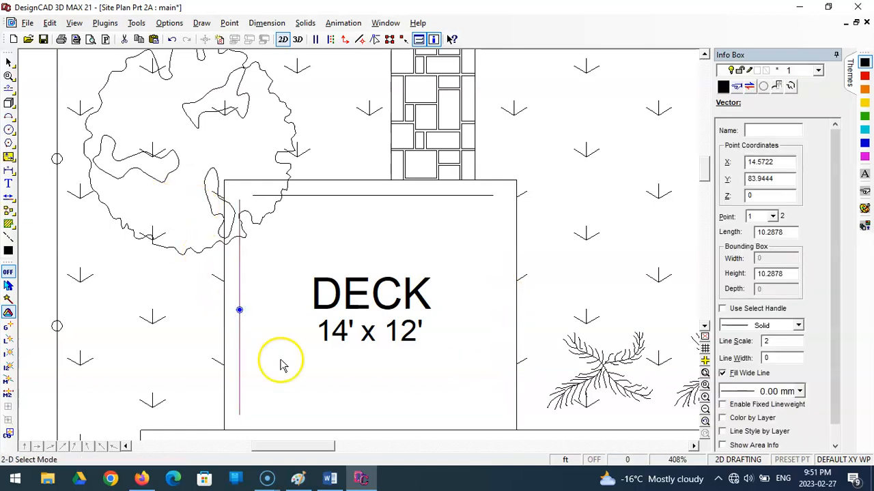
{"action": "key", "text": "Delete"}
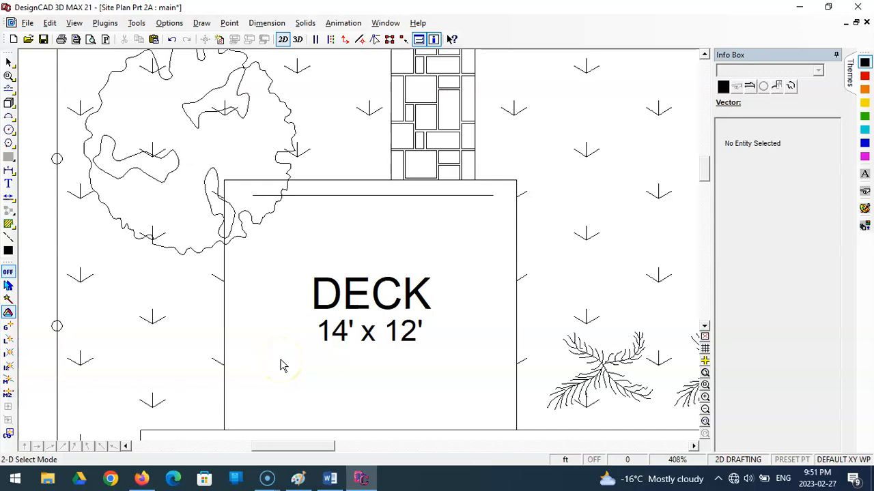
Step: Extend both ends of the remaining inner line to the deck's left and right edges
{"action": "left_click", "coordinate": [8, 198]}
{"action": "left_click", "coordinate": [262, 195]}
{"action": "left_click", "coordinate": [223, 181]}
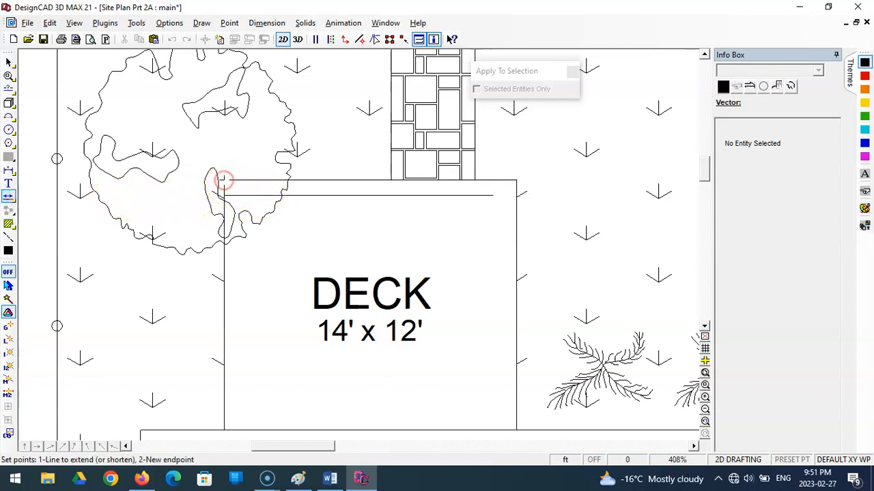
{"action": "left_click", "coordinate": [485, 195]}
{"action": "left_click", "coordinate": [516, 181]}
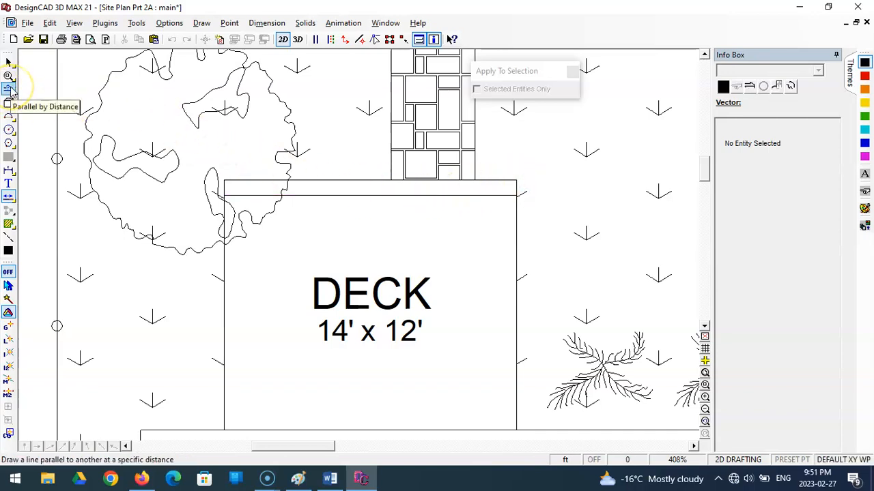
Step: Fill the deck with board lines by repeating the extended line downward in parallel at 0.75 ft spacing to the house wall
{"action": "left_click", "coordinate": [9, 88]}
{"action": "left_click", "coordinate": [388, 197]}
{"action": "left_click", "coordinate": [389, 215]}
{"action": "left_click", "coordinate": [397, 212]}
{"action": "left_click", "coordinate": [402, 227]}
{"action": "left_click", "coordinate": [424, 228]}
{"action": "left_click", "coordinate": [426, 247]}
{"action": "left_click", "coordinate": [427, 245]}
{"action": "left_click", "coordinate": [436, 259]}
{"action": "left_click", "coordinate": [453, 260]}
{"action": "left_click", "coordinate": [453, 279]}
{"action": "left_click", "coordinate": [460, 276]}
{"action": "left_click", "coordinate": [466, 295]}
{"action": "left_click", "coordinate": [469, 290]}
{"action": "left_click", "coordinate": [469, 313]}
{"action": "left_click", "coordinate": [471, 305]}
{"action": "left_click", "coordinate": [474, 318]}
{"action": "left_click", "coordinate": [474, 320]}
{"action": "left_click", "coordinate": [474, 337]}
{"action": "left_click", "coordinate": [475, 336]}
{"action": "left_click", "coordinate": [474, 350]}
{"action": "left_click", "coordinate": [473, 352]}
{"action": "left_click", "coordinate": [473, 362]}
{"action": "left_click", "coordinate": [474, 369]}
{"action": "left_click", "coordinate": [473, 382]}
{"action": "left_click", "coordinate": [473, 384]}
{"action": "left_click", "coordinate": [476, 395]}
{"action": "left_click", "coordinate": [476, 396]}
{"action": "left_click", "coordinate": [484, 424]}
{"action": "left_click", "coordinate": [482, 412]}
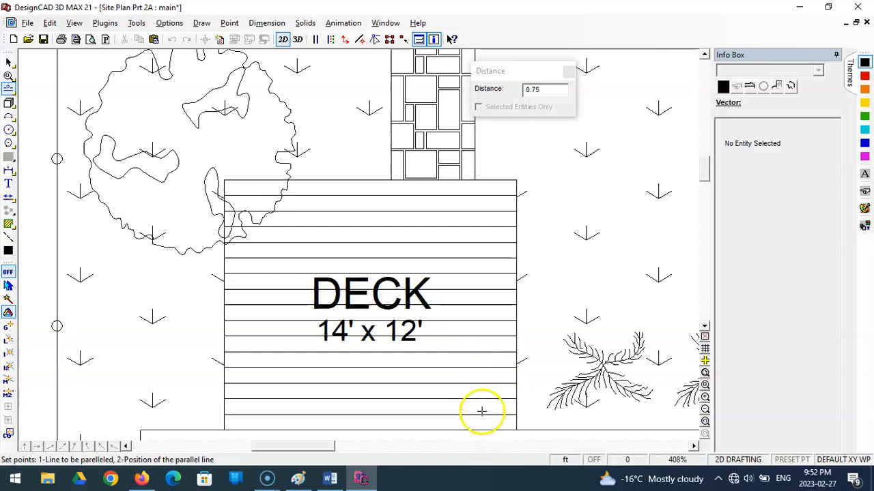
{"action": "left_click", "coordinate": [476, 412]}
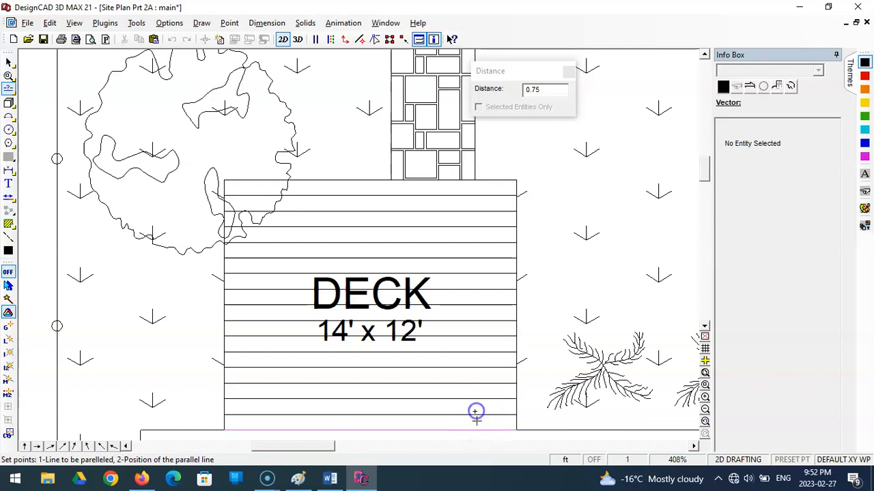
{"action": "left_click", "coordinate": [478, 426]}
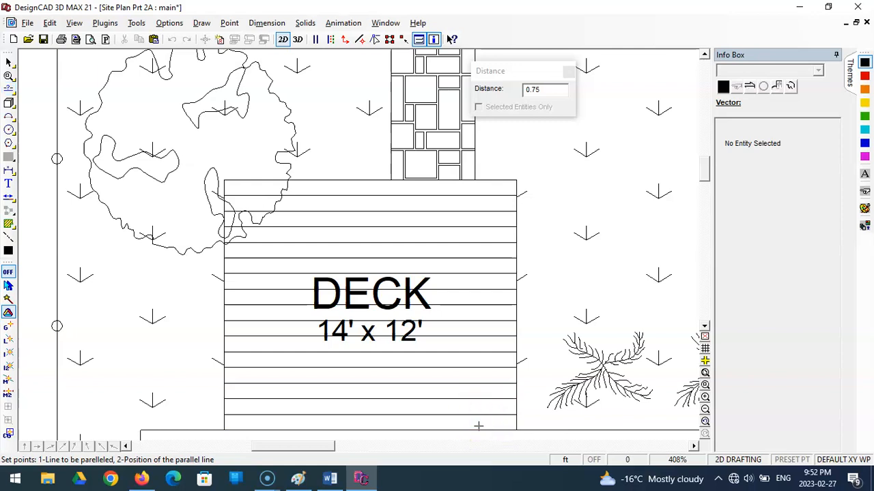
{"action": "key", "text": "Escape"}
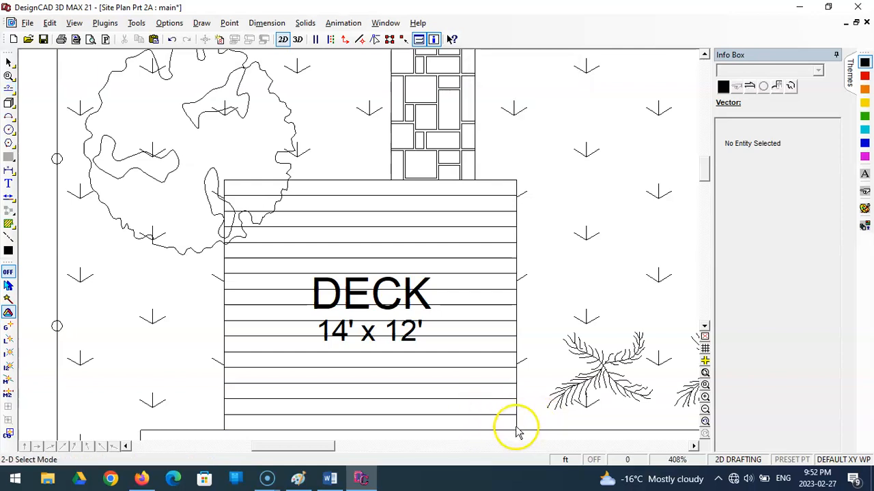
Step: Review the whole site plan and take a closer look at the house and garage area
{"action": "left_click", "coordinate": [705, 372]}
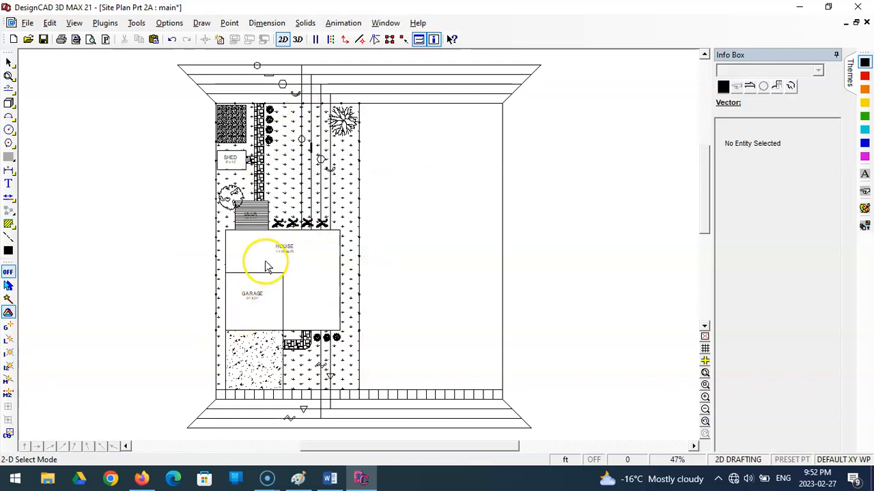
{"action": "left_click_drag", "start_coordinate": [341, 448], "coordinate": [381, 447]}
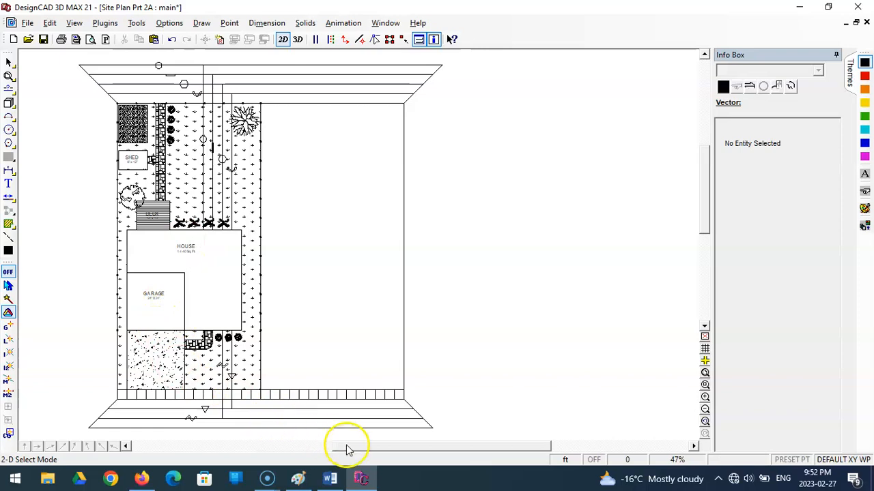
{"action": "left_click_drag", "start_coordinate": [380, 454], "coordinate": [369, 451]}
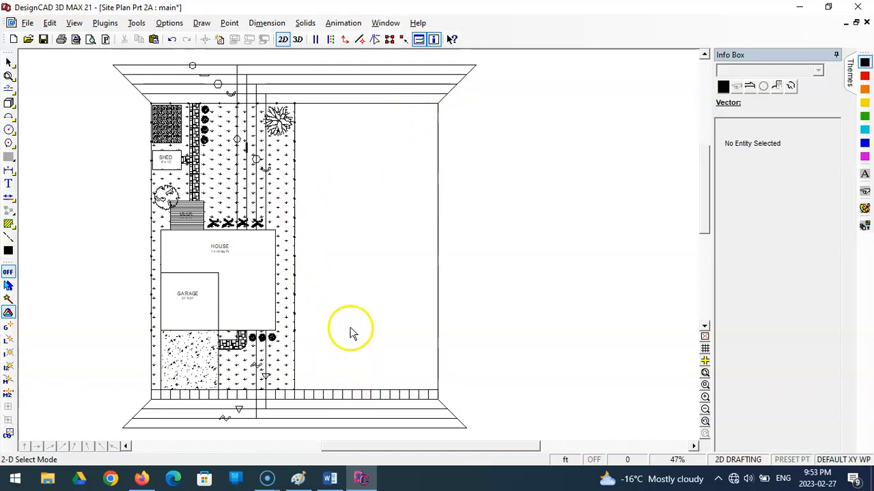
{"action": "left_click", "coordinate": [705, 386]}
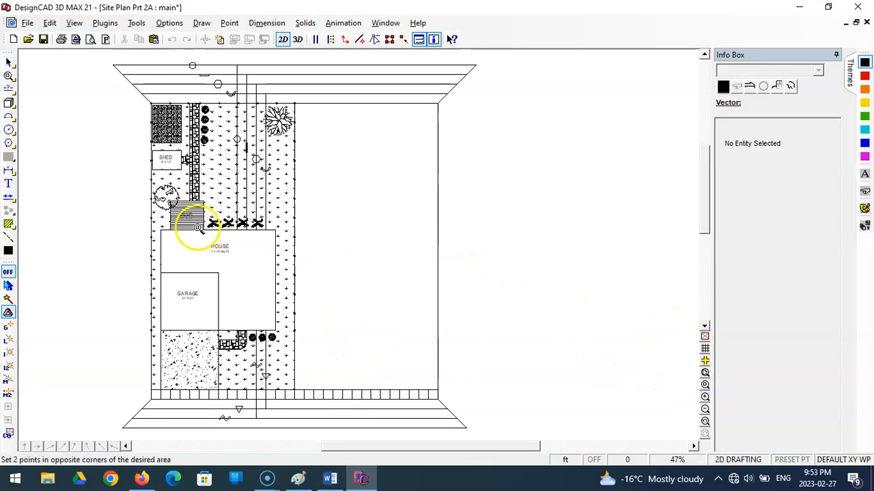
{"action": "left_click", "coordinate": [130, 203]}
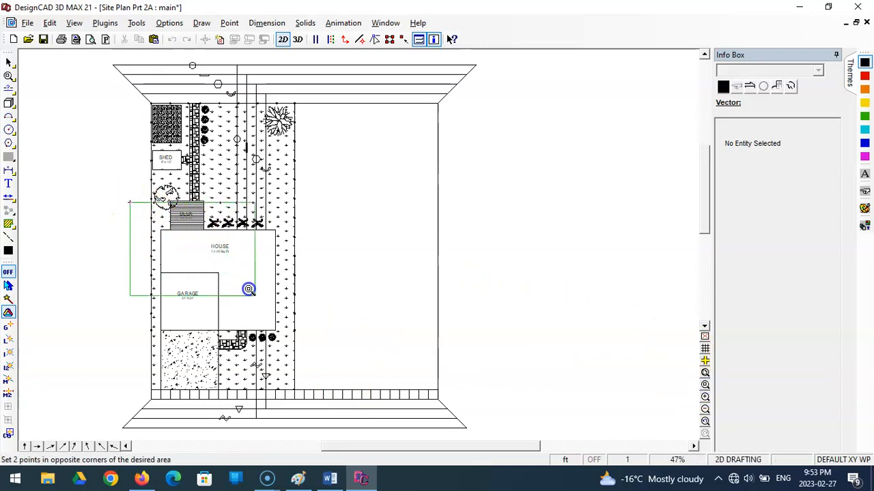
{"action": "left_click", "coordinate": [317, 347]}
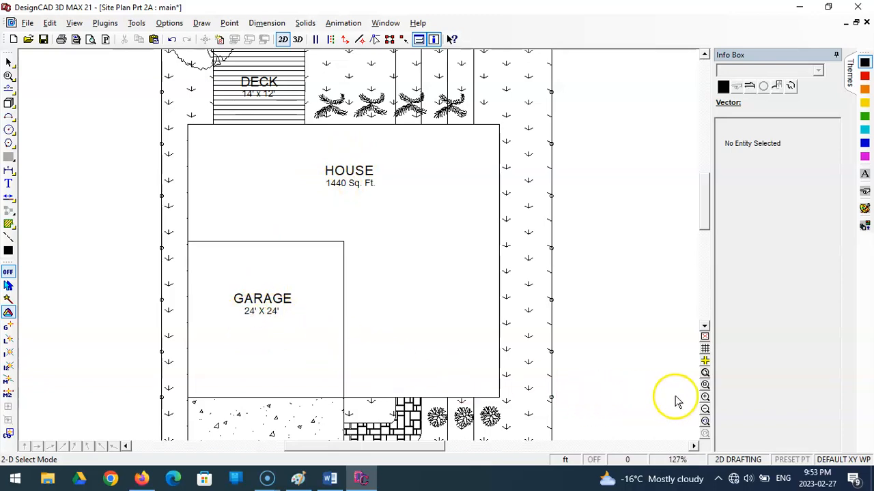
{"action": "left_click", "coordinate": [705, 373]}
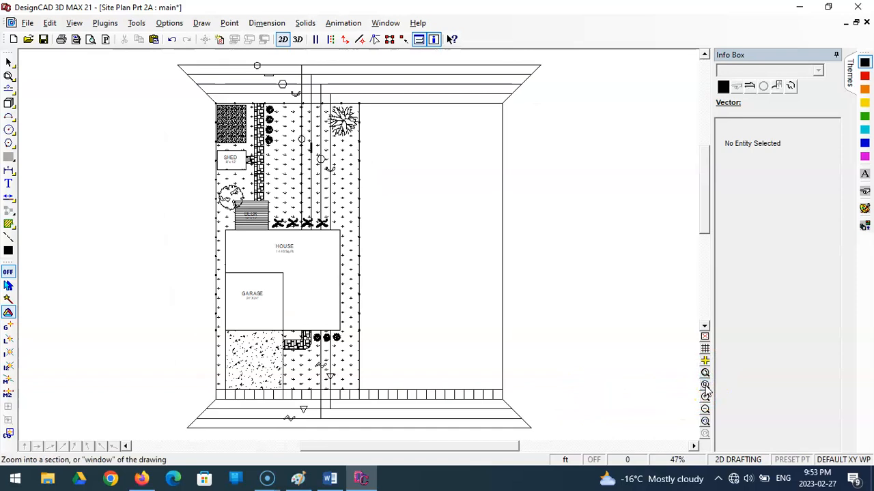